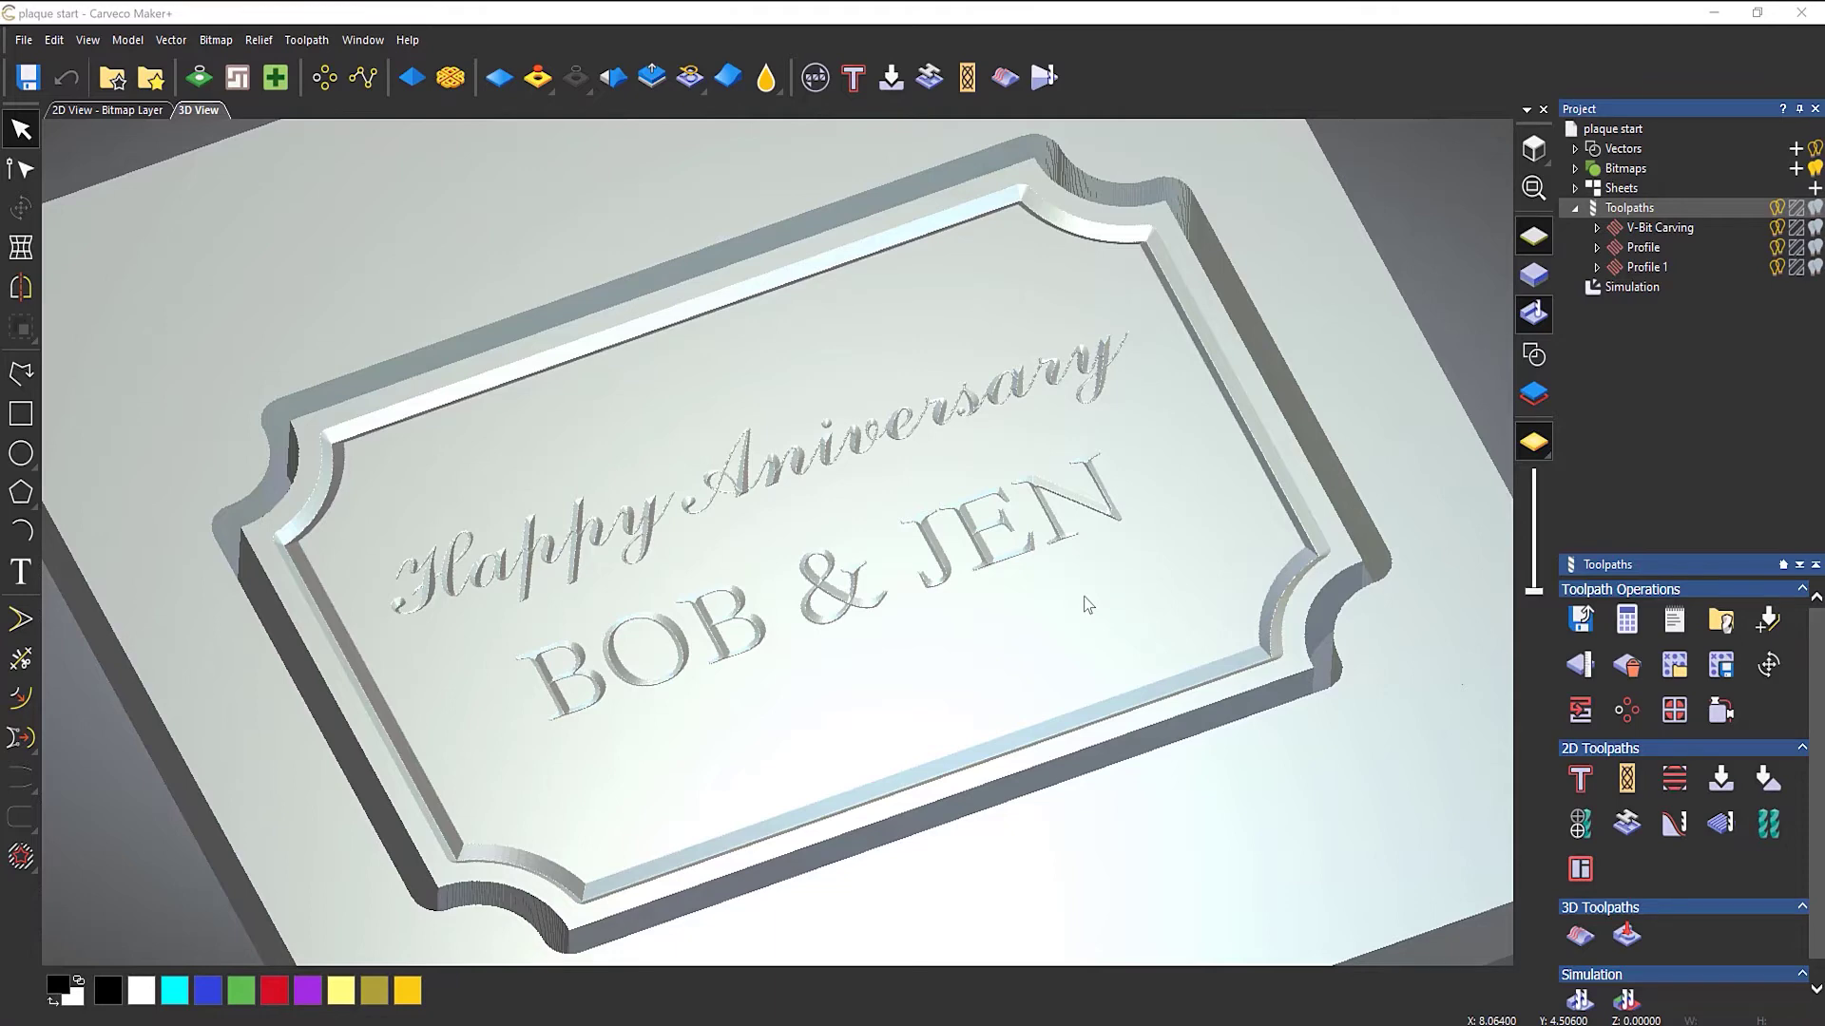
Reset the toolpath simulation and show the vectors in the 3D view
right_click(1634, 283)
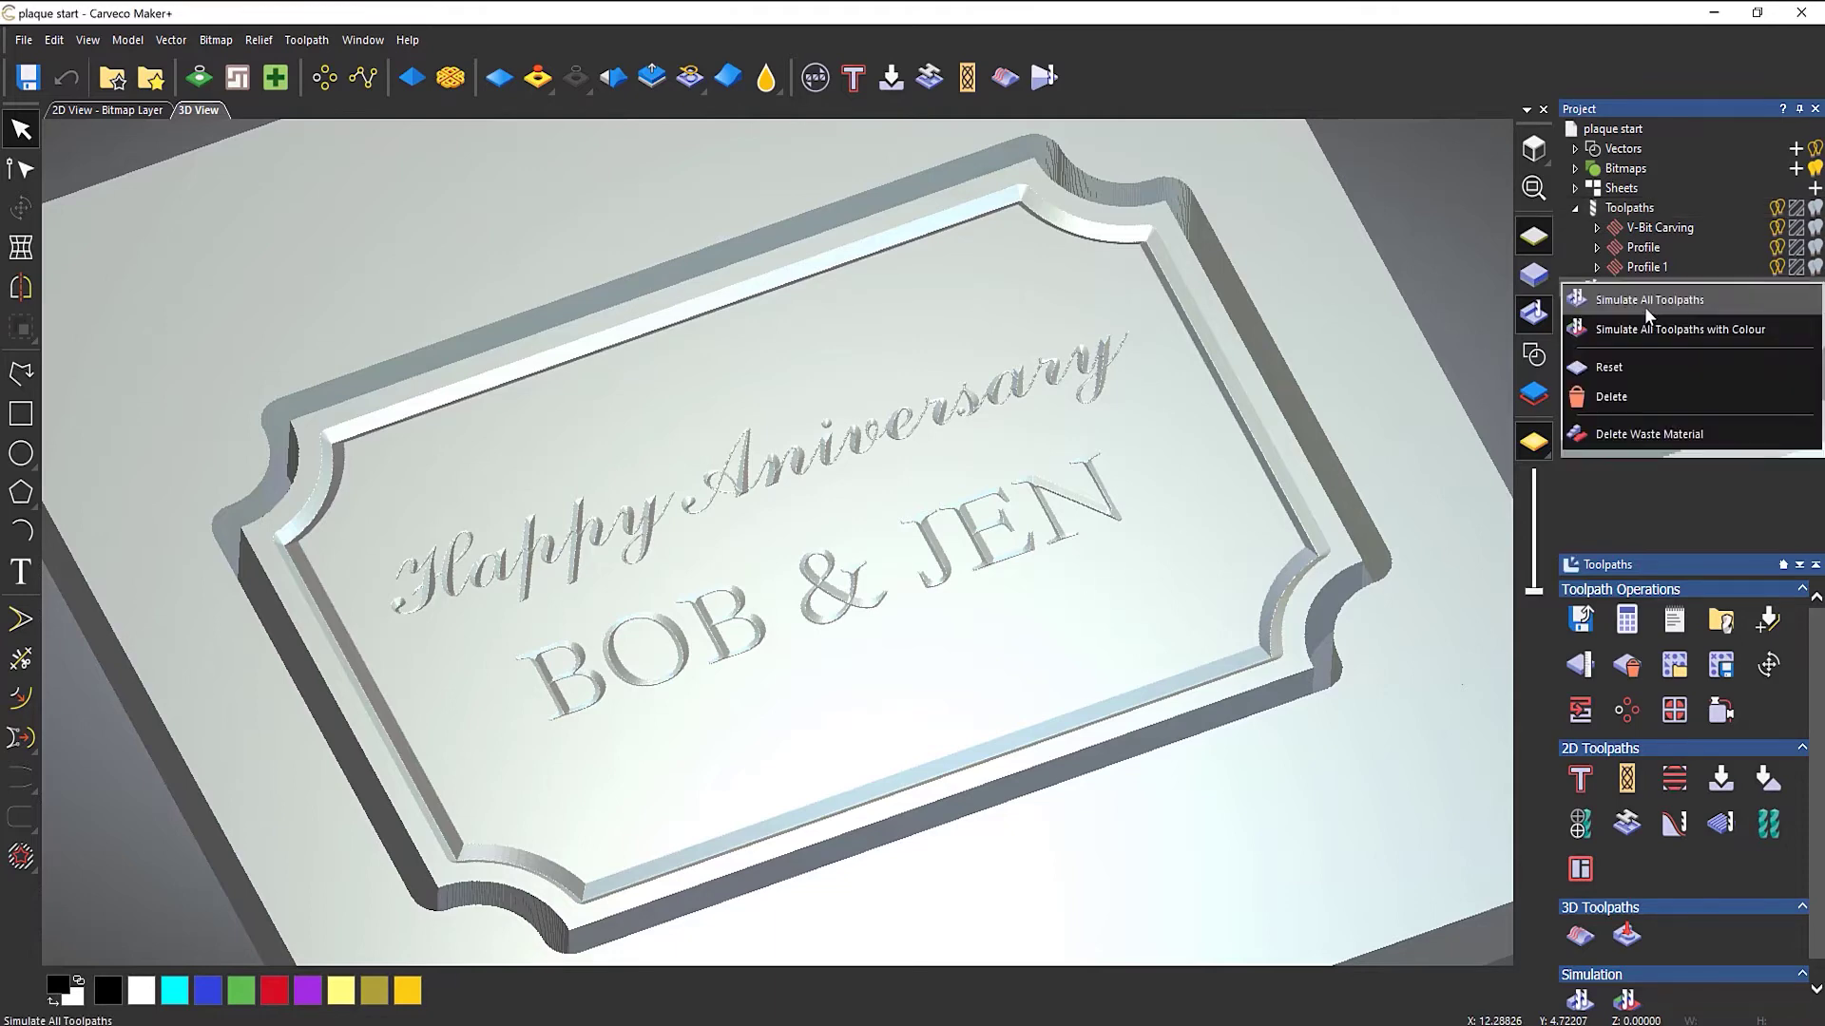
left_click(1647, 370)
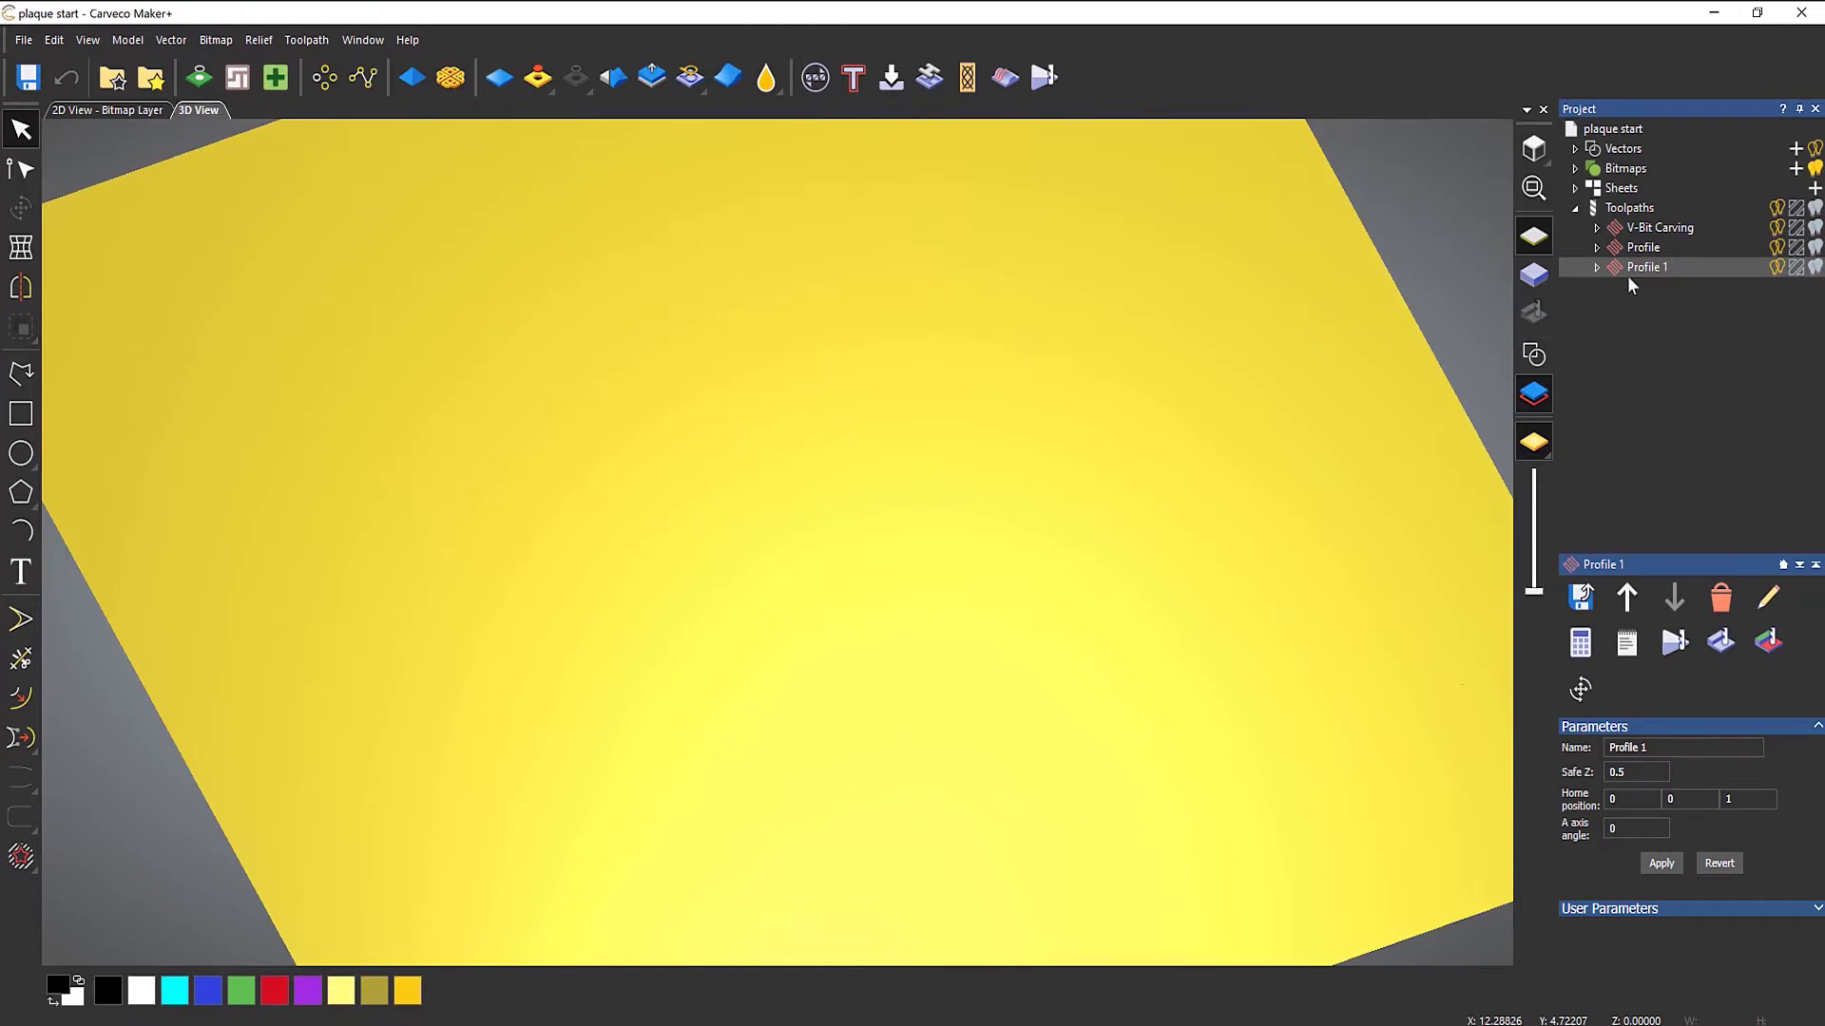
left_click(1534, 354)
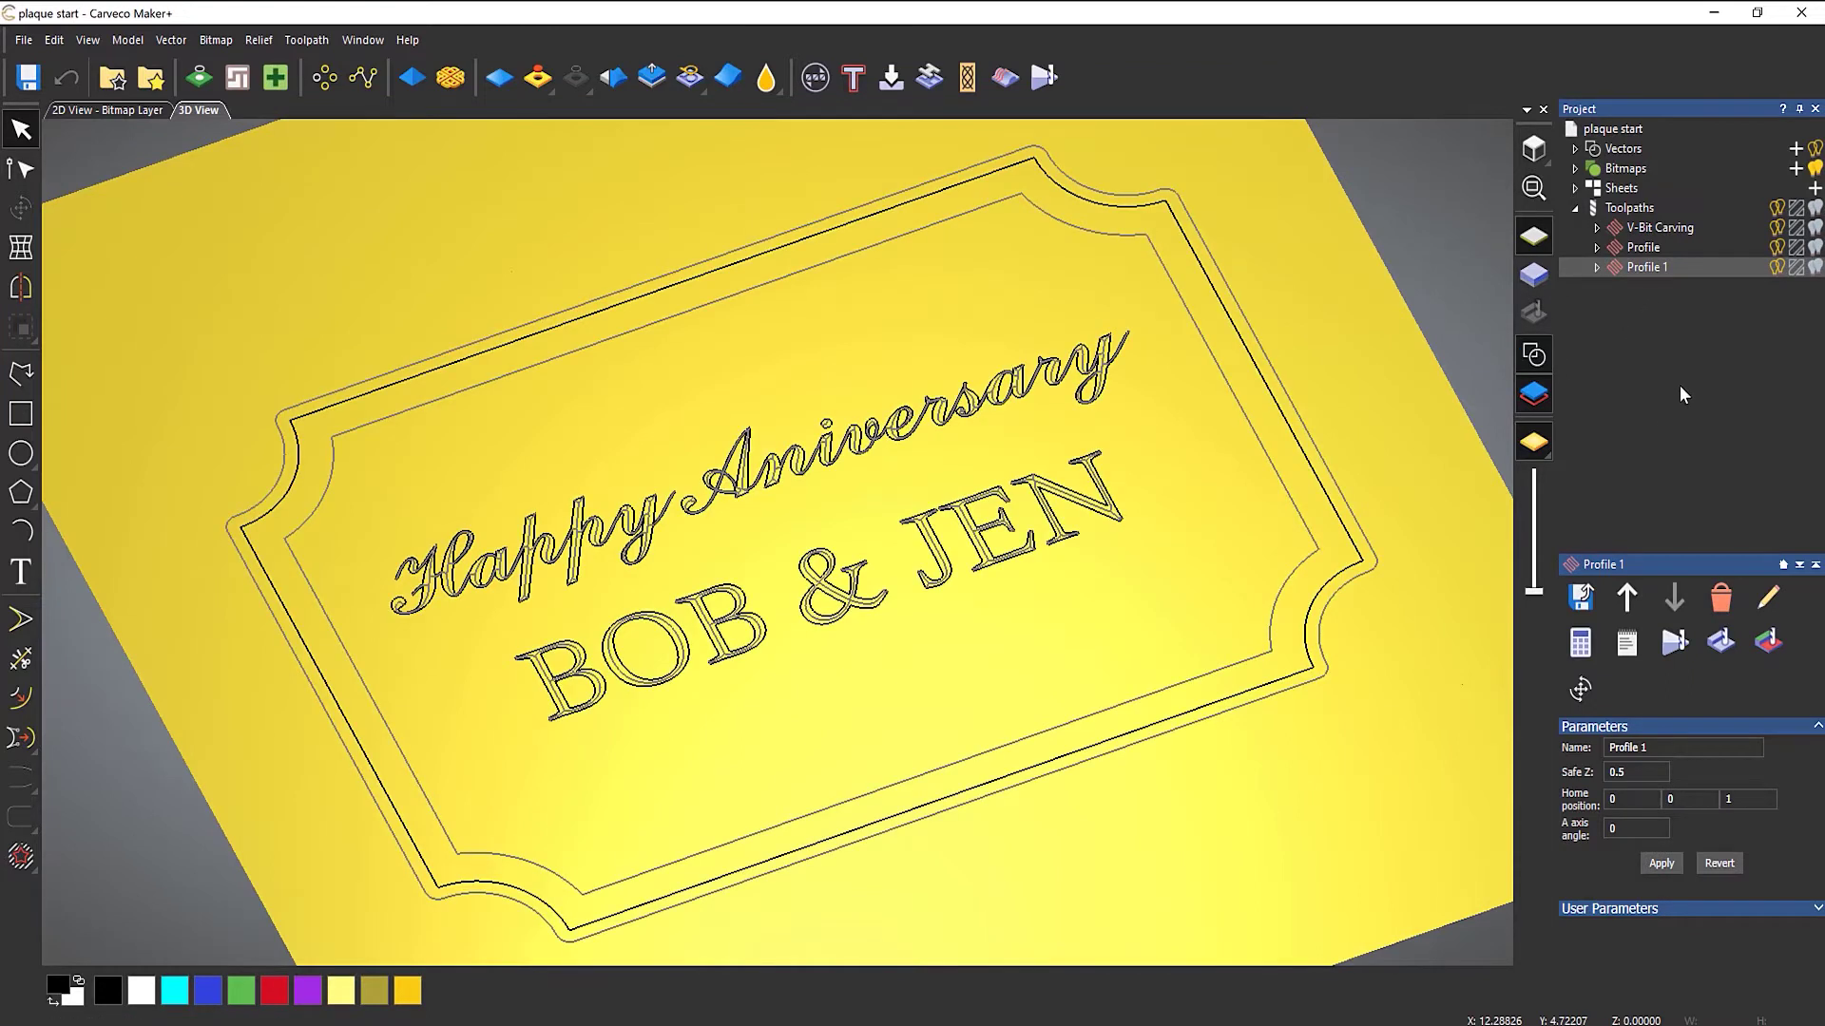
Hide all toolpaths and show the plaque design from directly above
left_click(1779, 209)
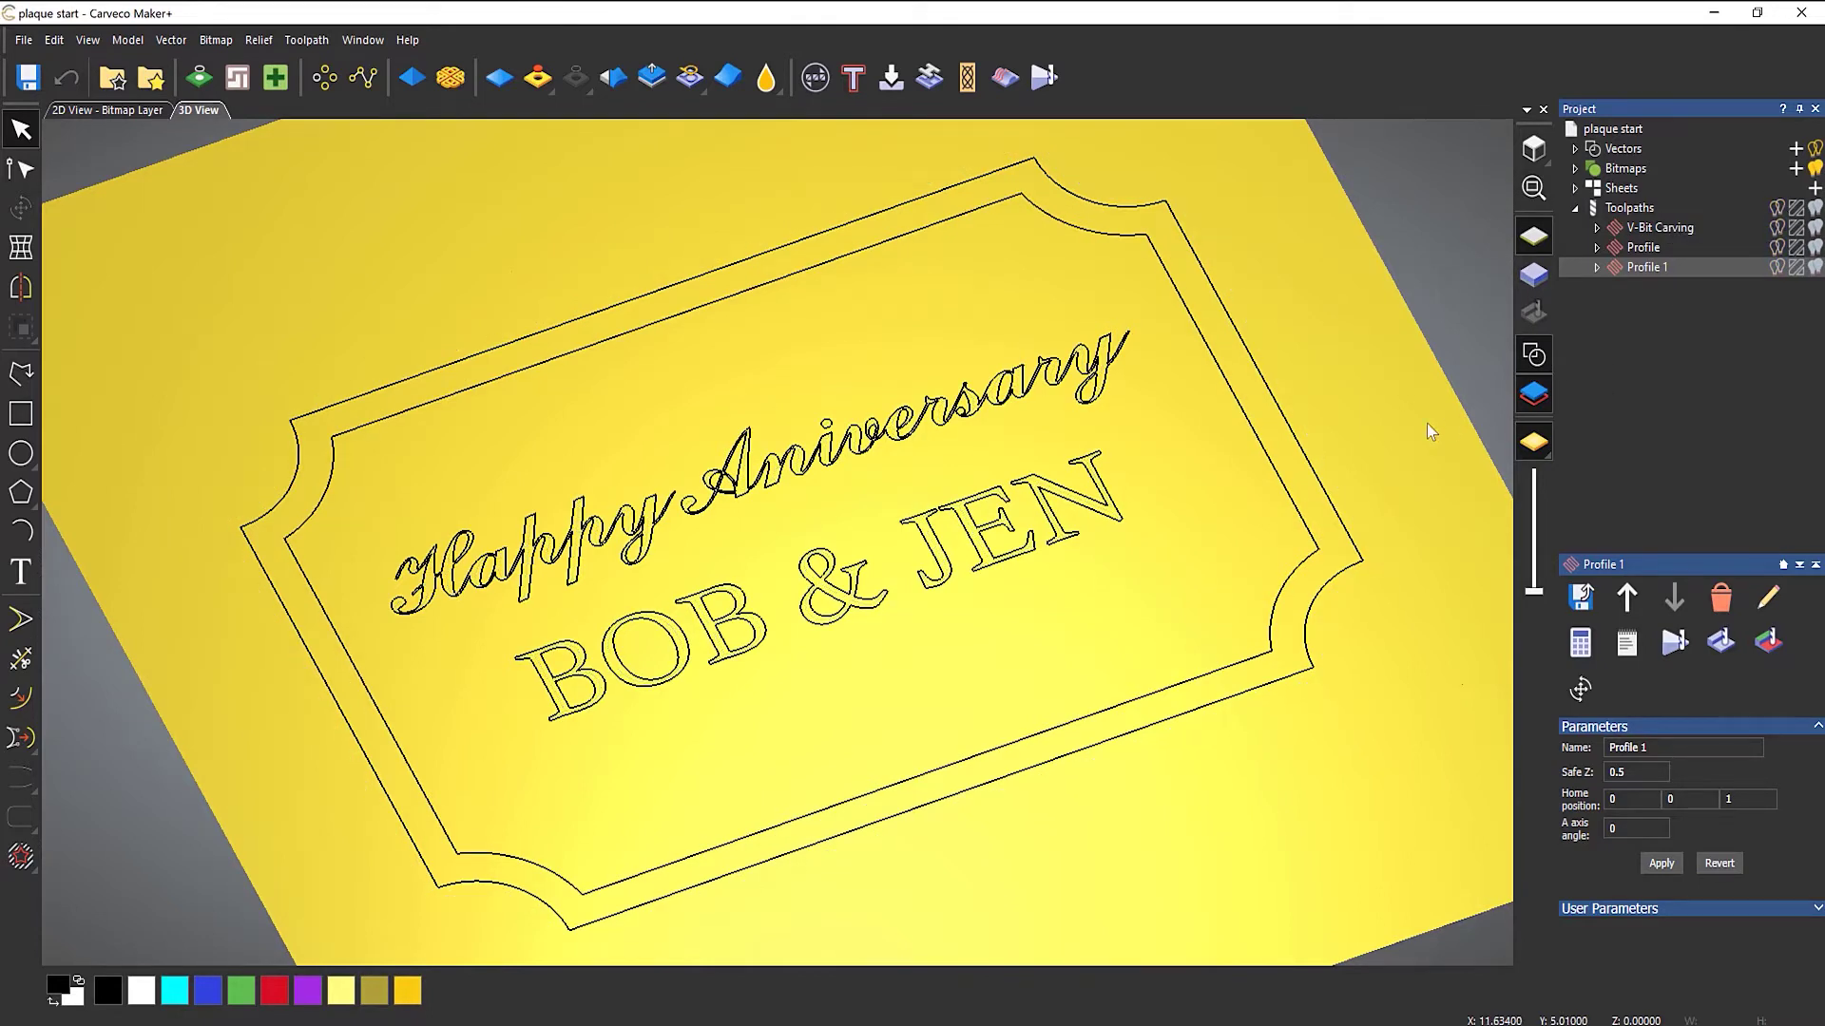
left_click(1535, 156)
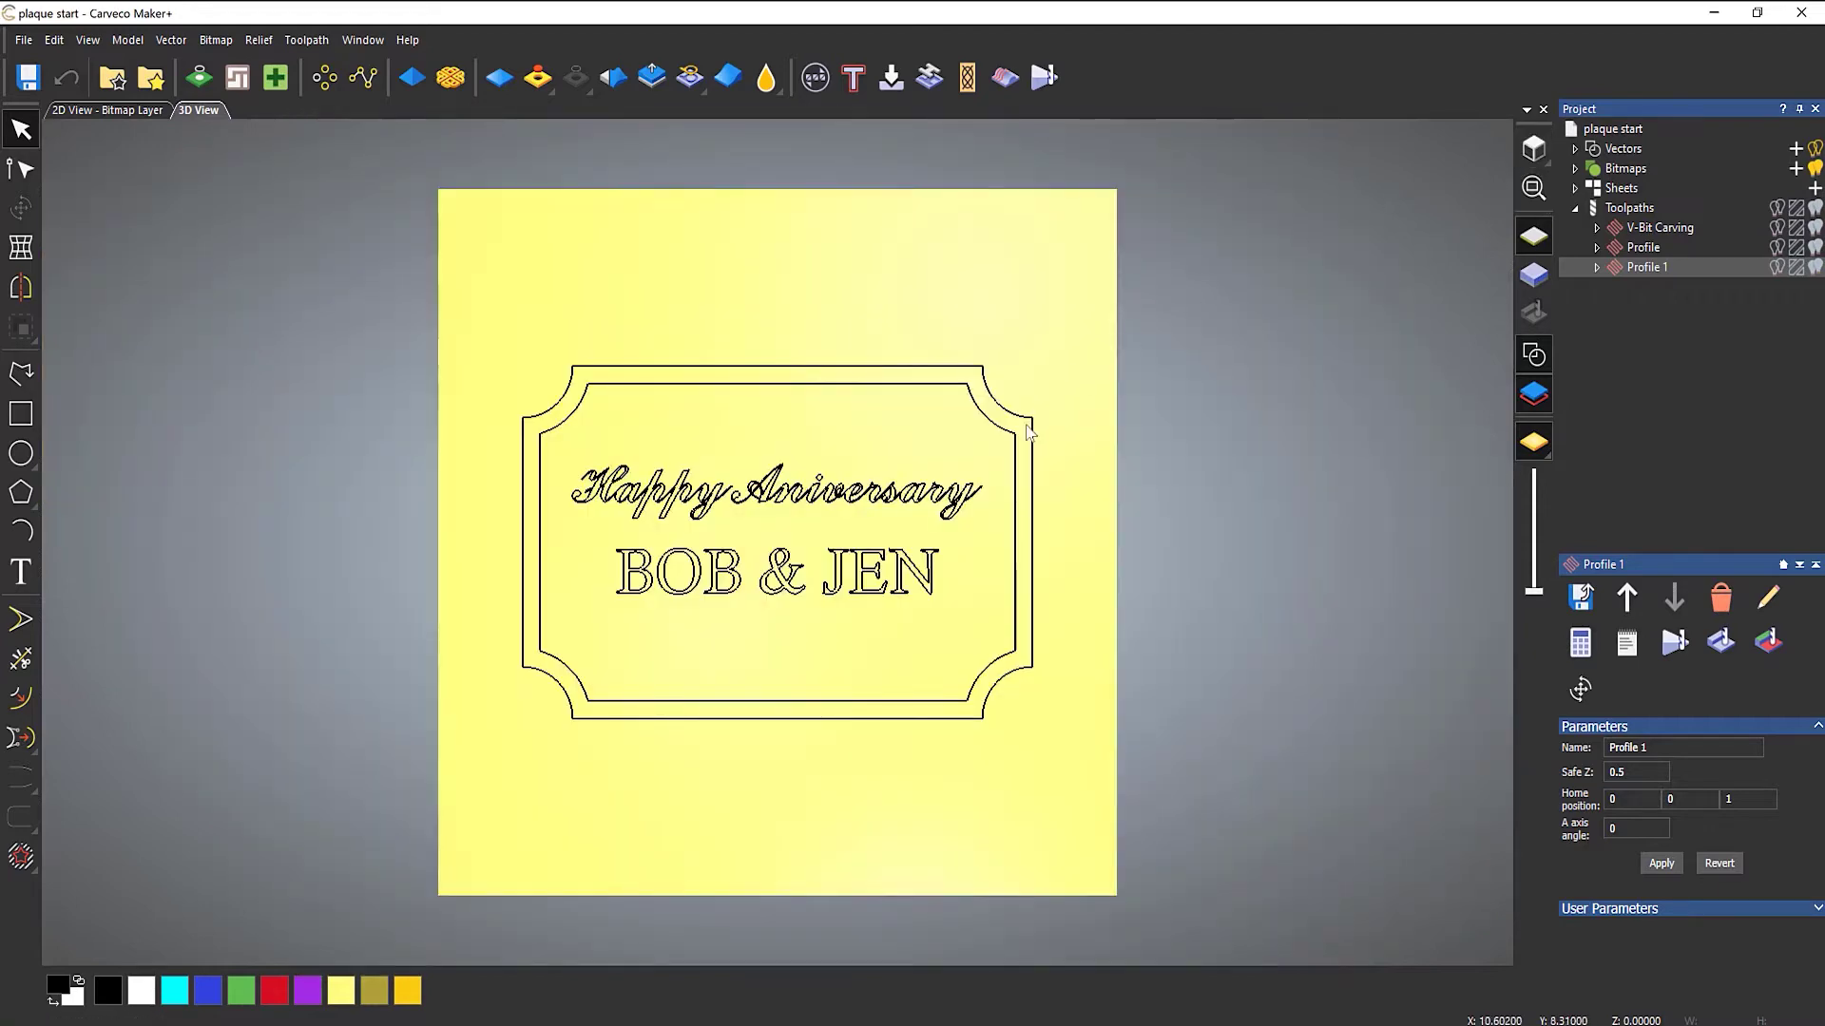
scroll(889, 532, "up", 4)
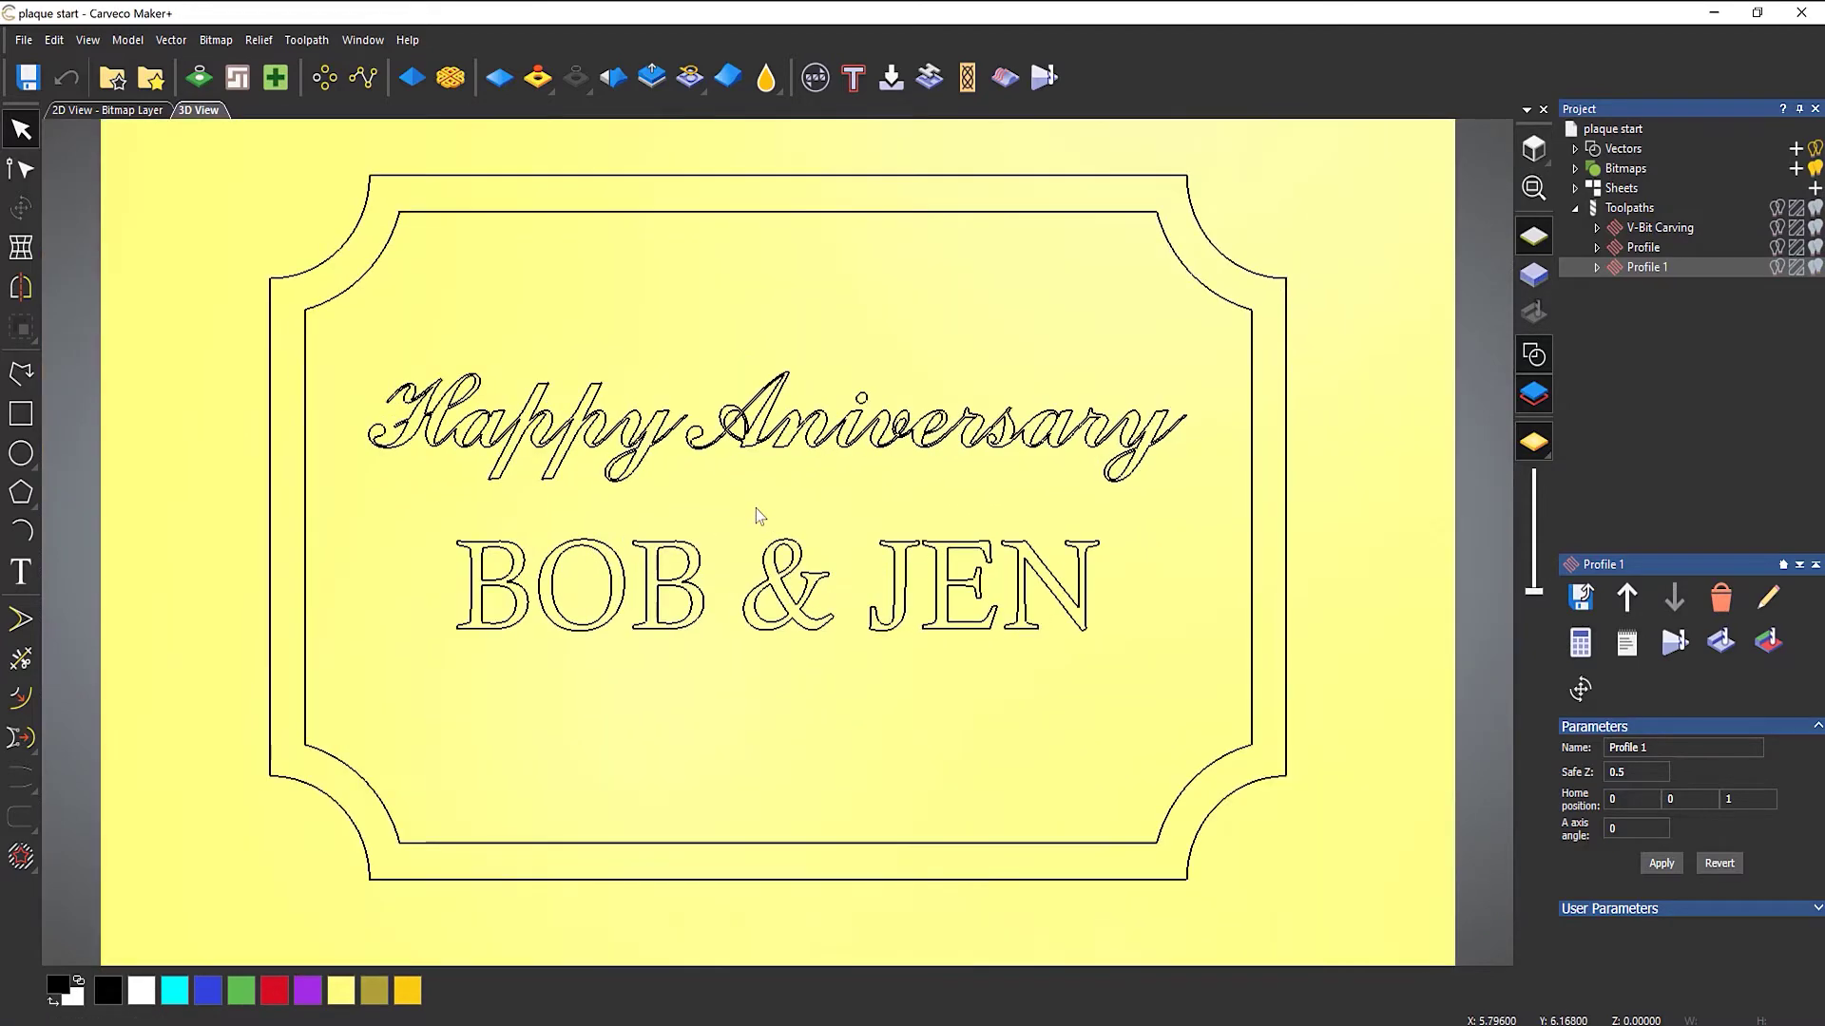
Move the vectors of both text lines to a new vector layer named Text
left_click(1575, 150)
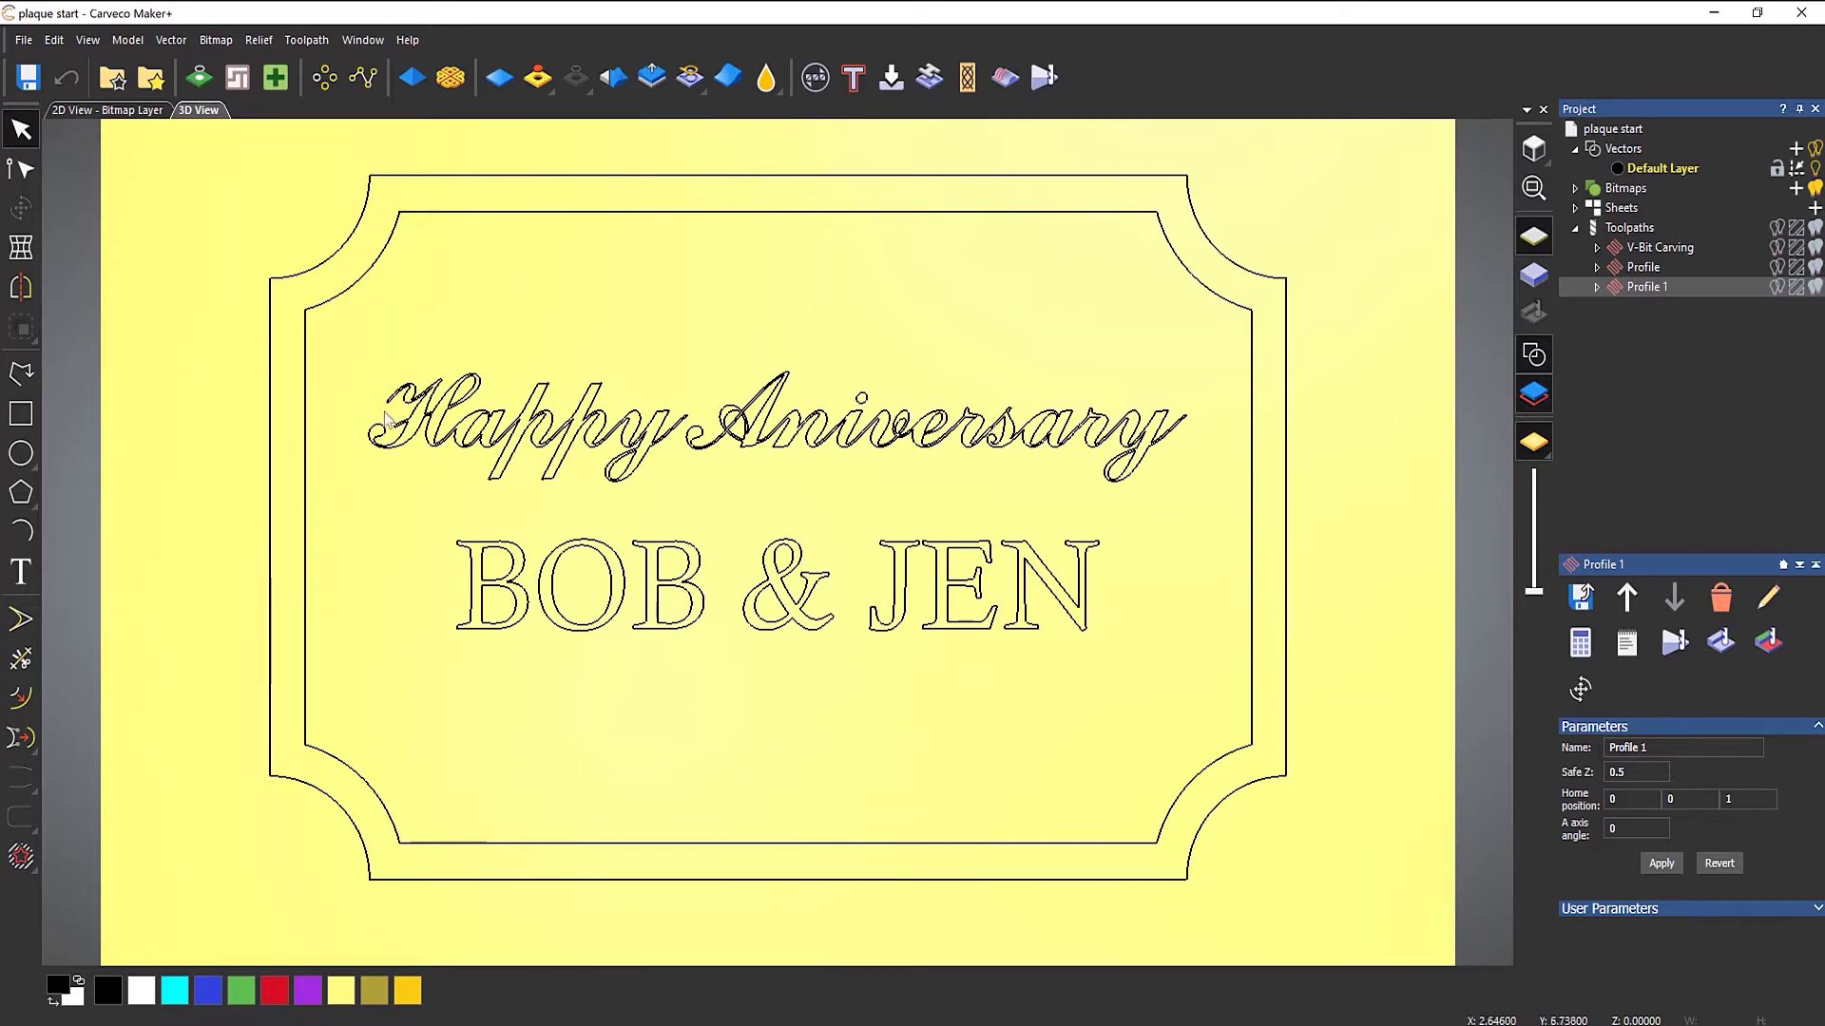
left_click_drag(354, 340, 1225, 690)
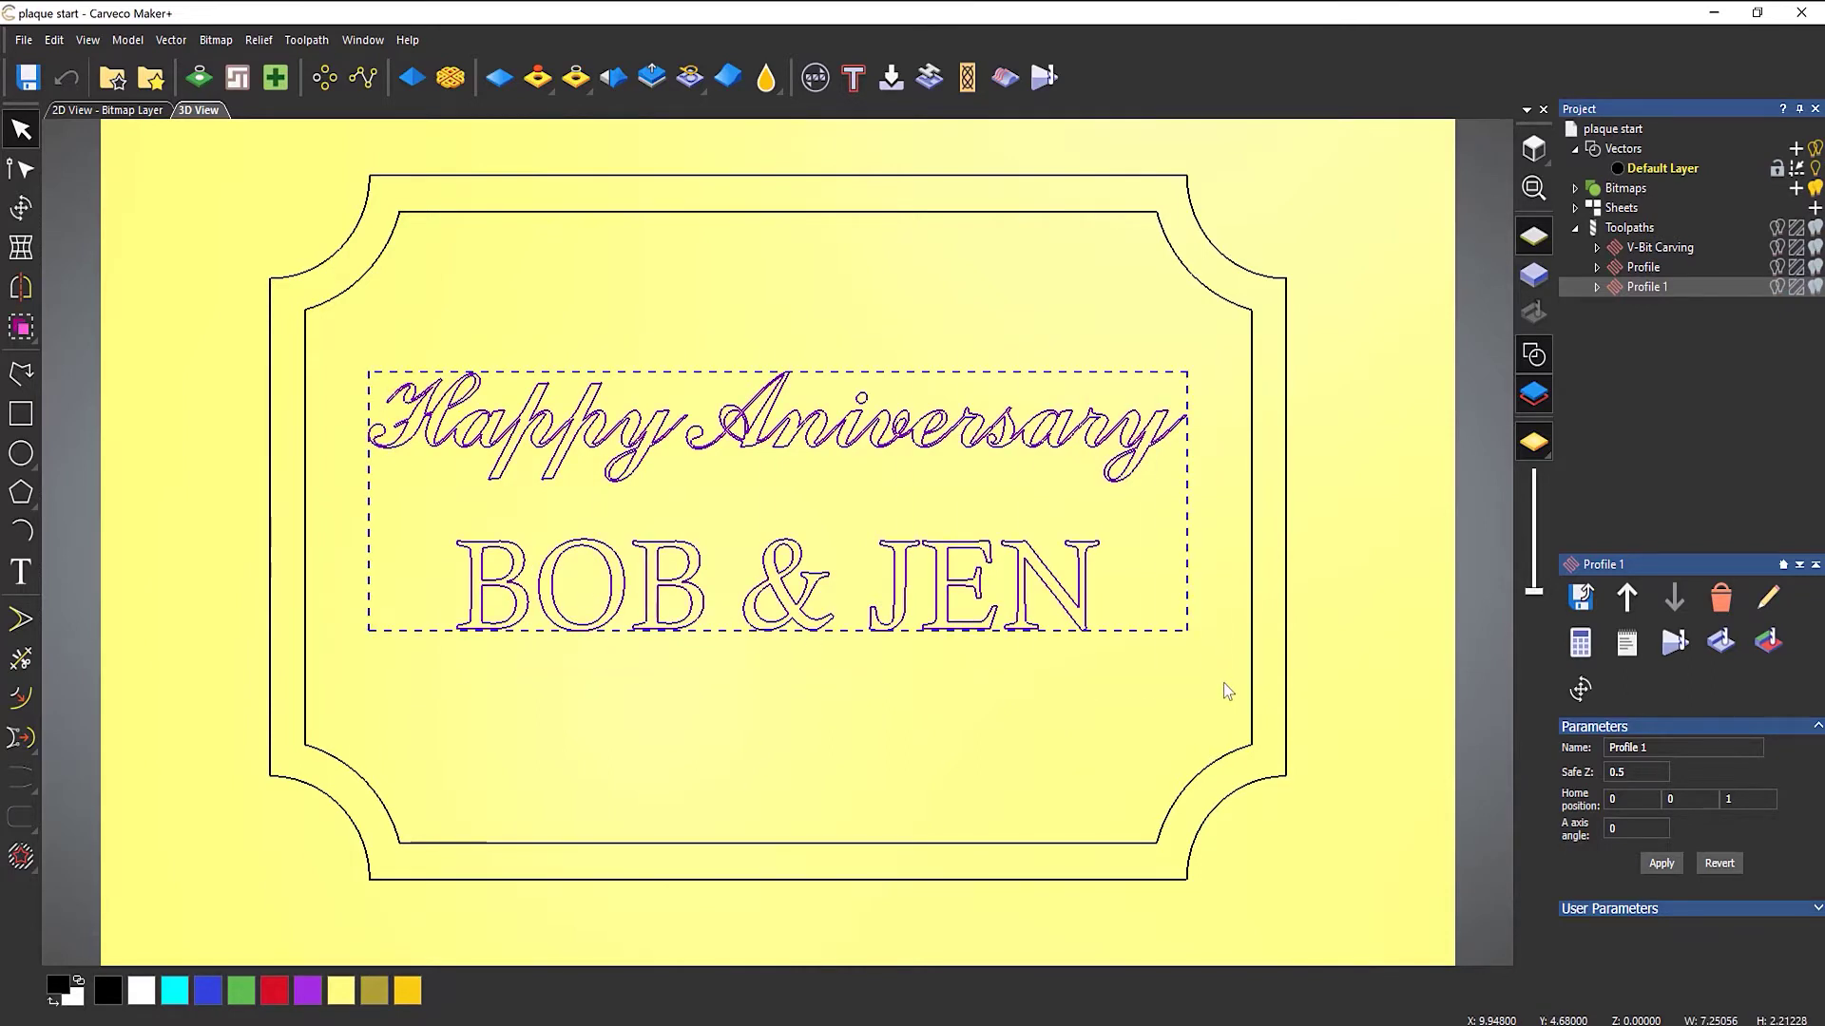
right_click(1077, 563)
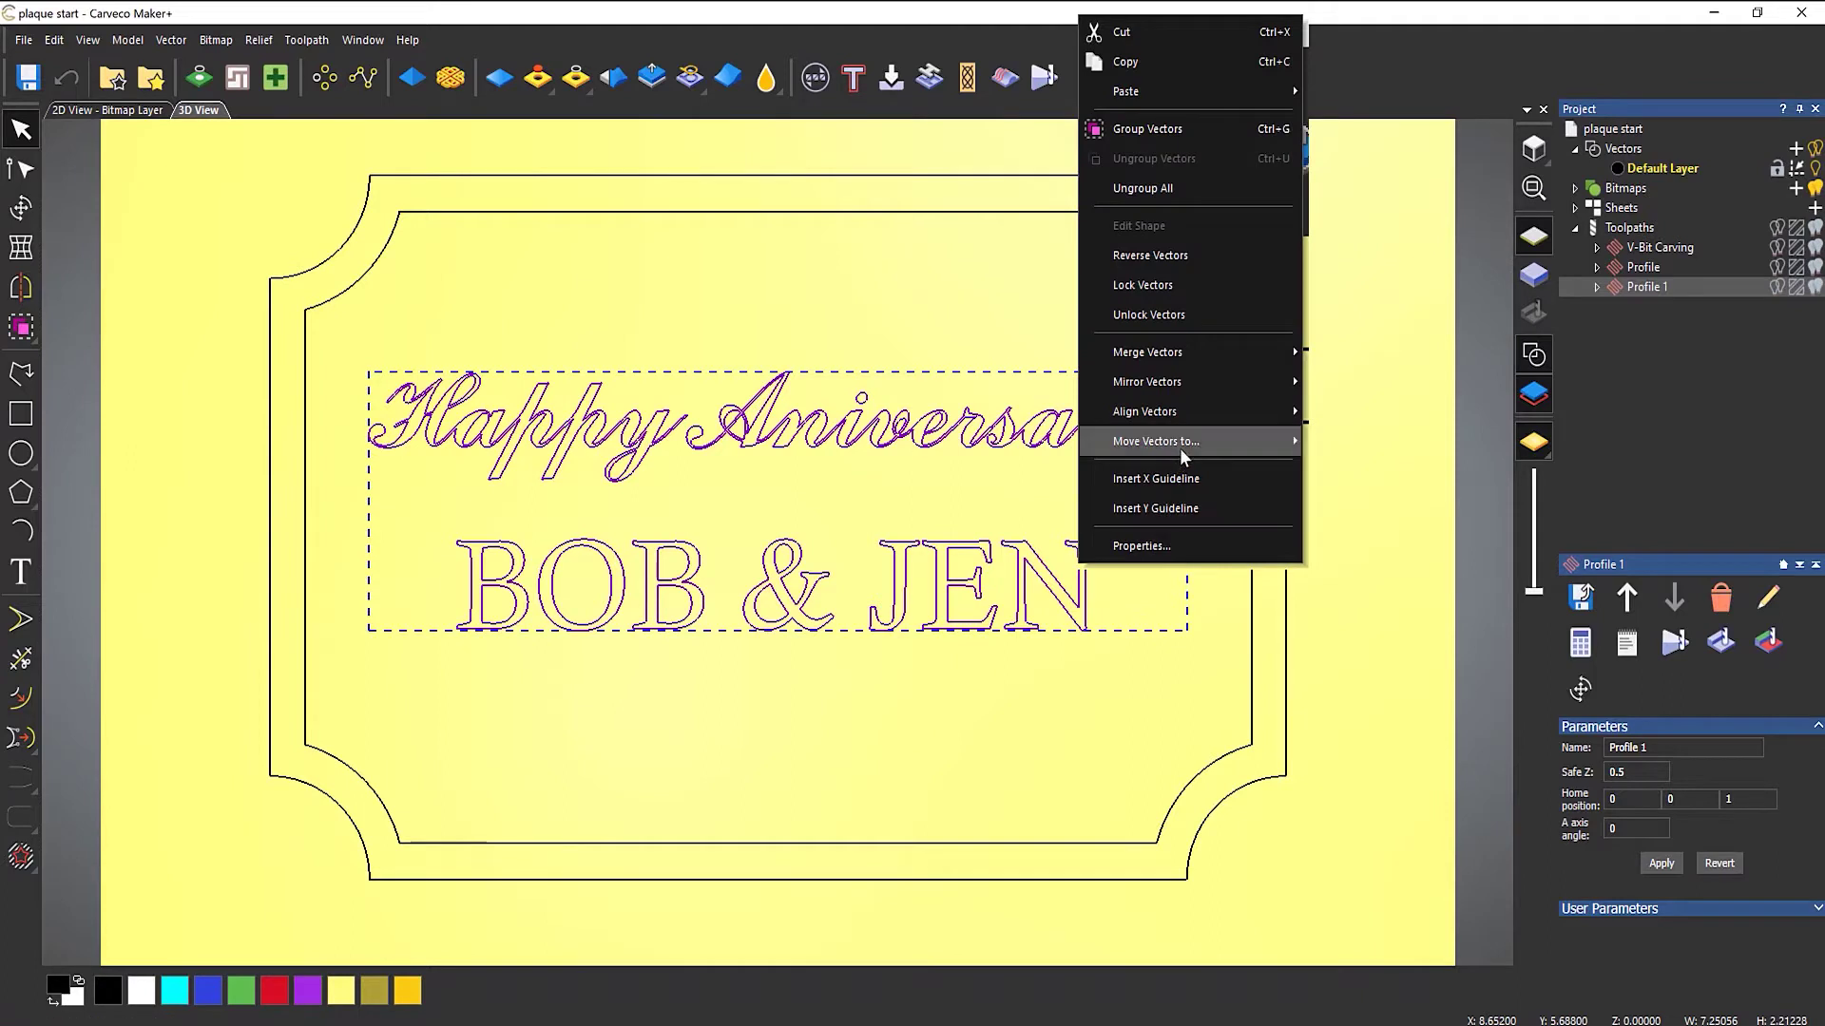
mouse_move(1179, 444)
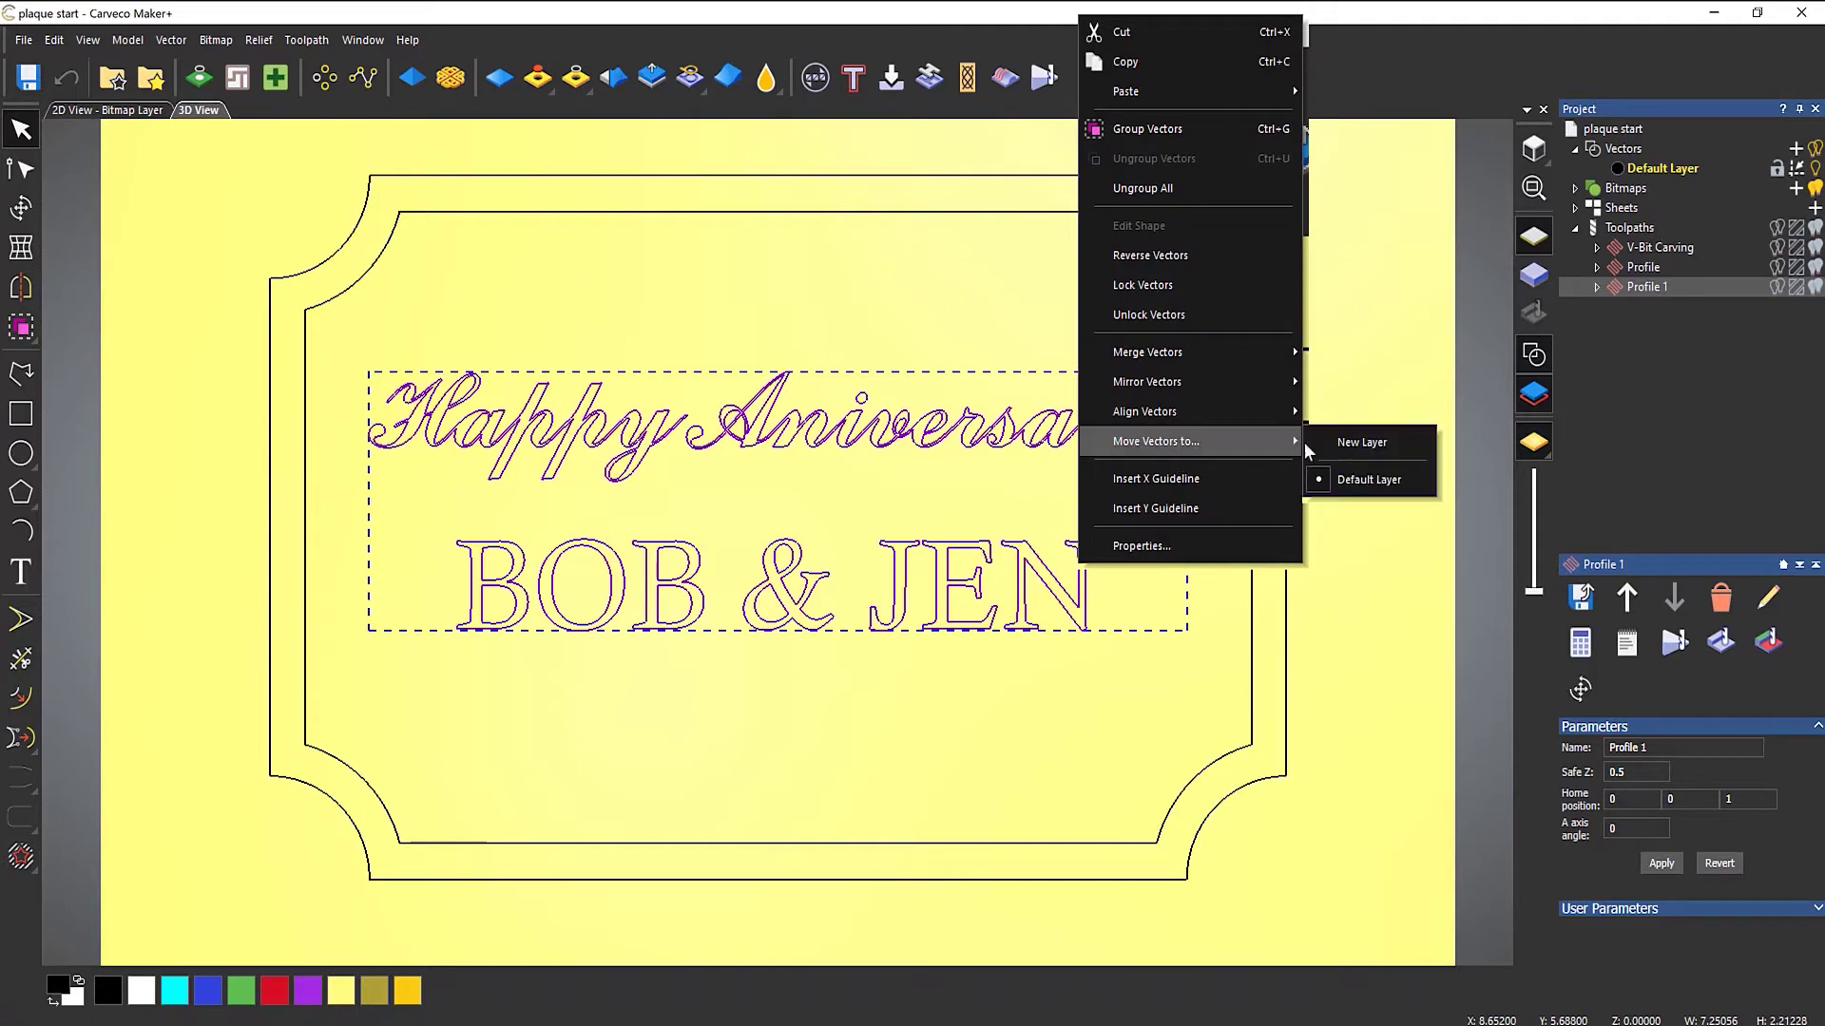
left_click(1369, 443)
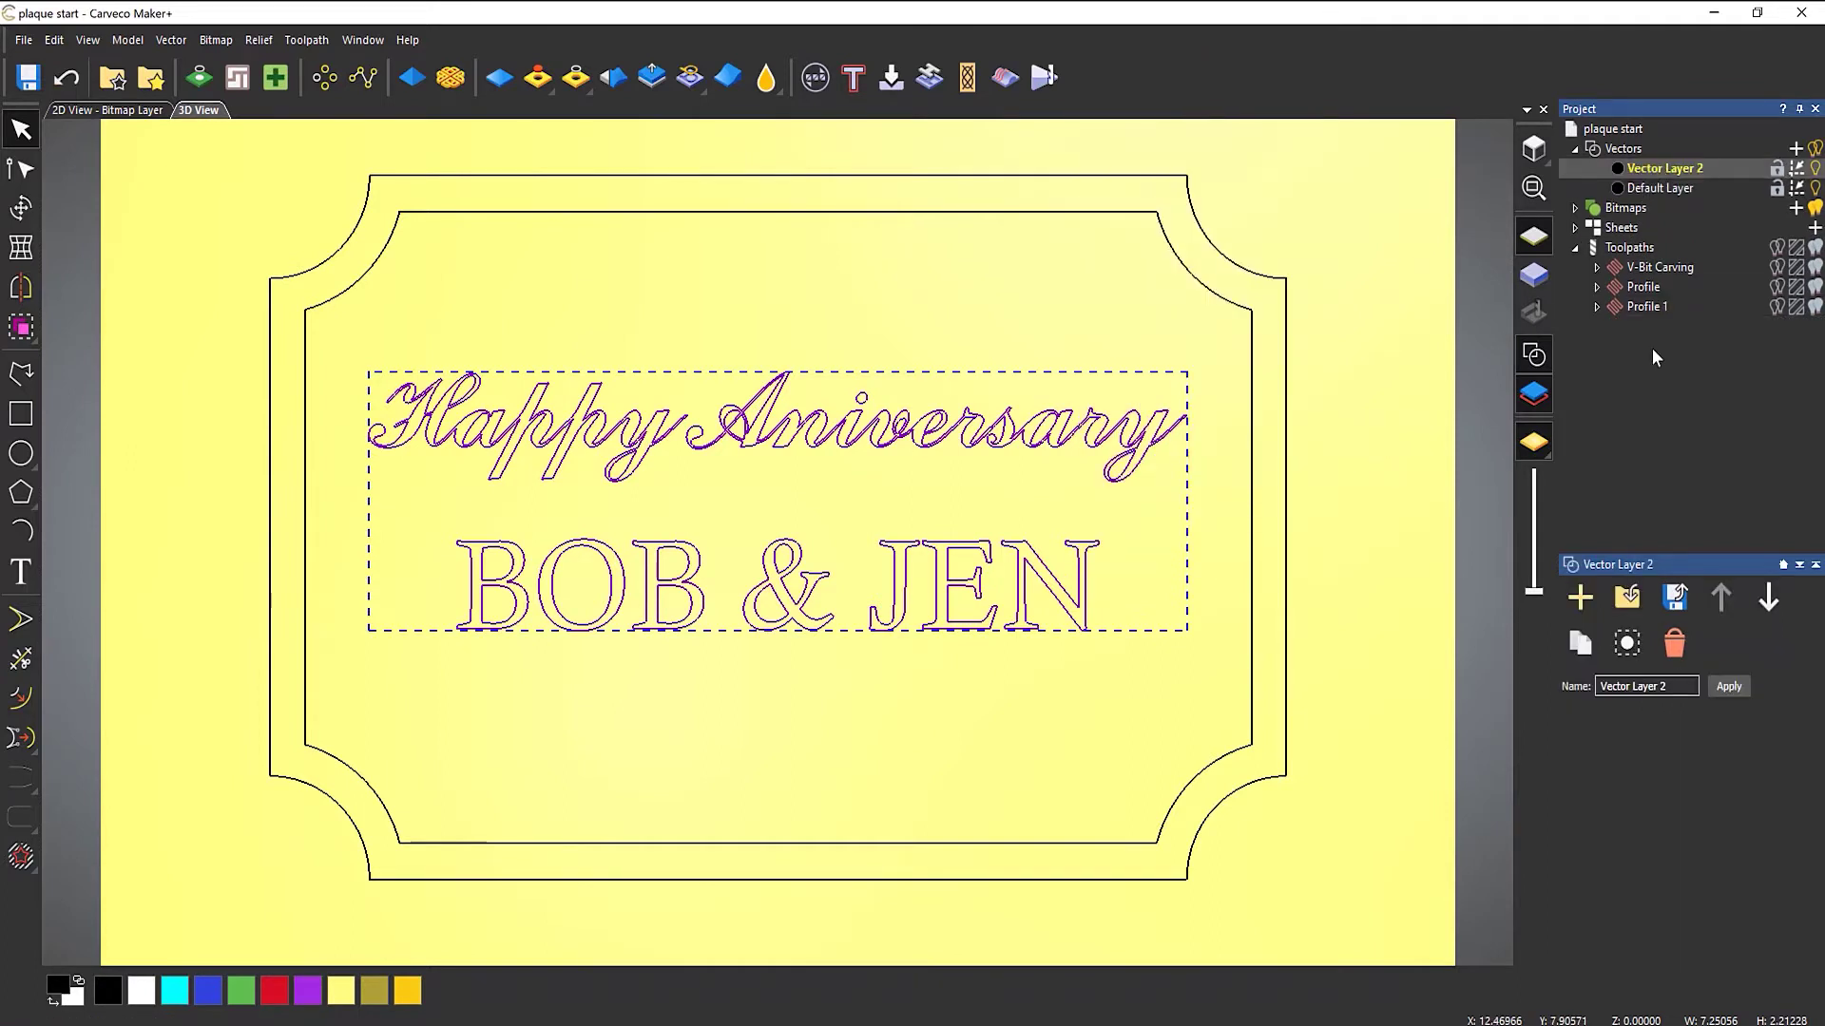
type("Text")
key("Return")
Set the Text layer's colour to the preset green
left_click(1619, 171)
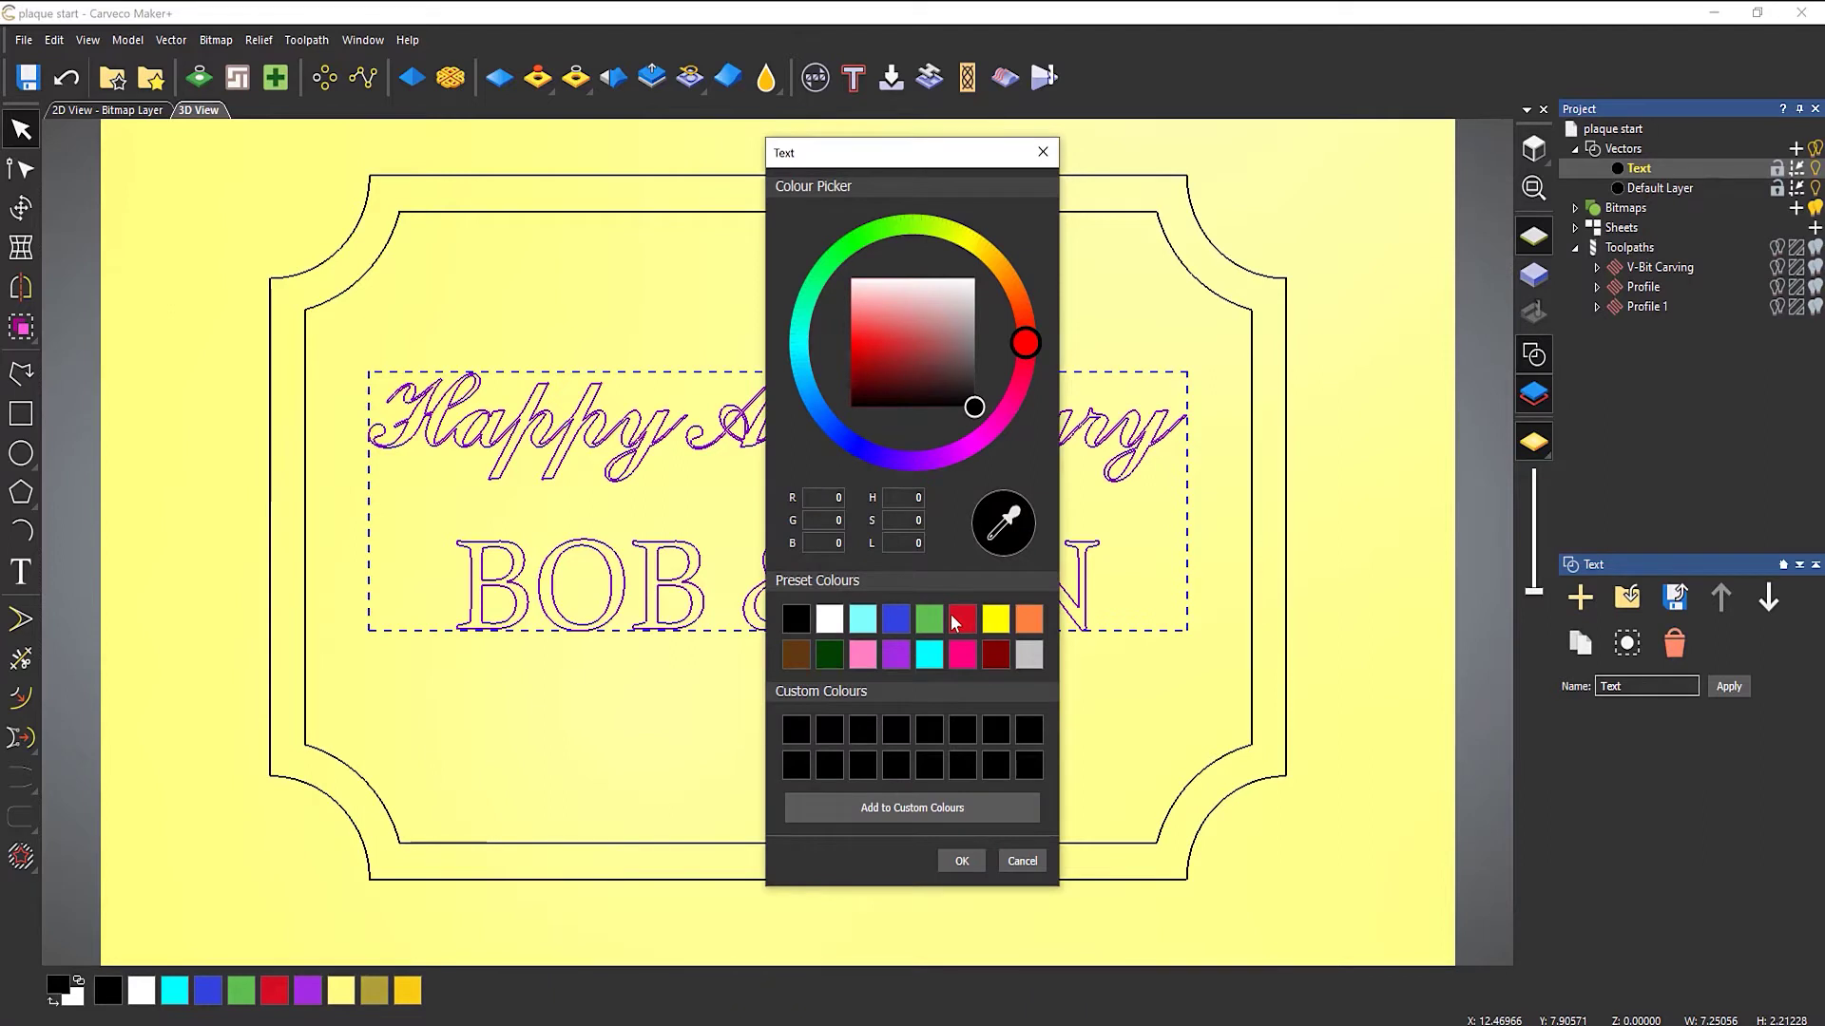
left_click(931, 623)
left_click(963, 861)
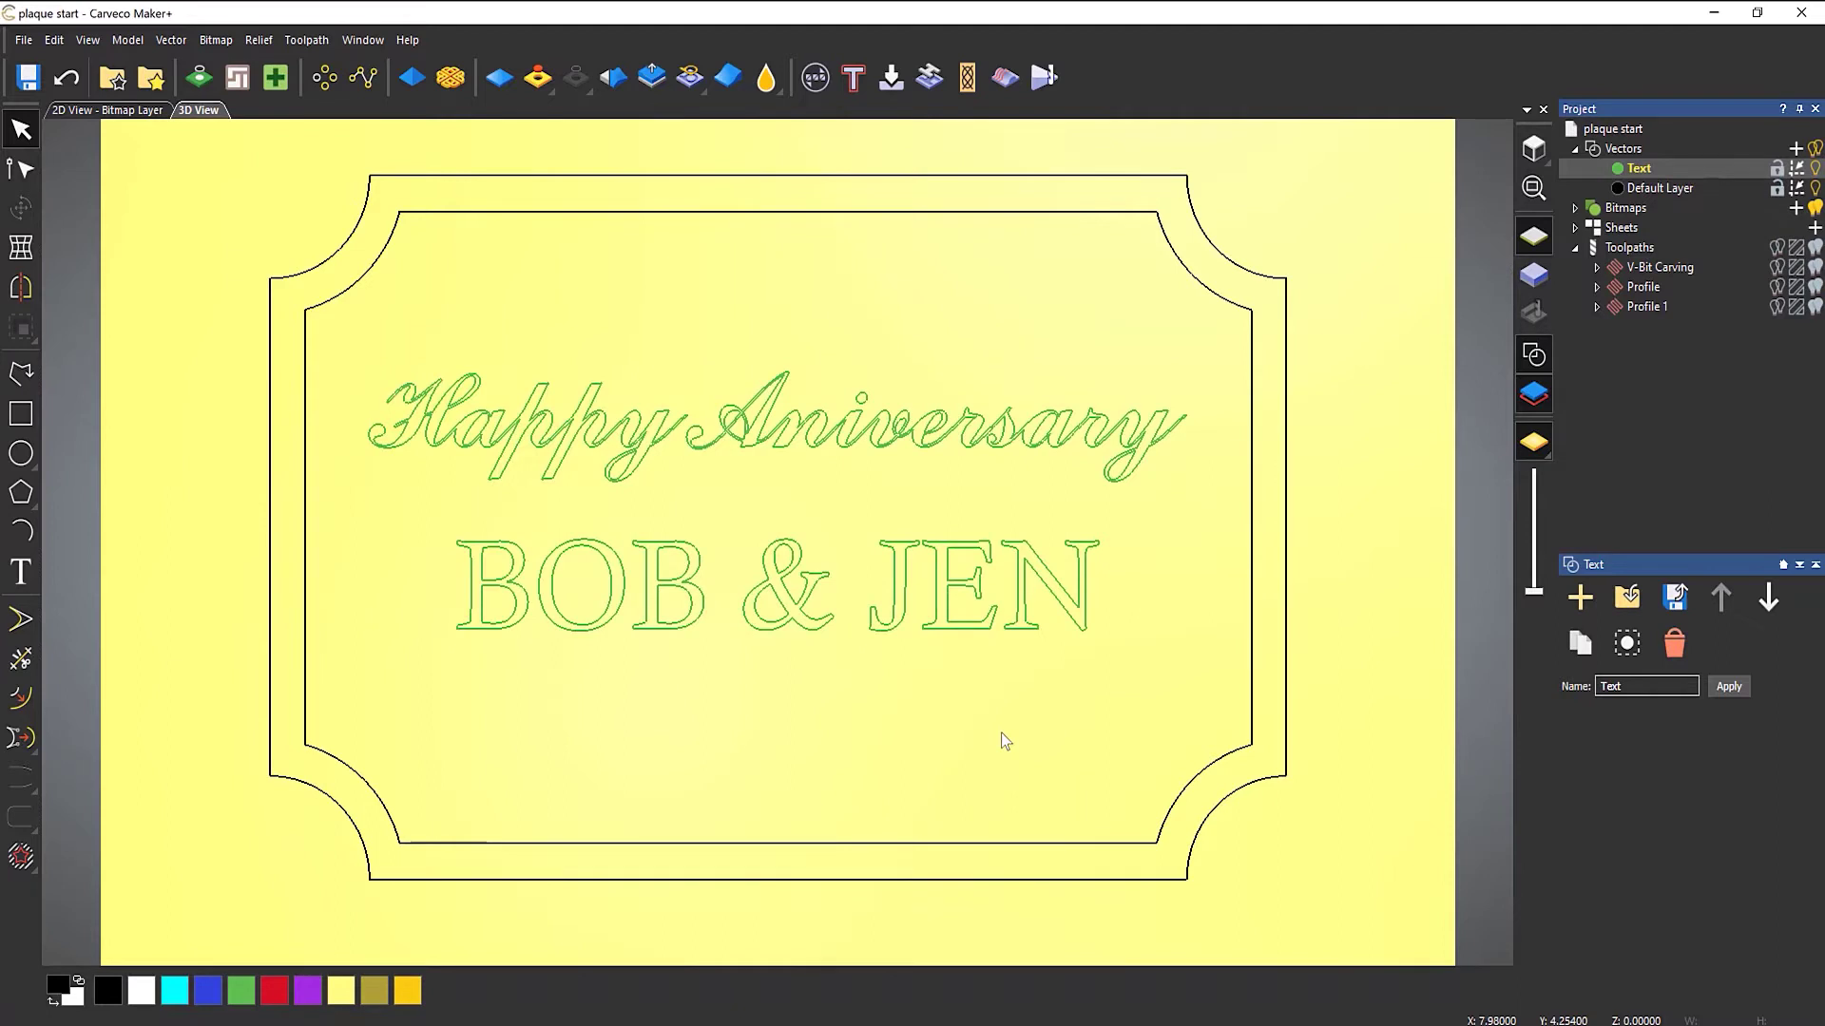
Move the inner border vector to a new vector layer named Groove
right_click(1242, 314)
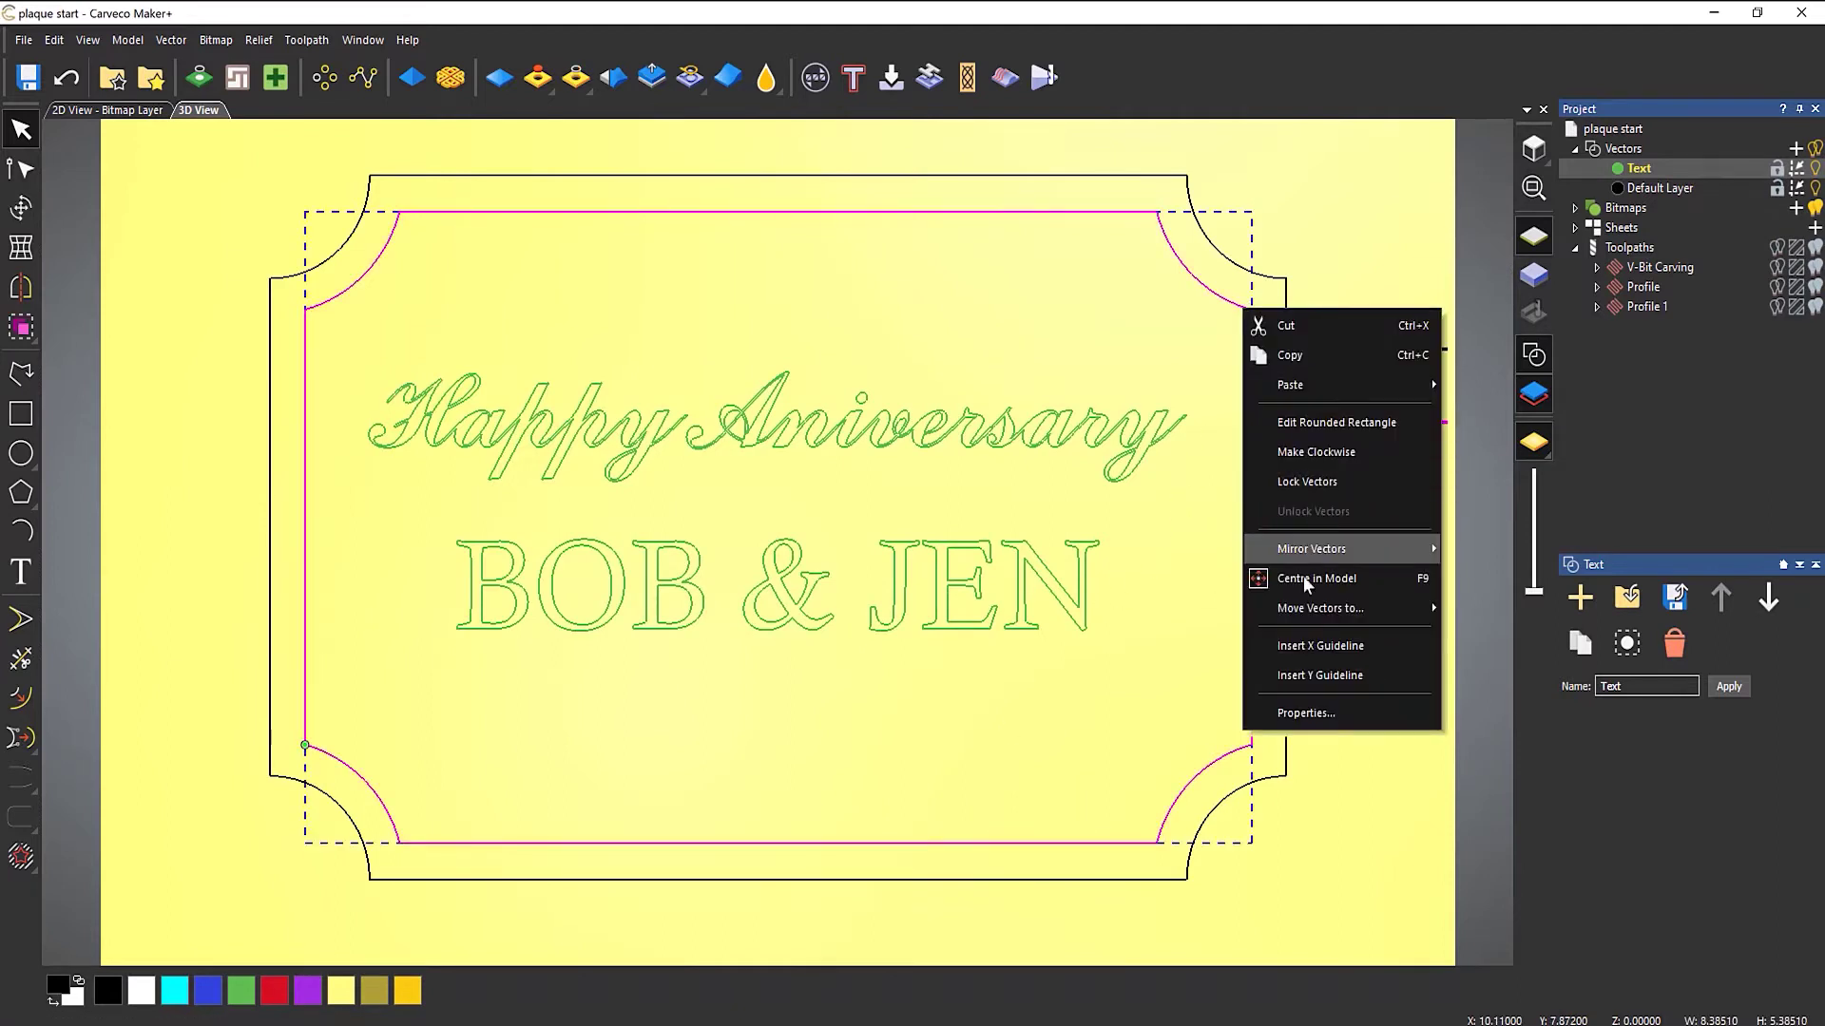
mouse_move(1339, 608)
left_click(1488, 596)
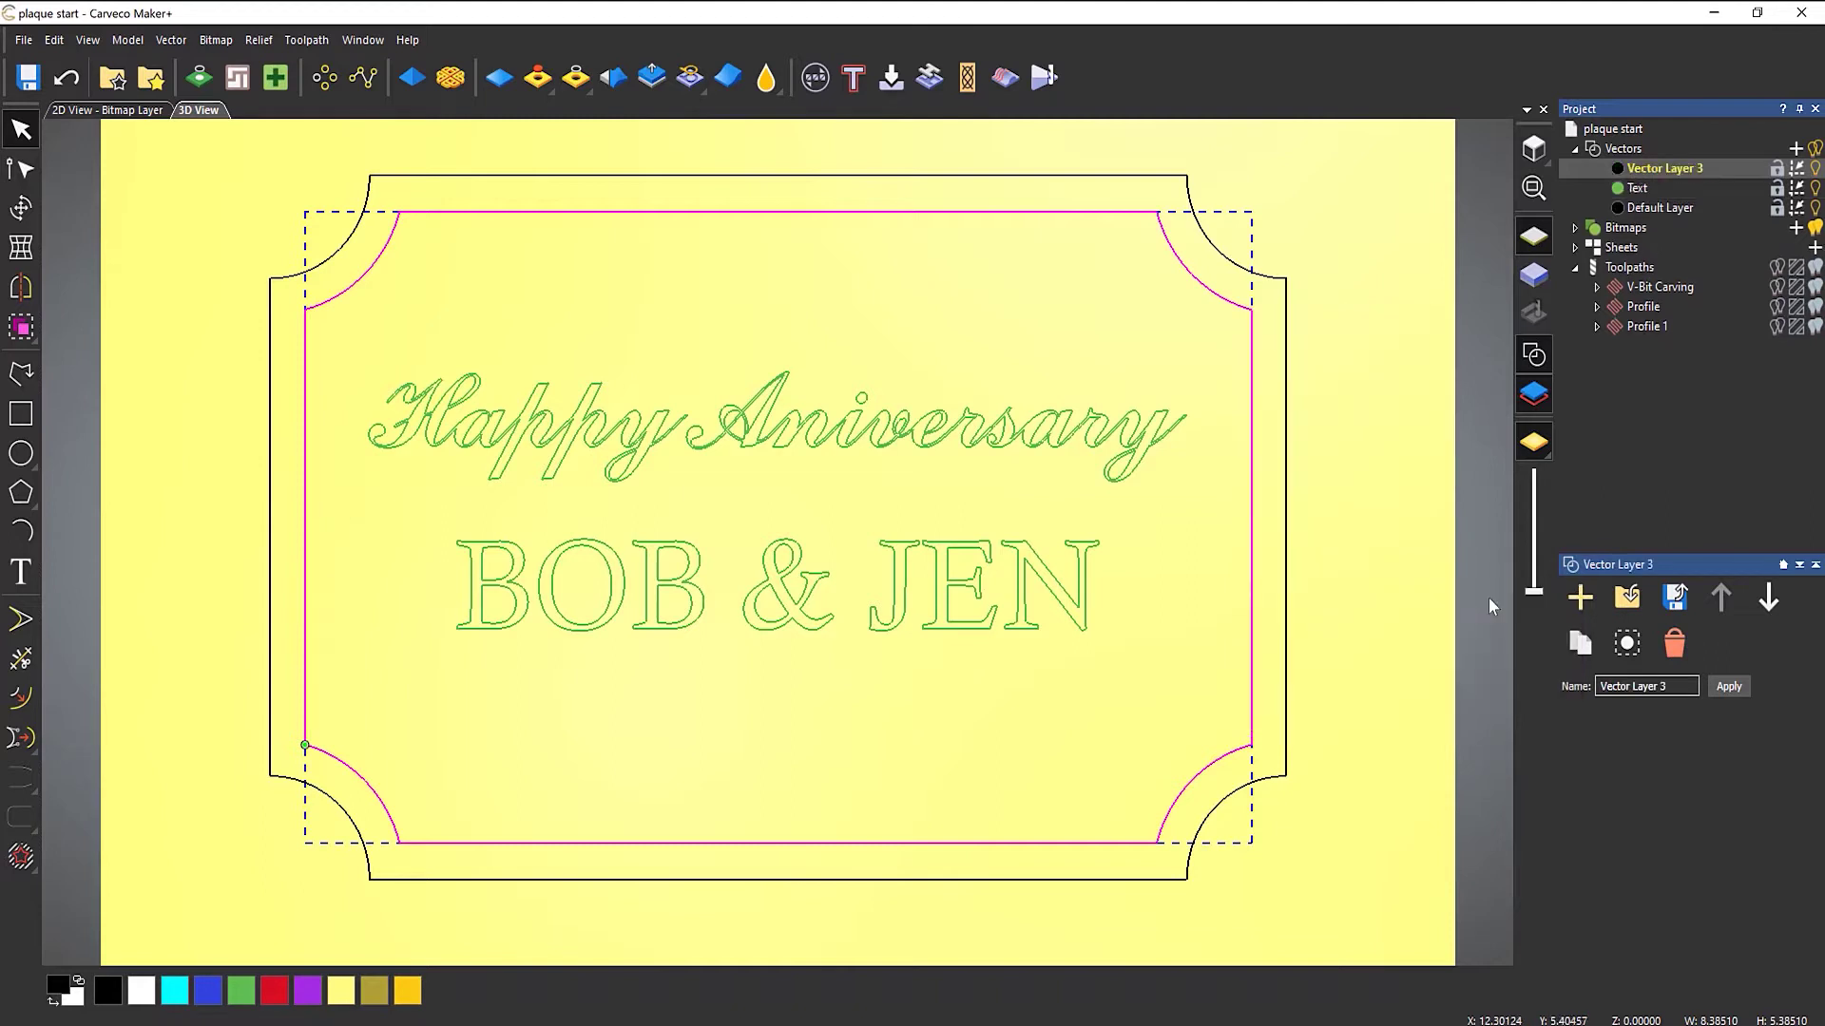
double_click(1675, 177)
type("Groove")
key("Return")
Set the Groove layer's colour to the preset blue
left_click(1619, 170)
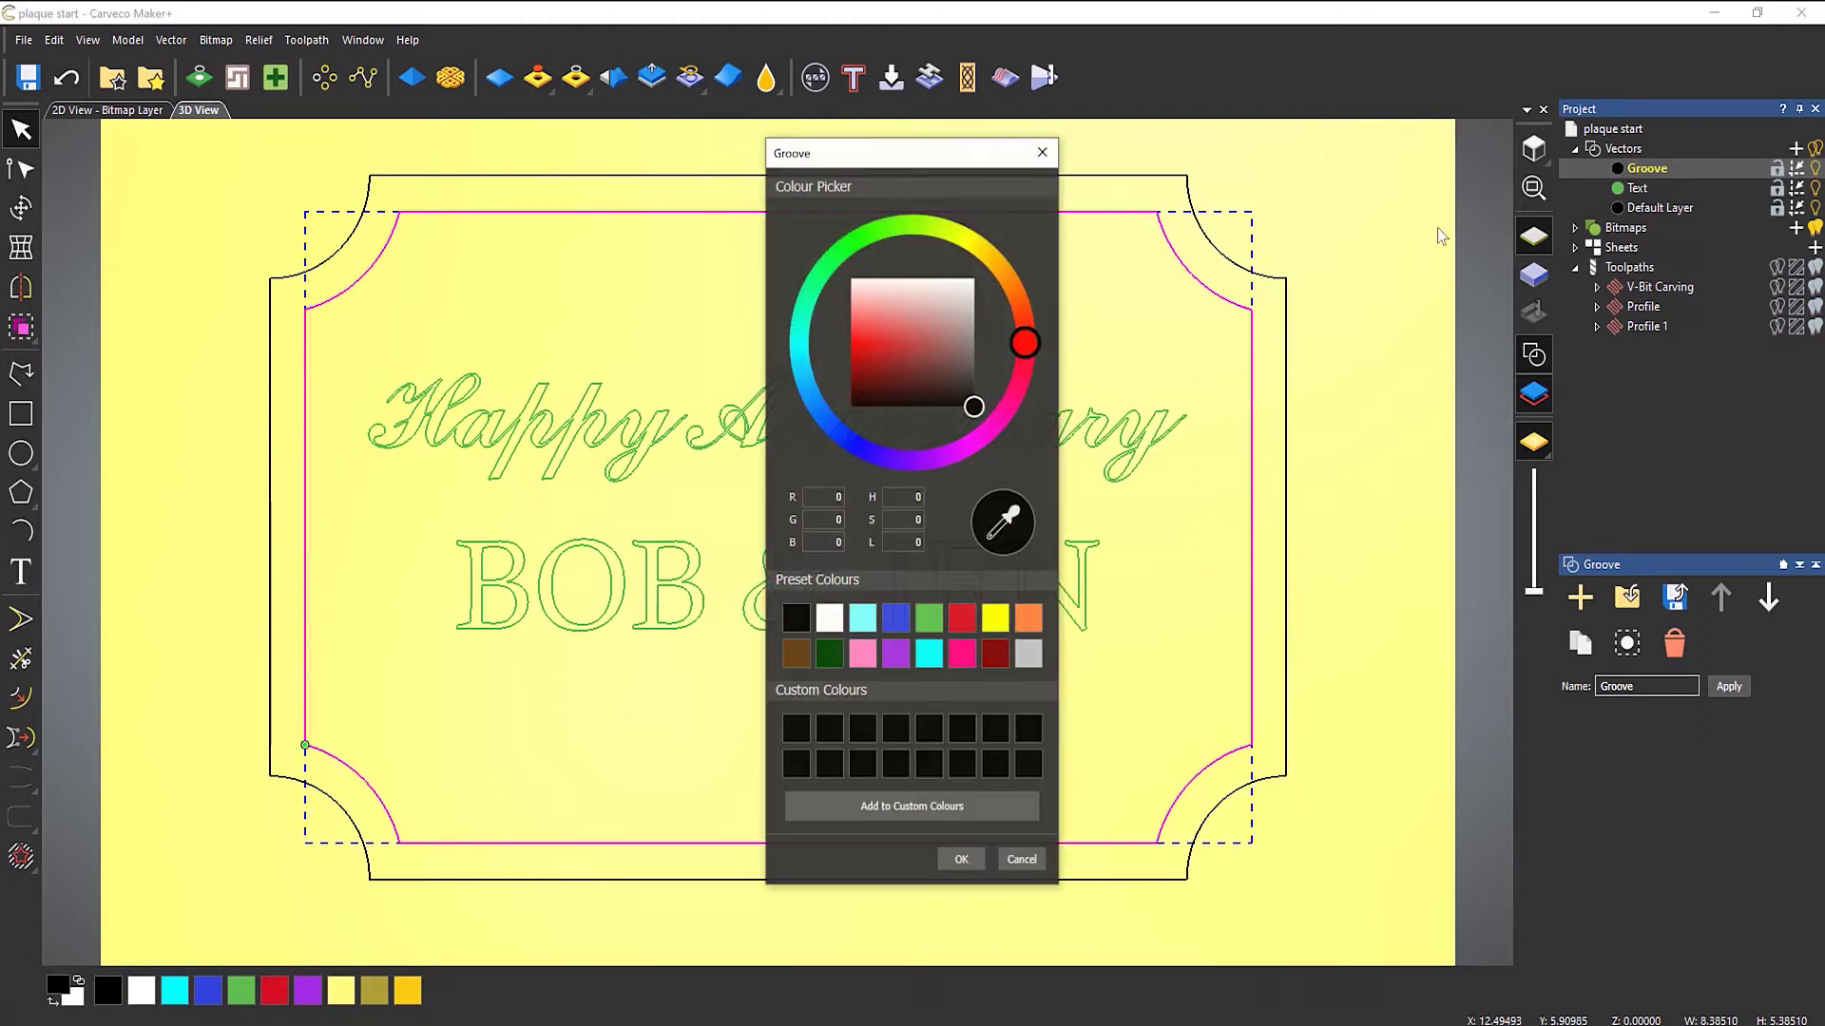
left_click(897, 618)
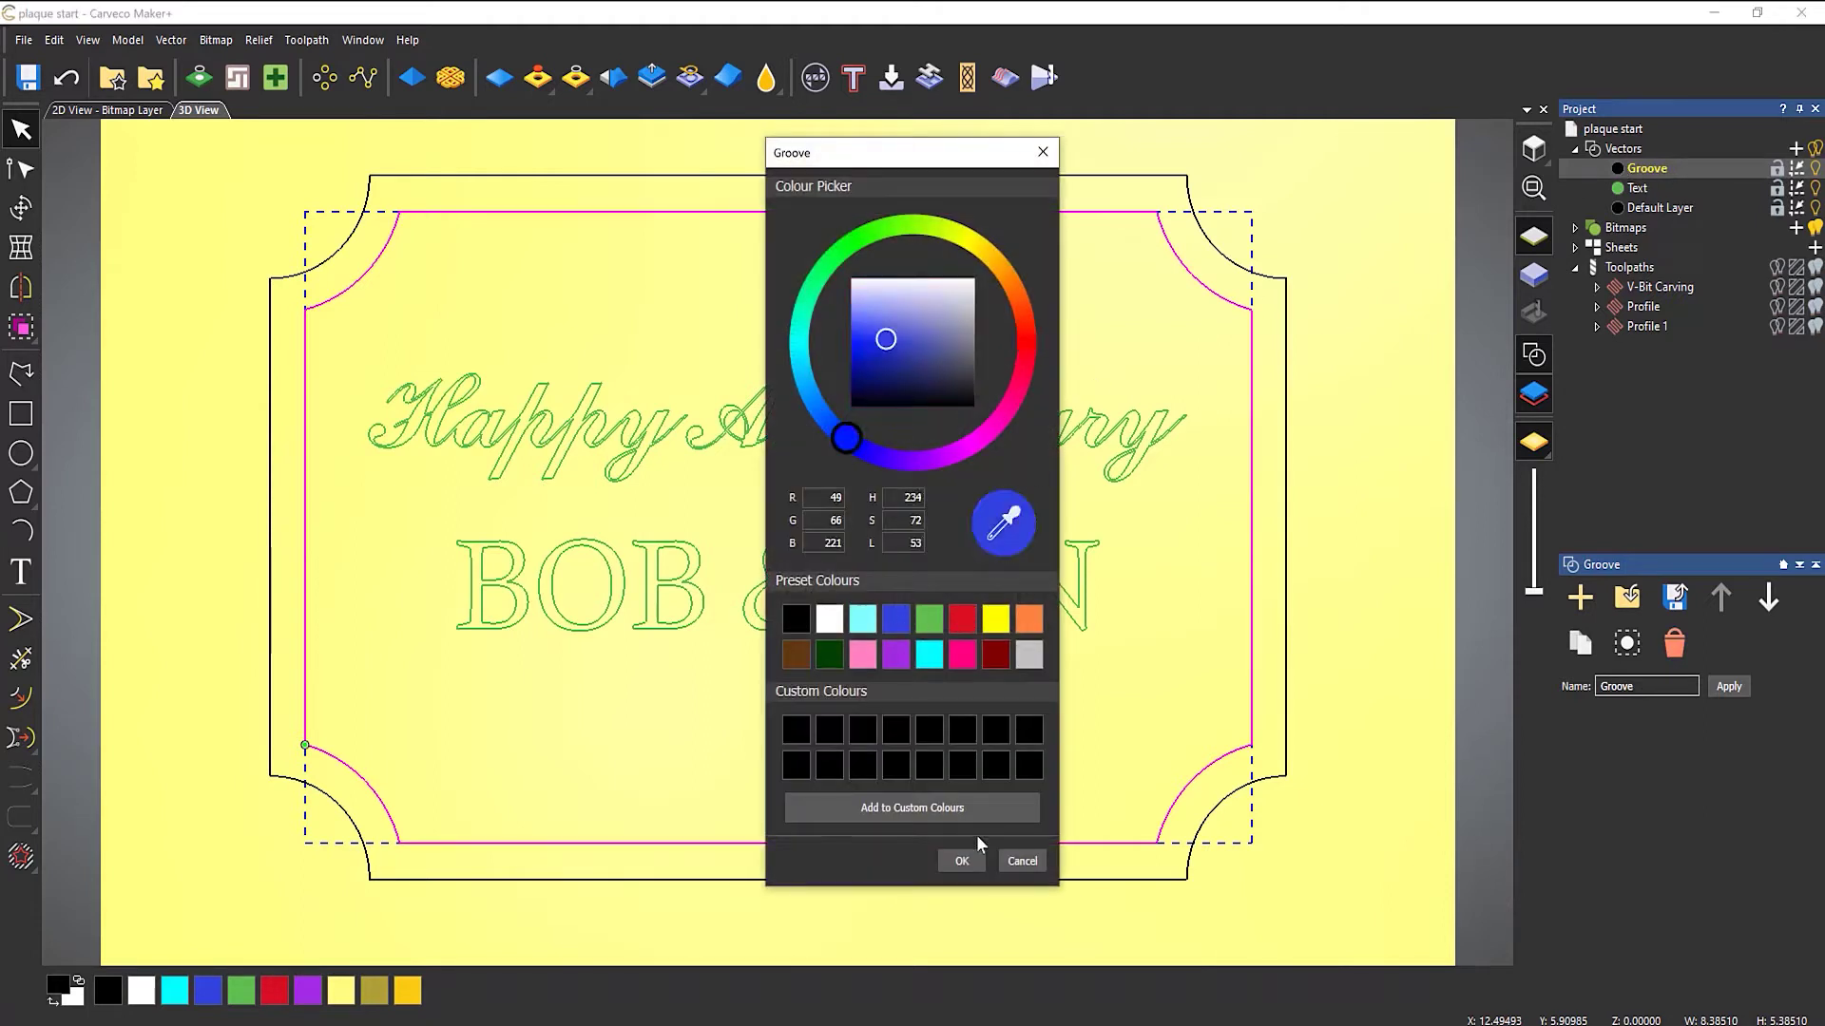
left_click(960, 861)
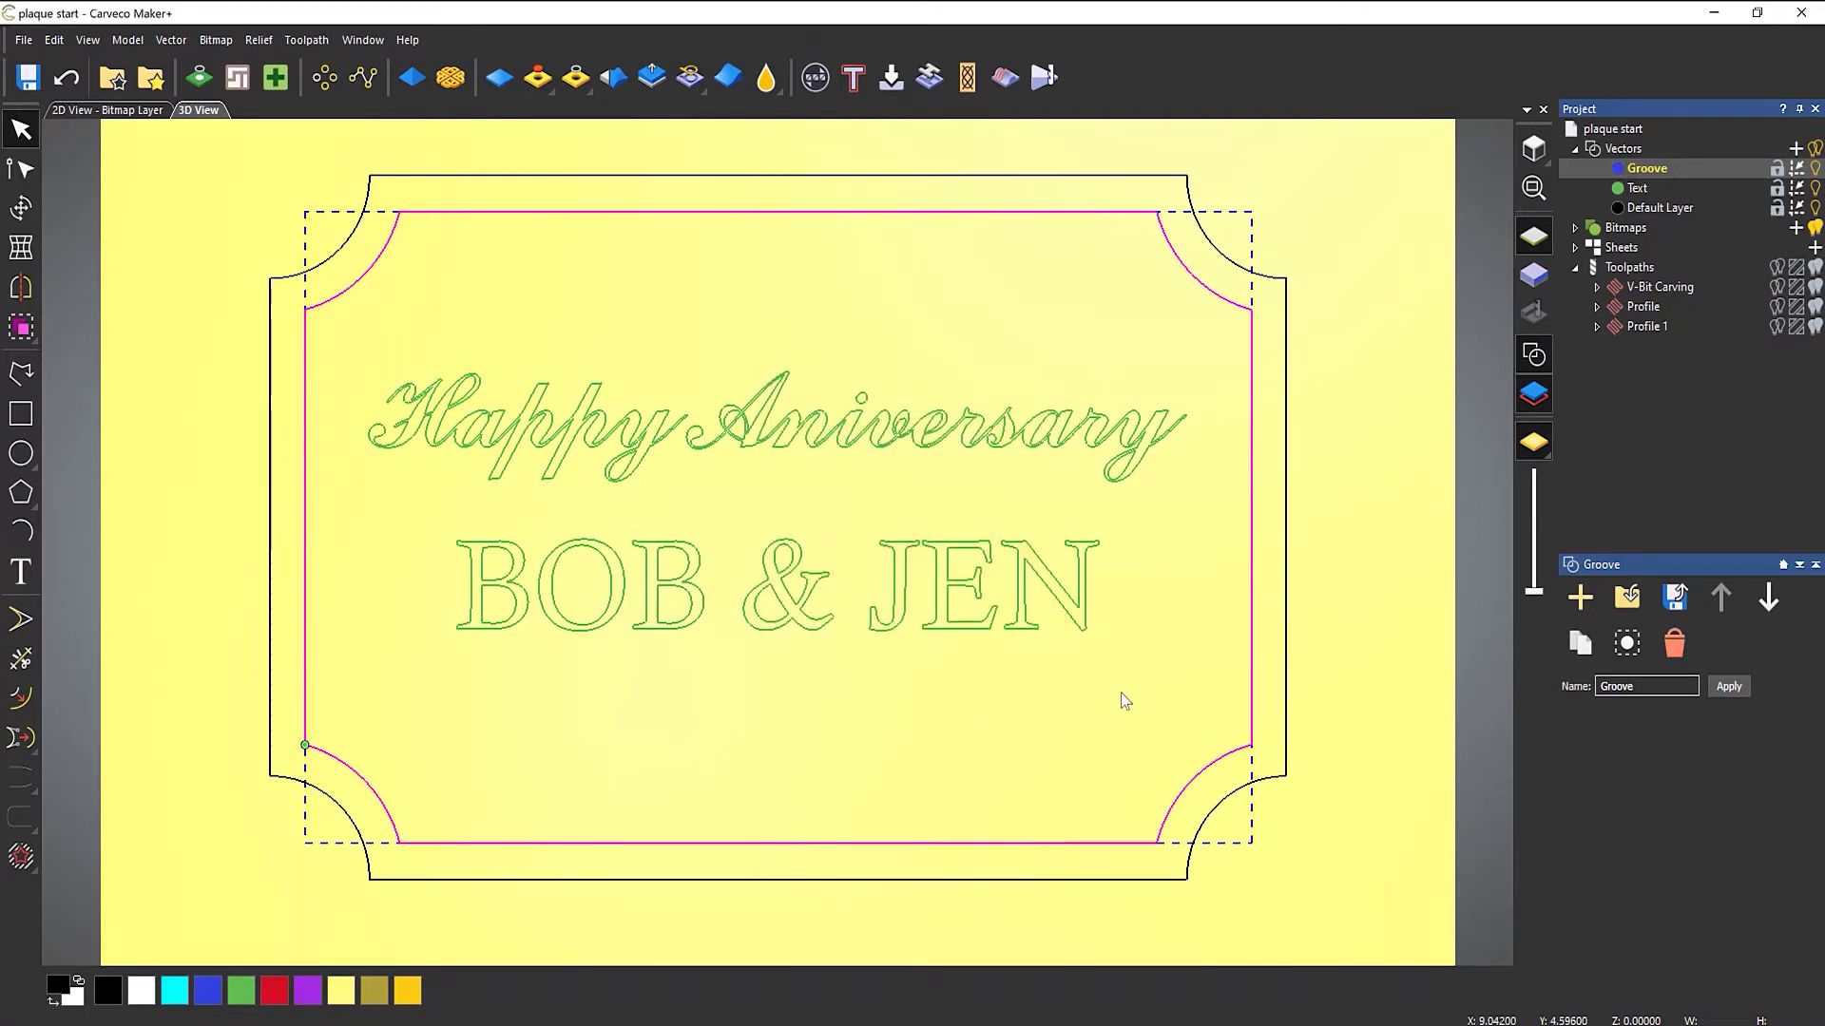
Move the outer border vector to a new vector layer named Outside
left_click(1287, 334)
right_click(1290, 331)
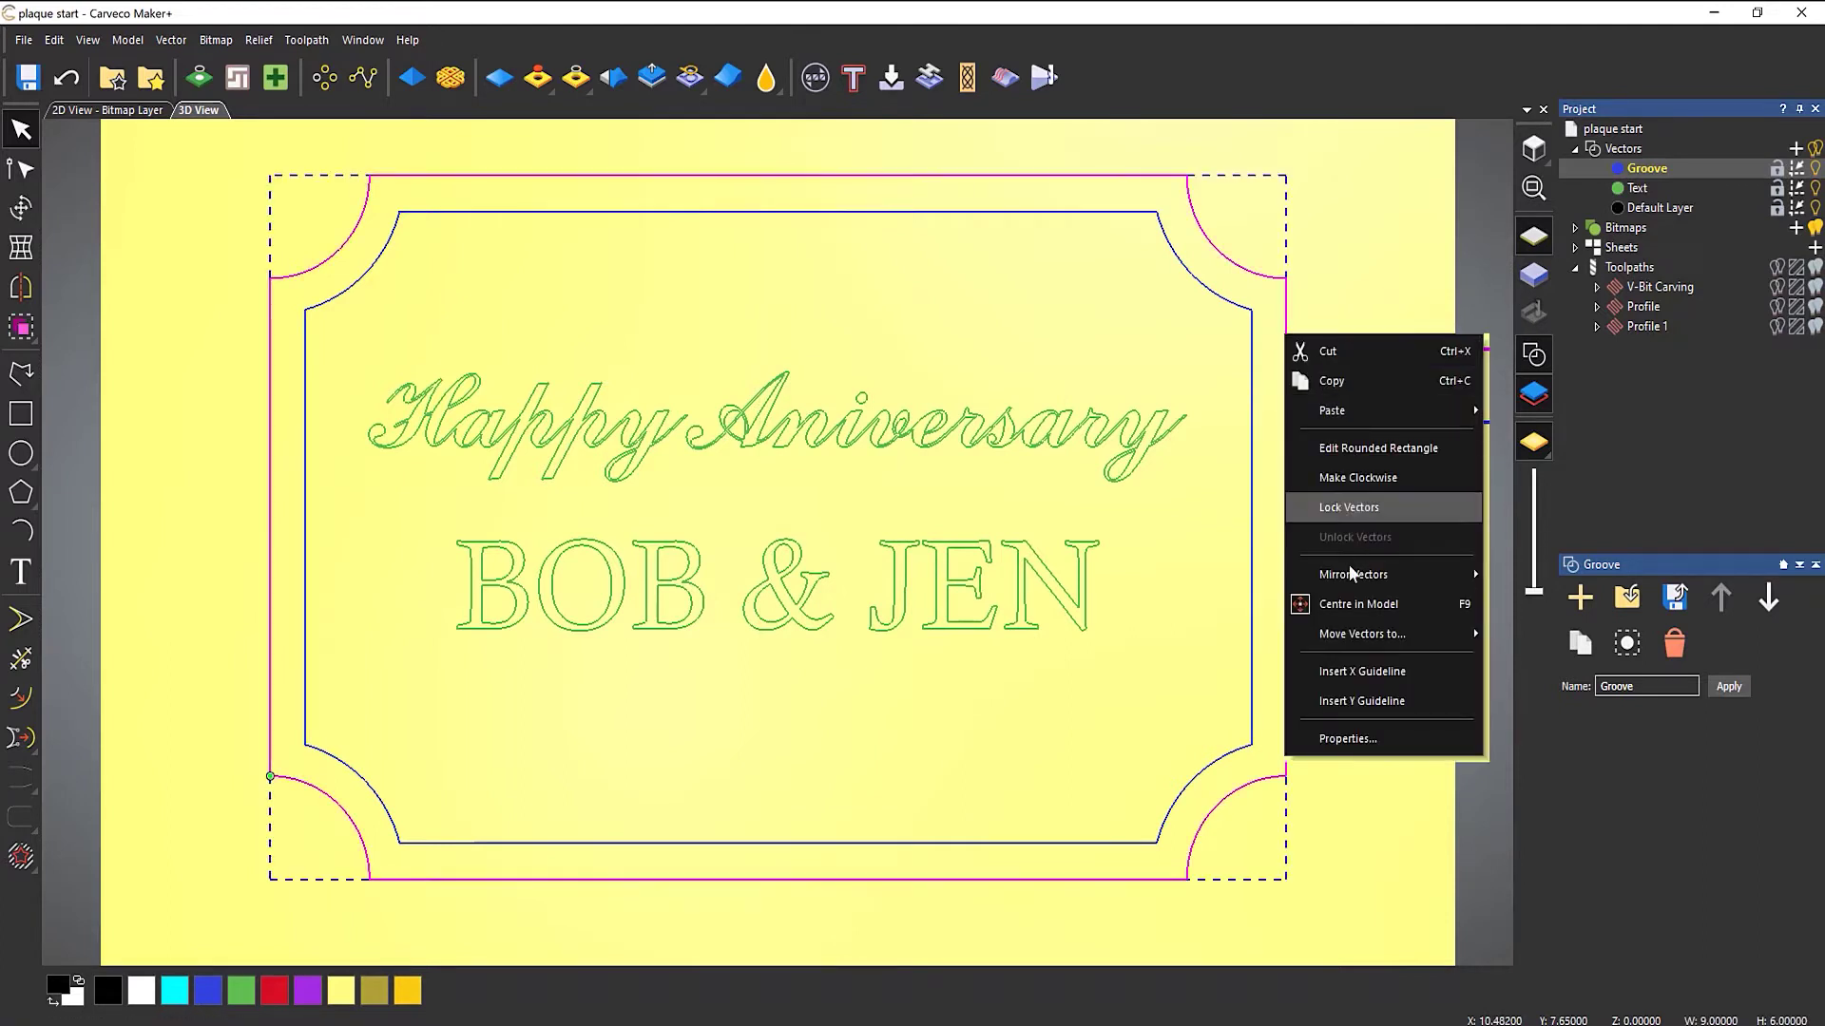
mouse_move(1367, 635)
left_click(1565, 638)
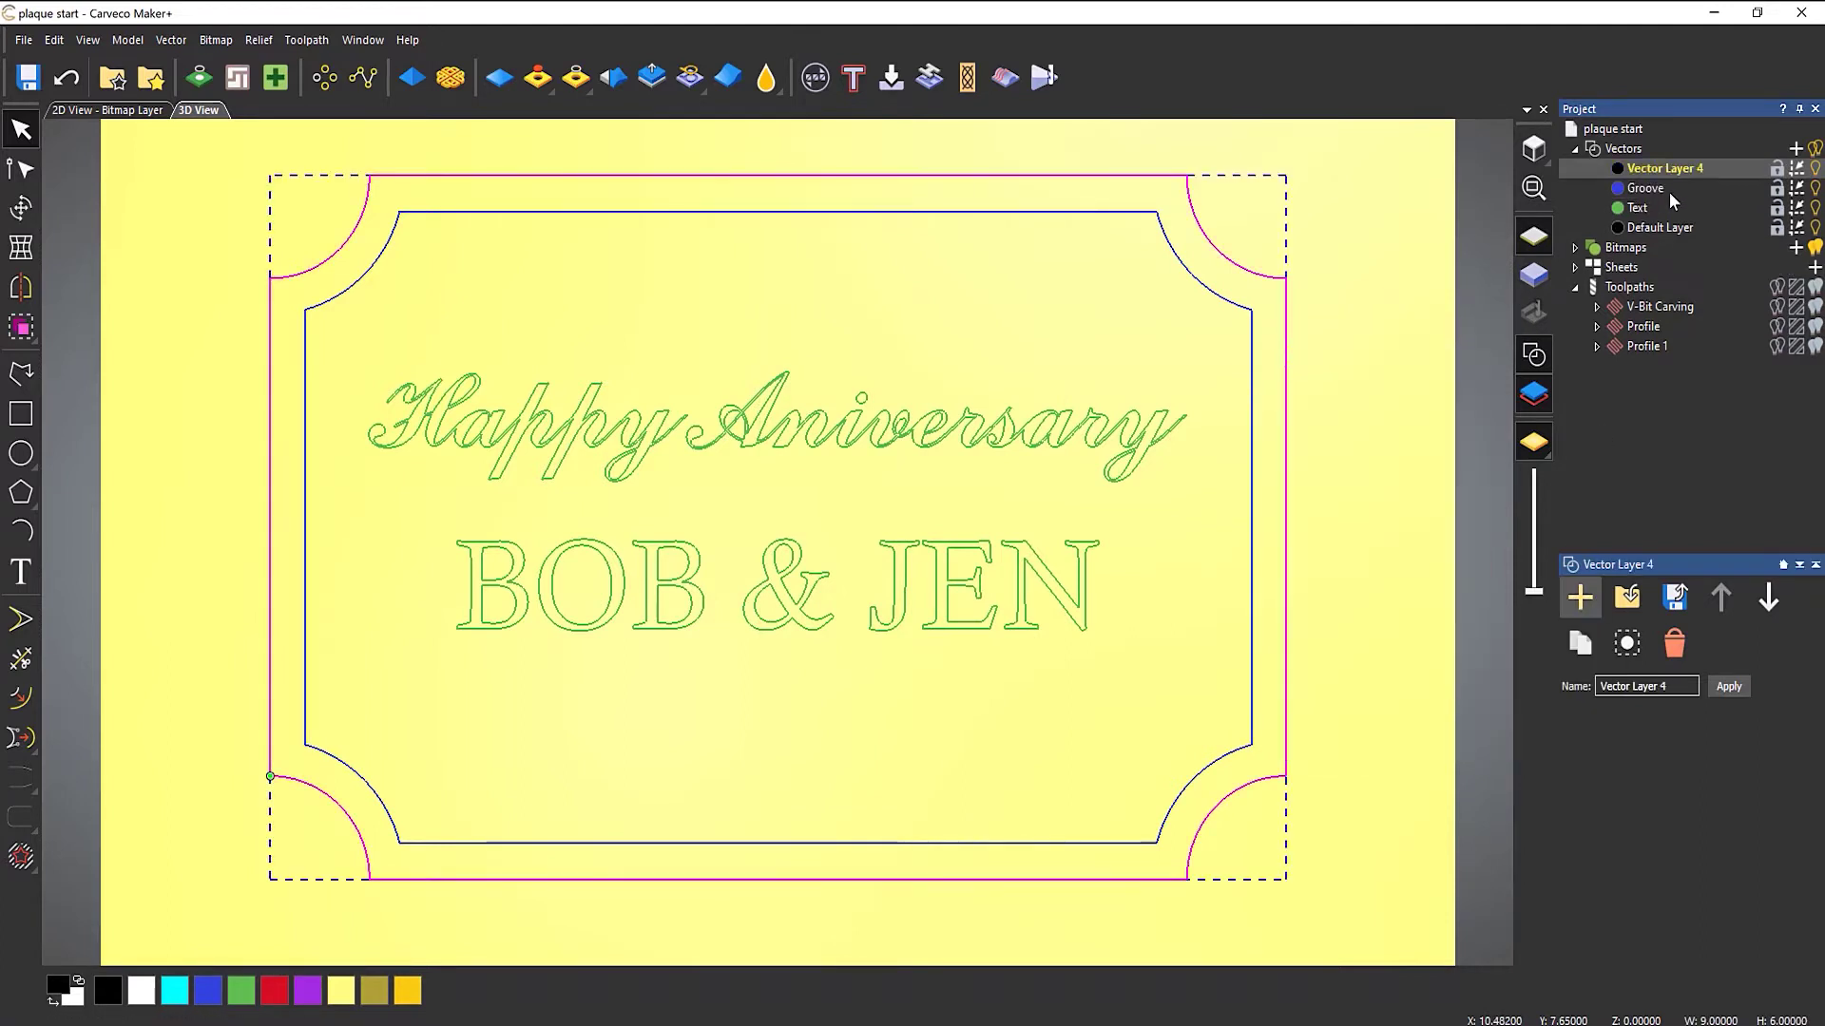
type("Outside")
key("Return")
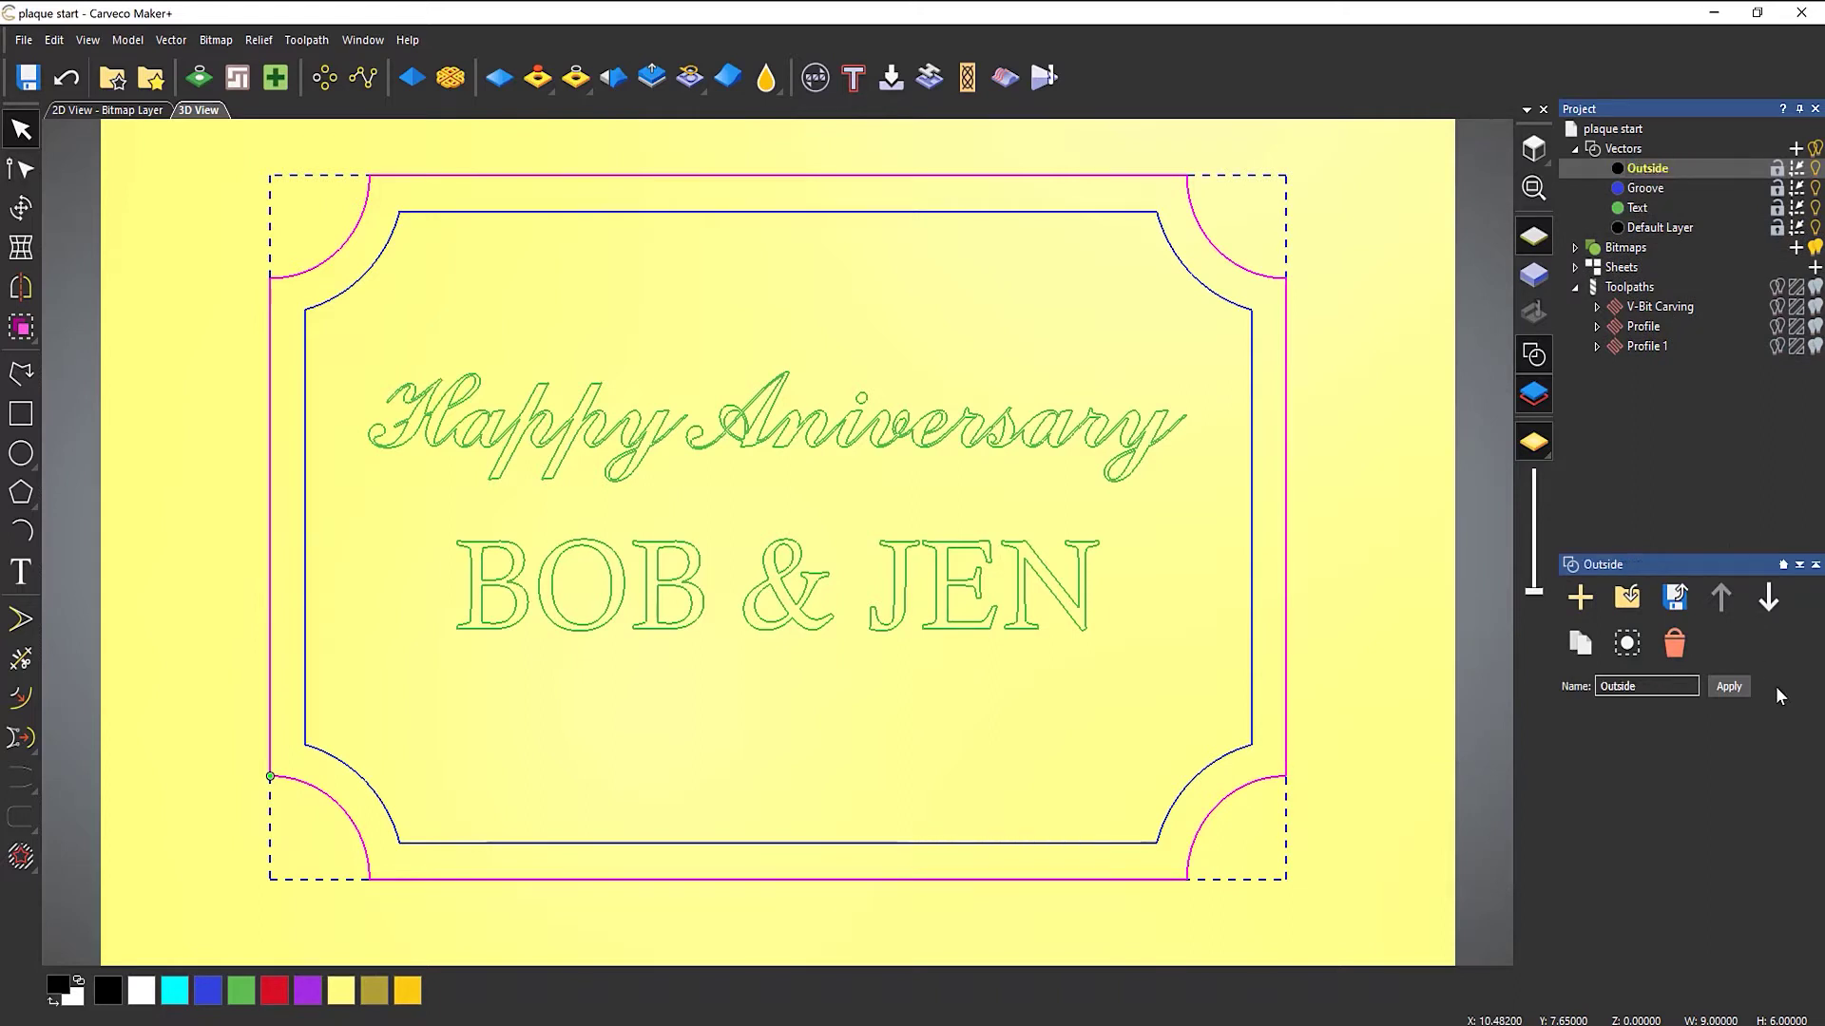
Set the Outside layer's colour to the preset orange
left_click(1618, 170)
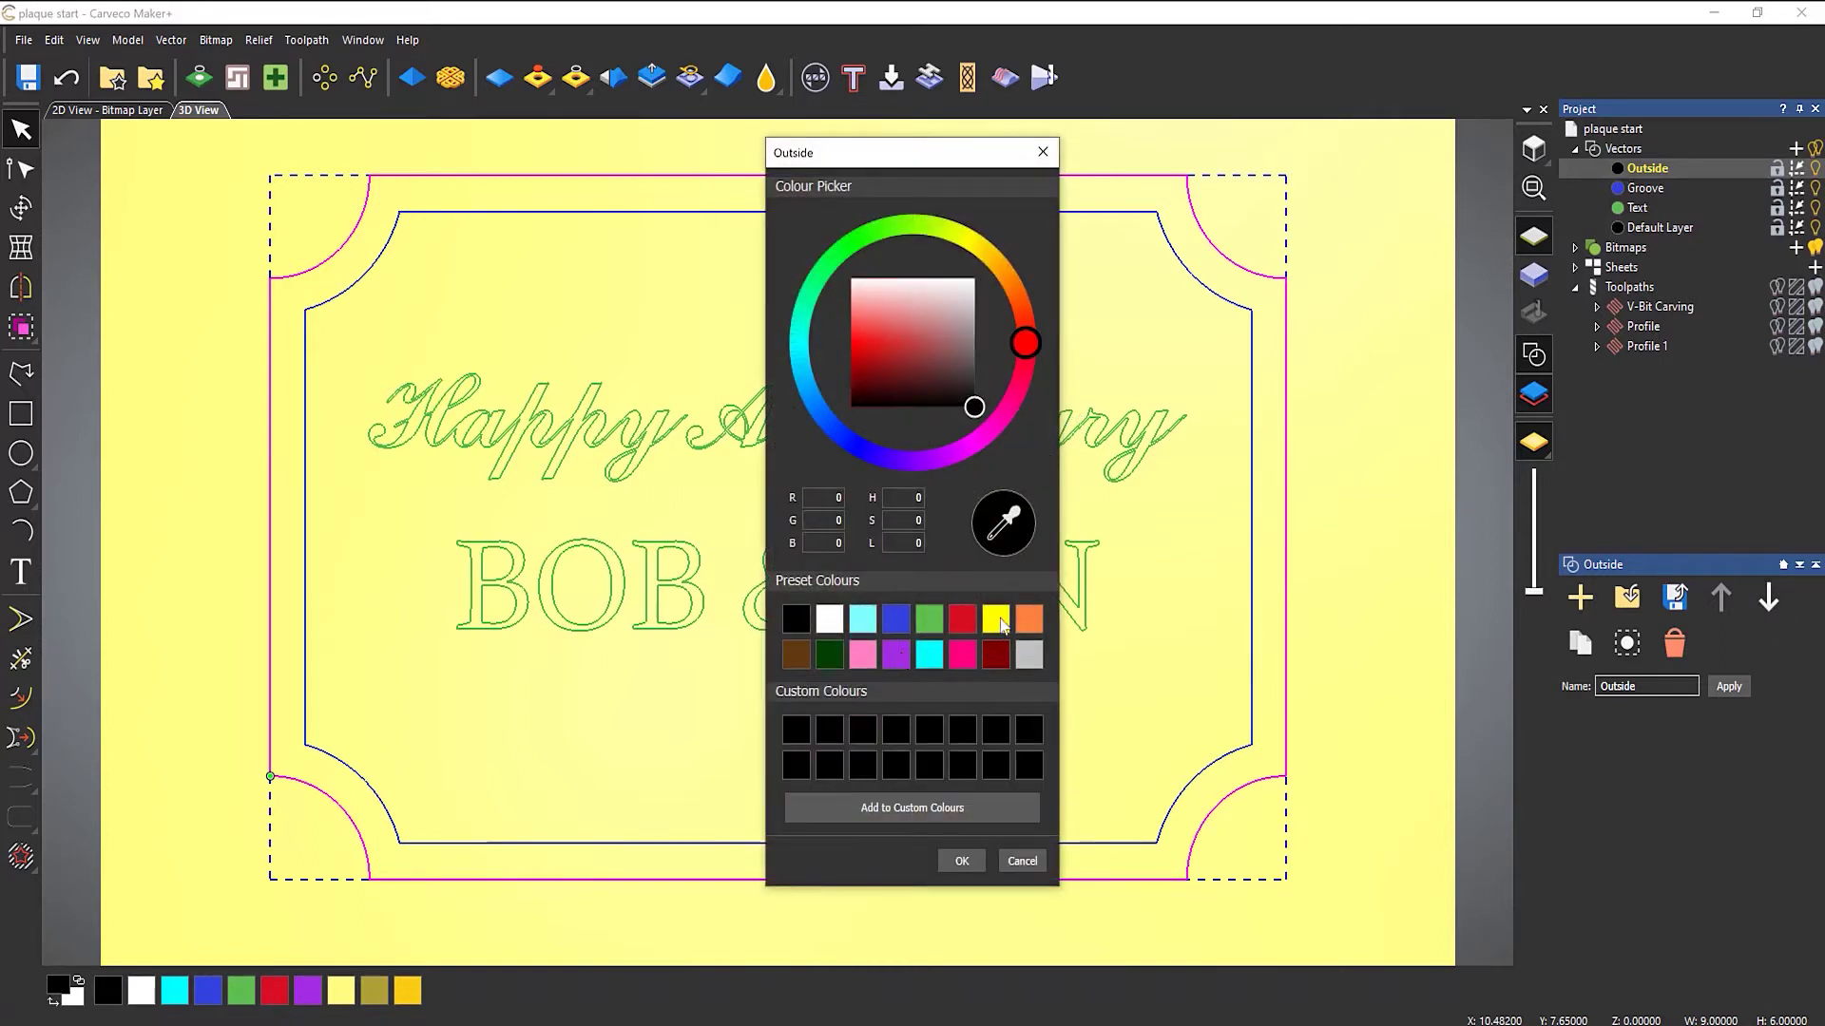
left_click(1030, 619)
left_click(963, 860)
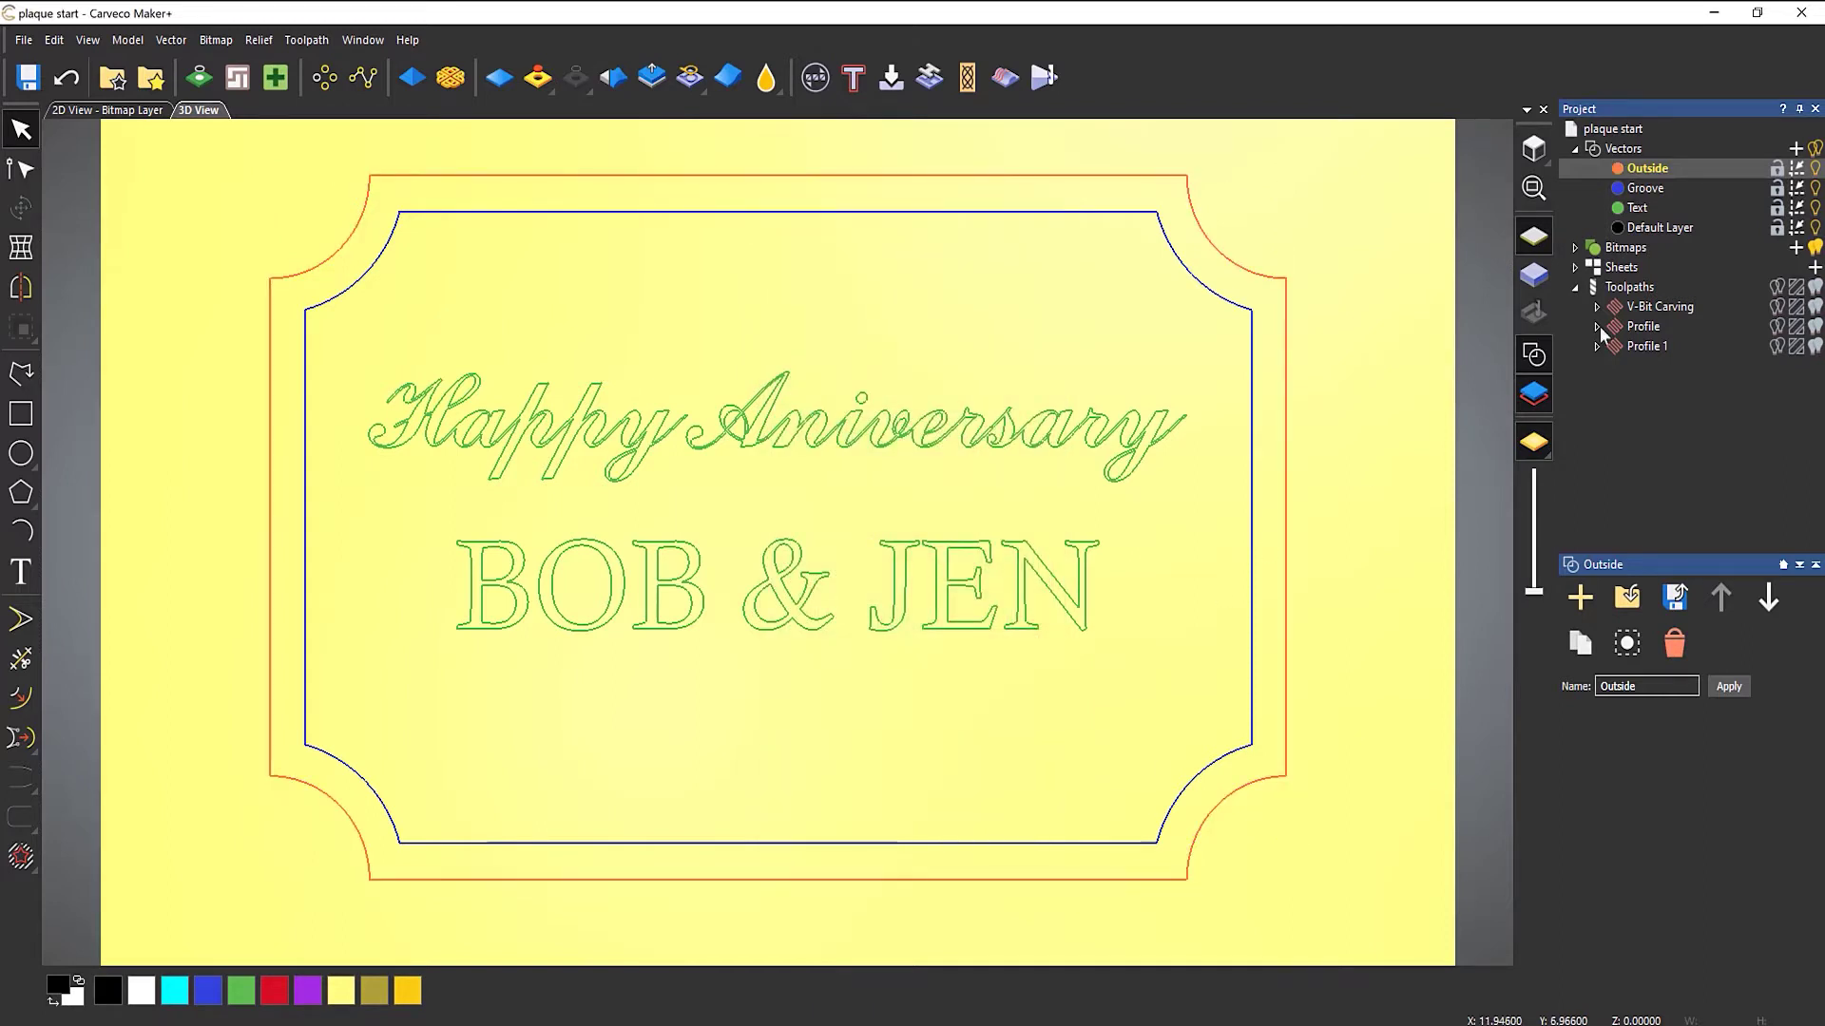
Check which vectors the Outside, Groove and Text layers hold by toggling their visibility, leaving all three shown
left_click(1816, 169)
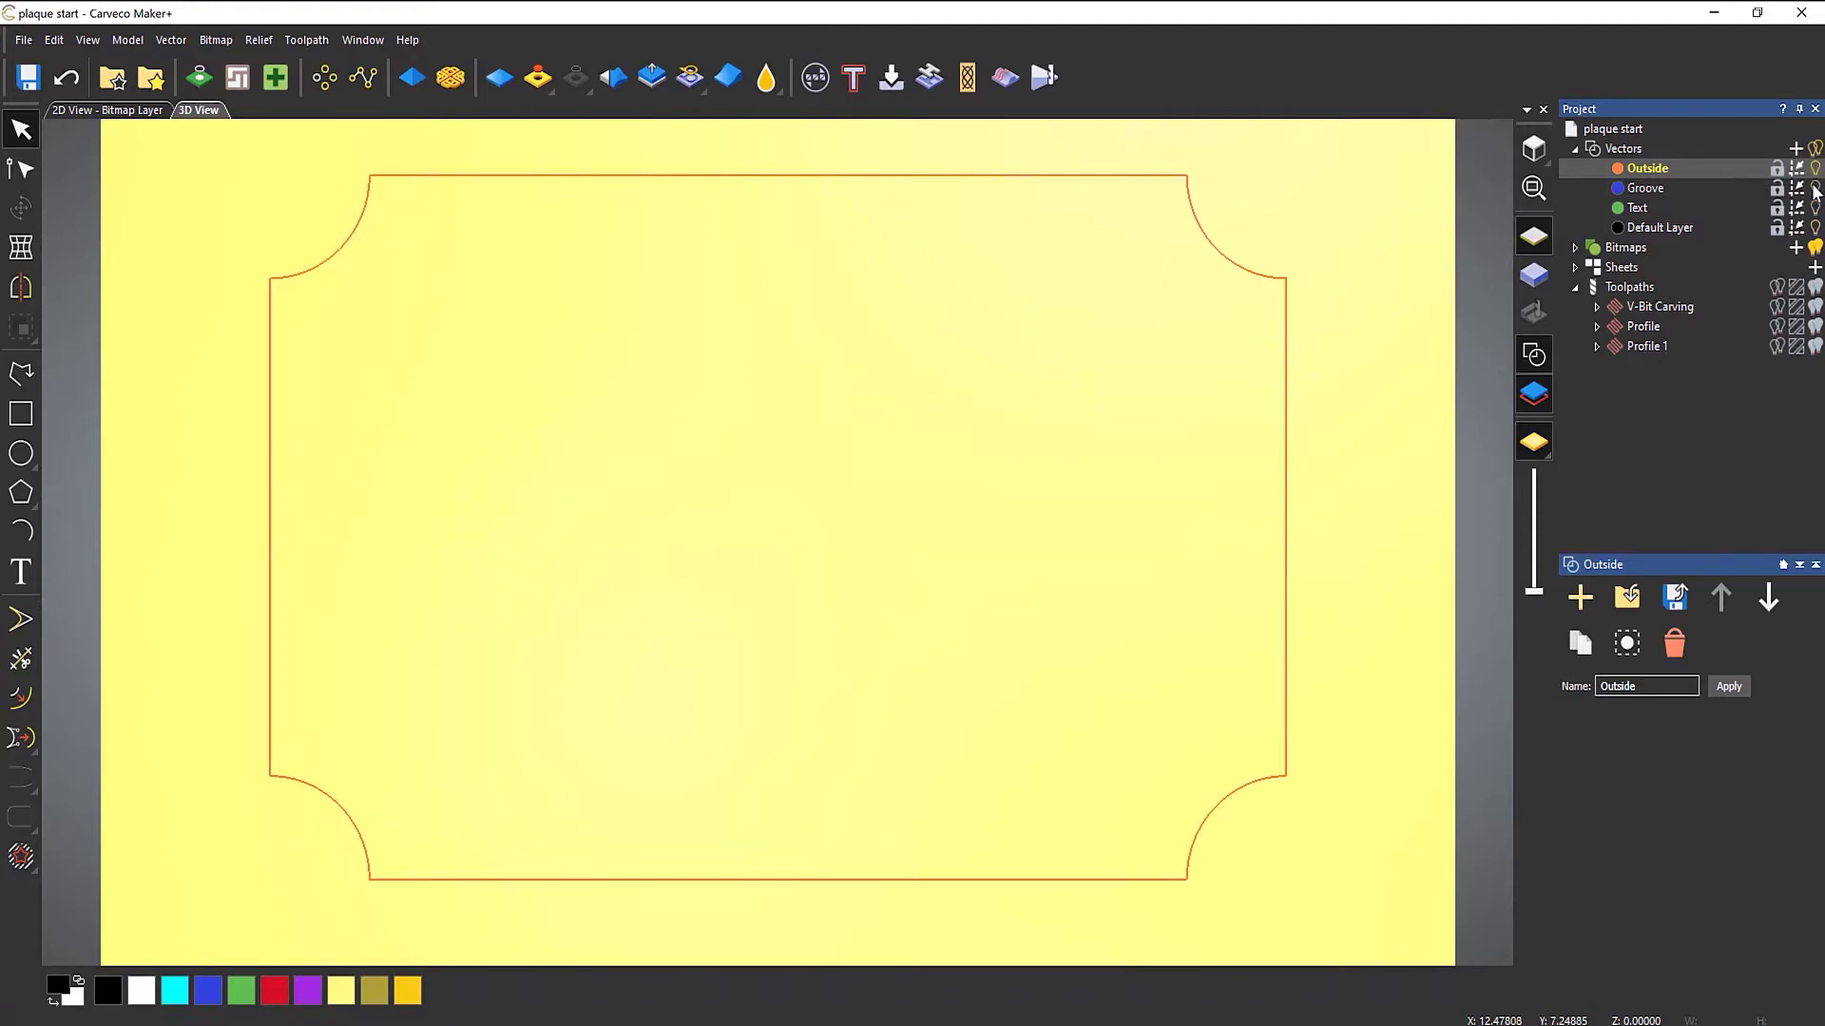
left_click(1816, 189)
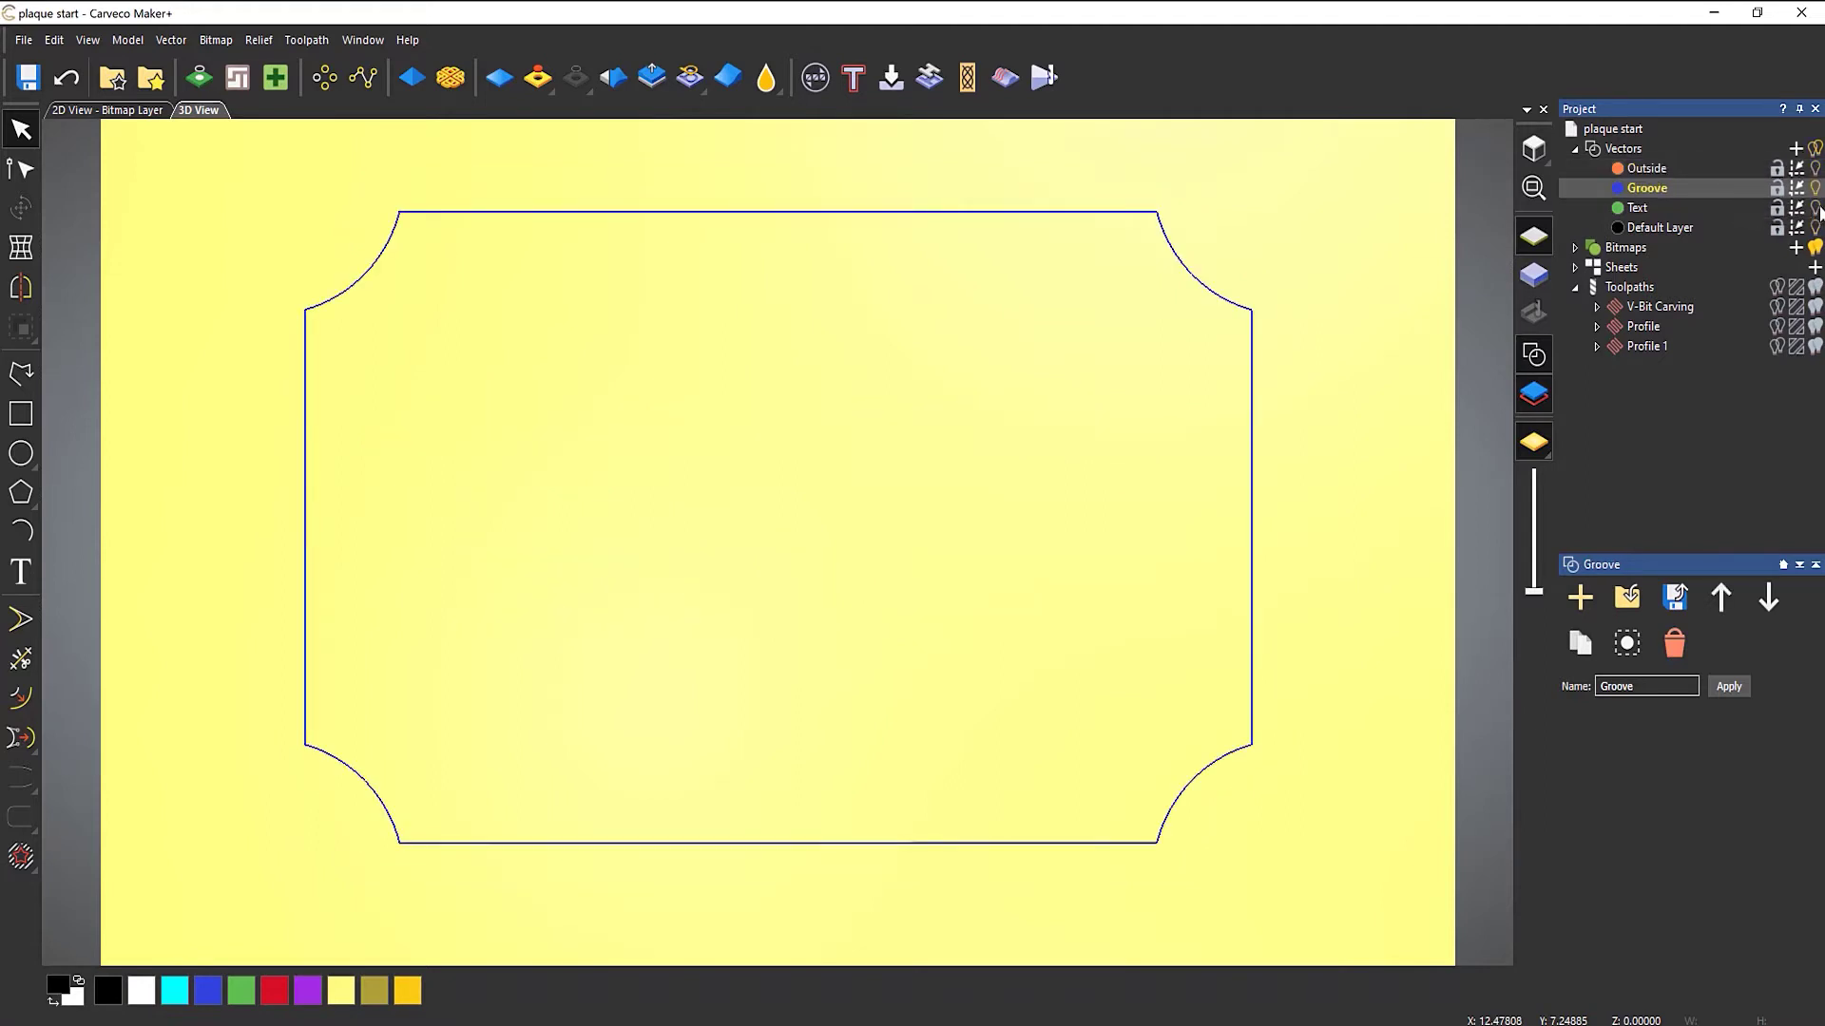
left_click(1816, 208)
left_click(1816, 190)
left_click(1817, 169)
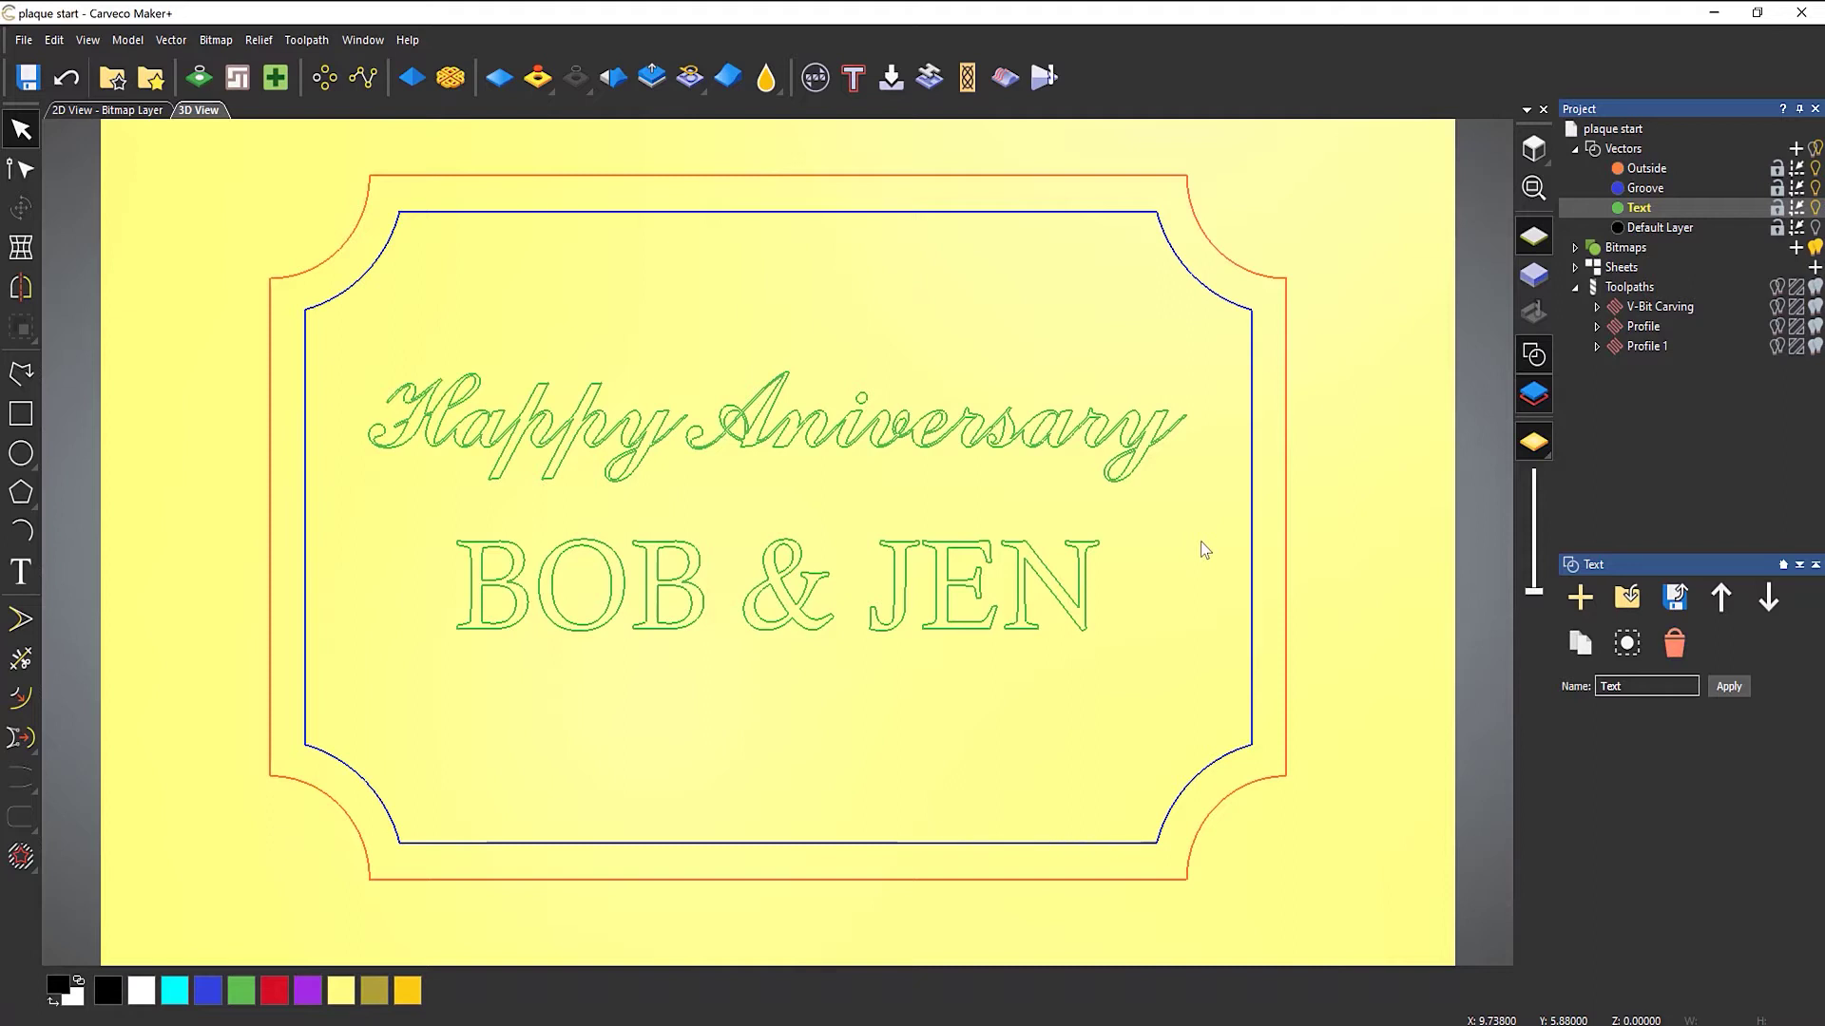
Associate the V-Bit Carving toolpath with the Text layer and recalculate it
middle_click_drag(1205, 549, 1149, 561)
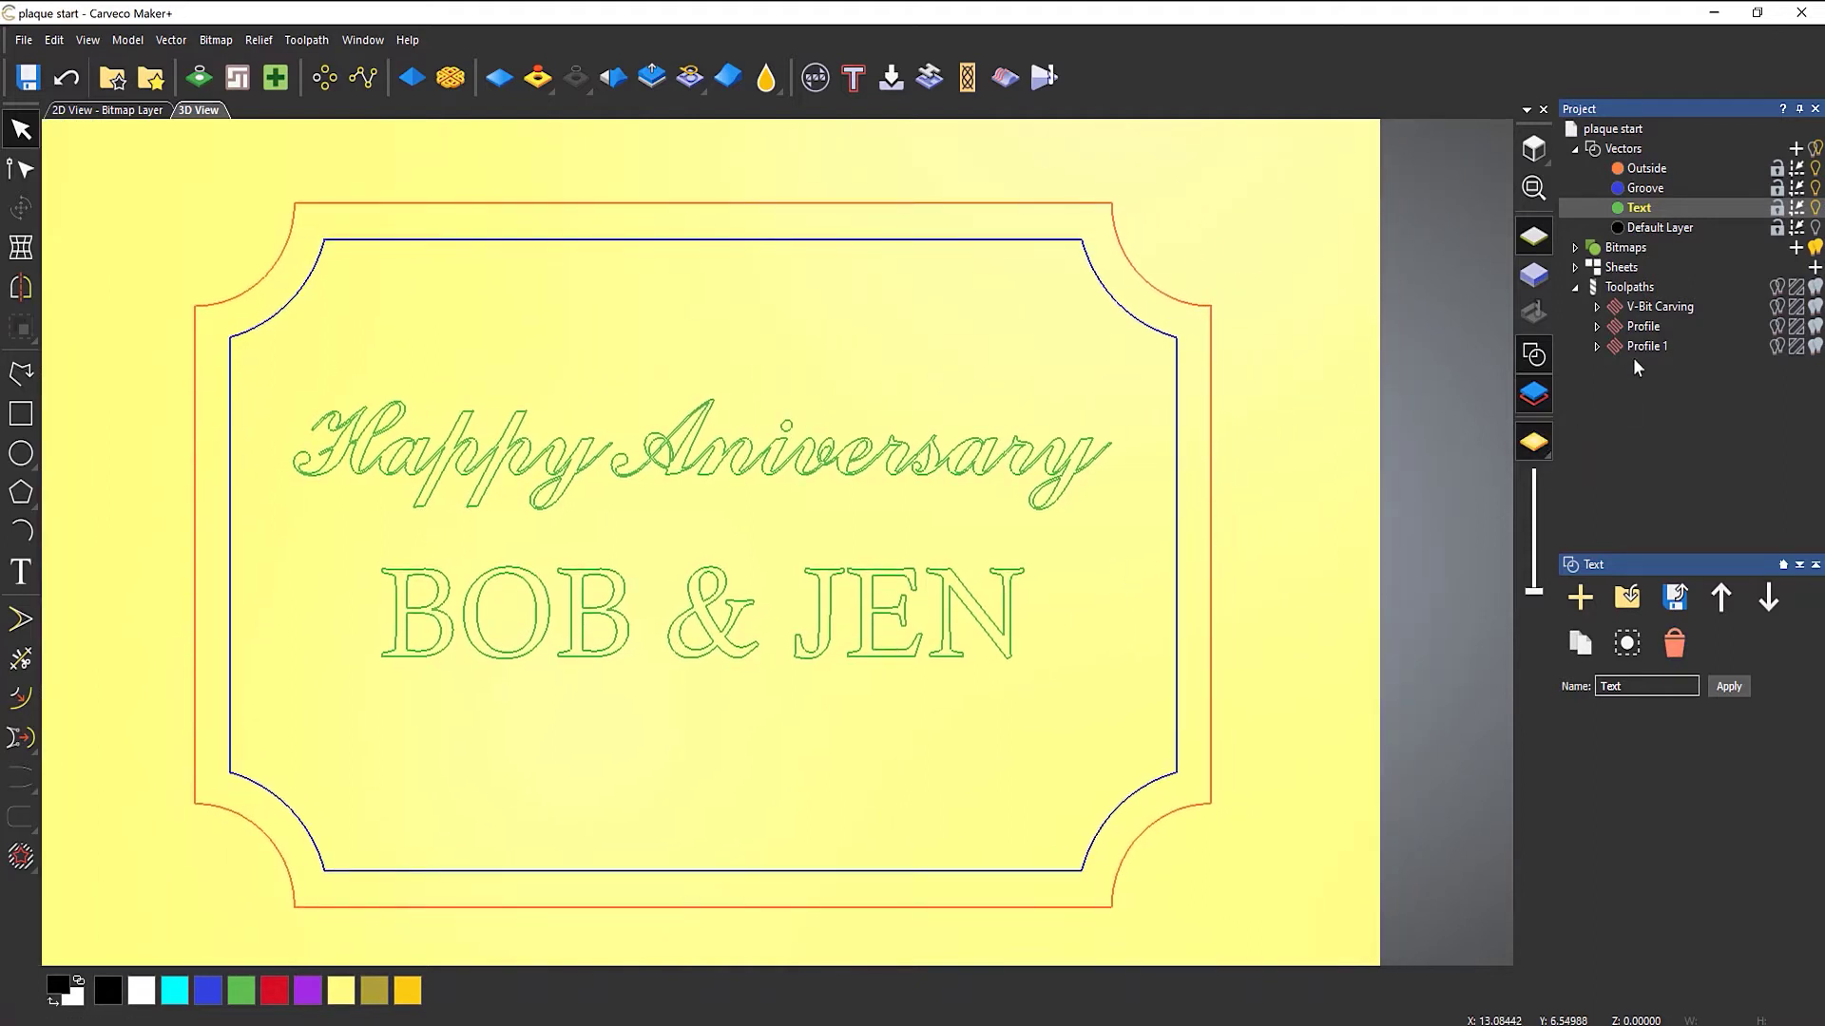
double_click(1659, 308)
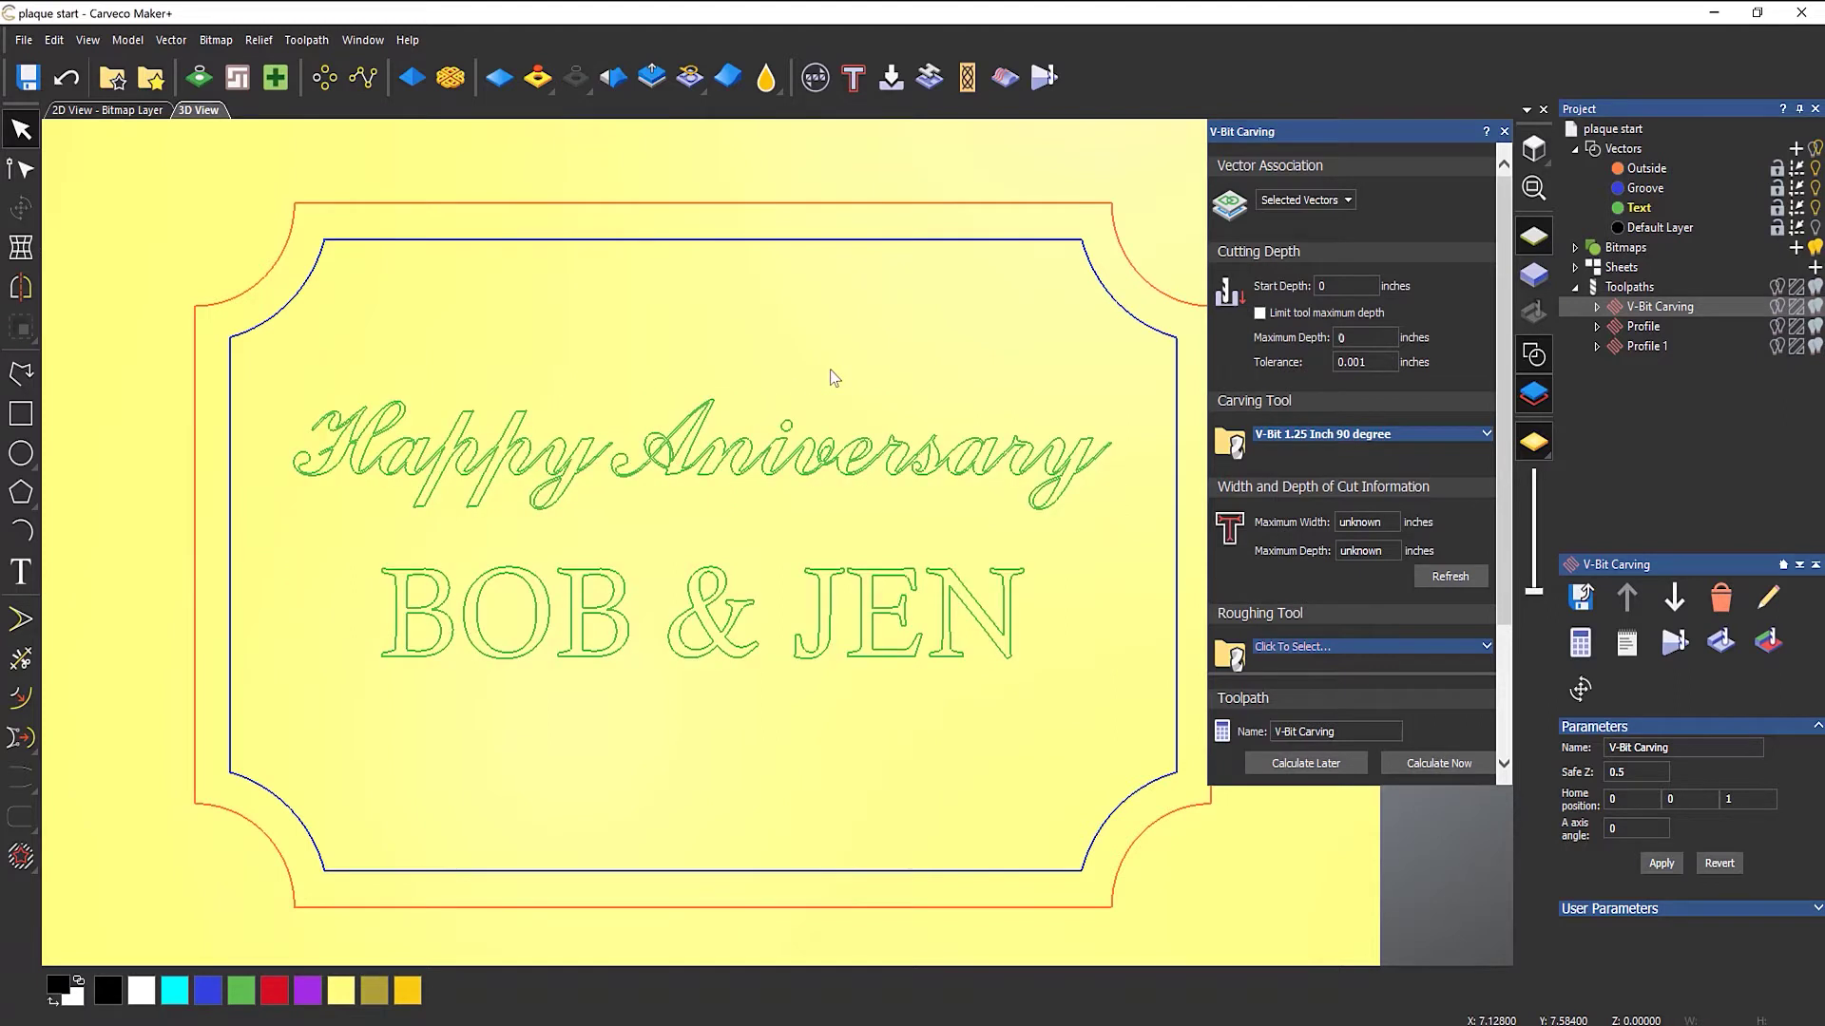
left_click(1331, 204)
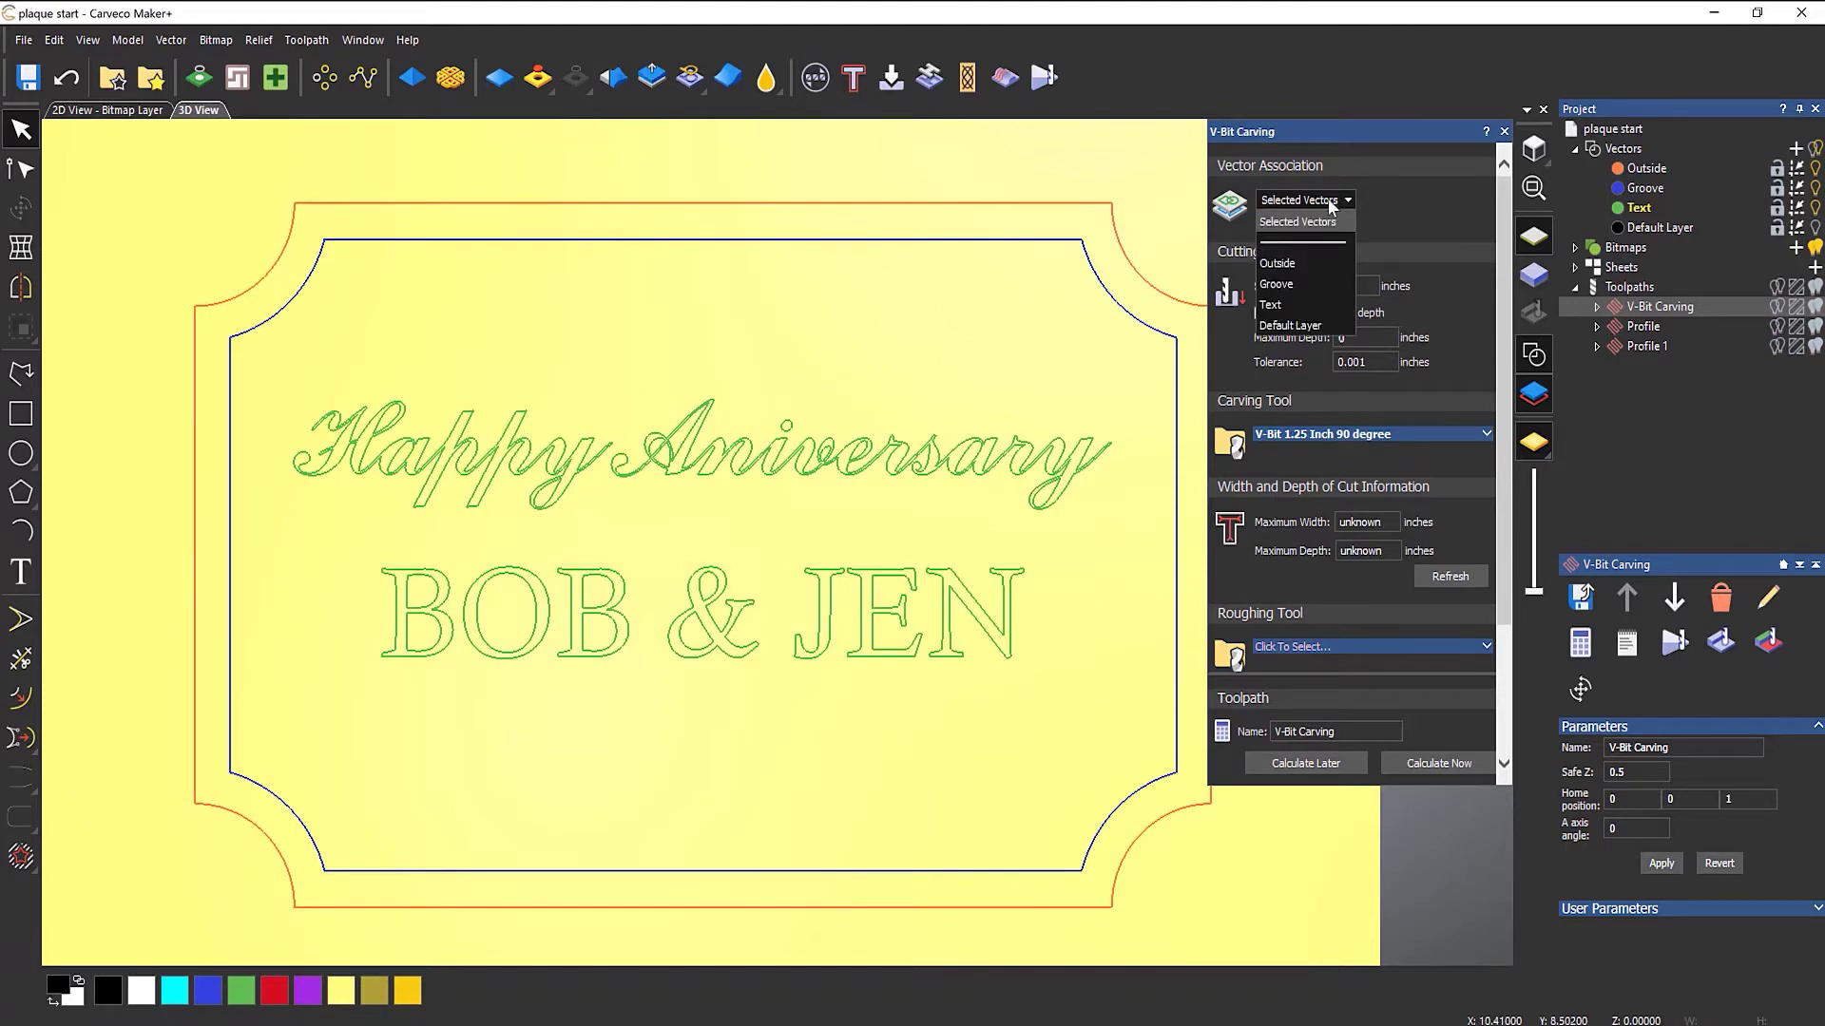
left_click(1291, 306)
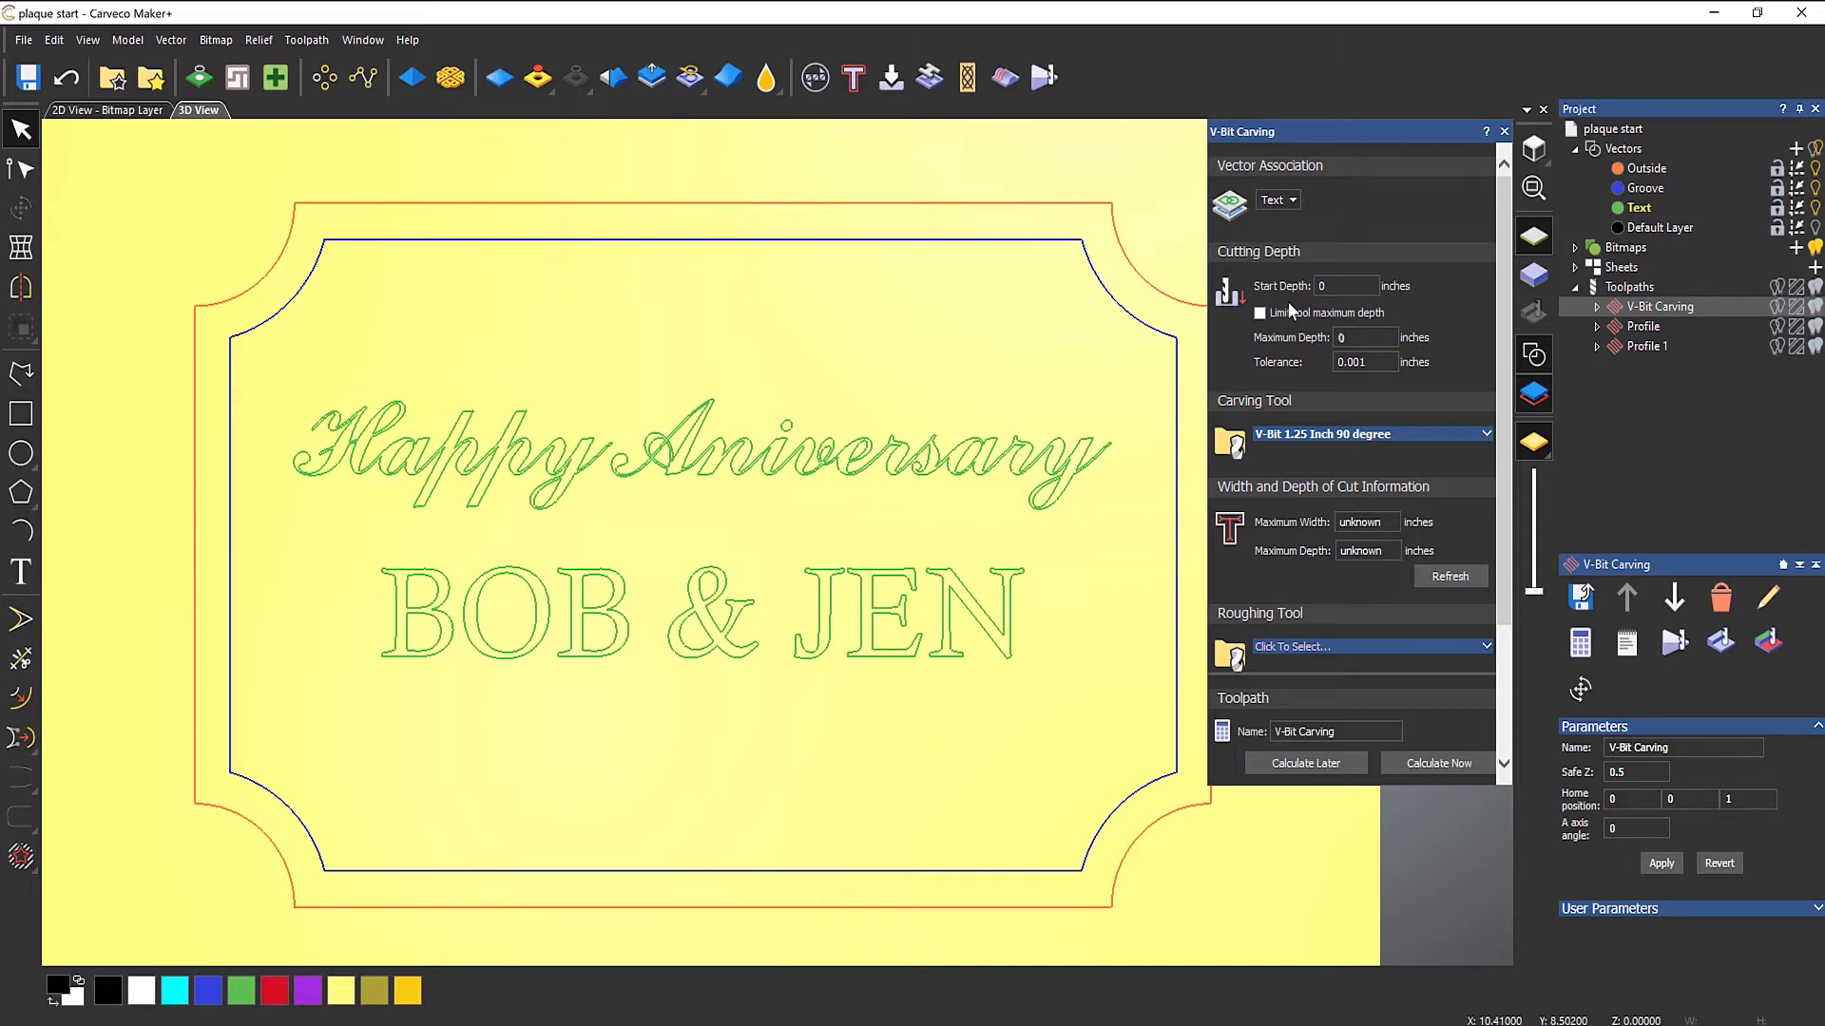
left_click(1437, 765)
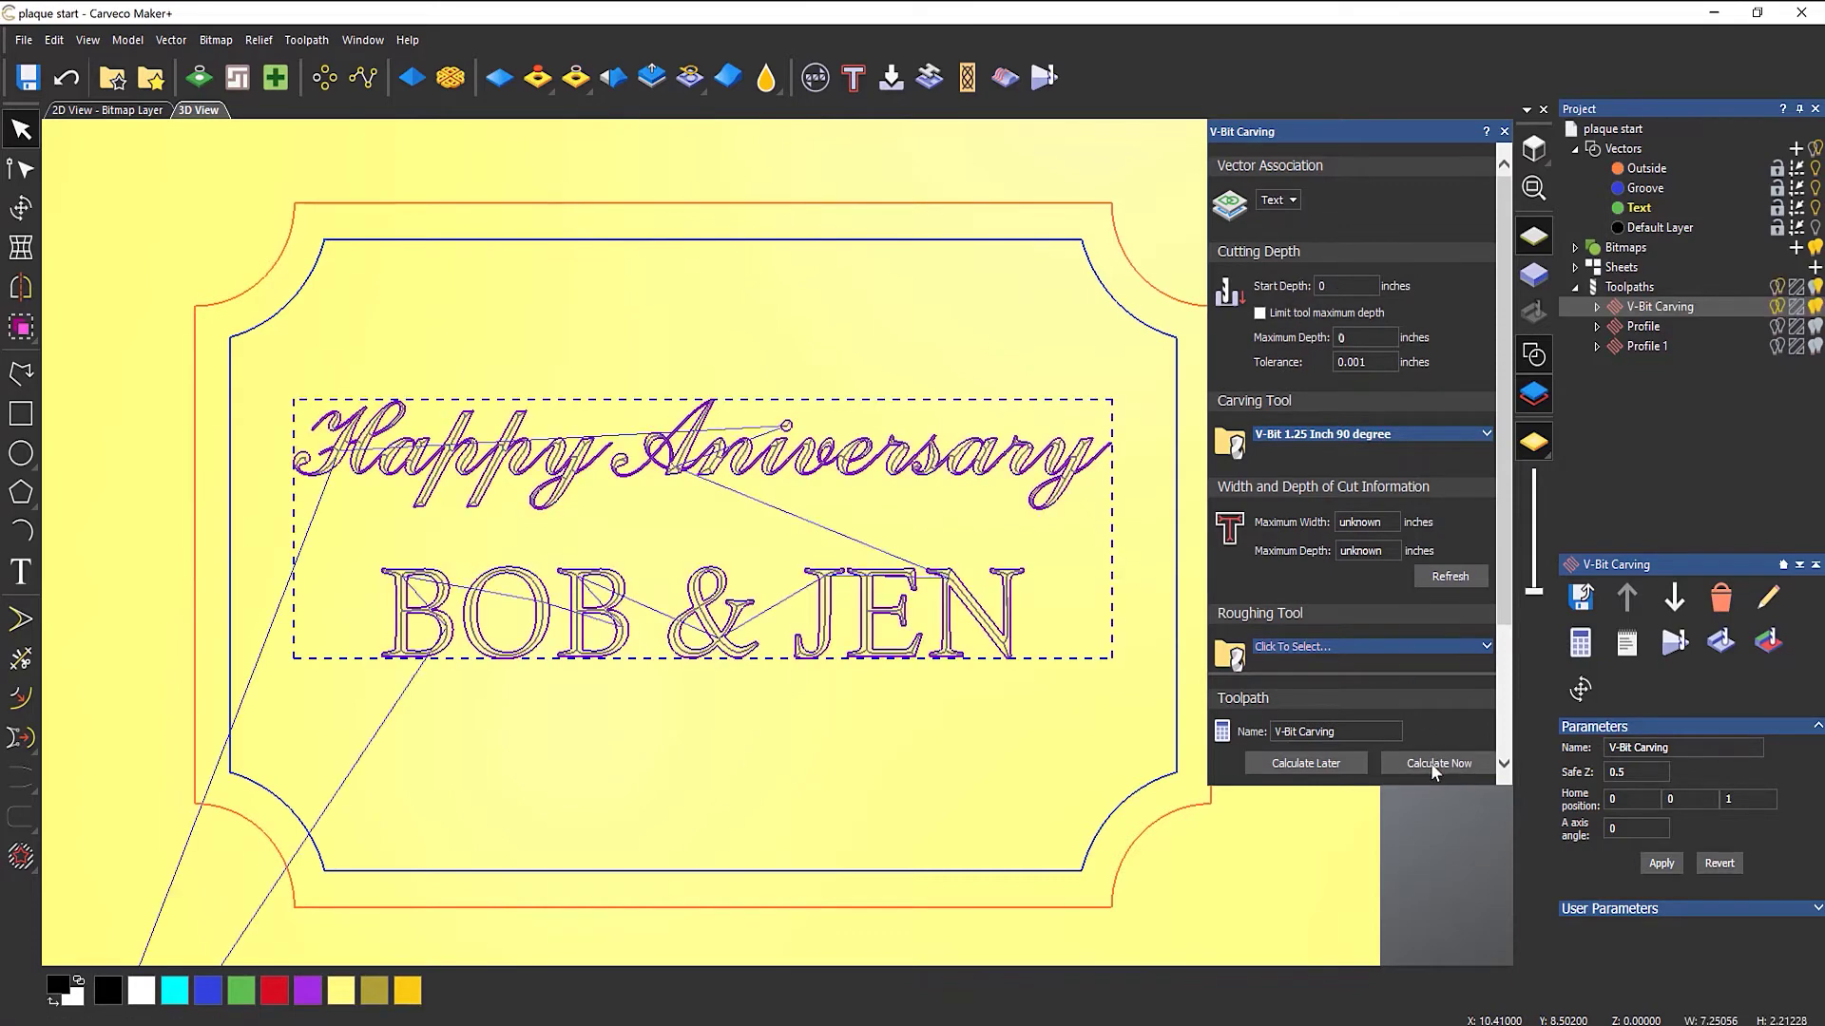
left_click(1504, 131)
Associate the Profile toolpath that runs along the inner border with the Groove layer and recalculate it
double_click(1655, 325)
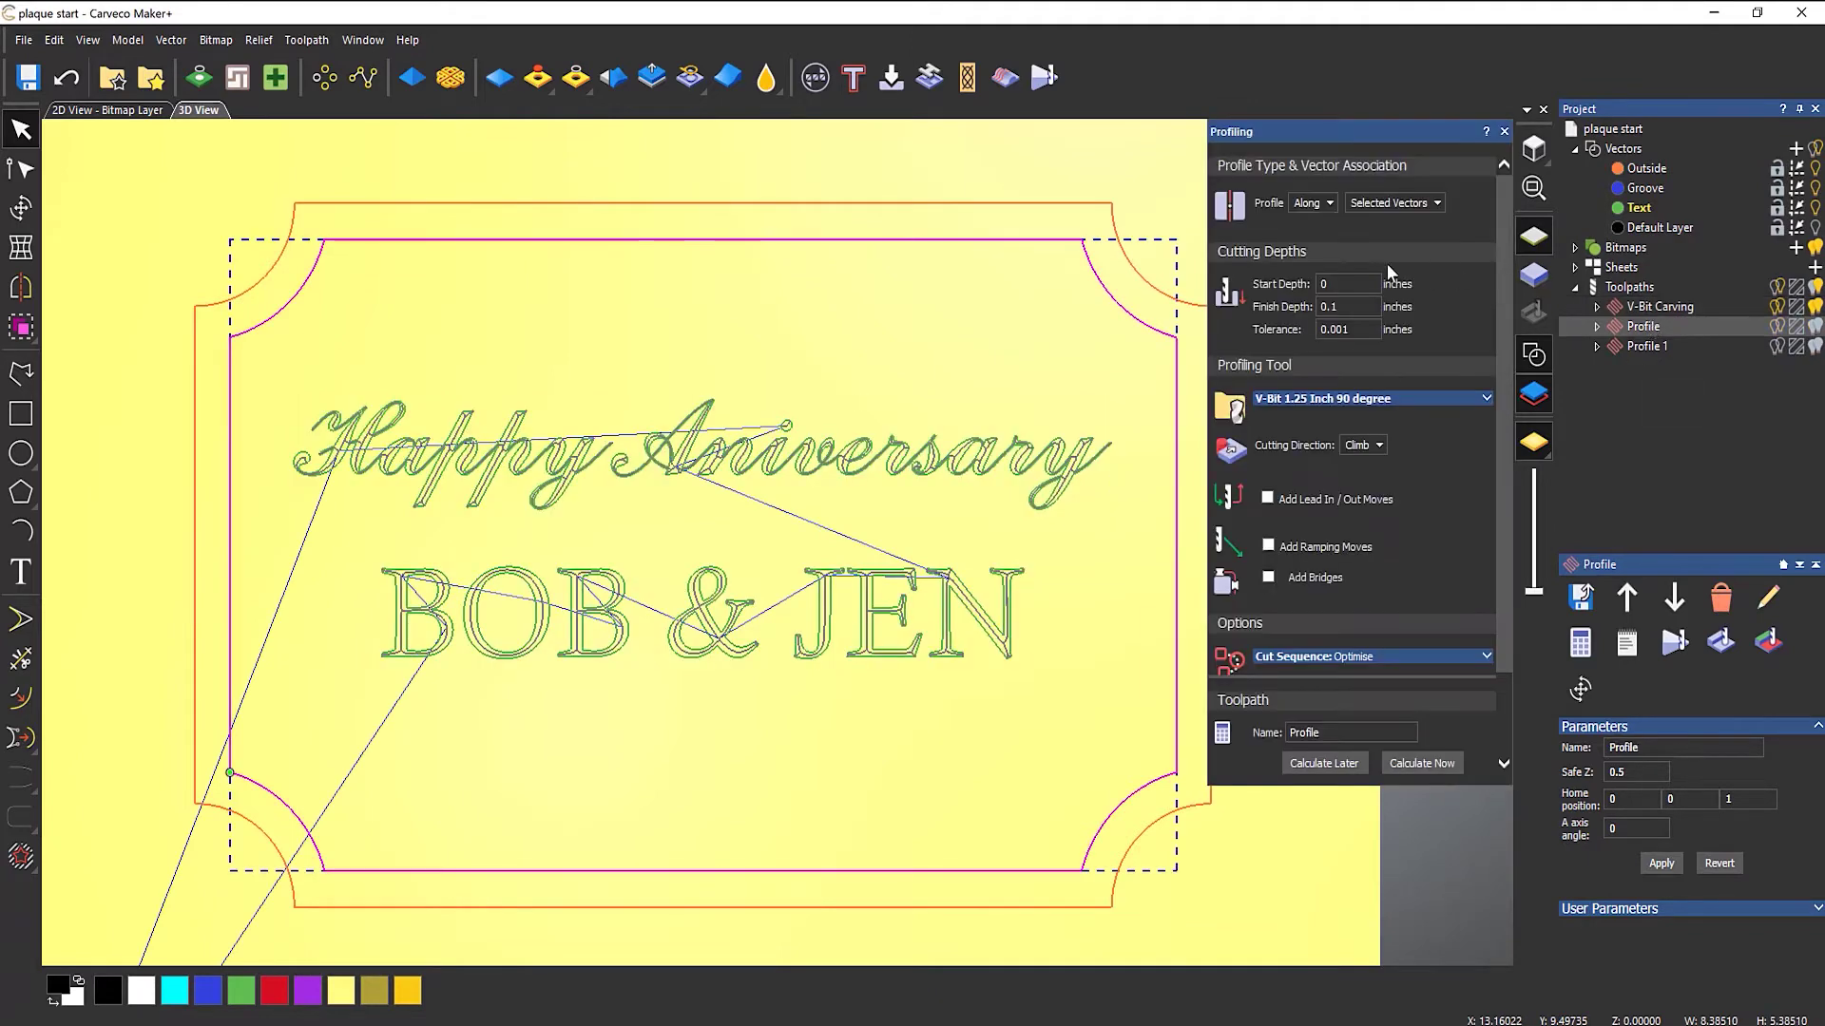
left_click(1397, 203)
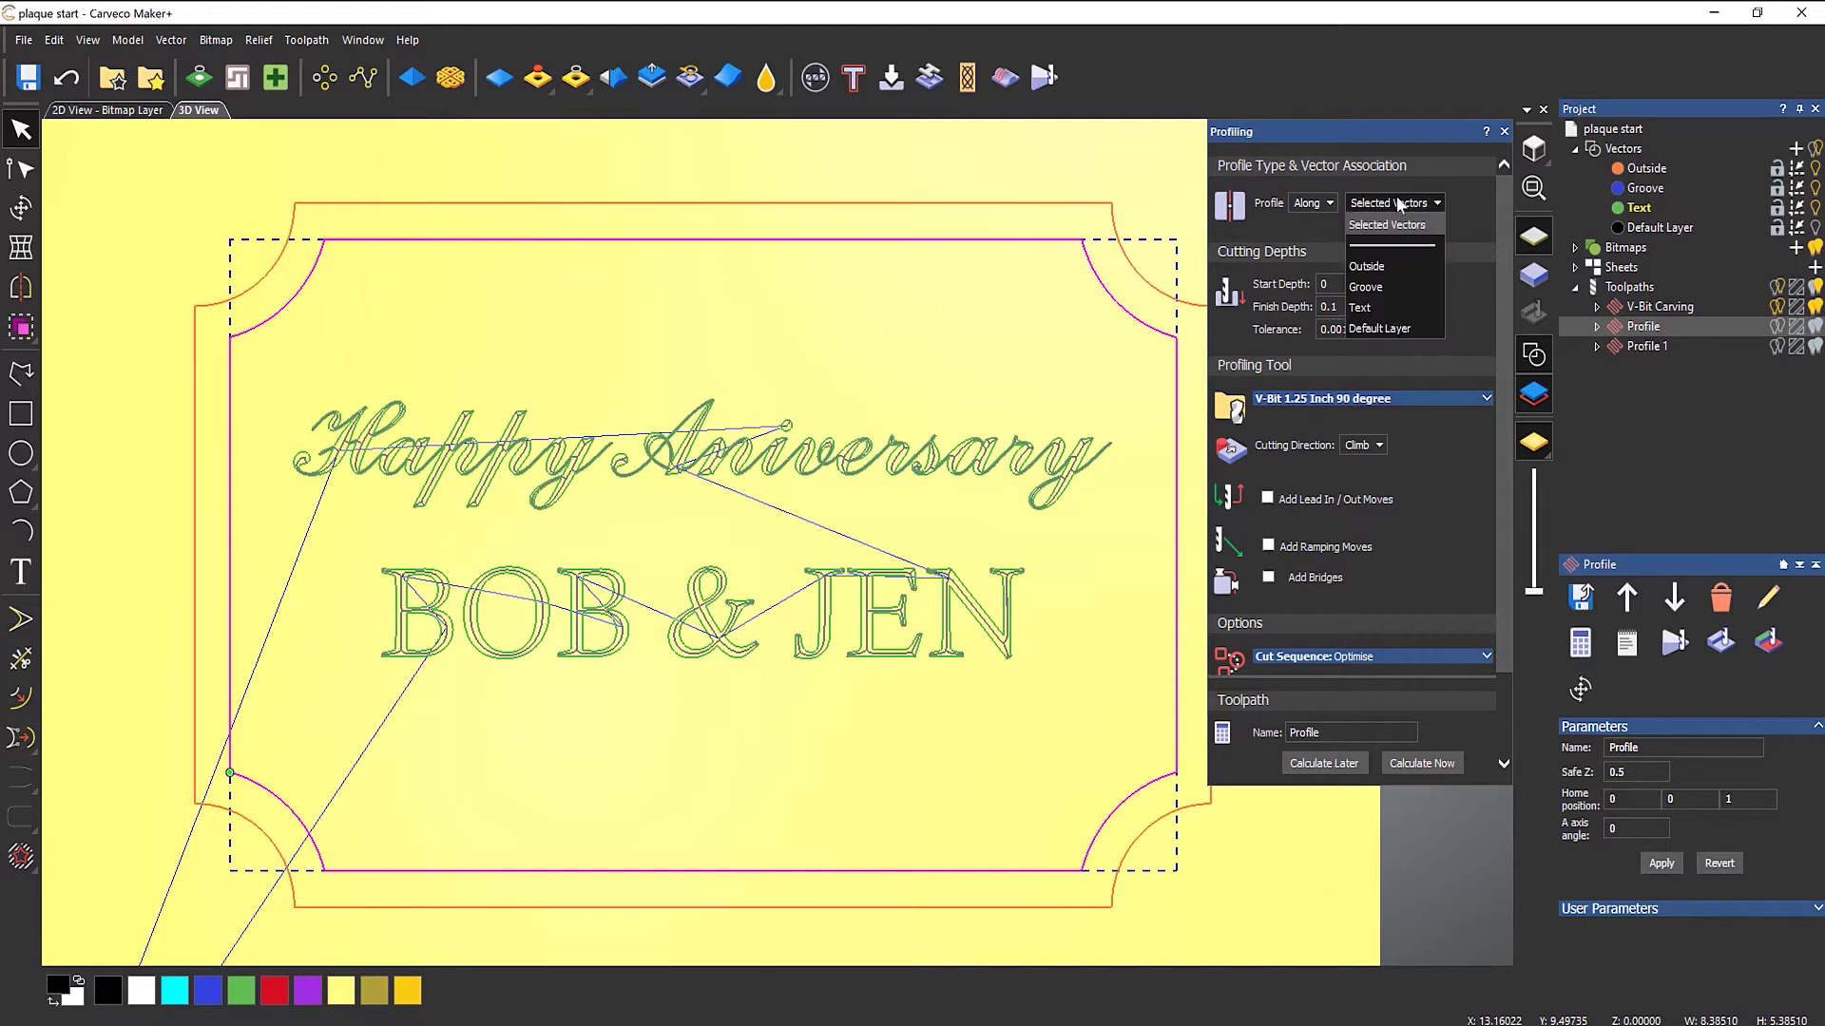
left_click(1380, 284)
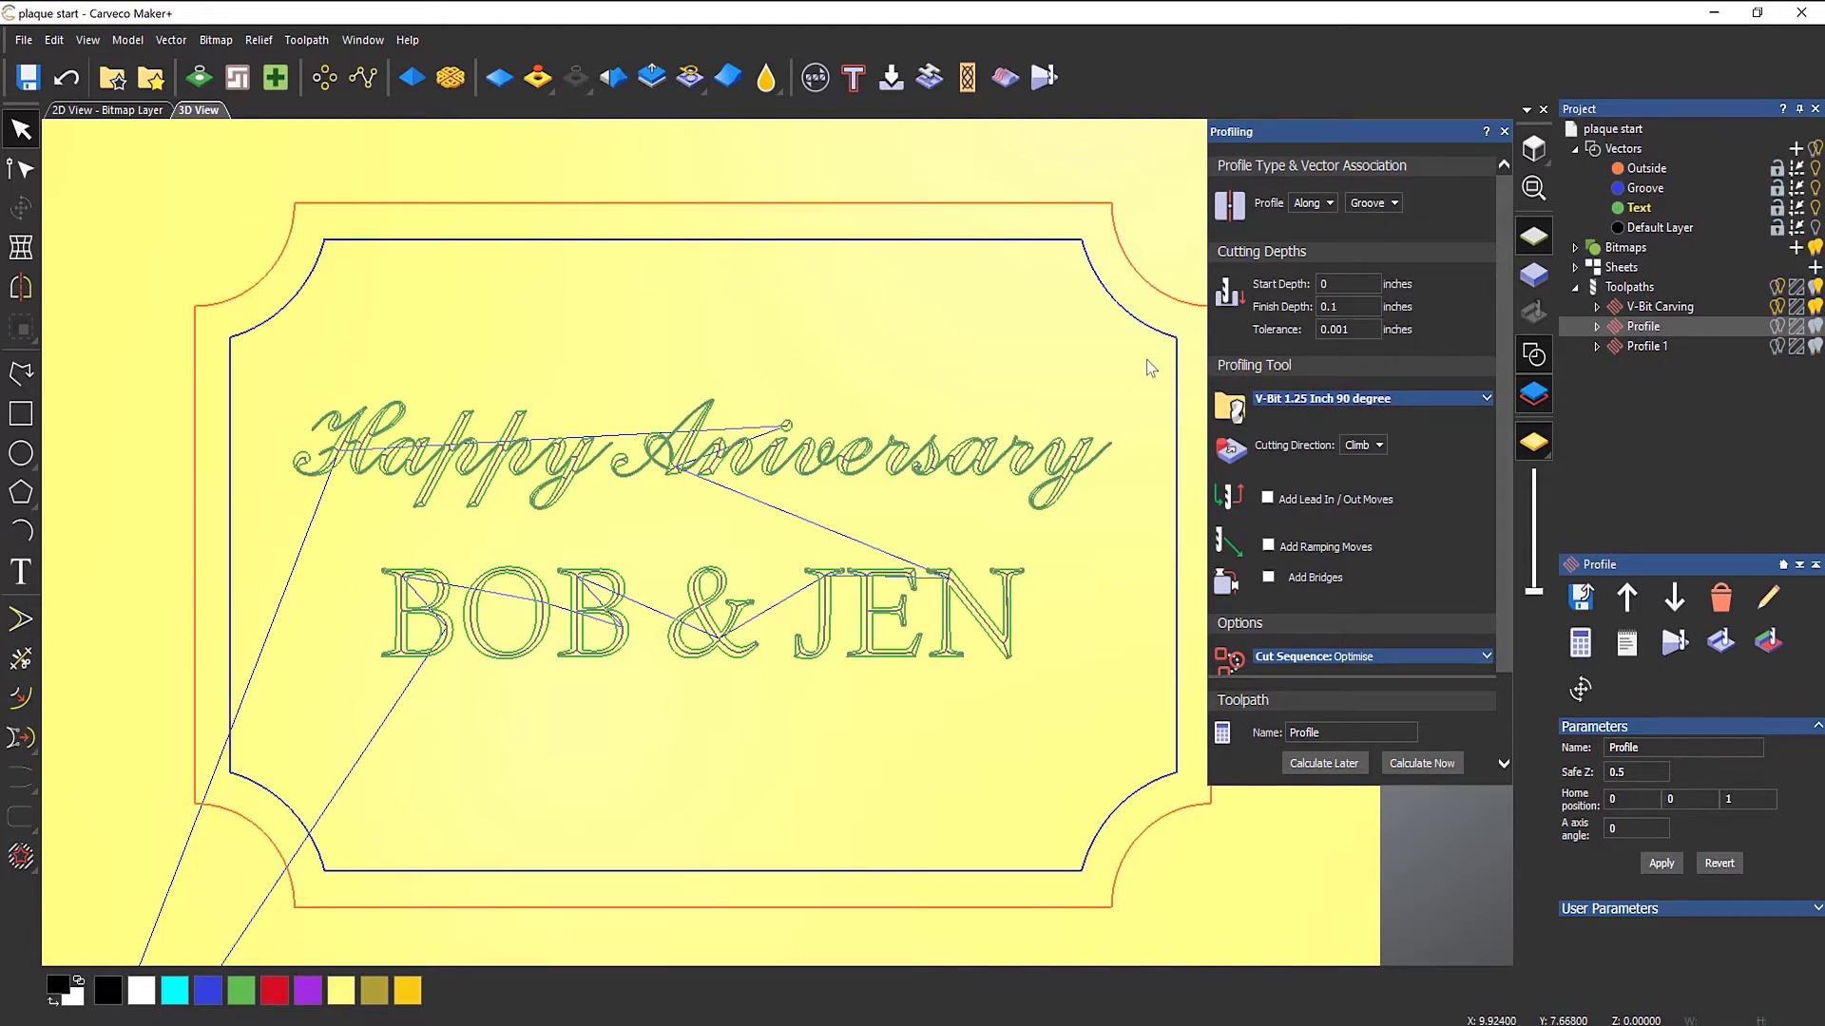
left_click(1440, 766)
left_click(1503, 132)
Associate the Profile 1 toolpath with the Outside layer and recalculate it
double_click(1642, 346)
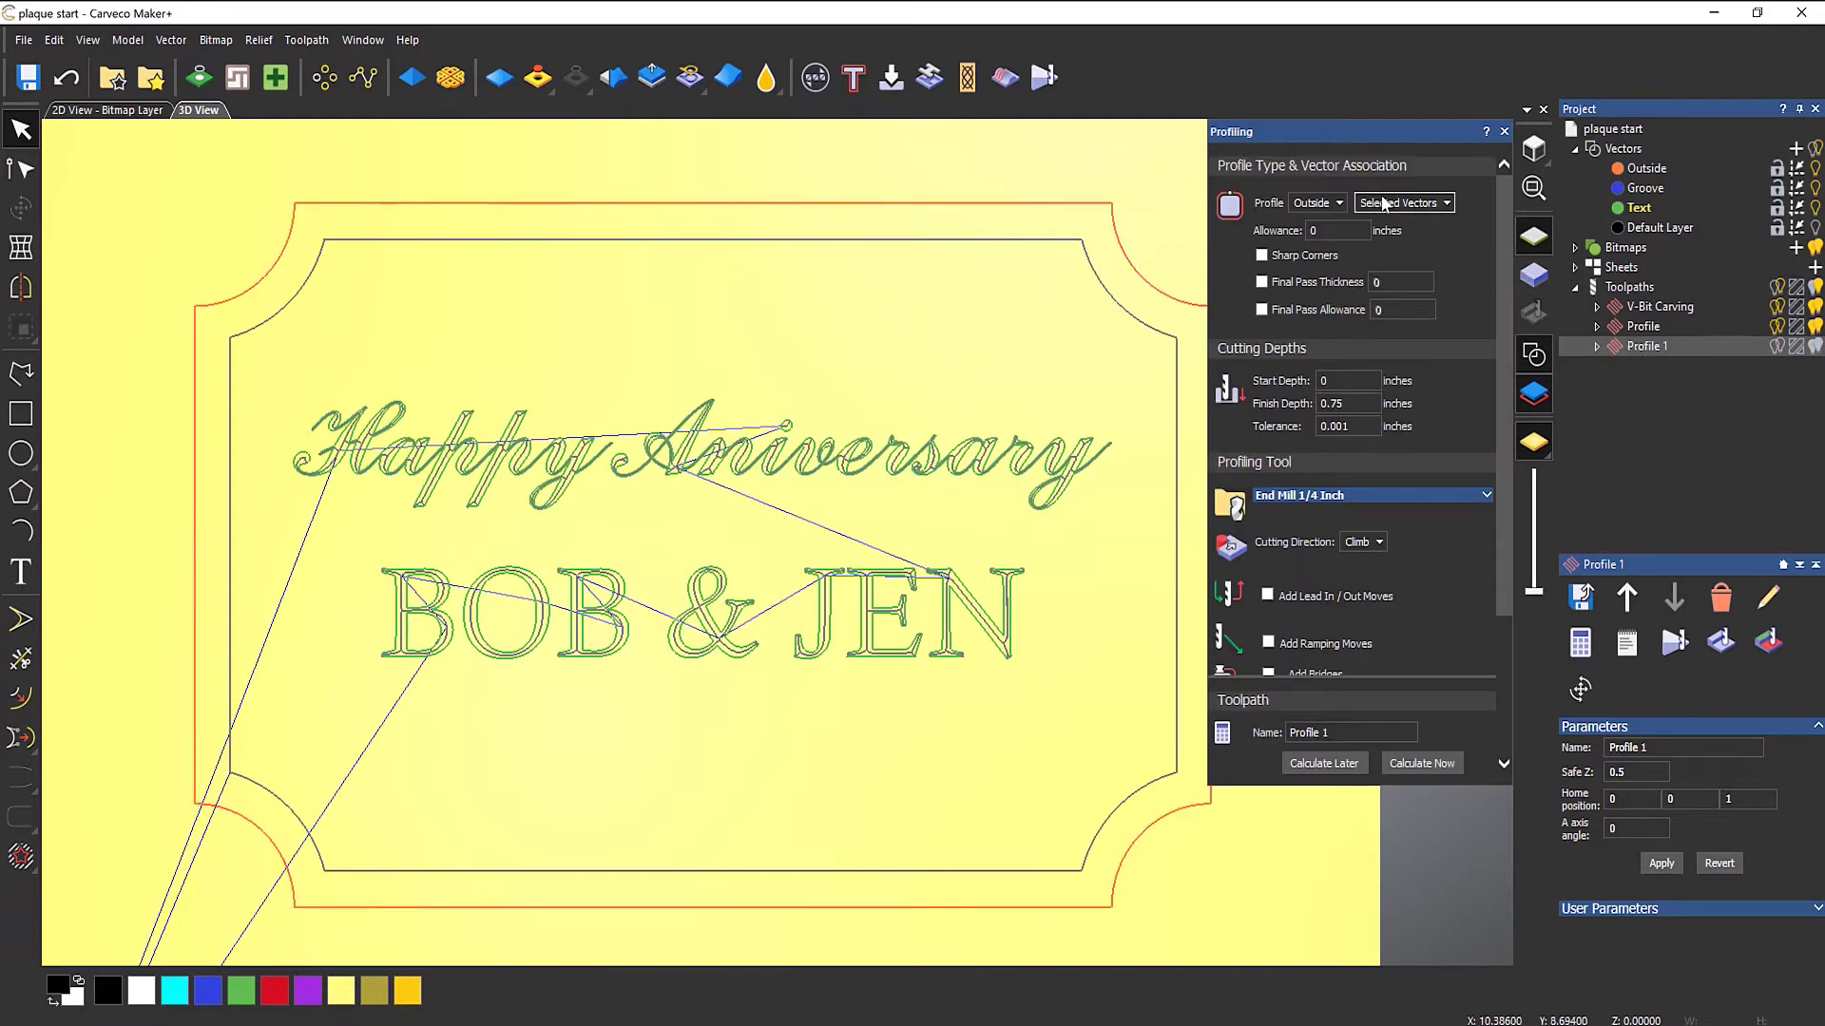
left_click(1397, 202)
left_click(1389, 266)
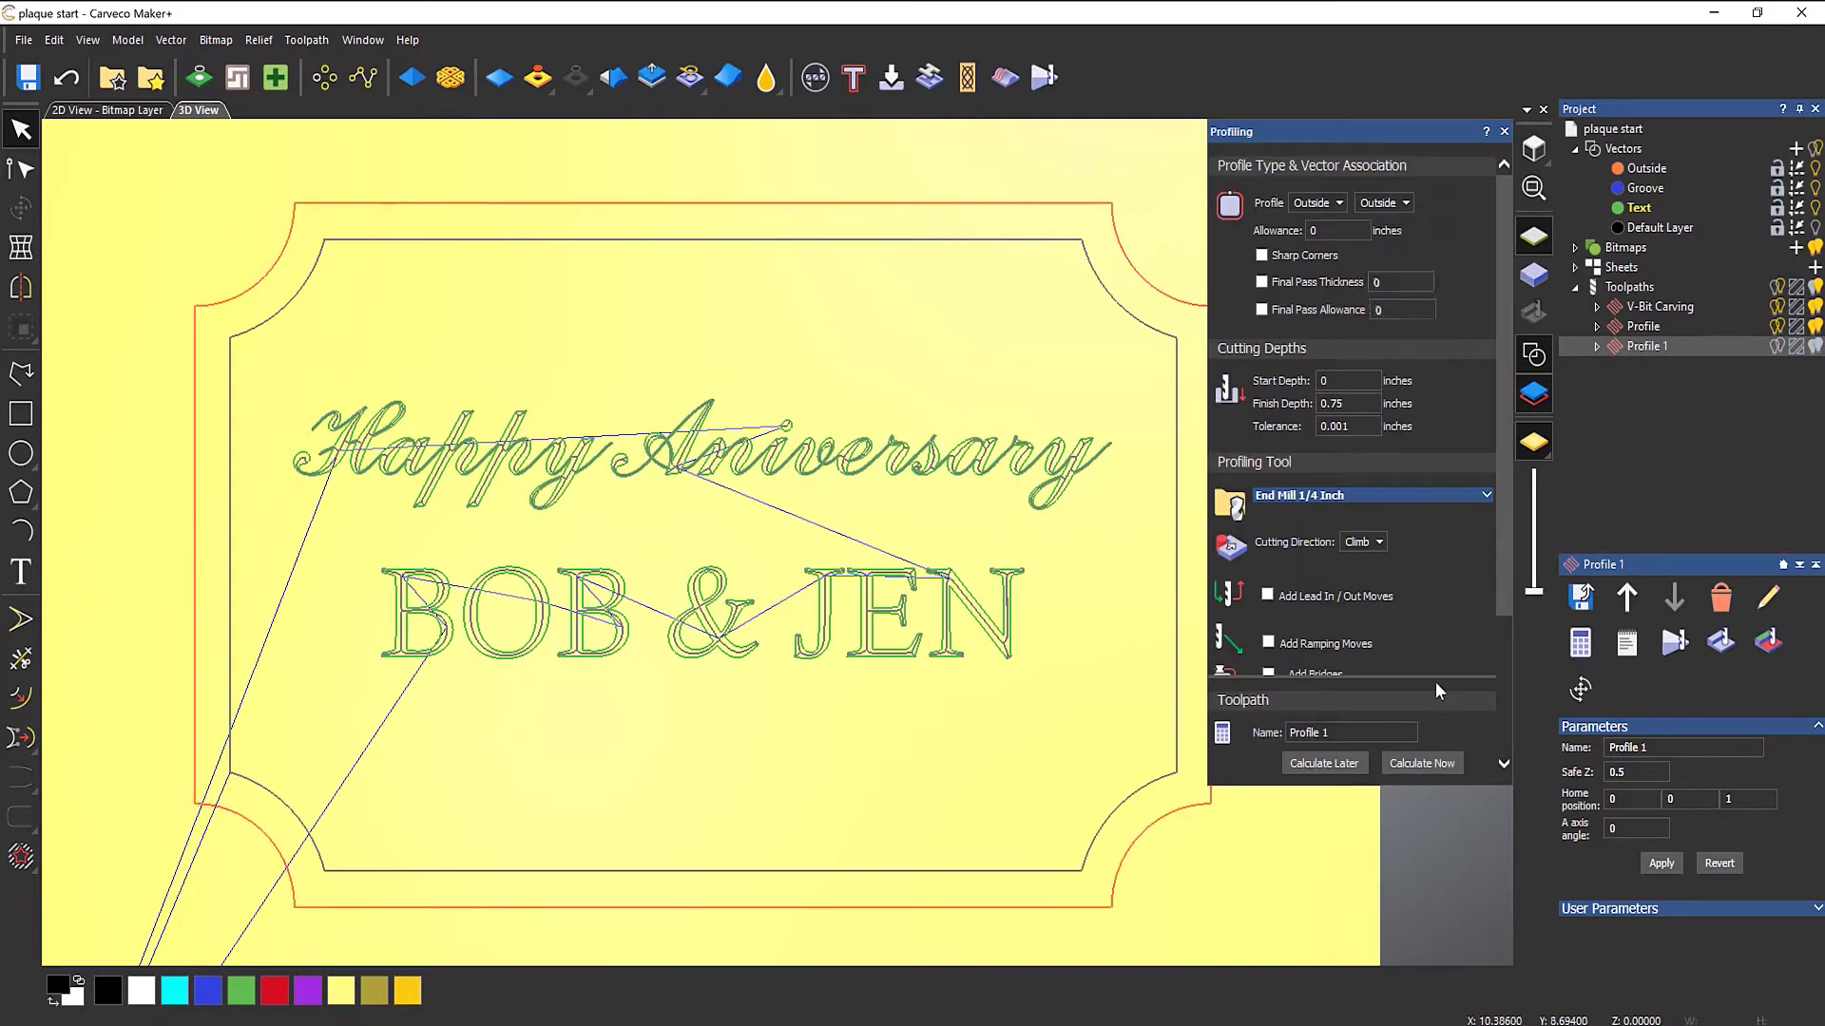
left_click(1437, 766)
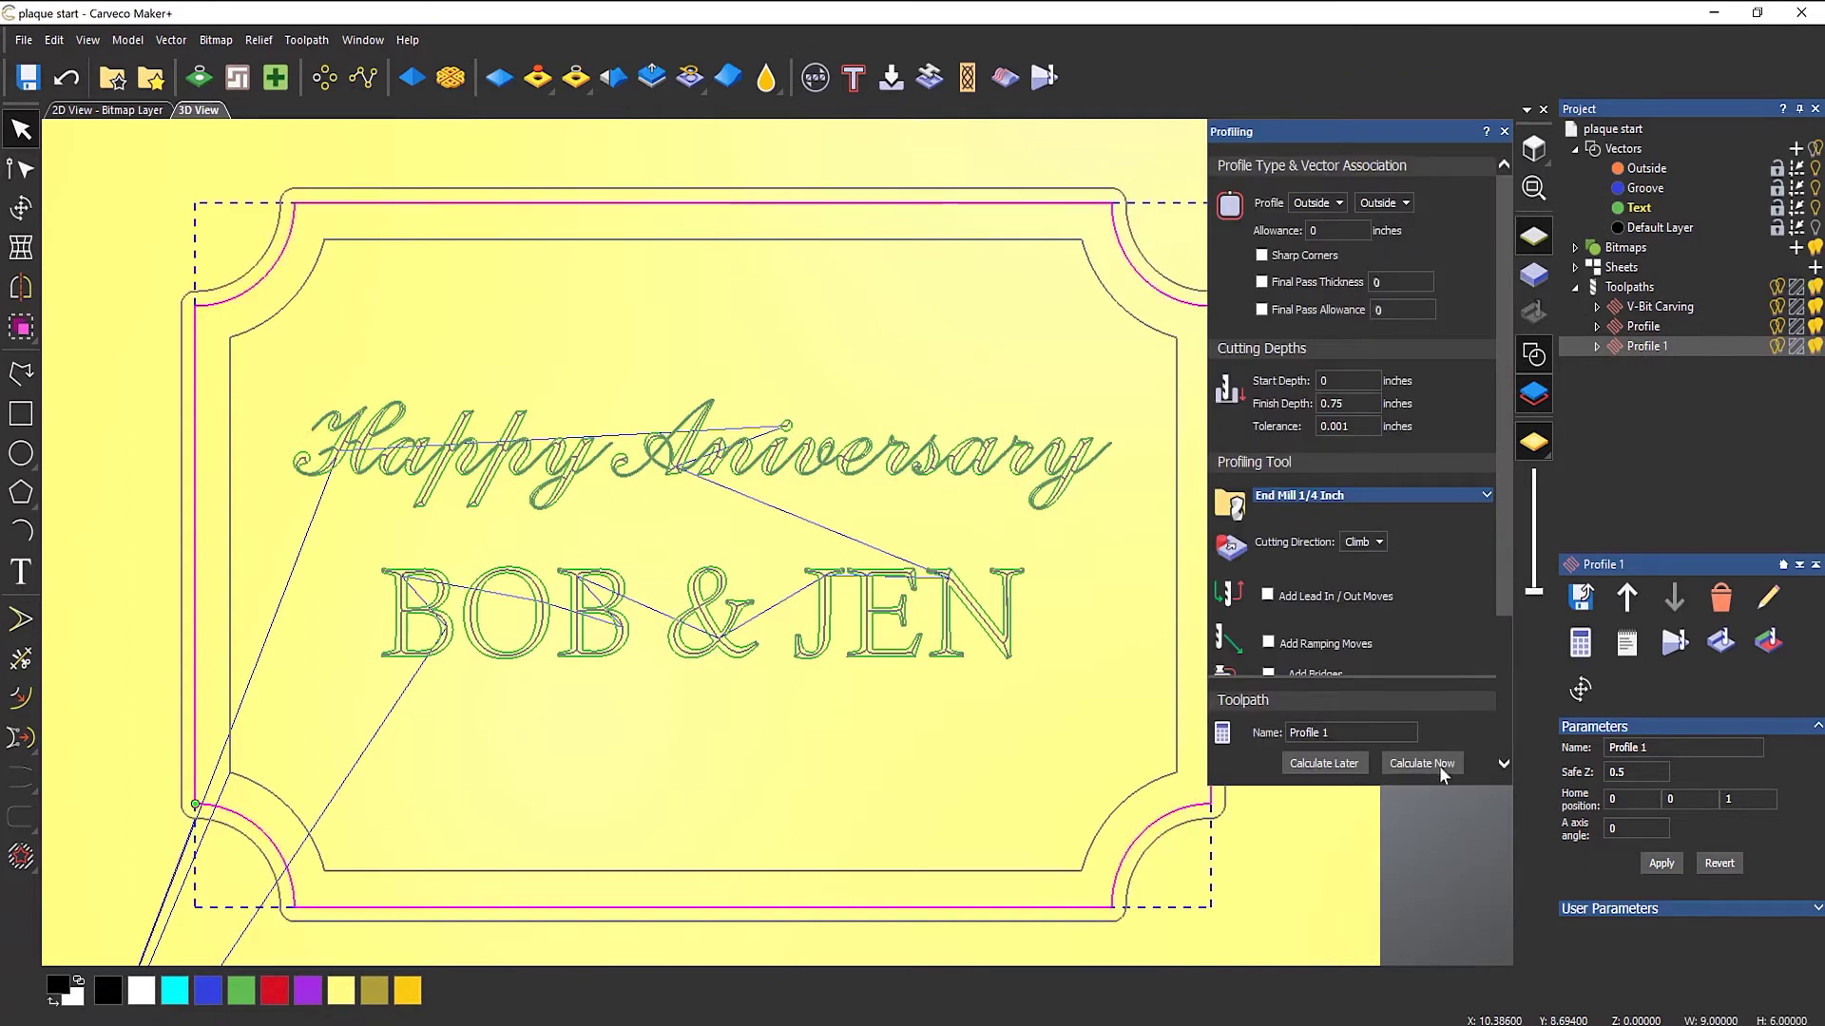
left_click(1504, 131)
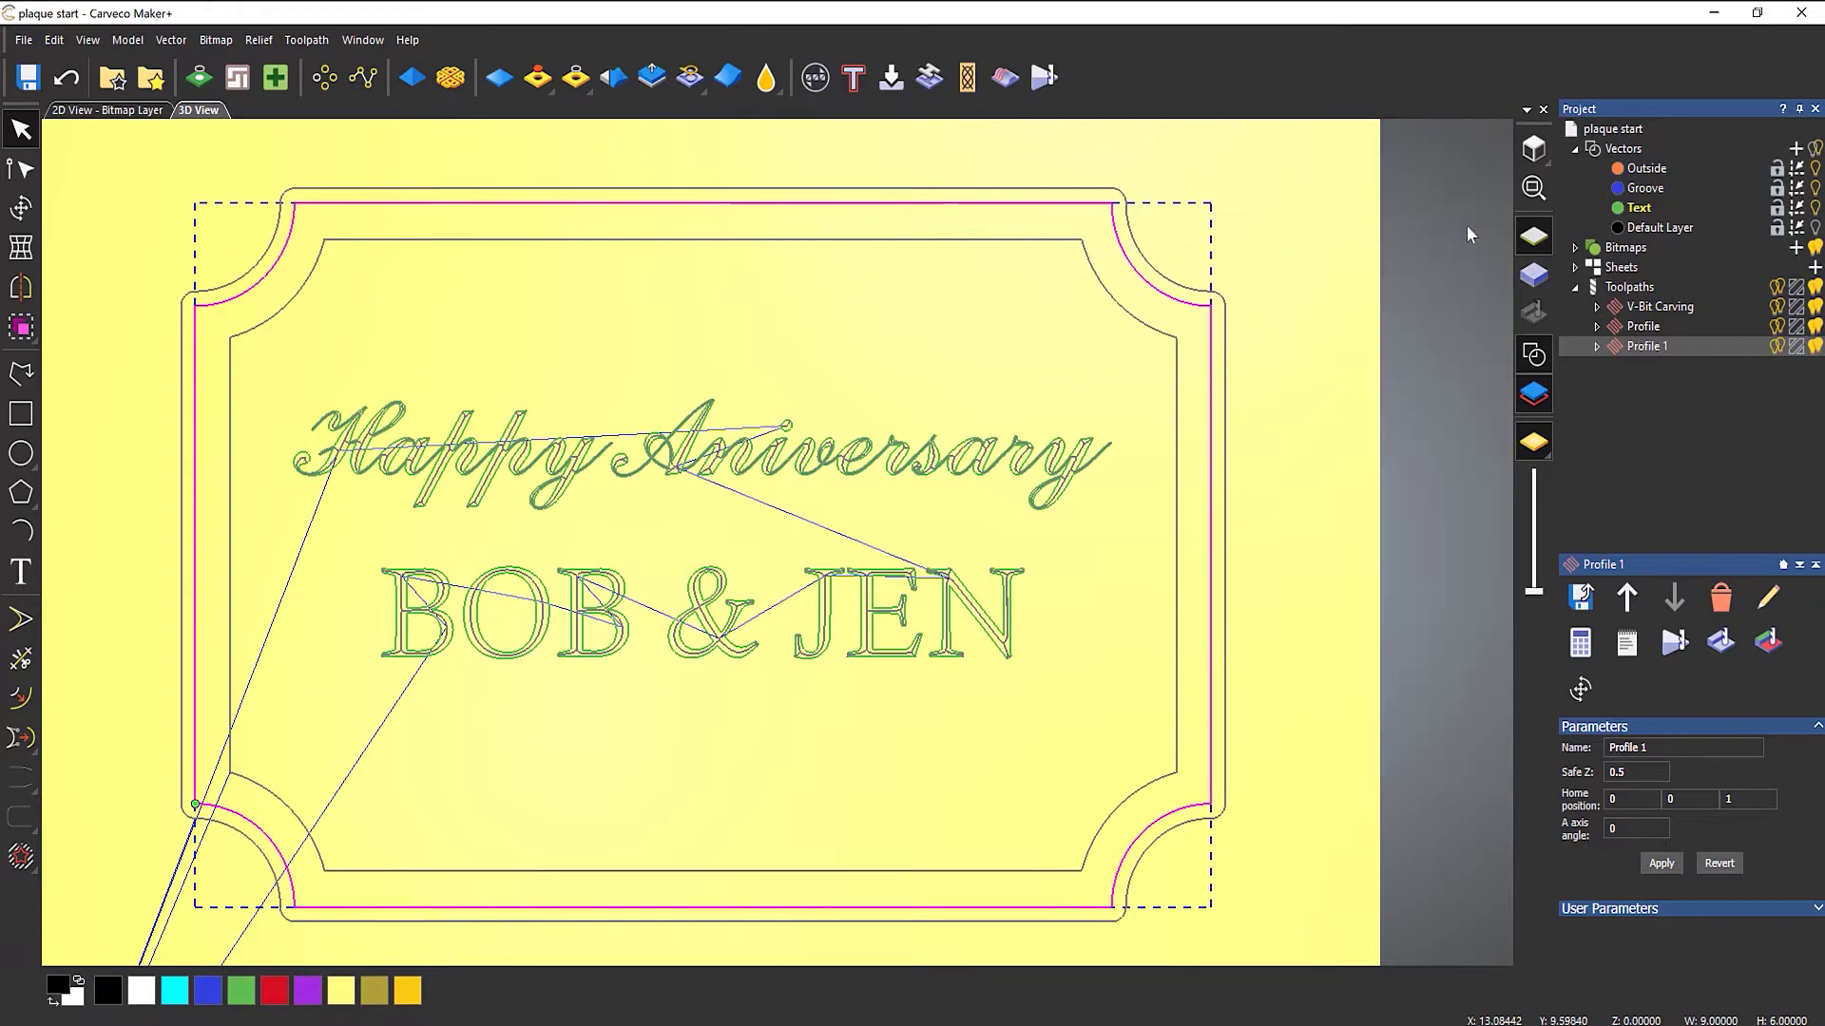
Simulate all toolpaths on the whole model at standard resolution and inspect the carved plaque at an angle
right_click(1621, 297)
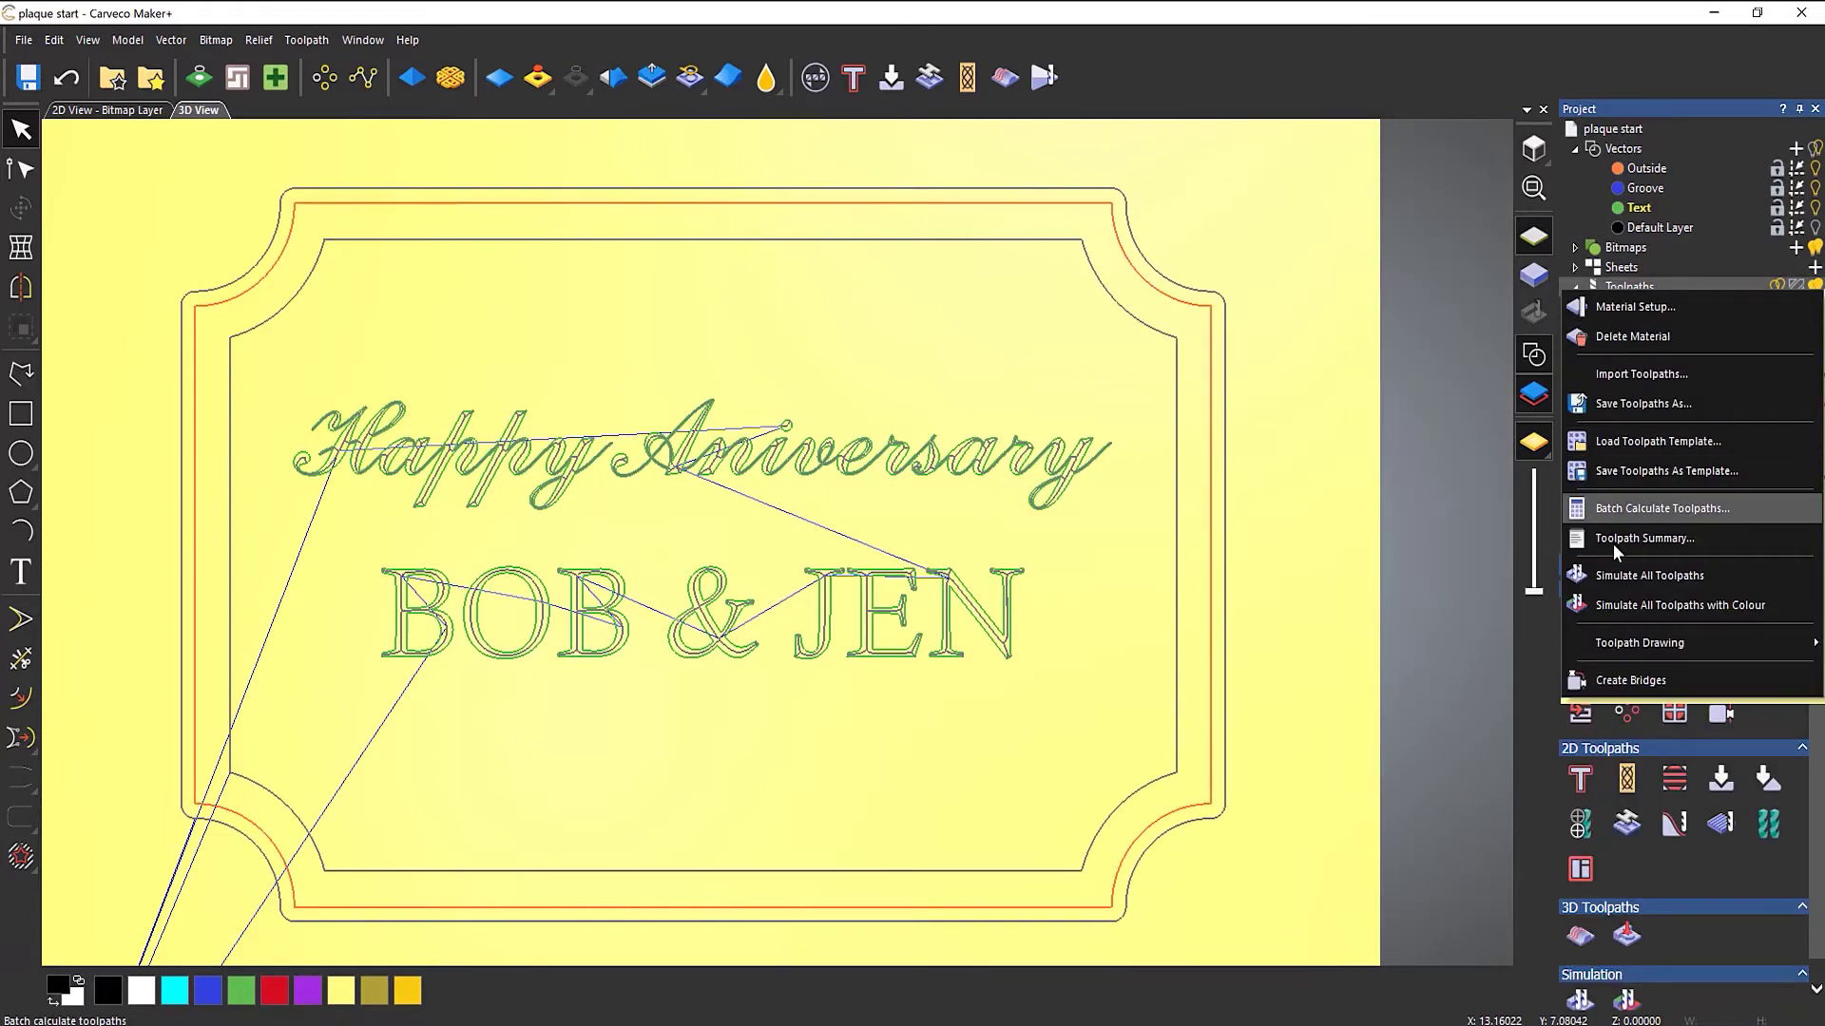
left_click(1639, 574)
left_click(993, 693)
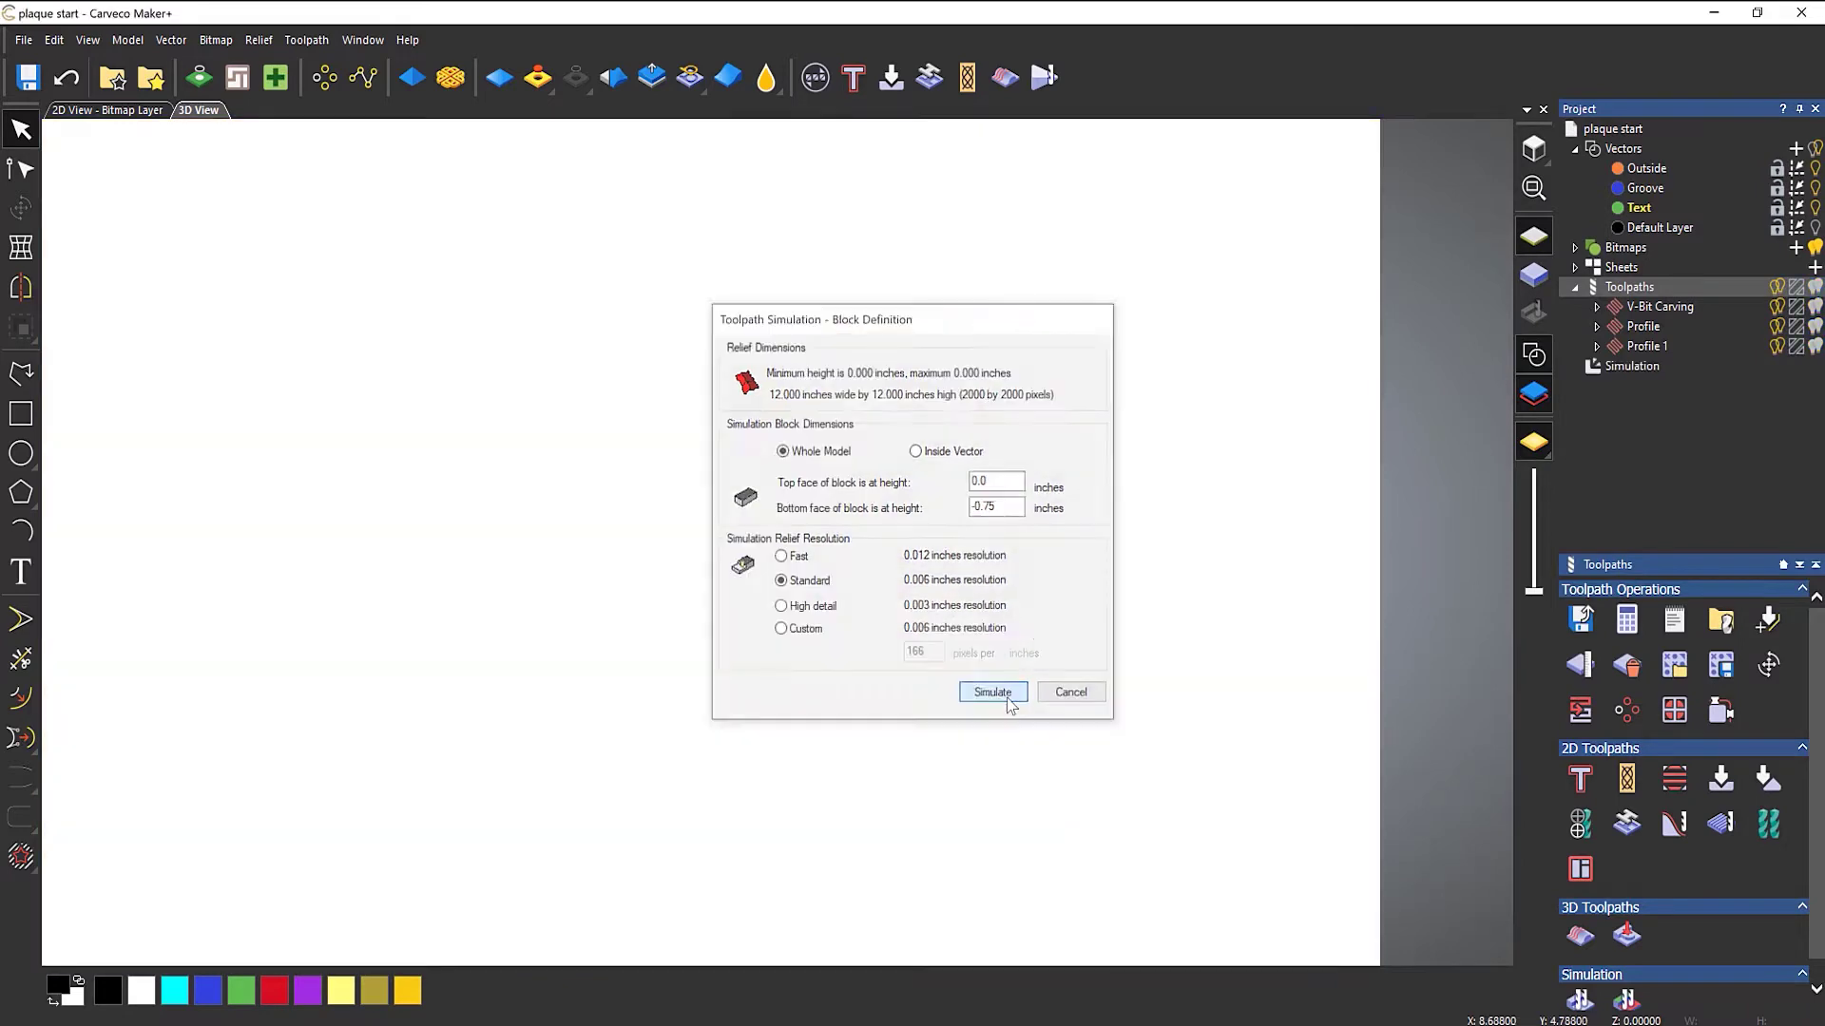
left_click_drag(1034, 646, 1139, 464)
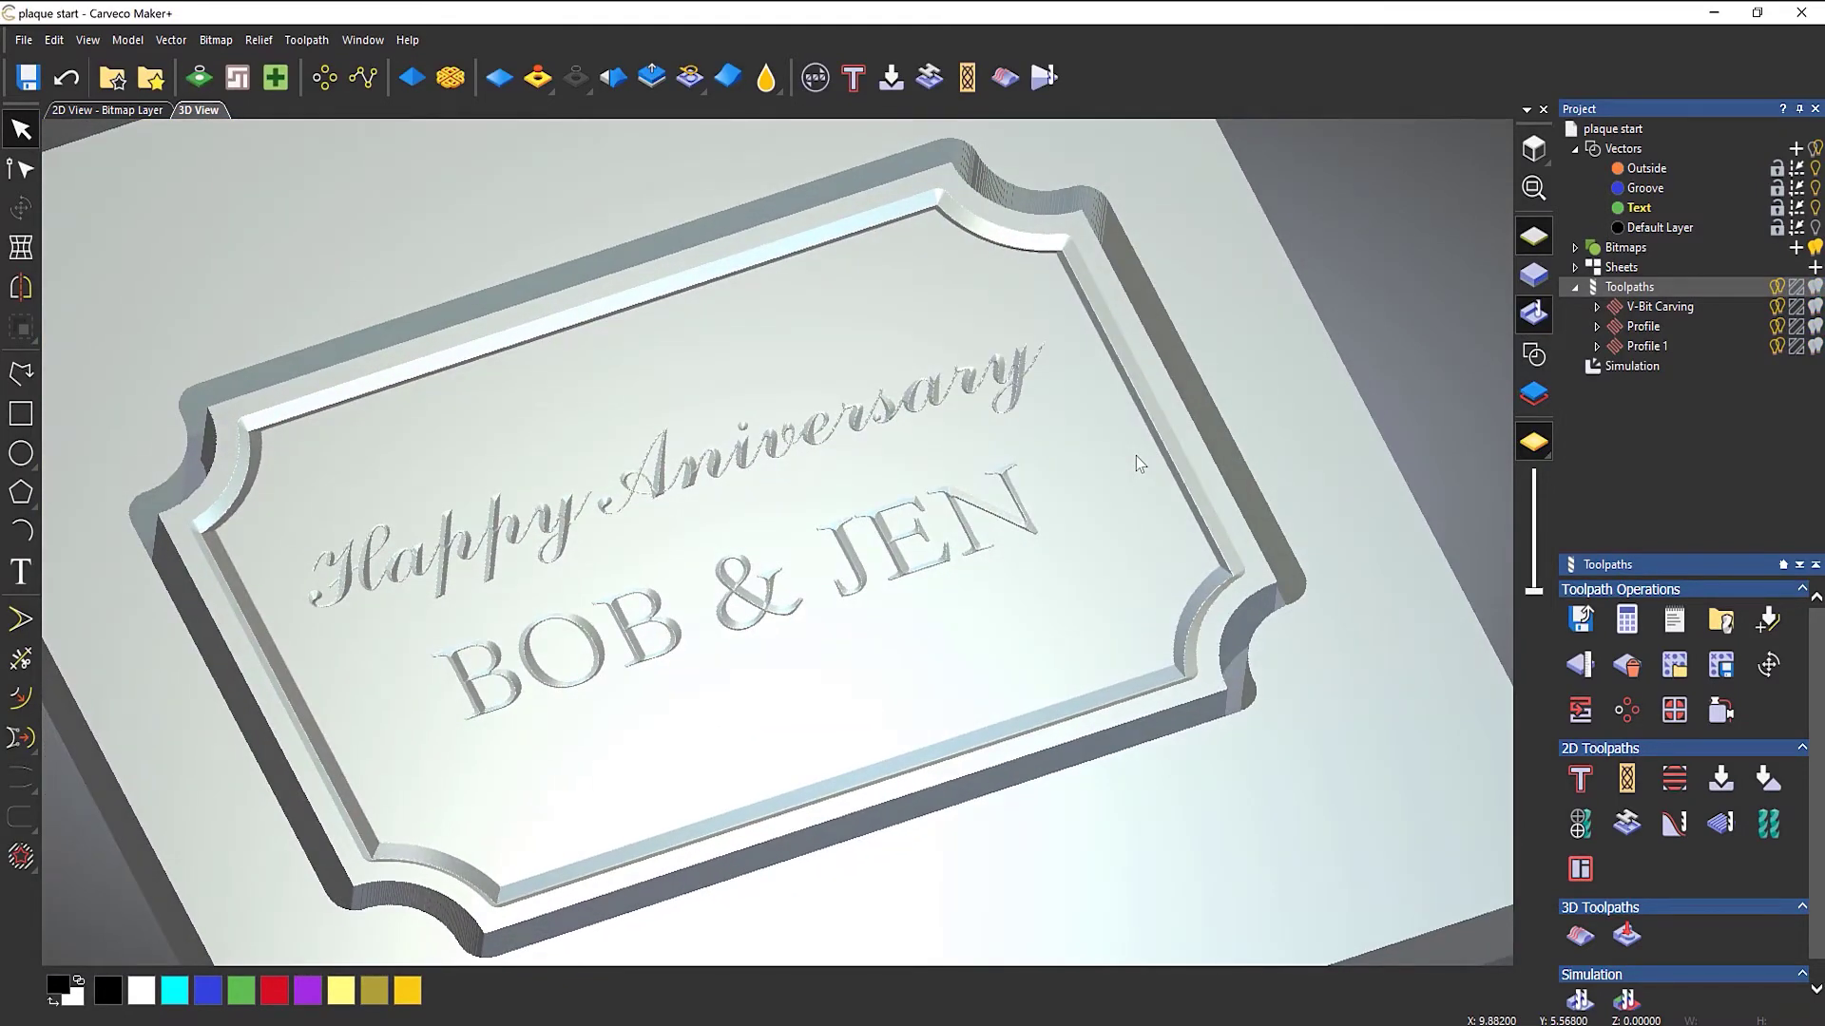
Delete the simulation and hide all toolpaths so only the plaque's layer vectors are shown
right_click(1608, 367)
left_click(1615, 481)
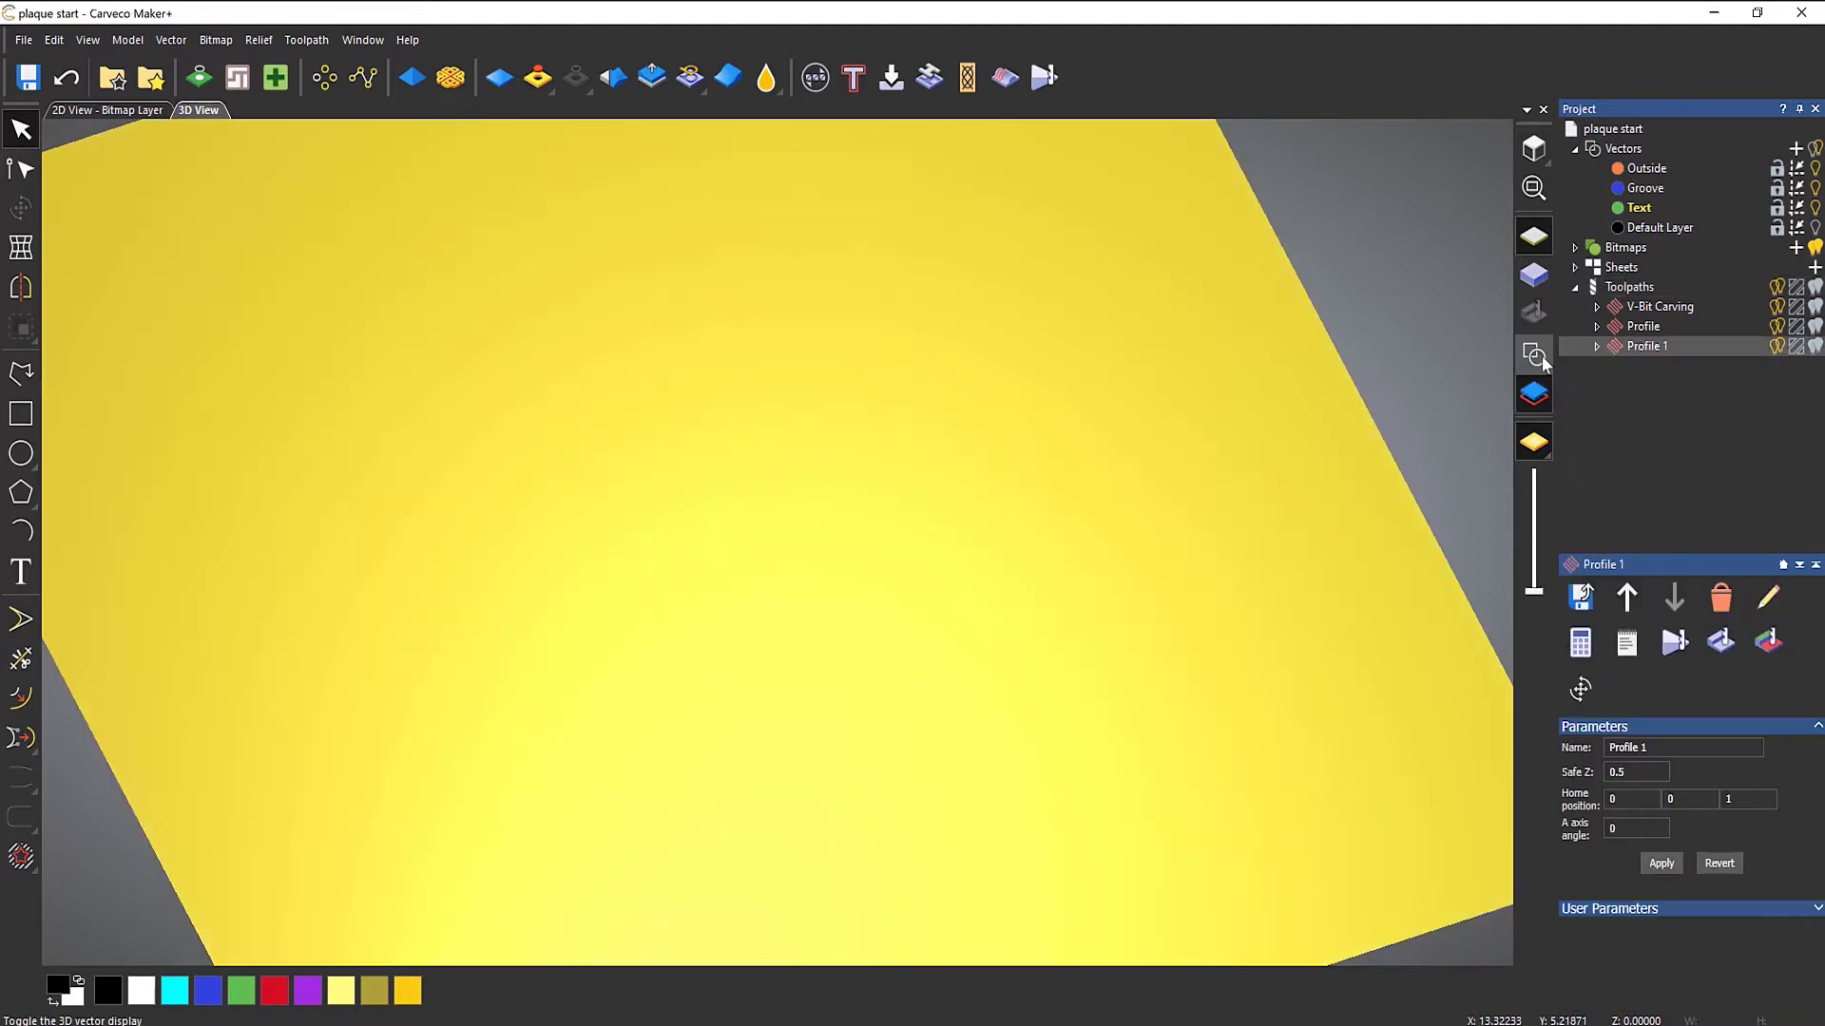
left_click(1534, 184)
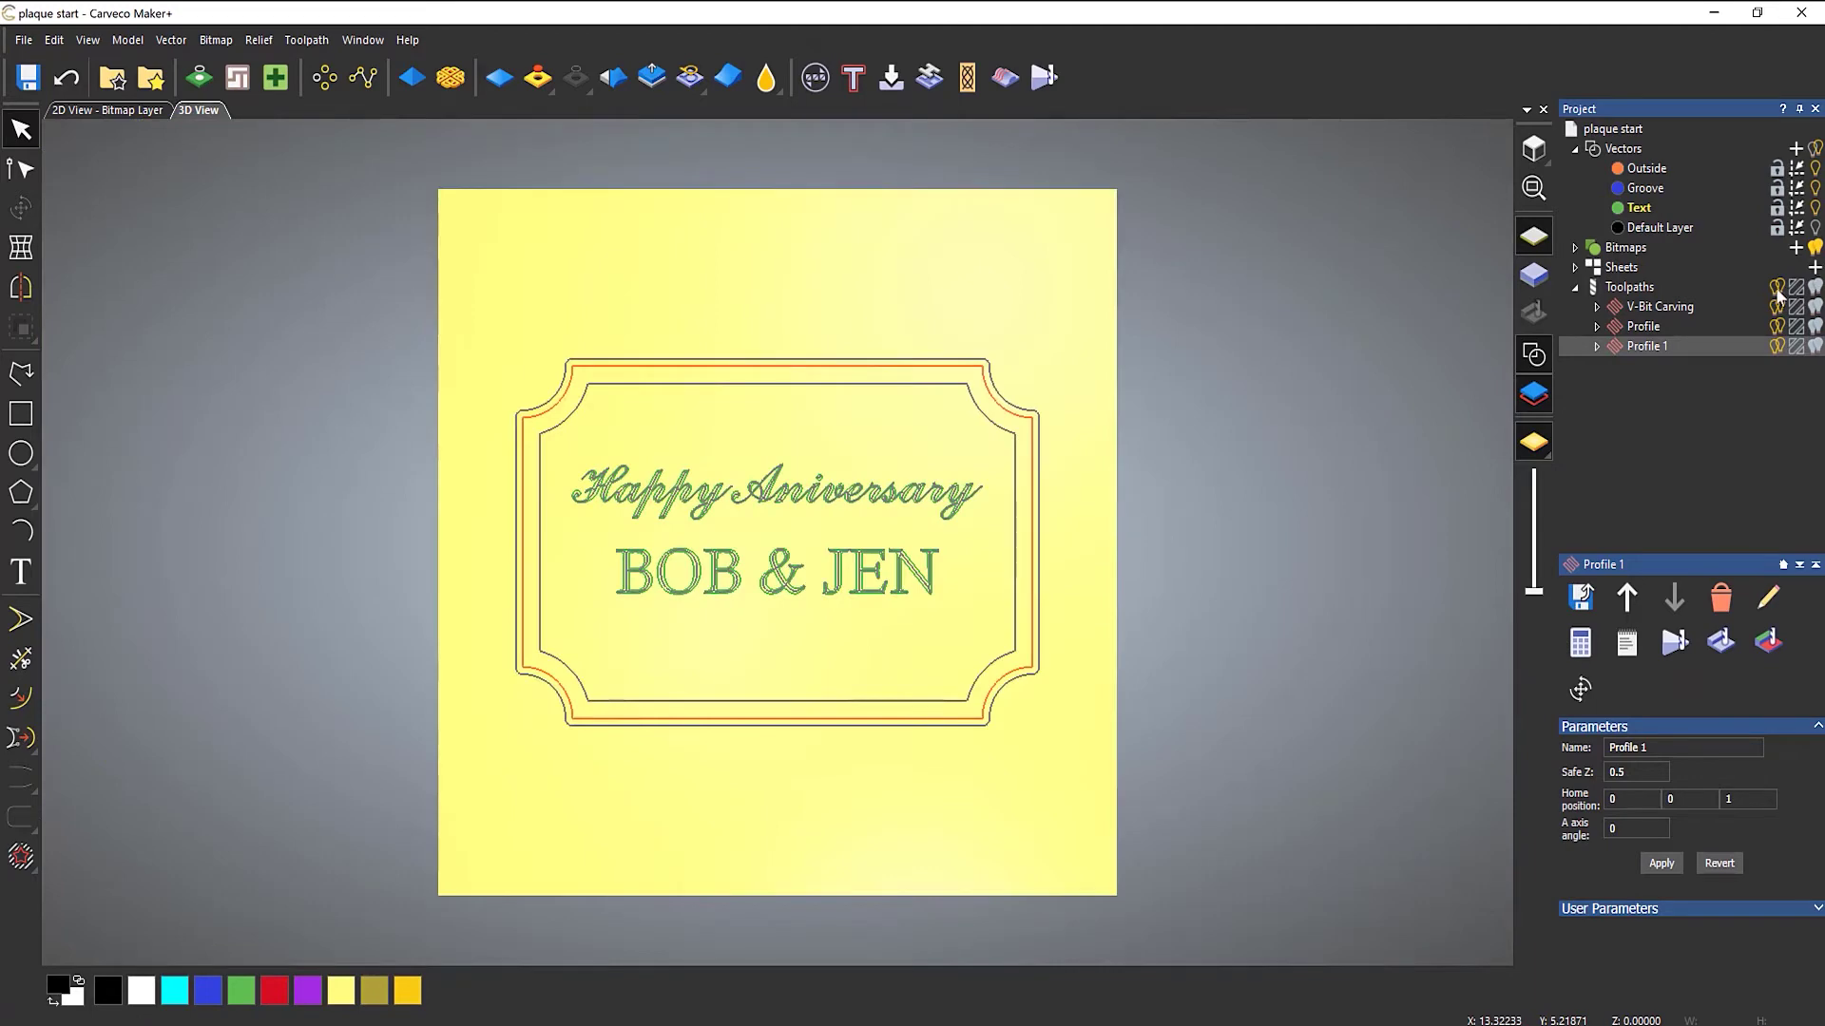
scroll(758, 601, "up", 5)
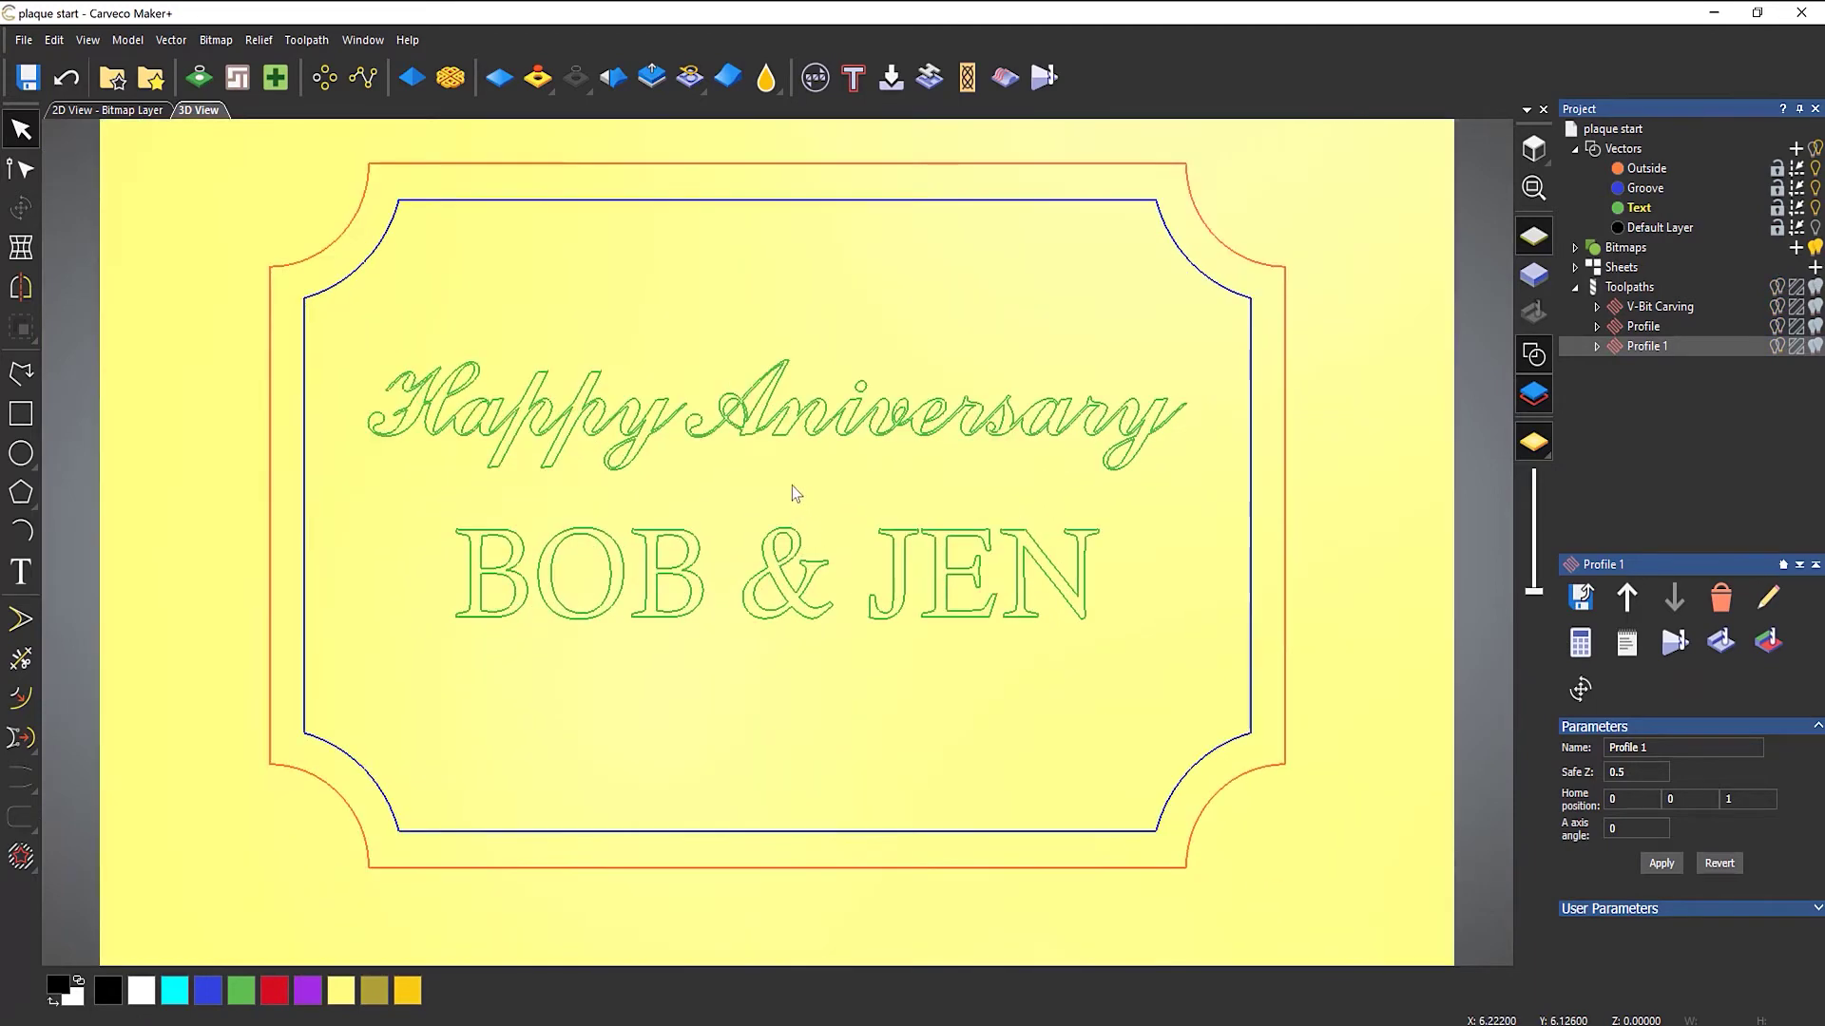
middle_click_drag(783, 483, 801, 538)
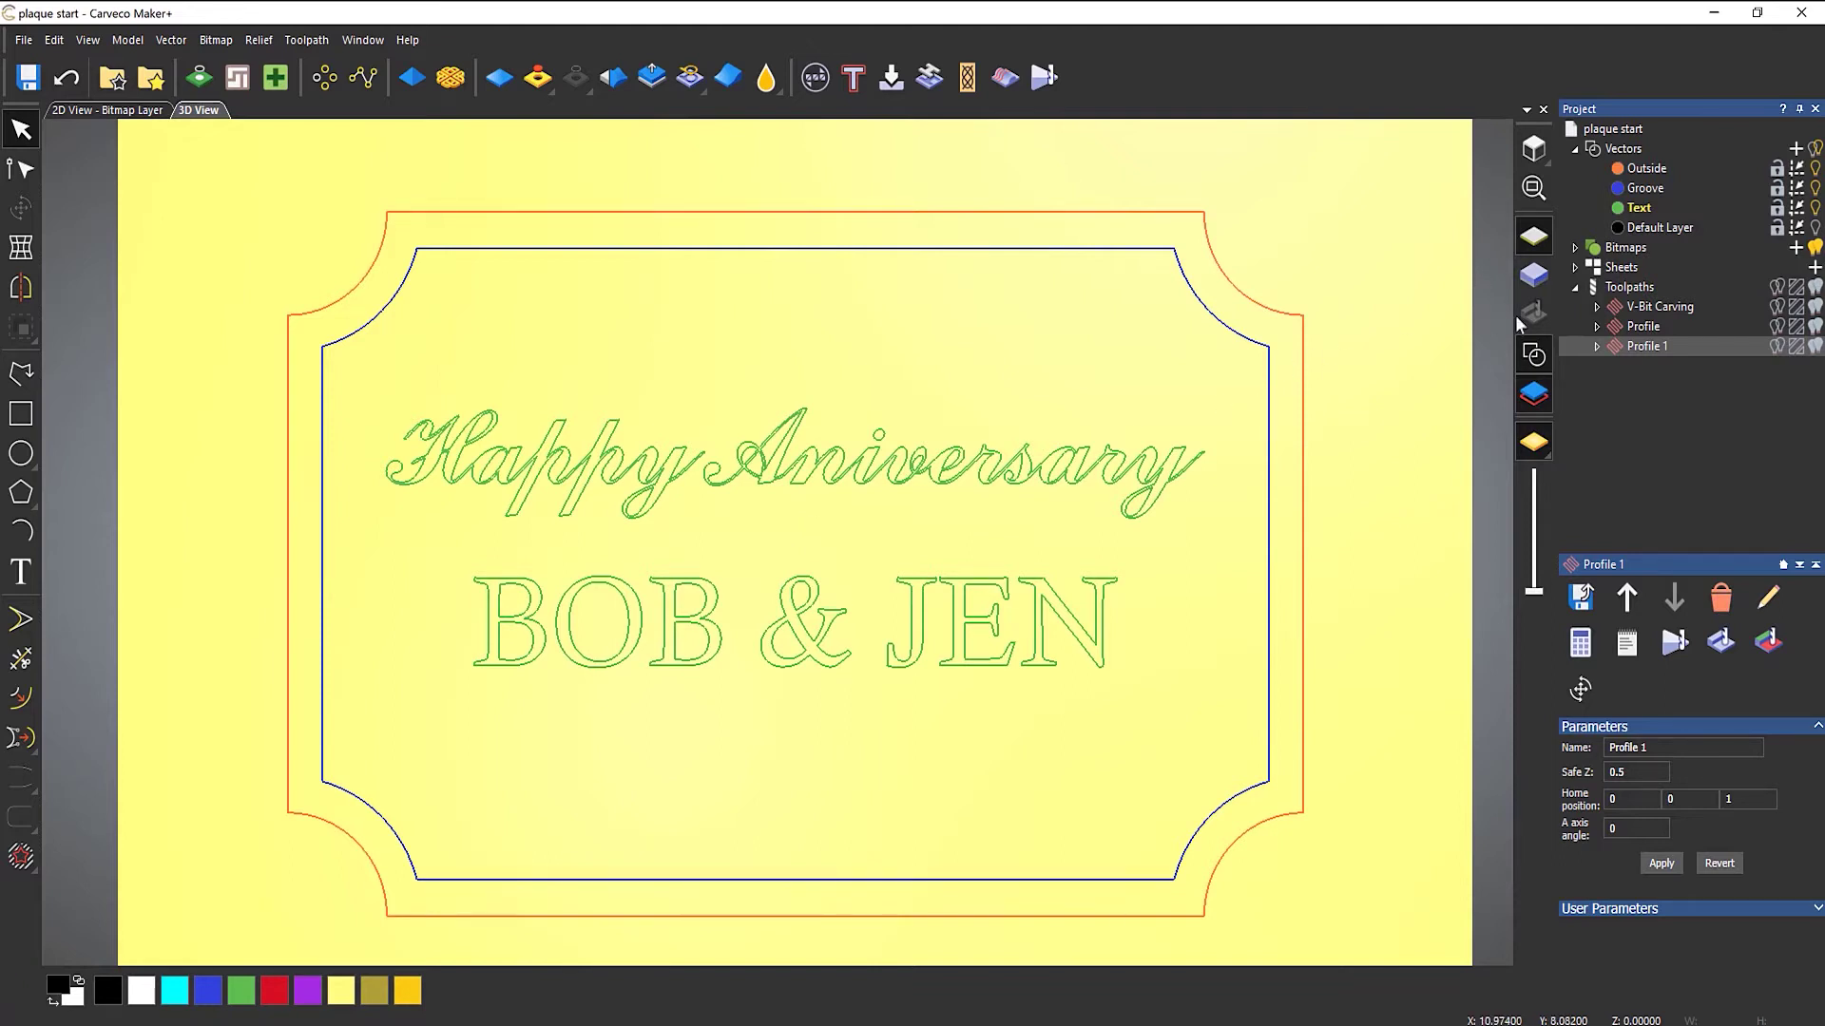
Save the toolpaths as a toolpath template named "plaque" on the Desktop
left_click(1625, 288)
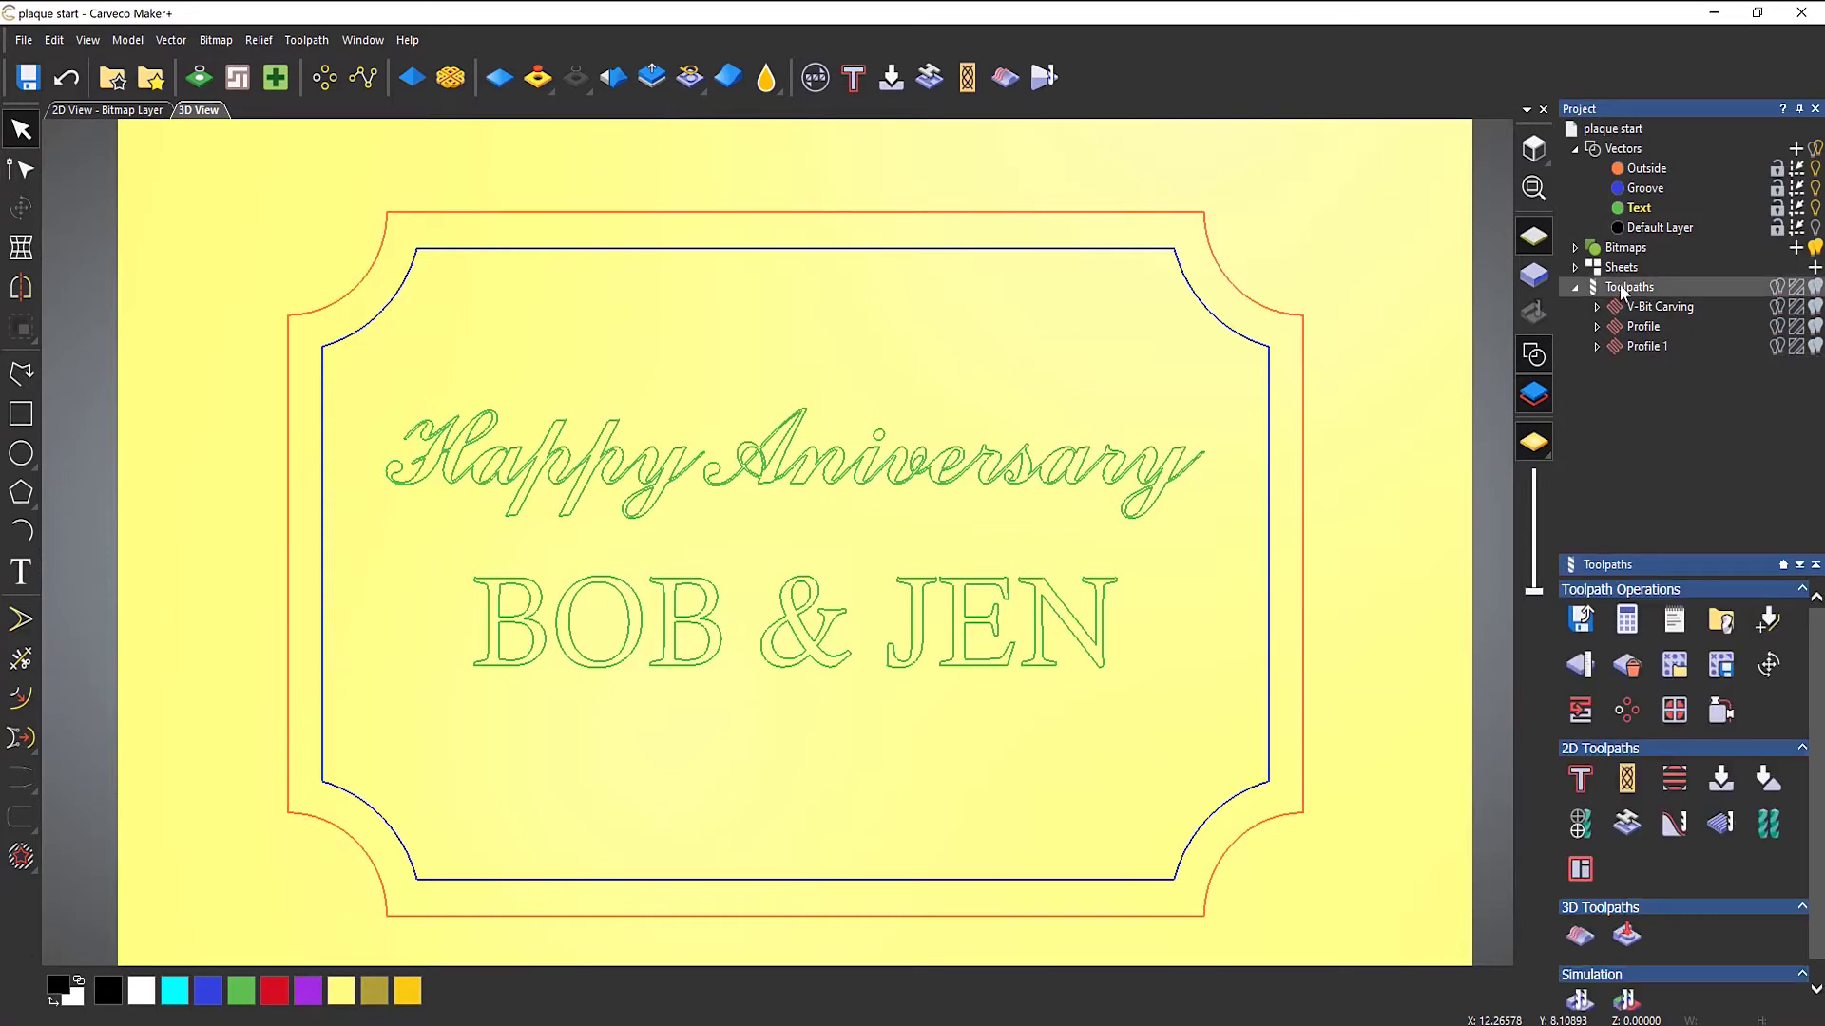
left_click(1724, 668)
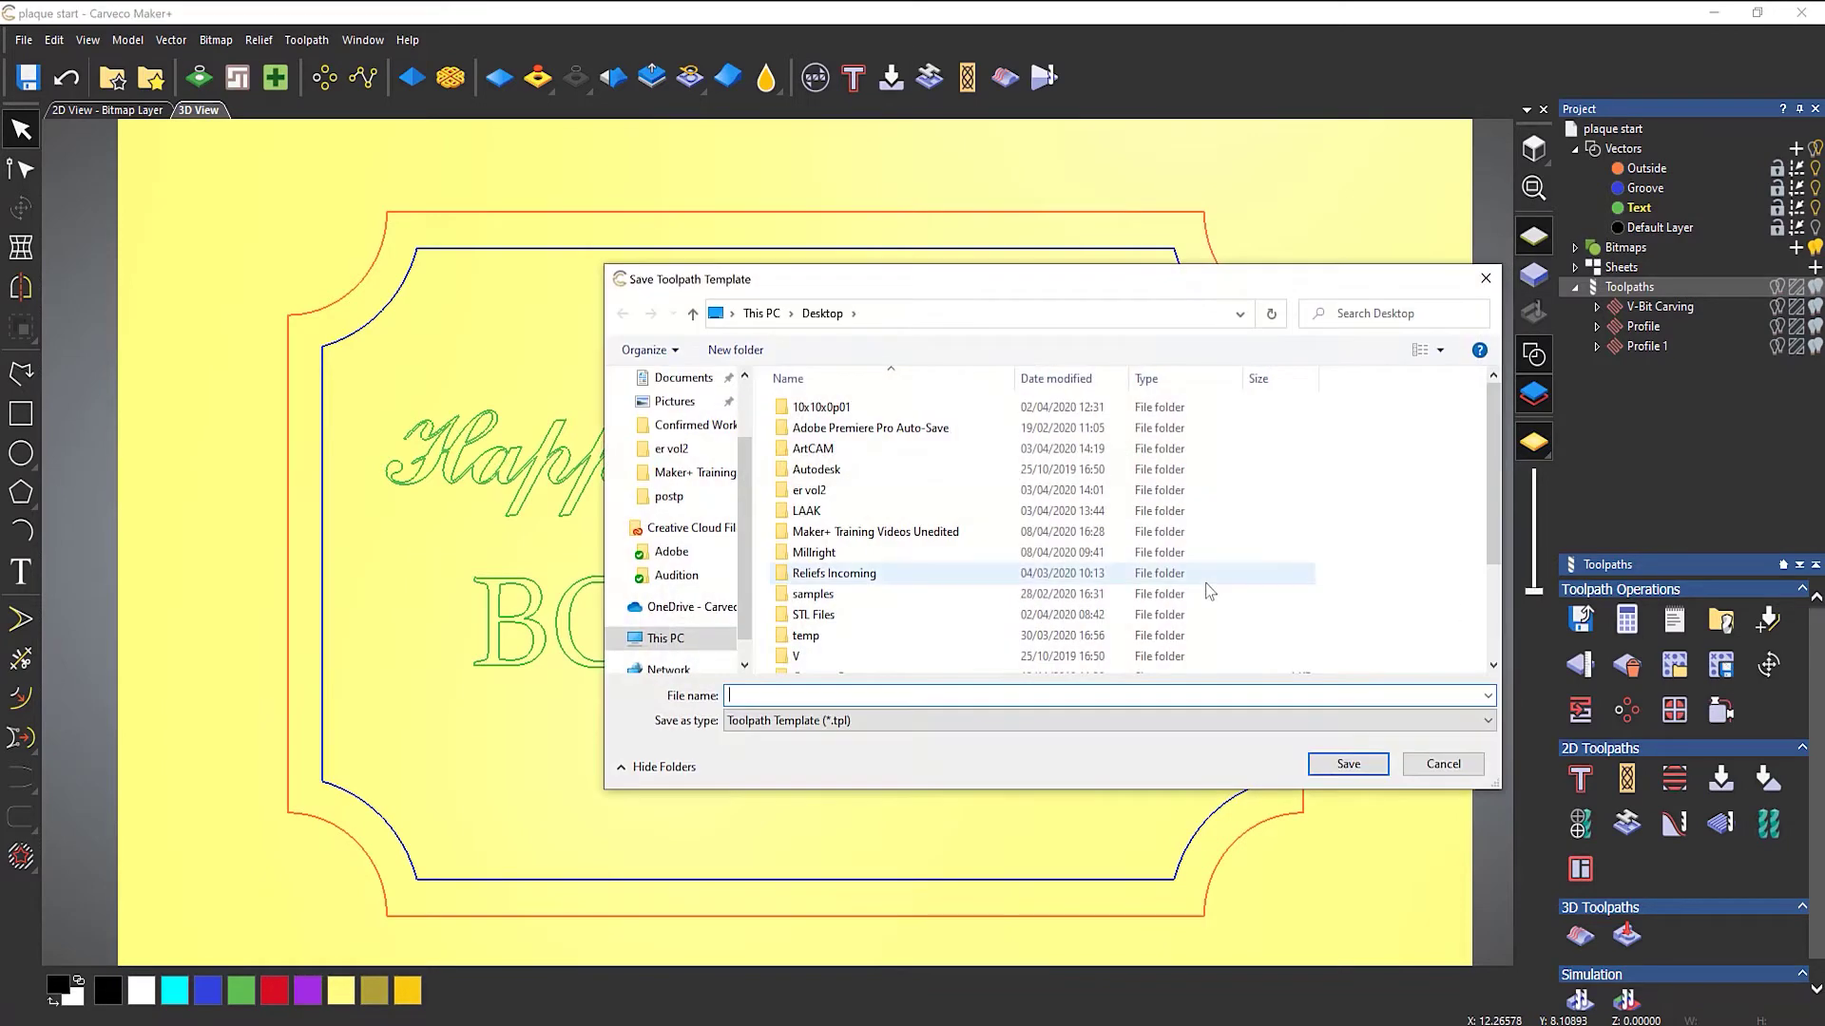
left_click_drag(1055, 278, 901, 271)
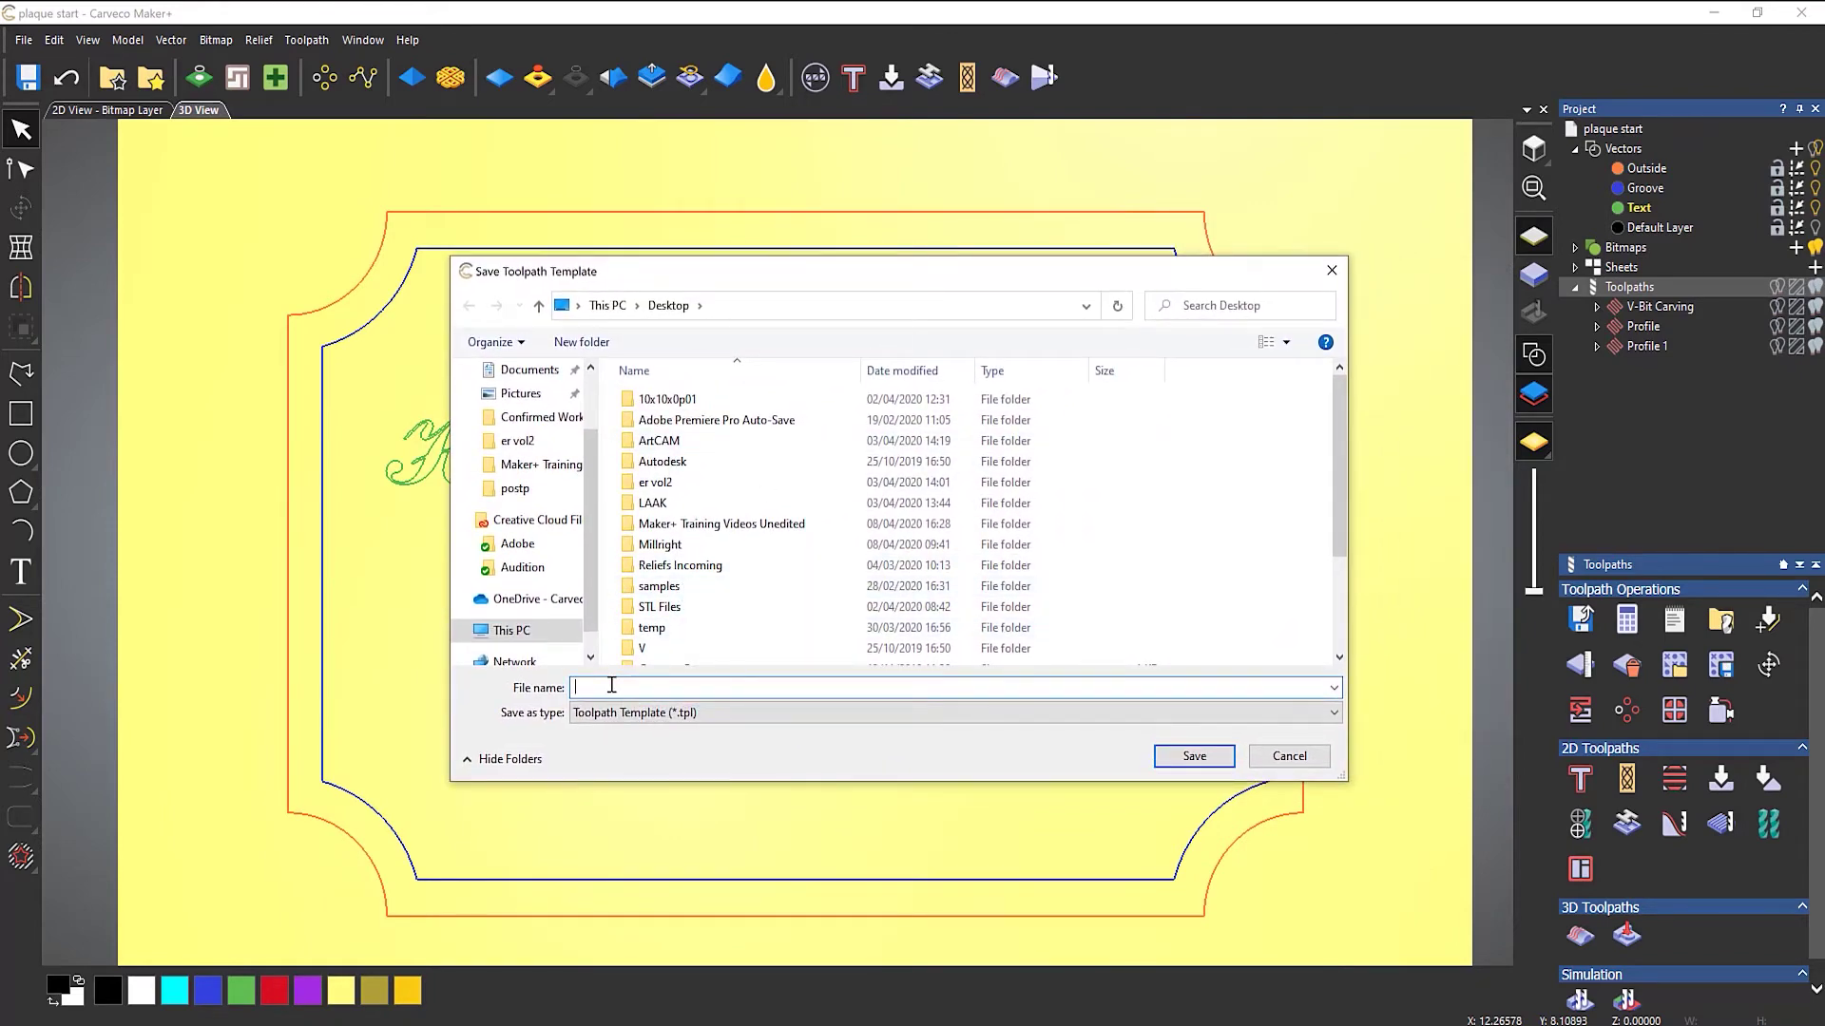
type("plaque")
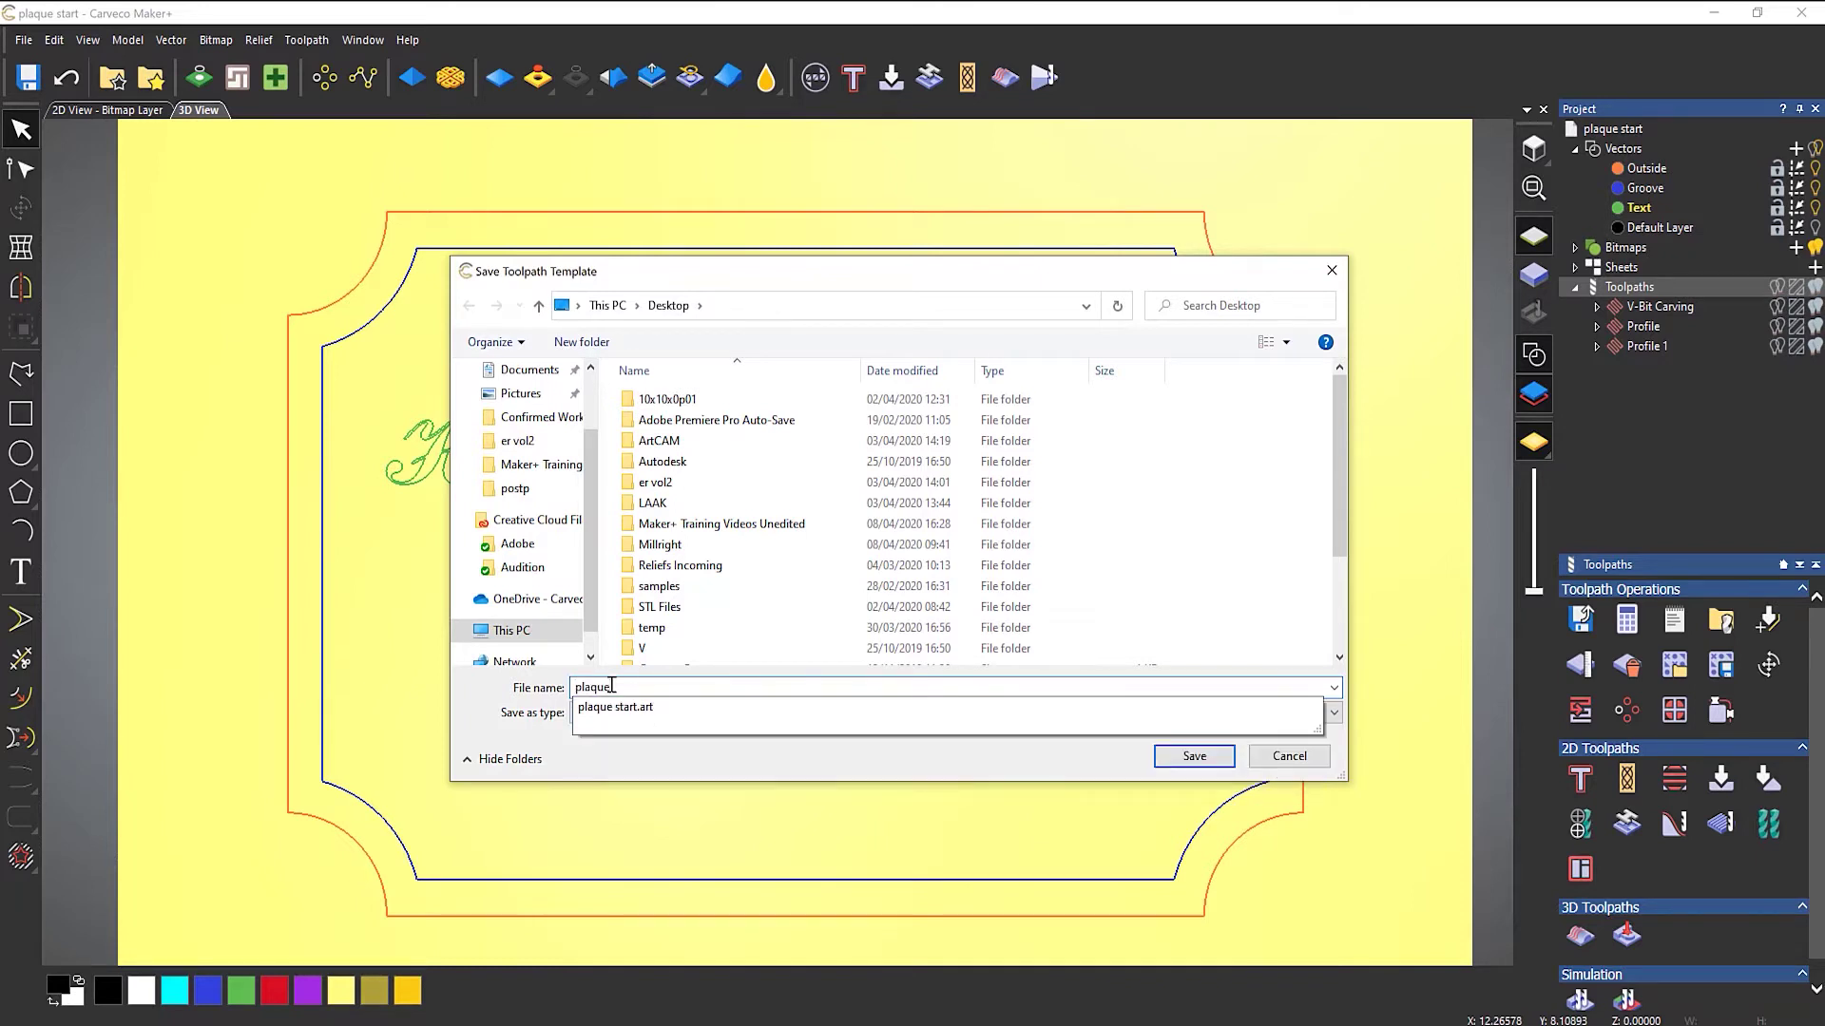
left_click(1191, 760)
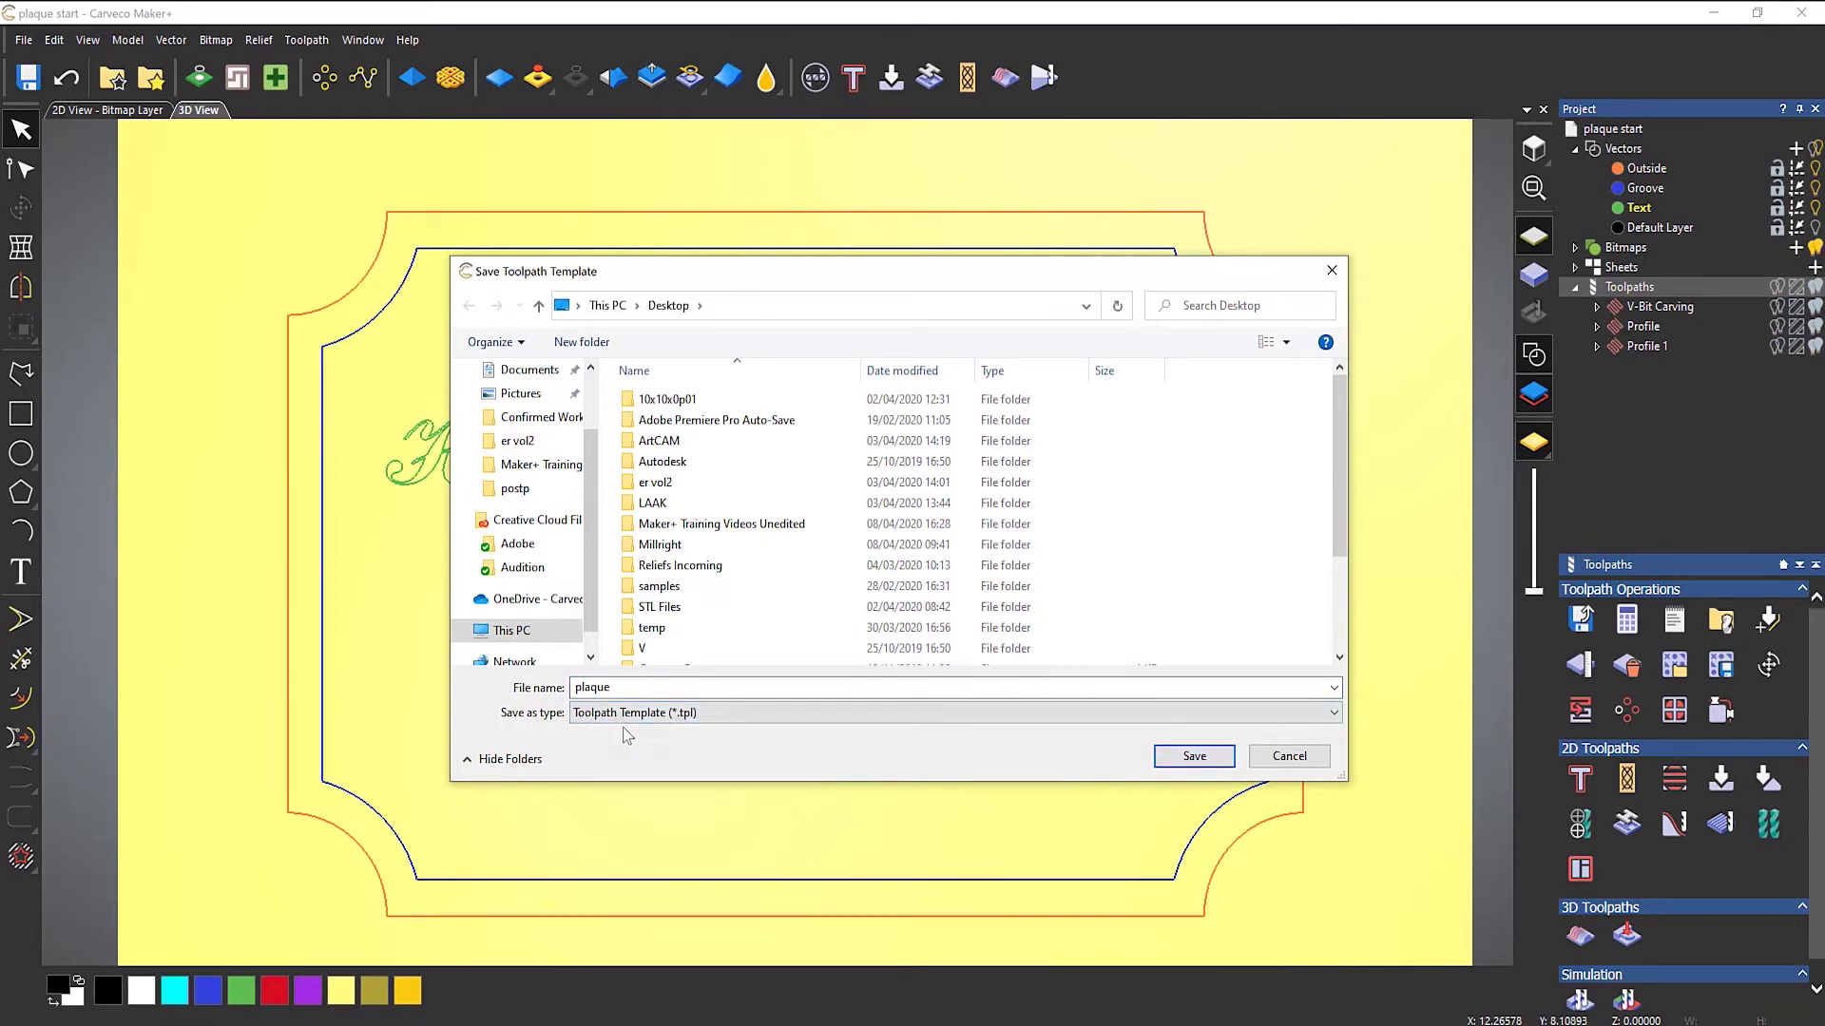
left_click(1189, 757)
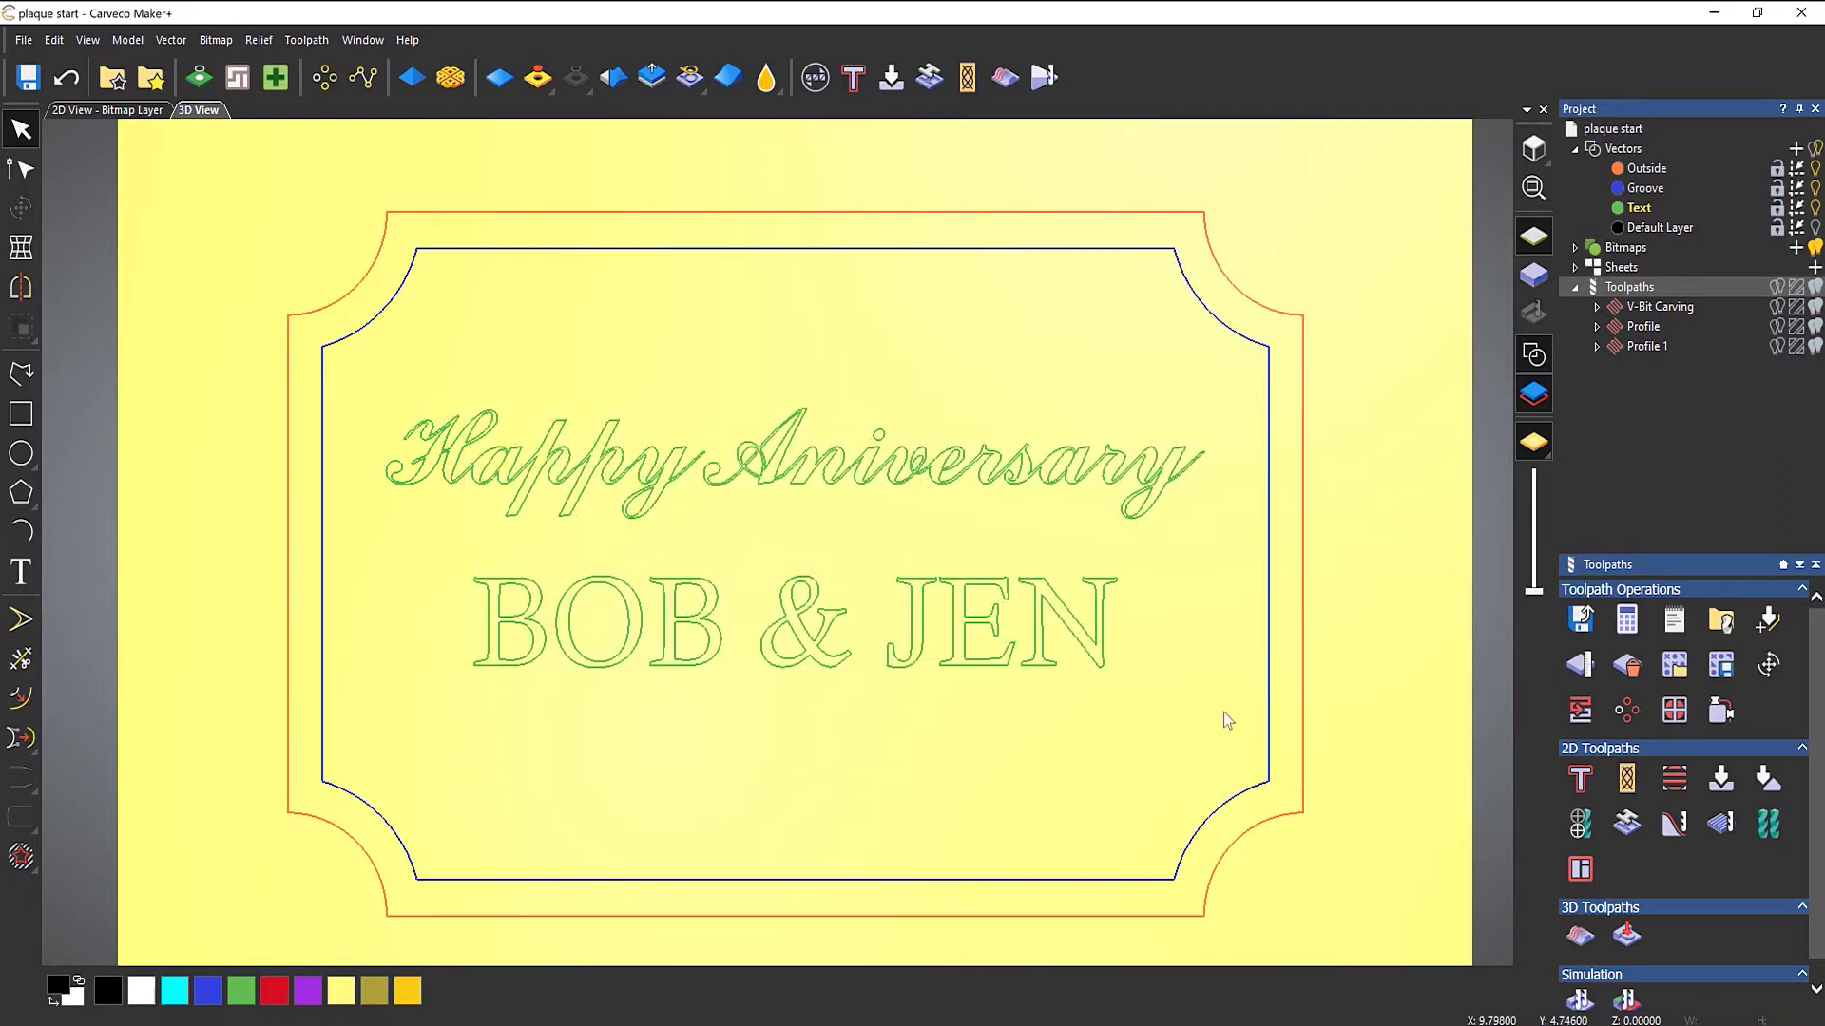
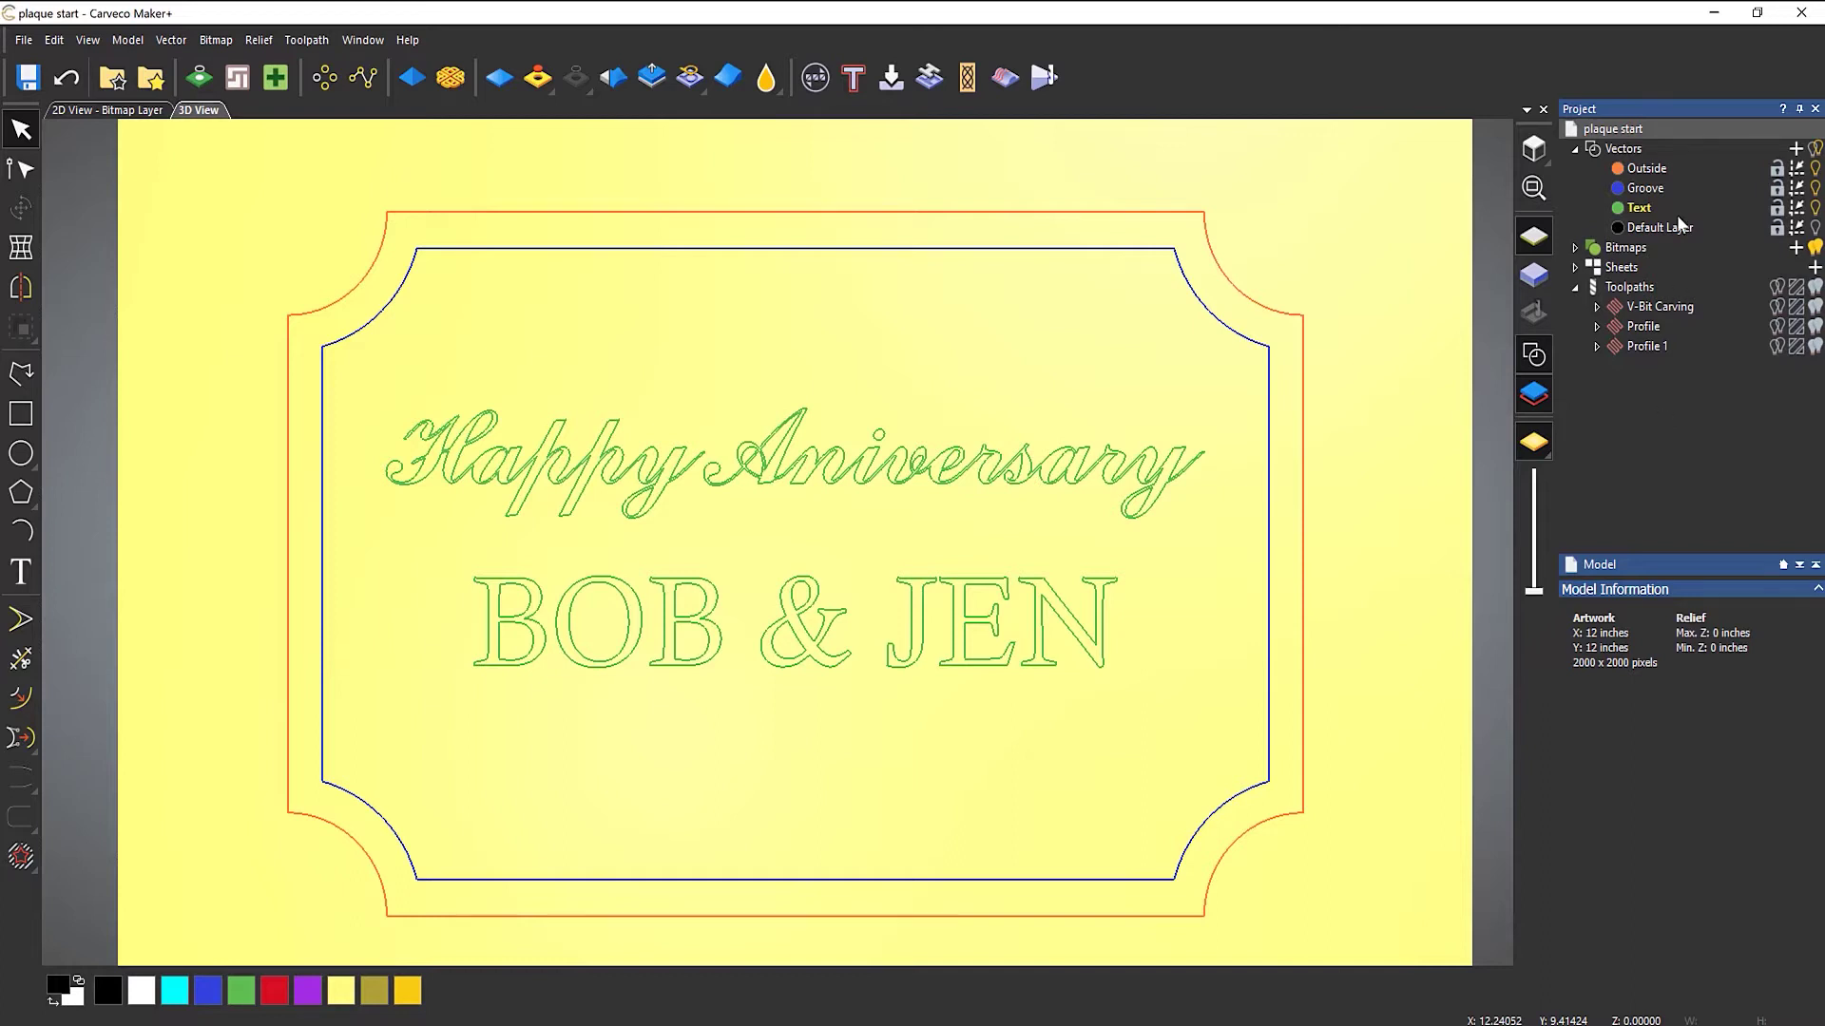
Examine the file formats offered for exporting the vector layers, leaving without saving a file
left_click(1623, 150)
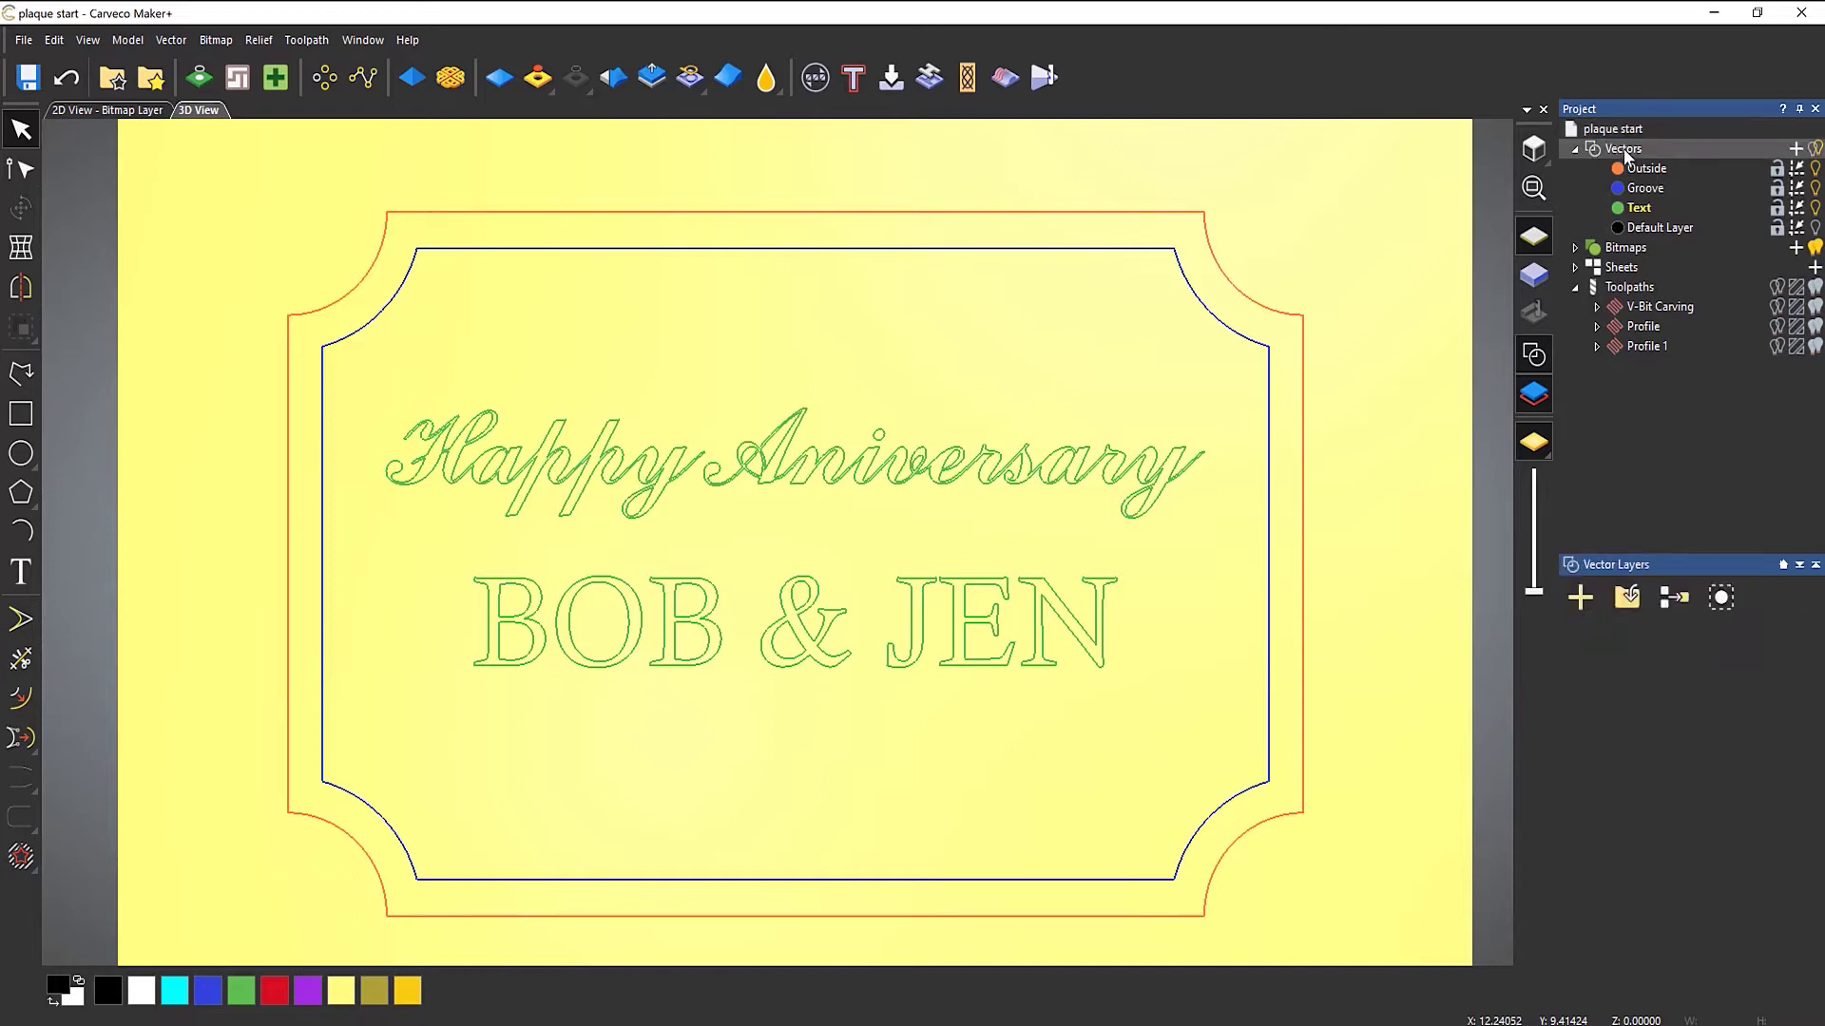
right_click(1625, 153)
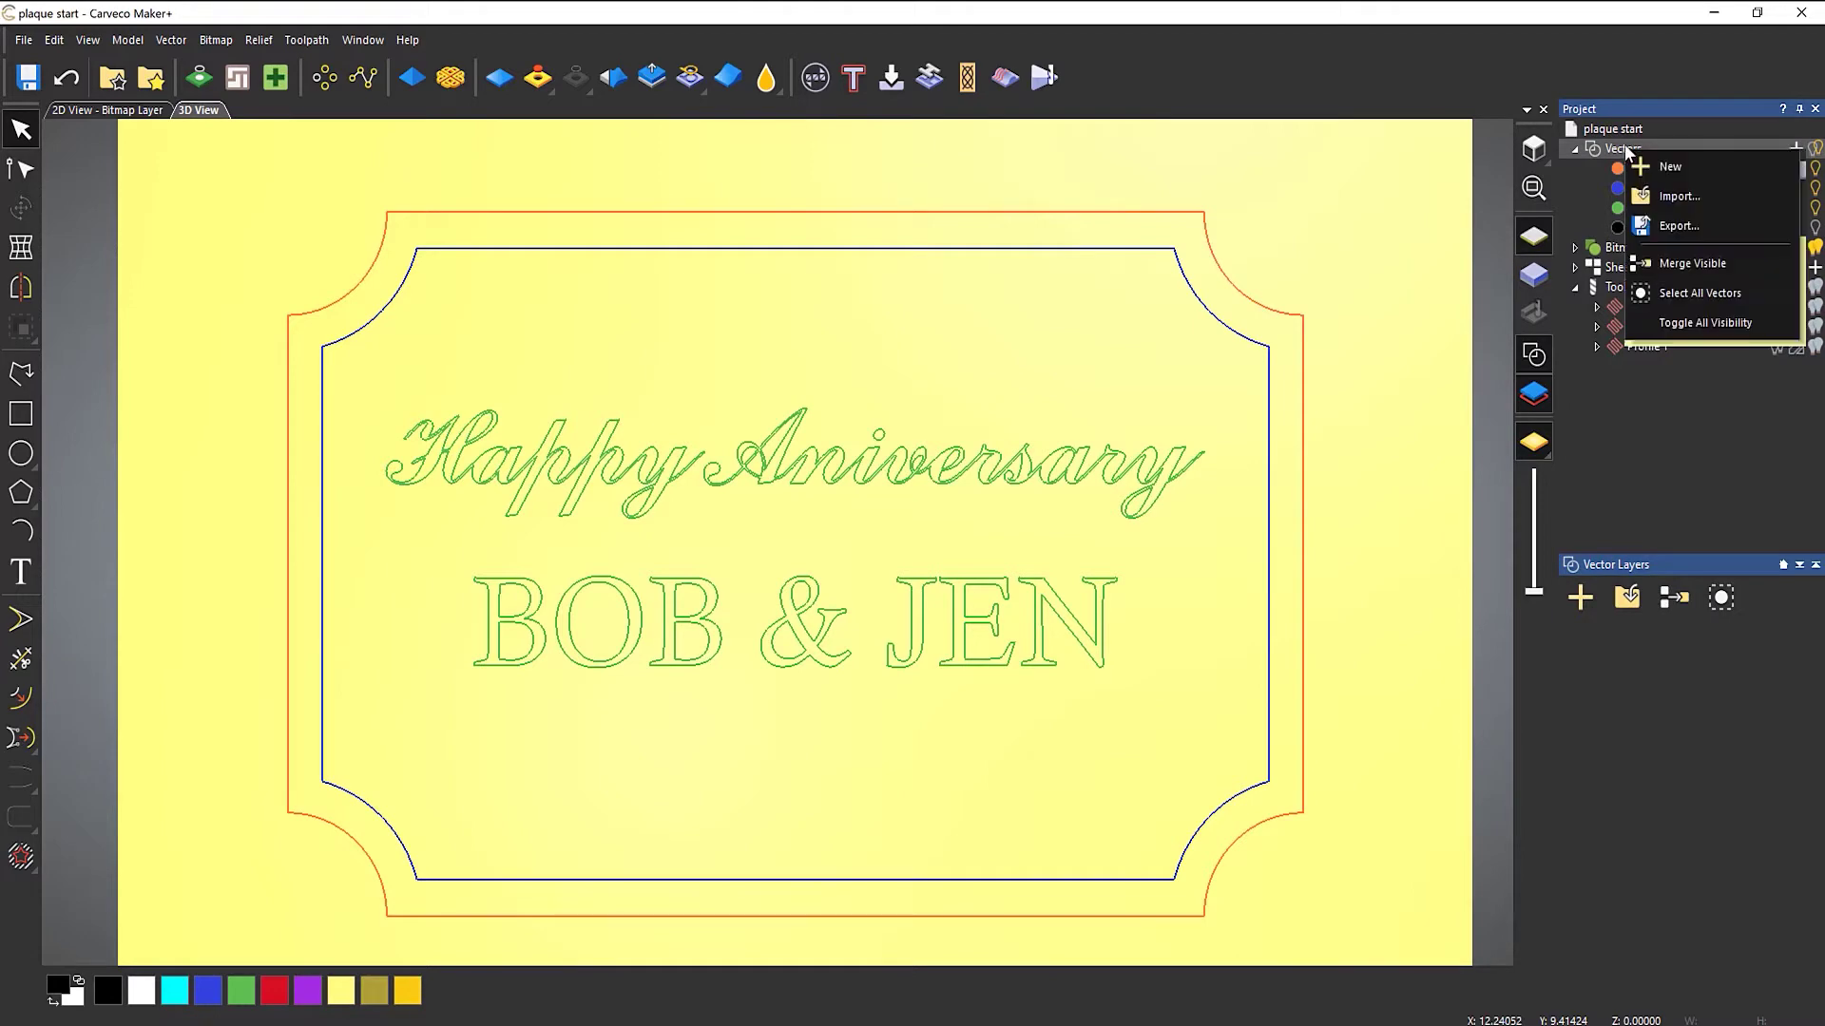
left_click(1674, 228)
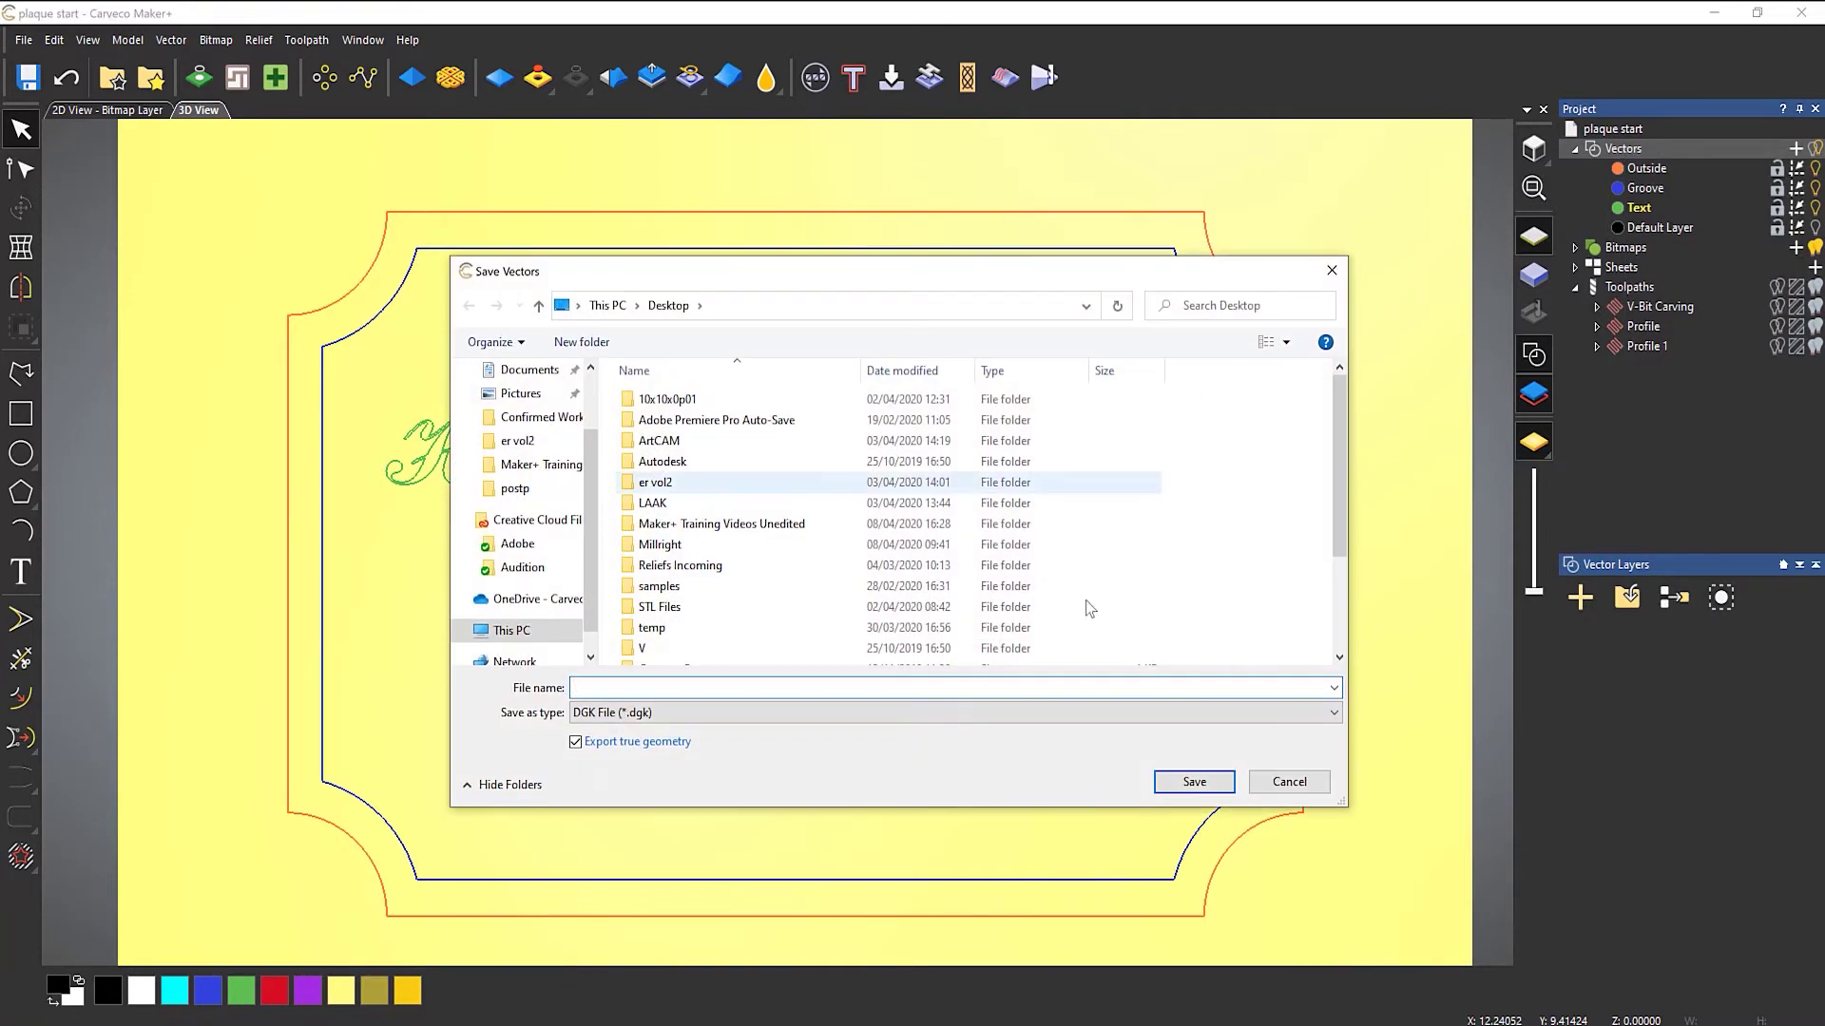
left_click(719, 727)
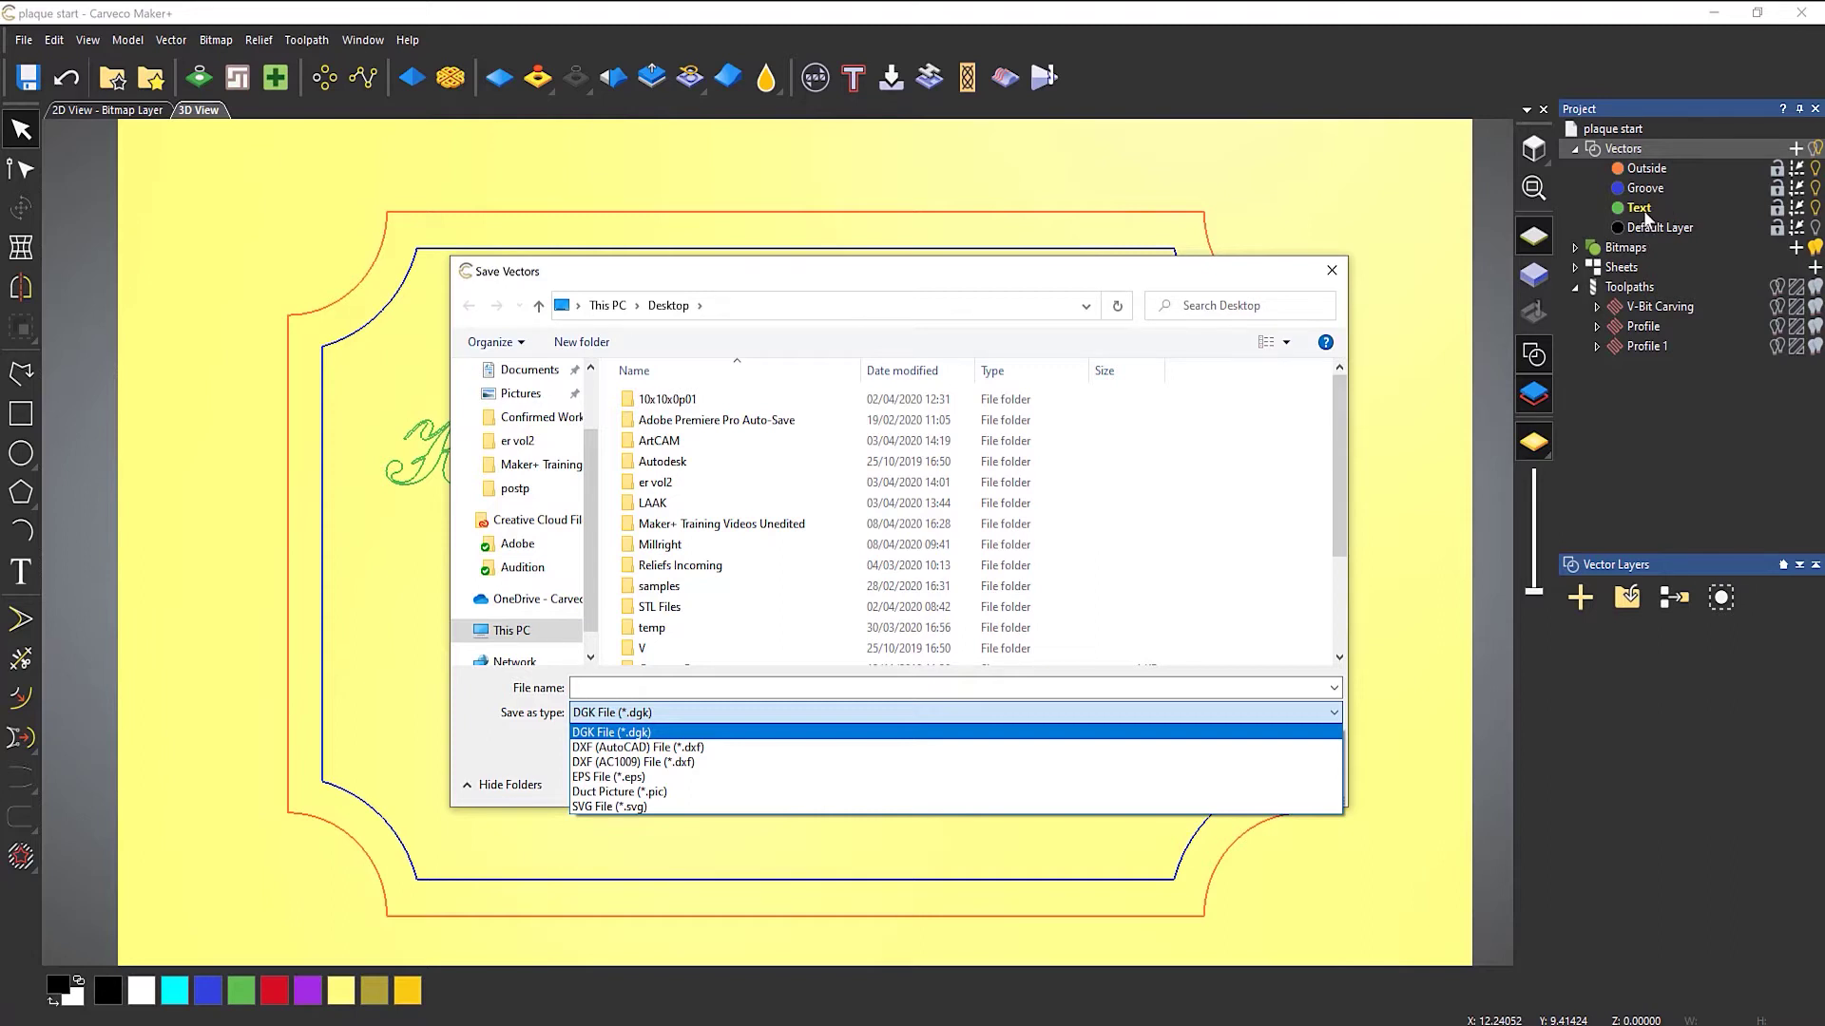
left_click(1340, 504)
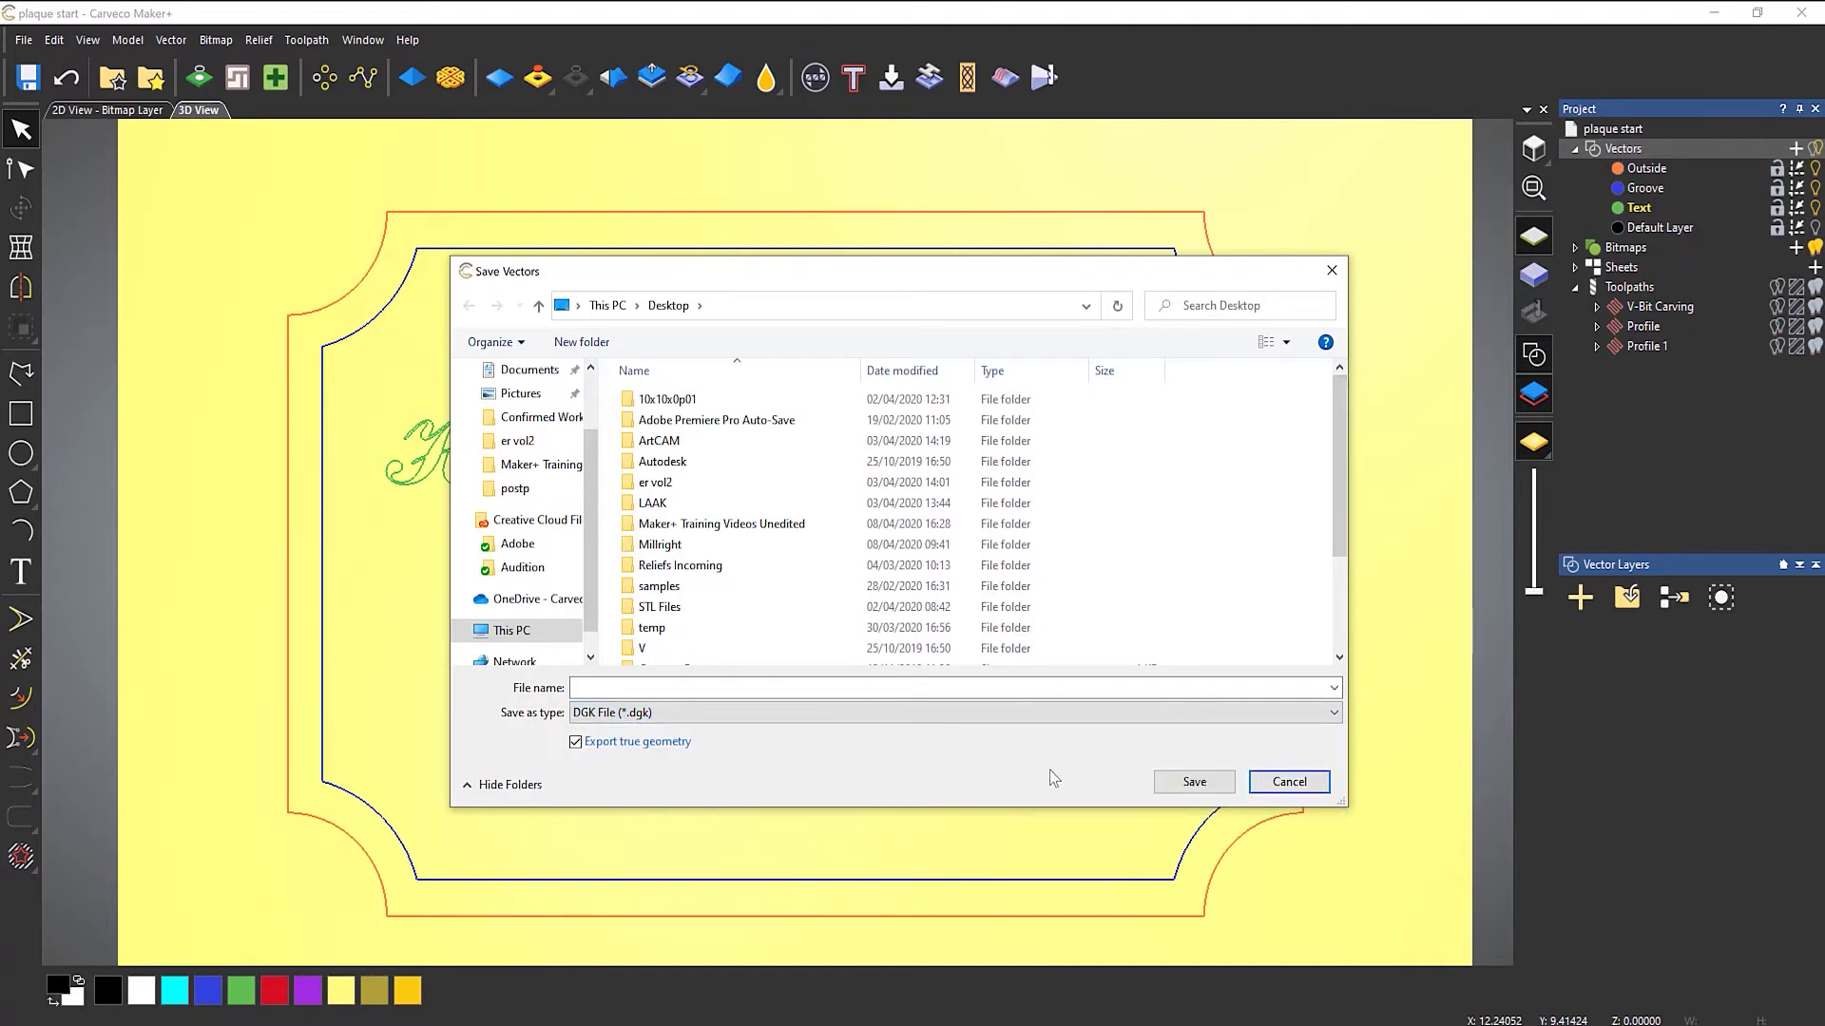
left_click(684, 714)
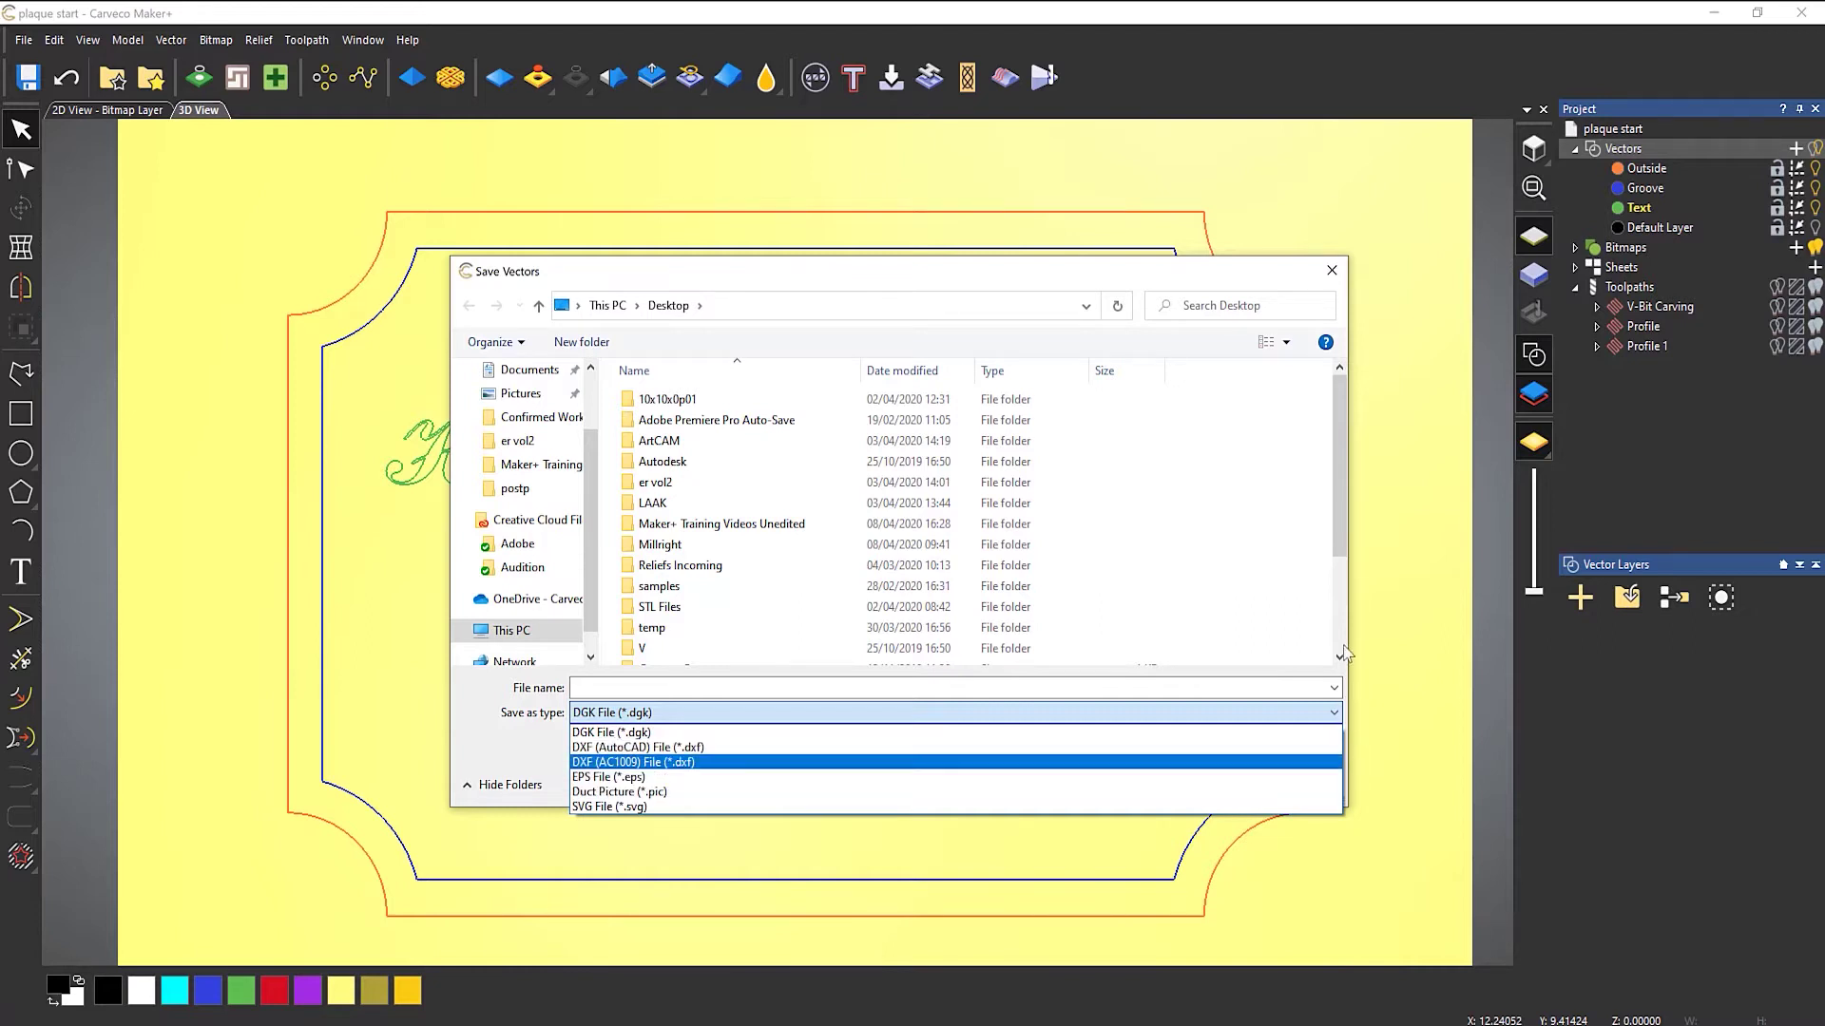
left_click(1340, 713)
left_click(1305, 785)
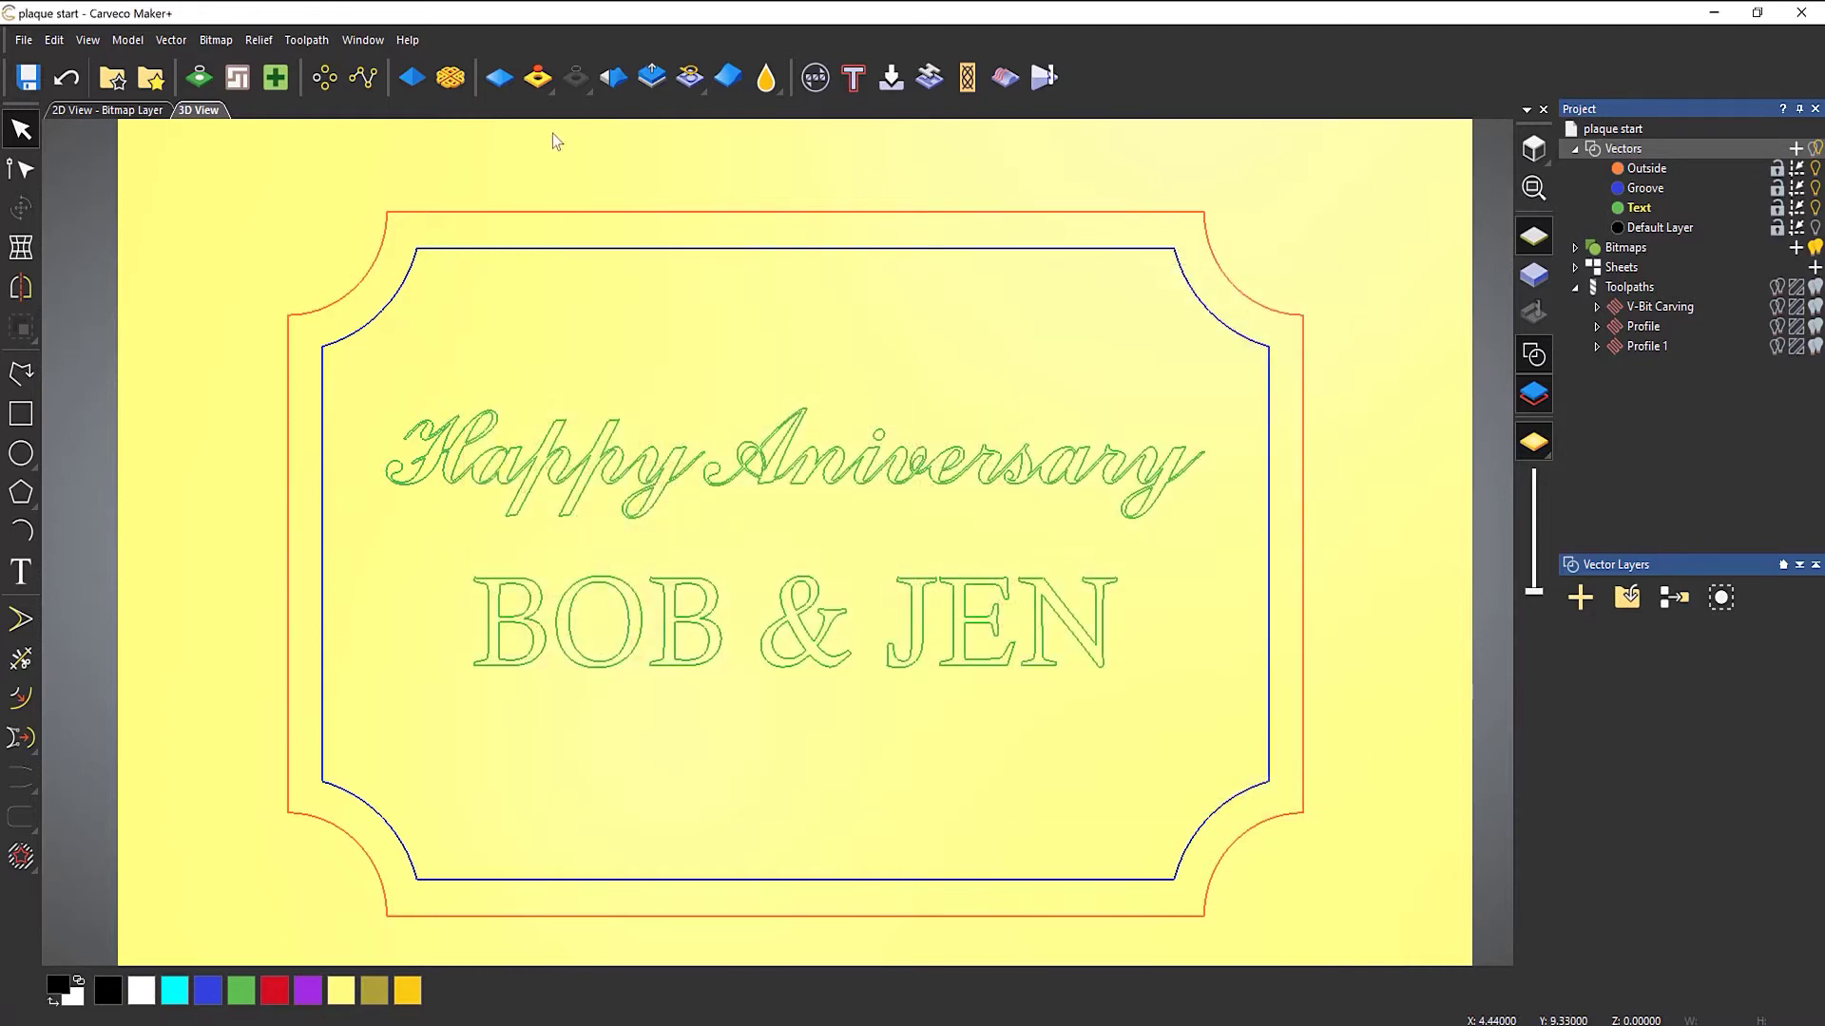
Search the reference help for "dxf" and open the topic on exporting vector layers
left_click(413, 43)
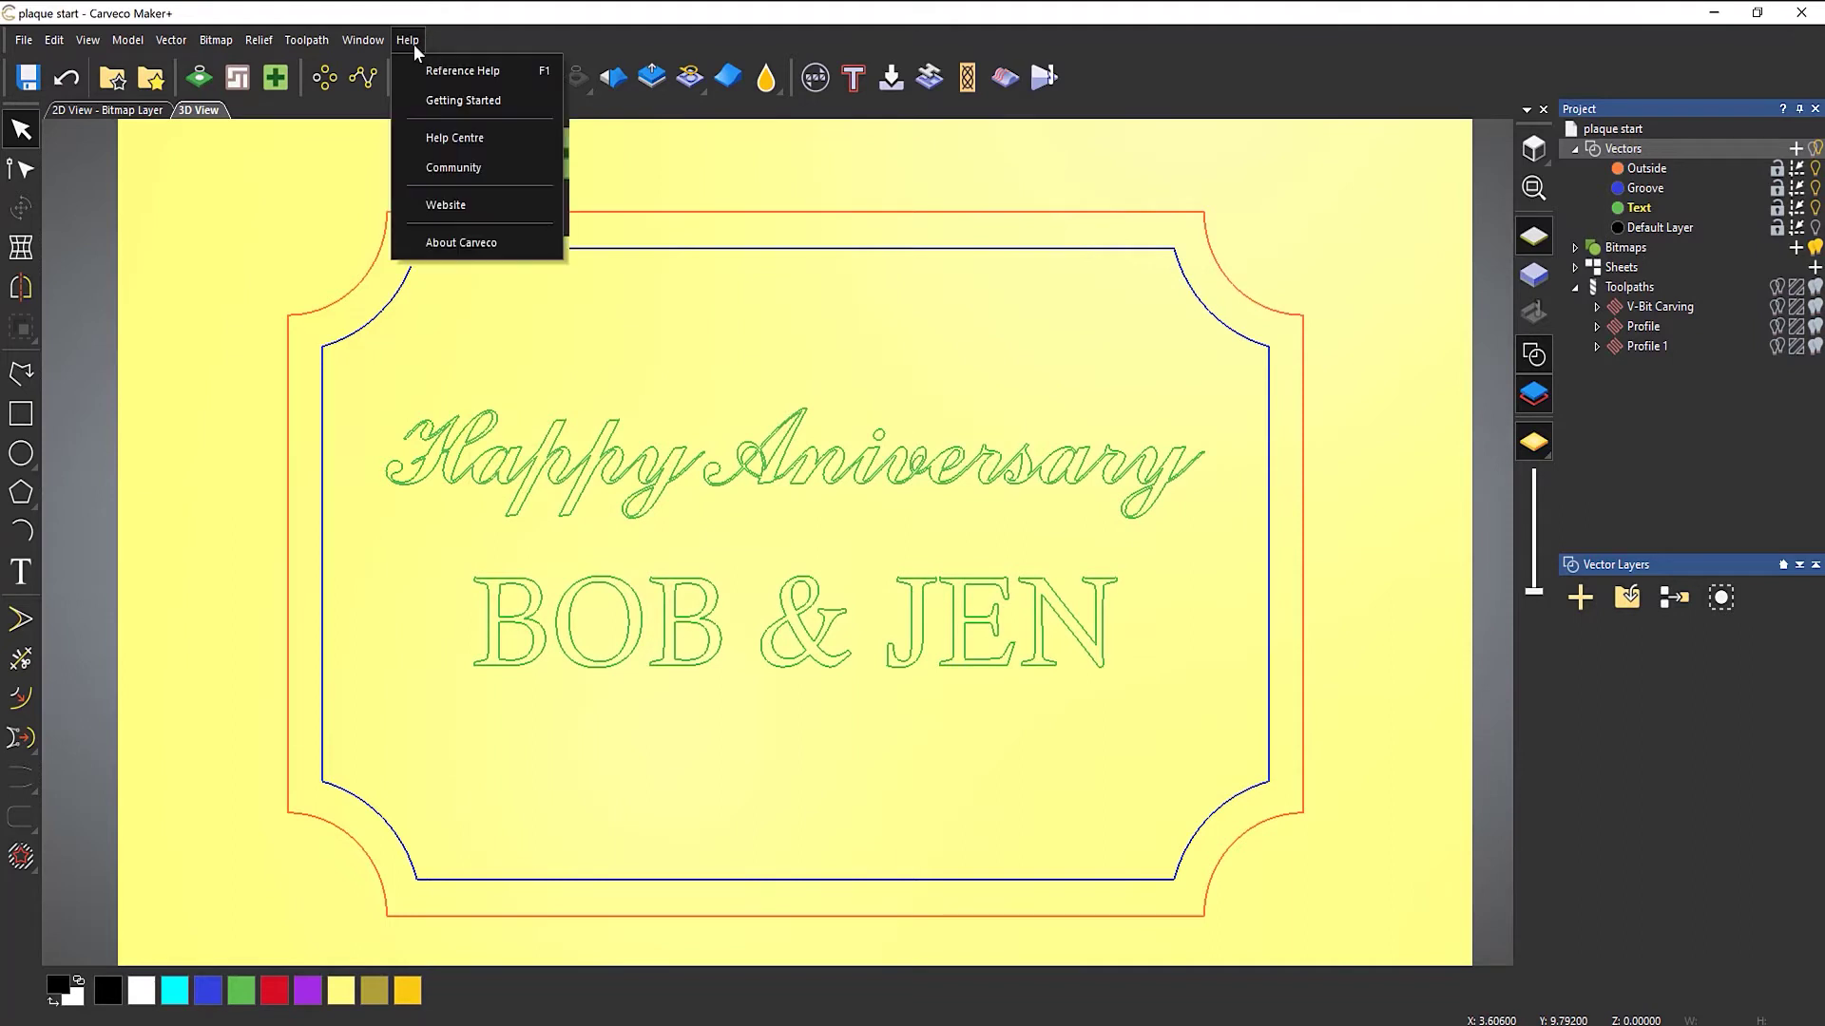
left_click(464, 71)
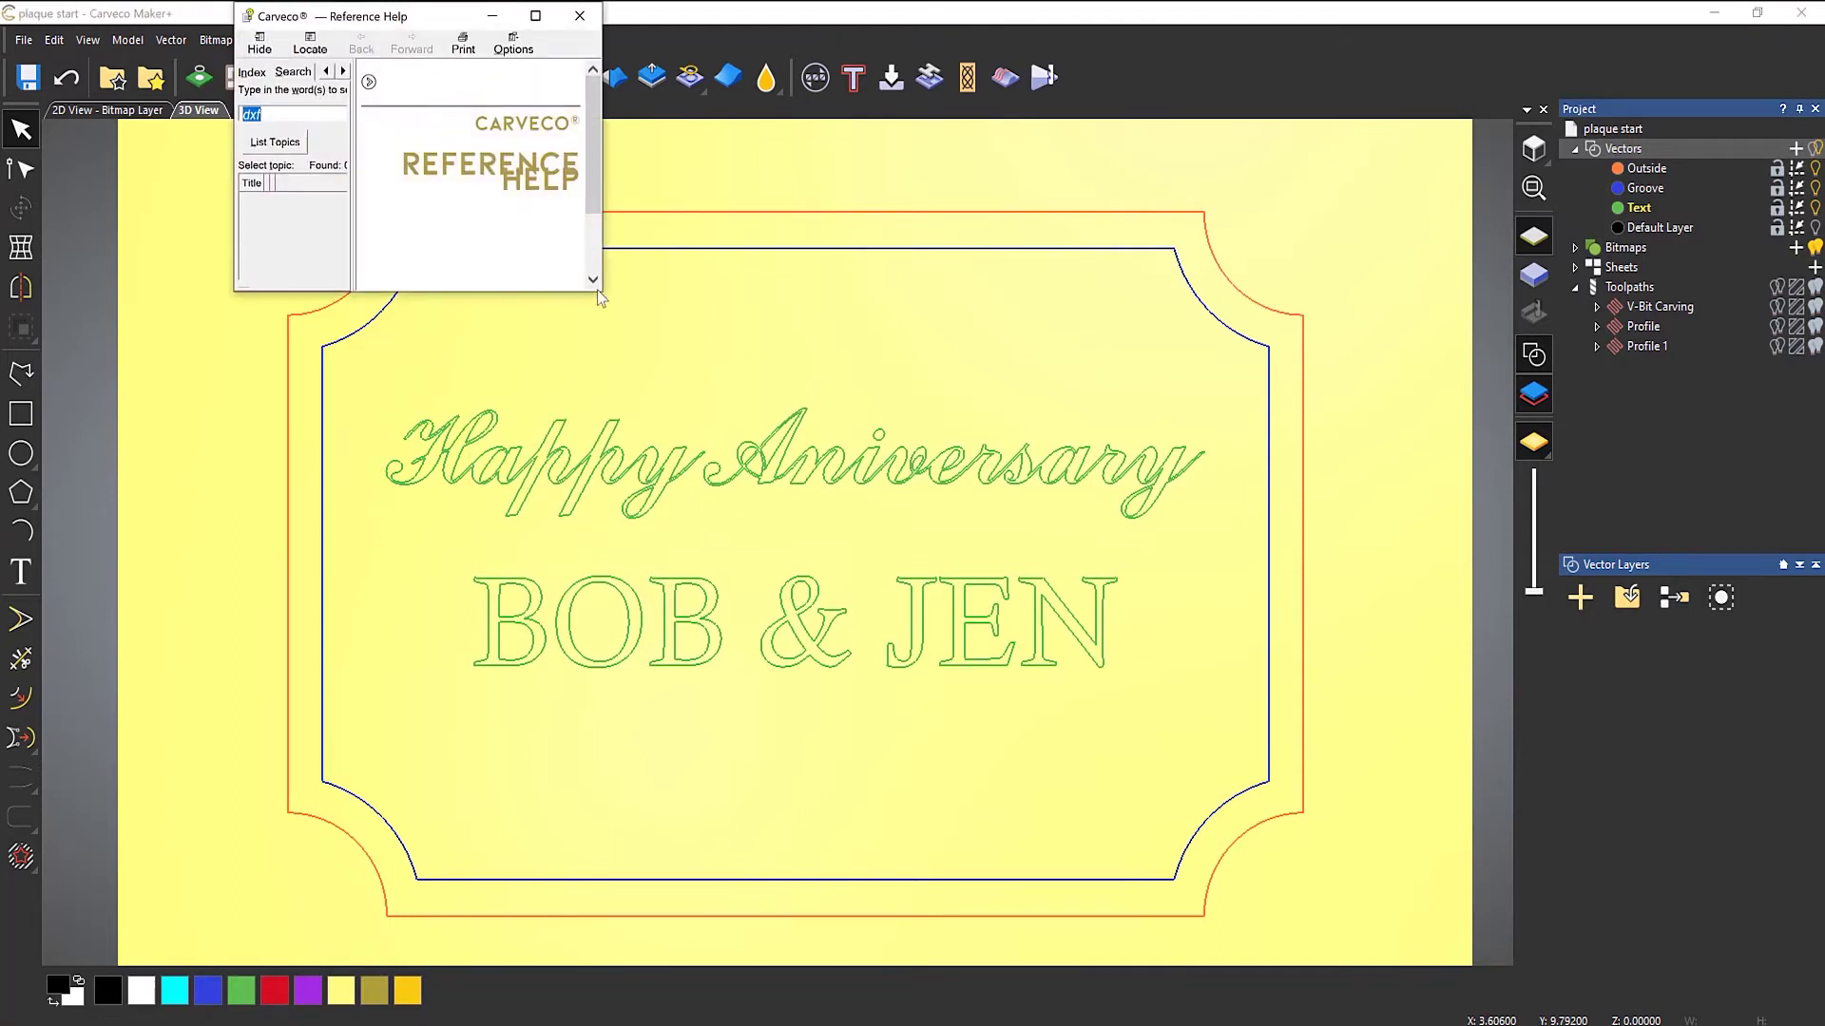
left_click_drag(597, 290, 1228, 771)
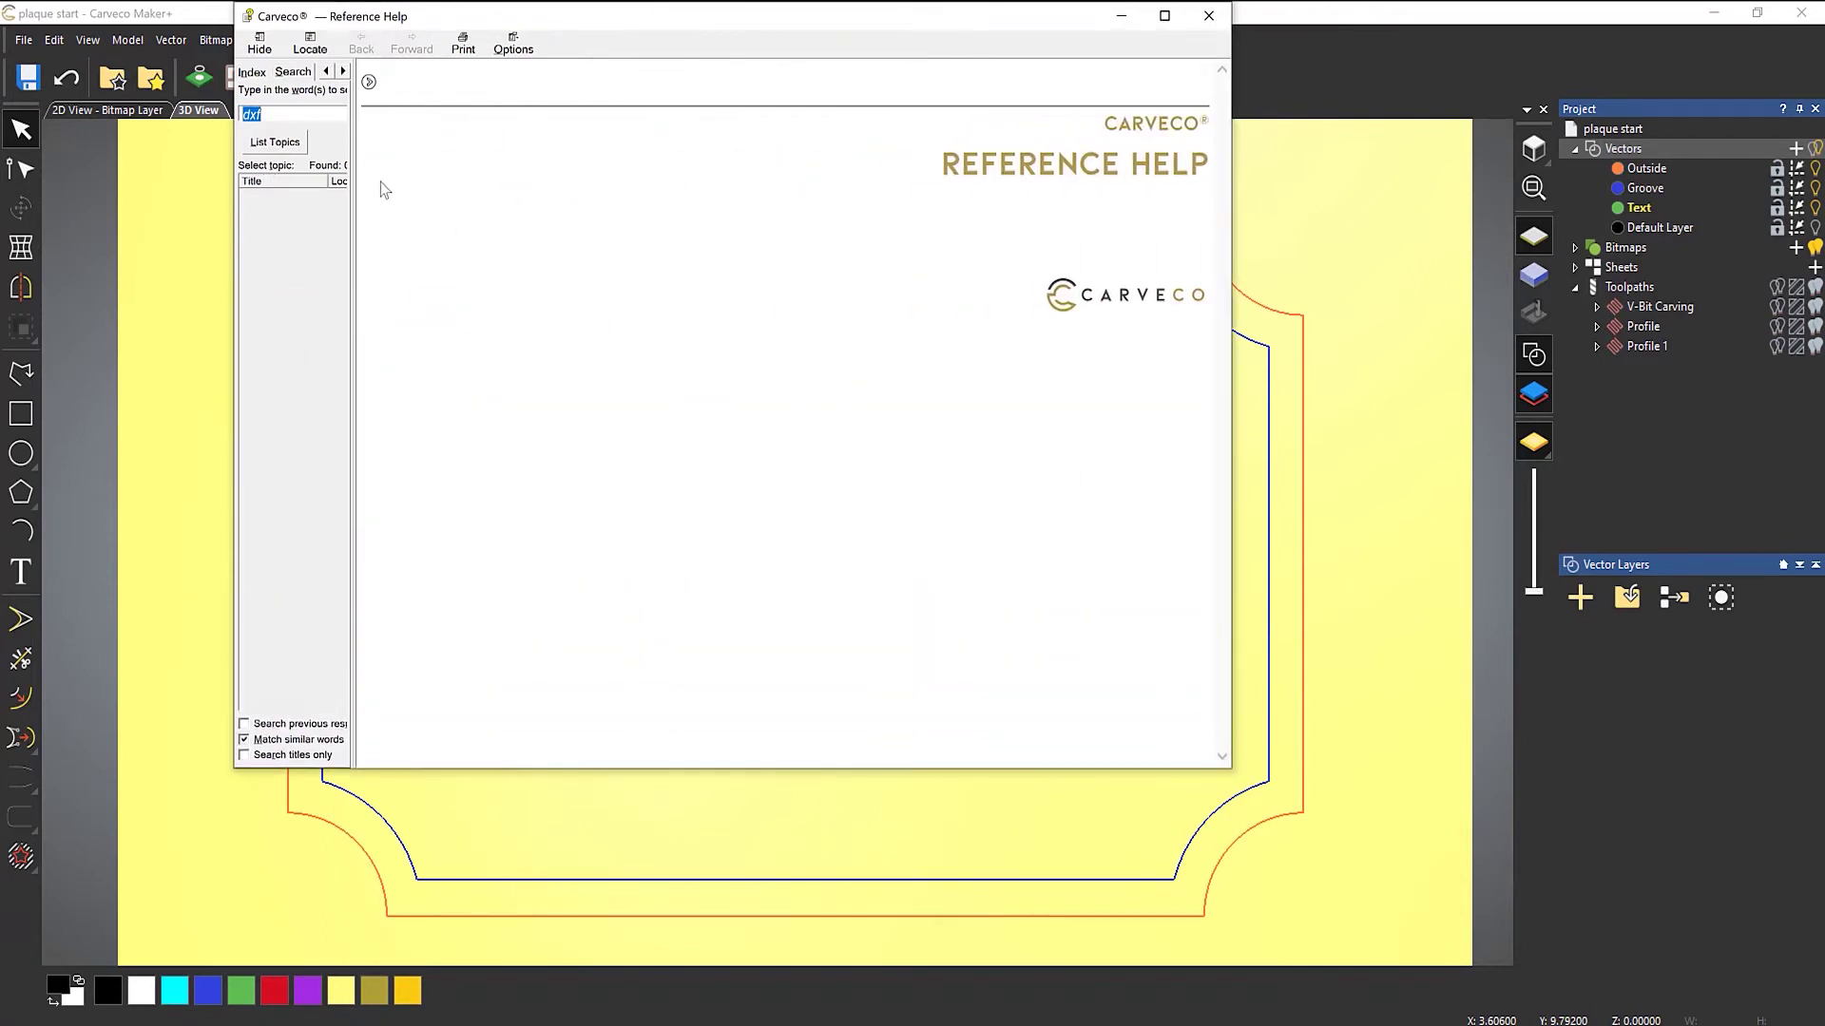
left_click(271, 115)
key("Return")
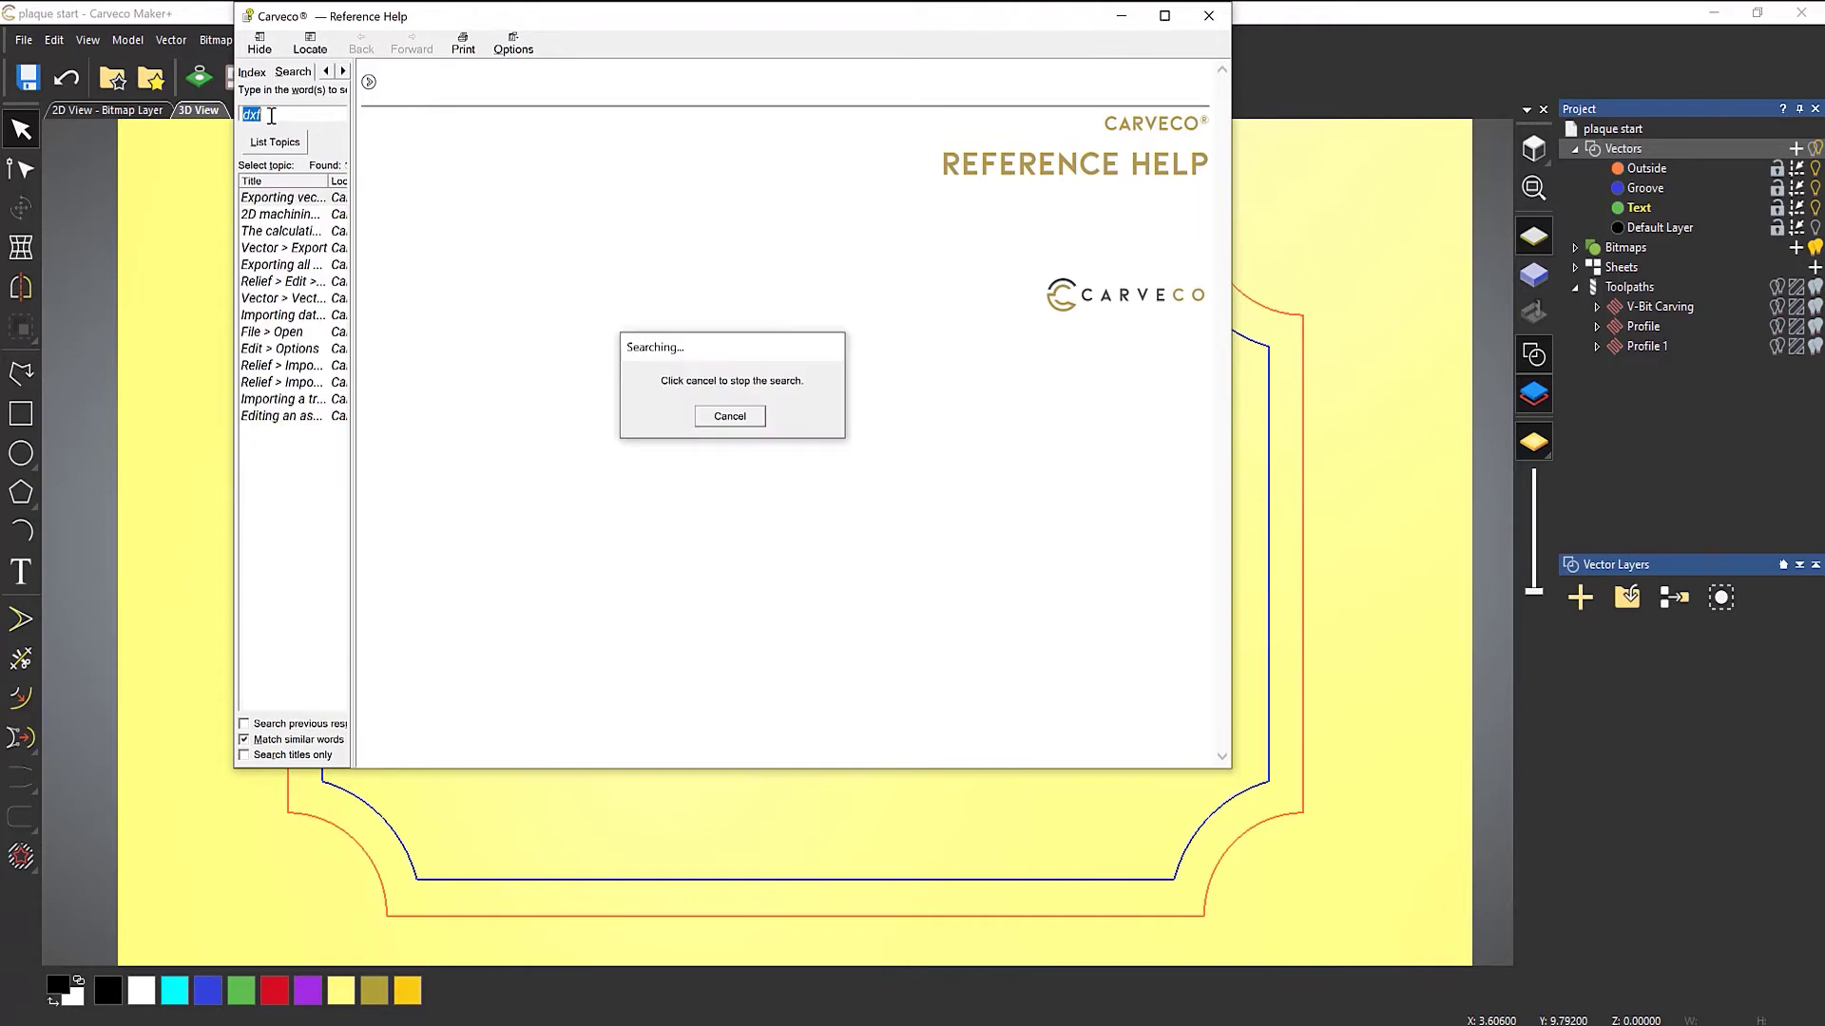
left_click(287, 200)
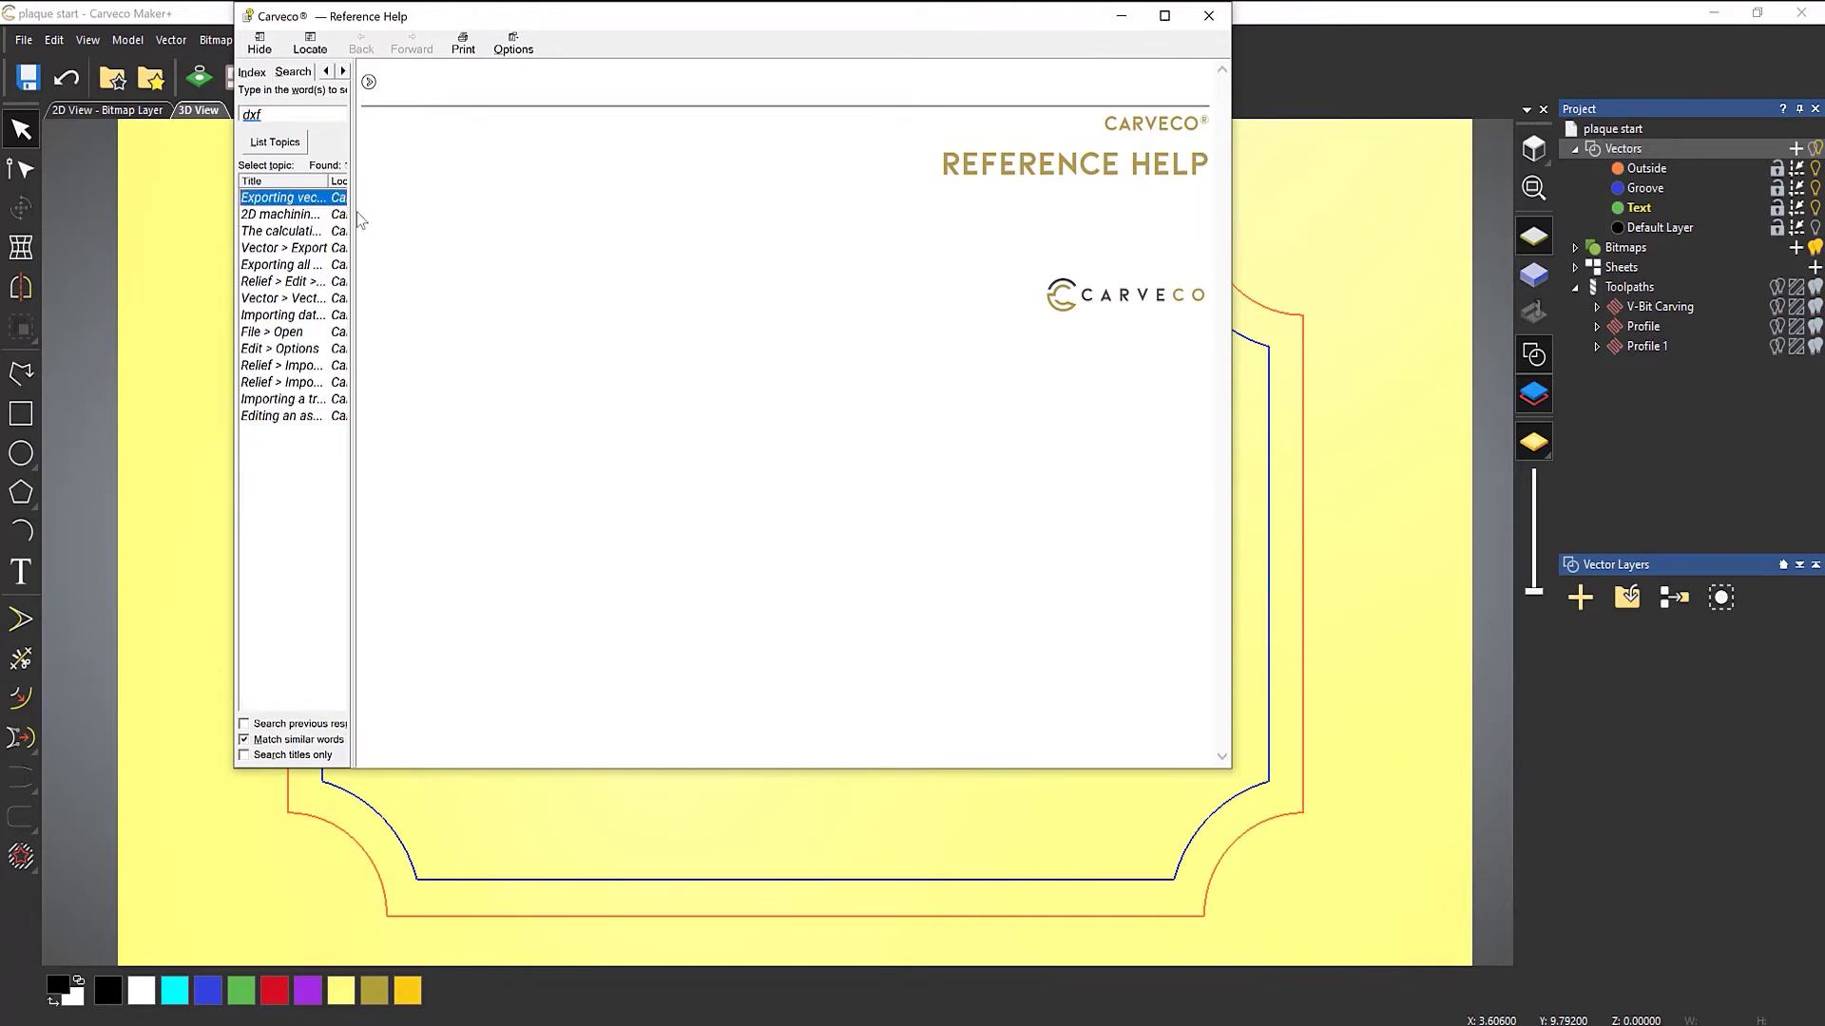
left_click_drag(362, 214, 450, 214)
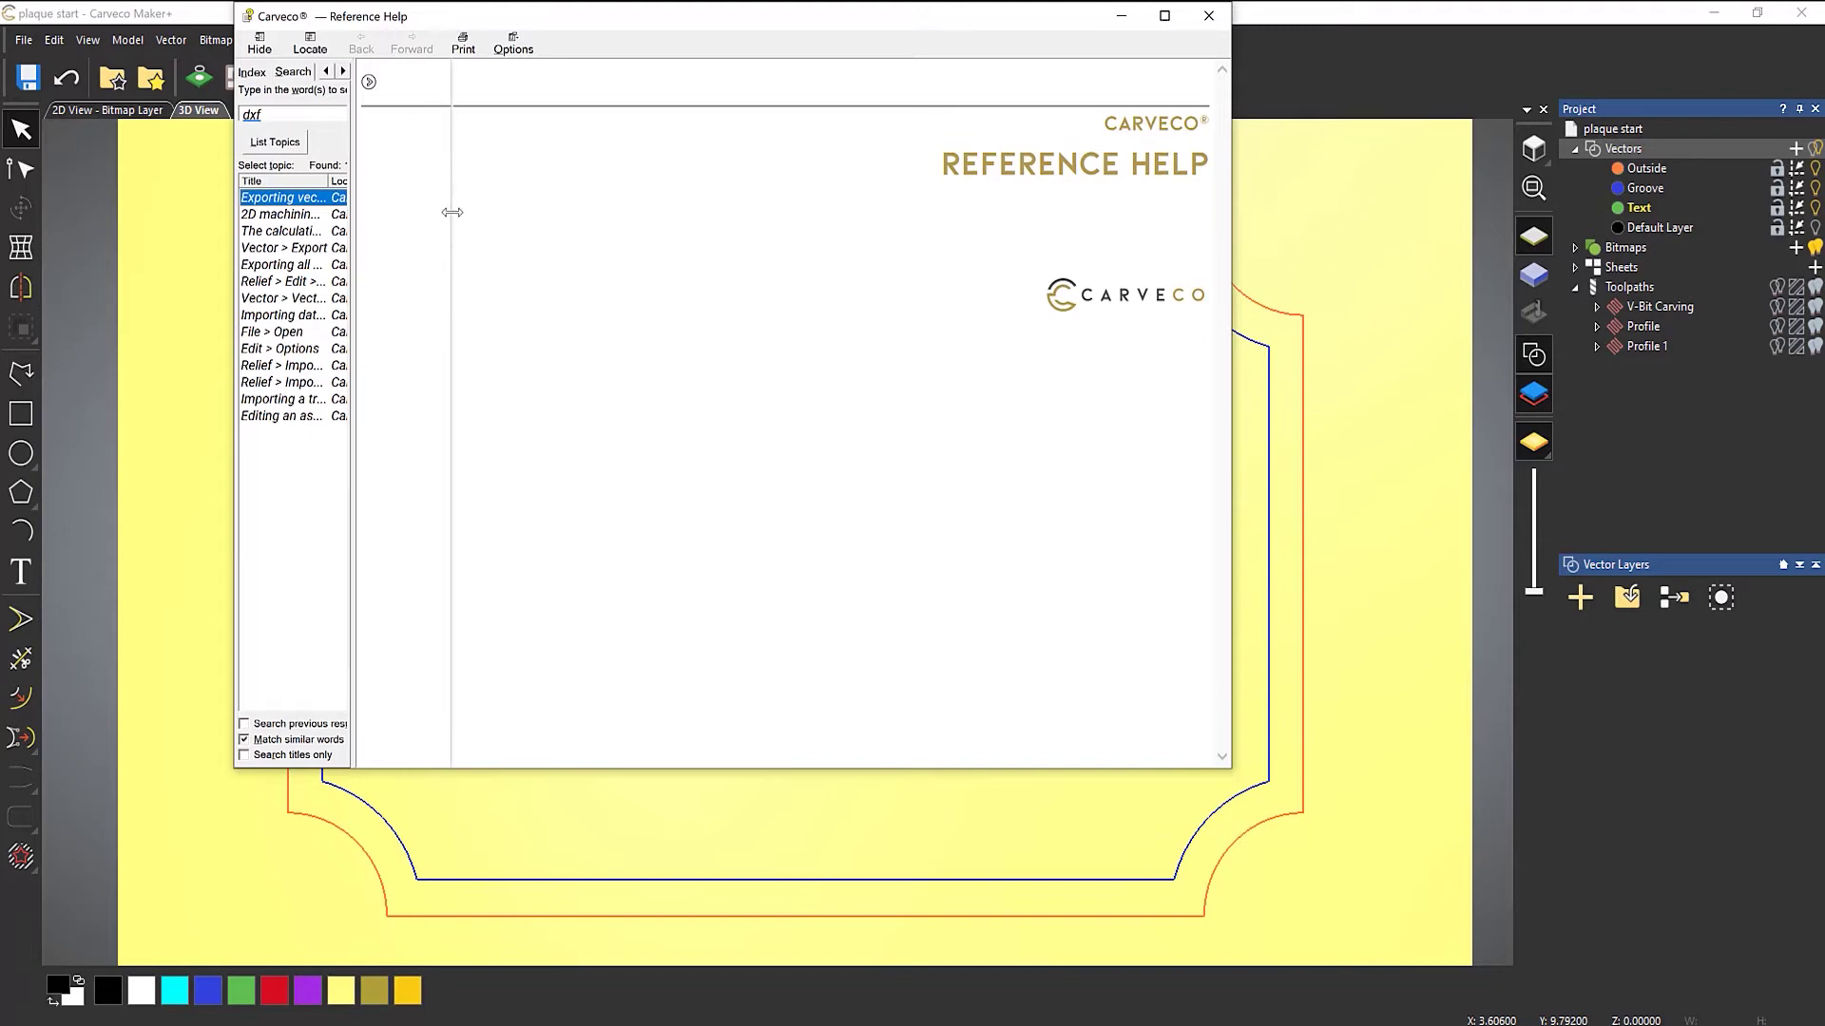
double_click(306, 201)
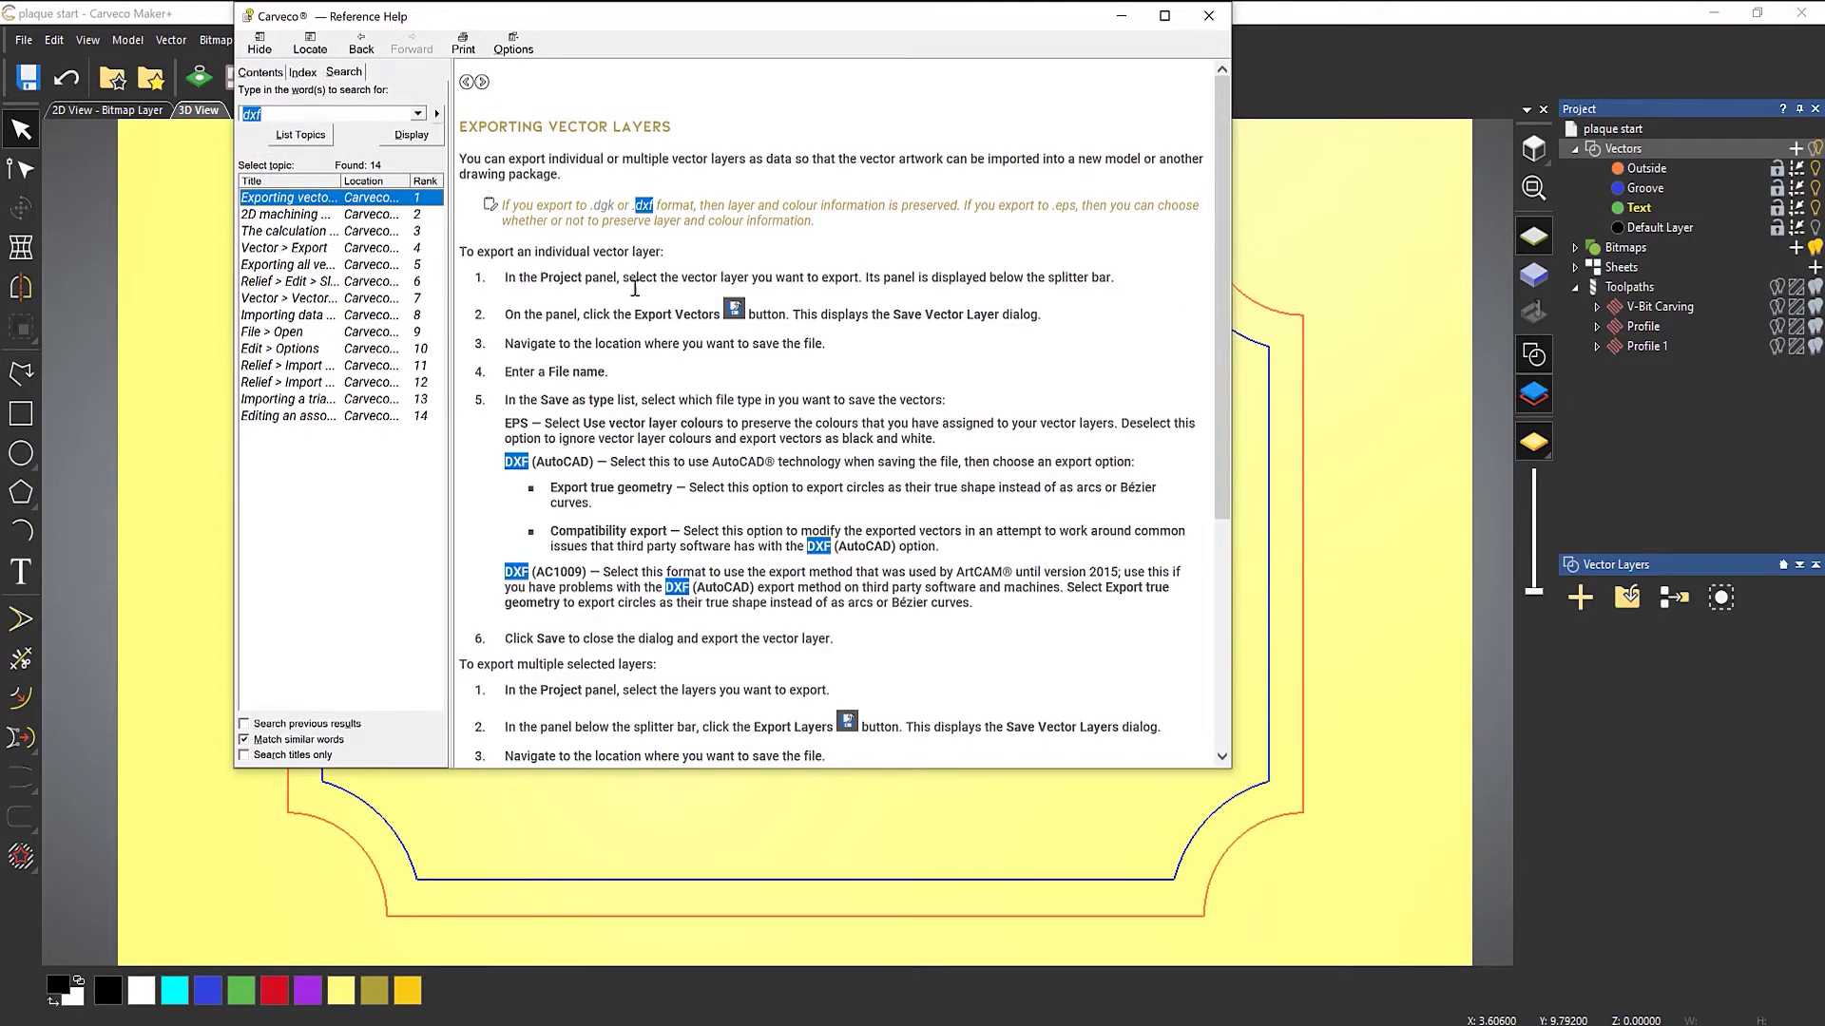
Read the help topic's explanation of the DXF (AC1009) export format
scroll(567, 496, "down", 2)
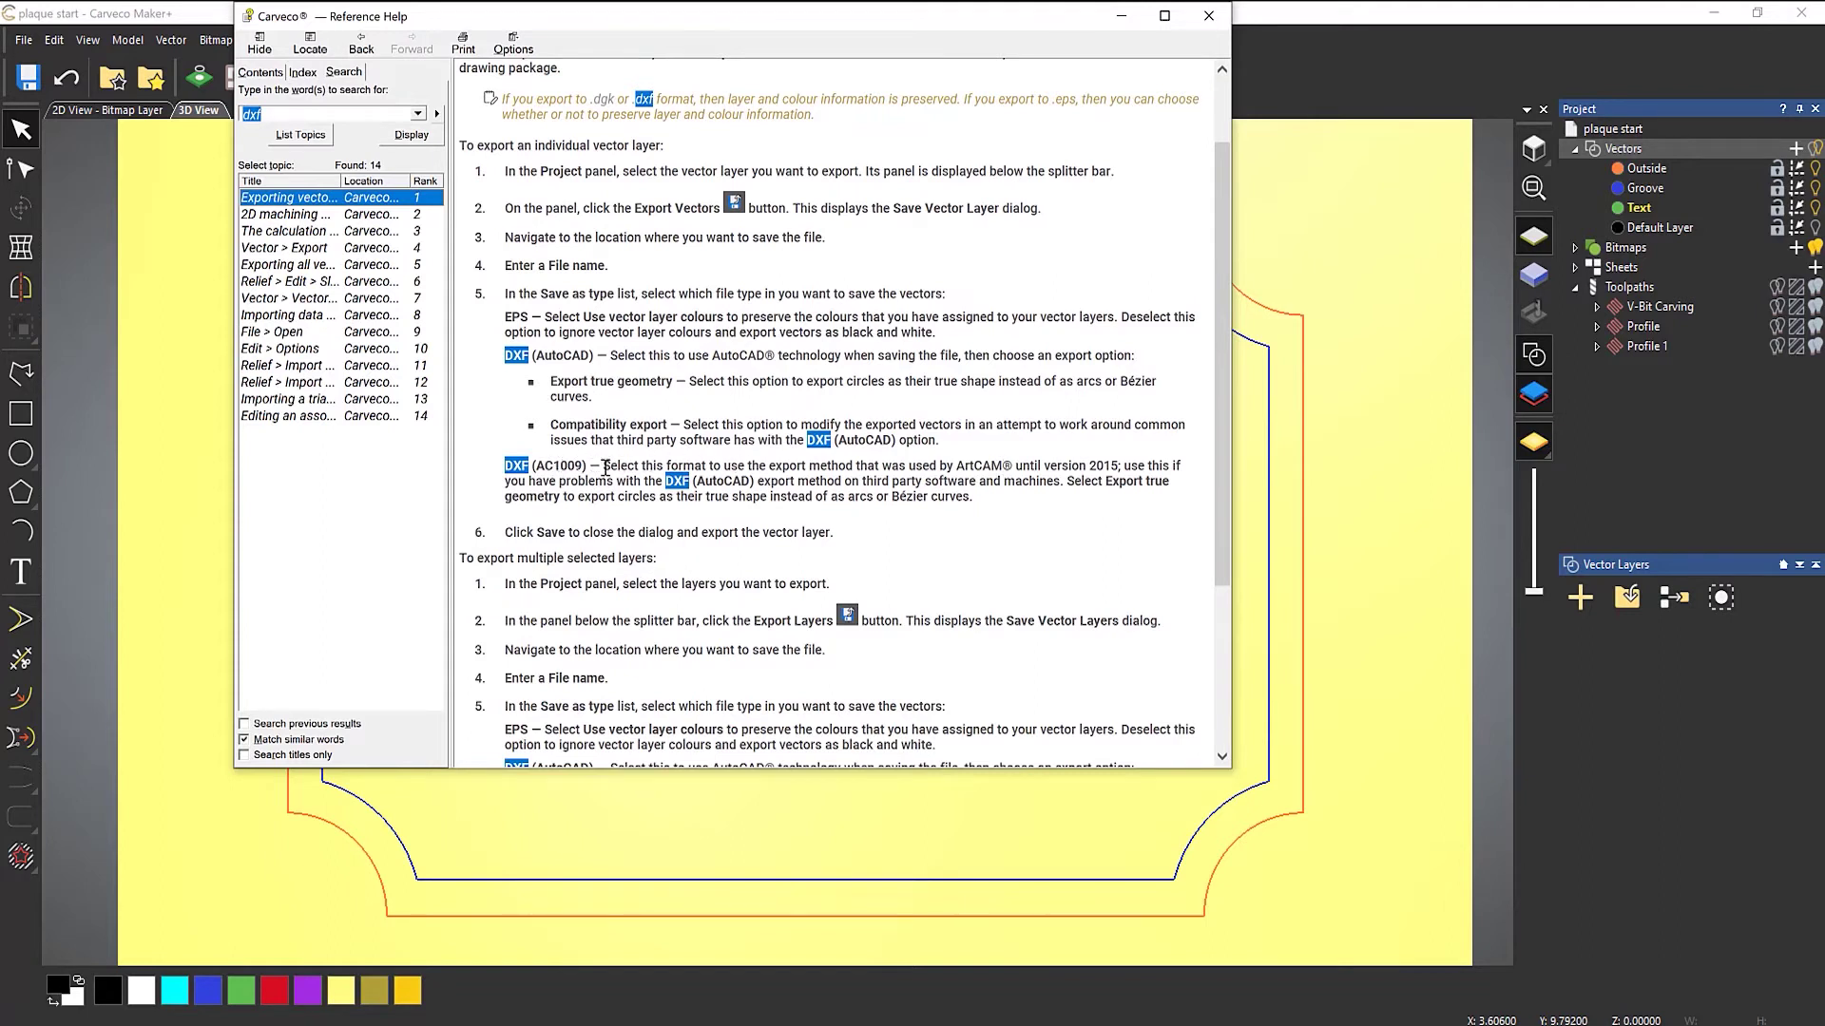
left_click_drag(608, 467, 1192, 471)
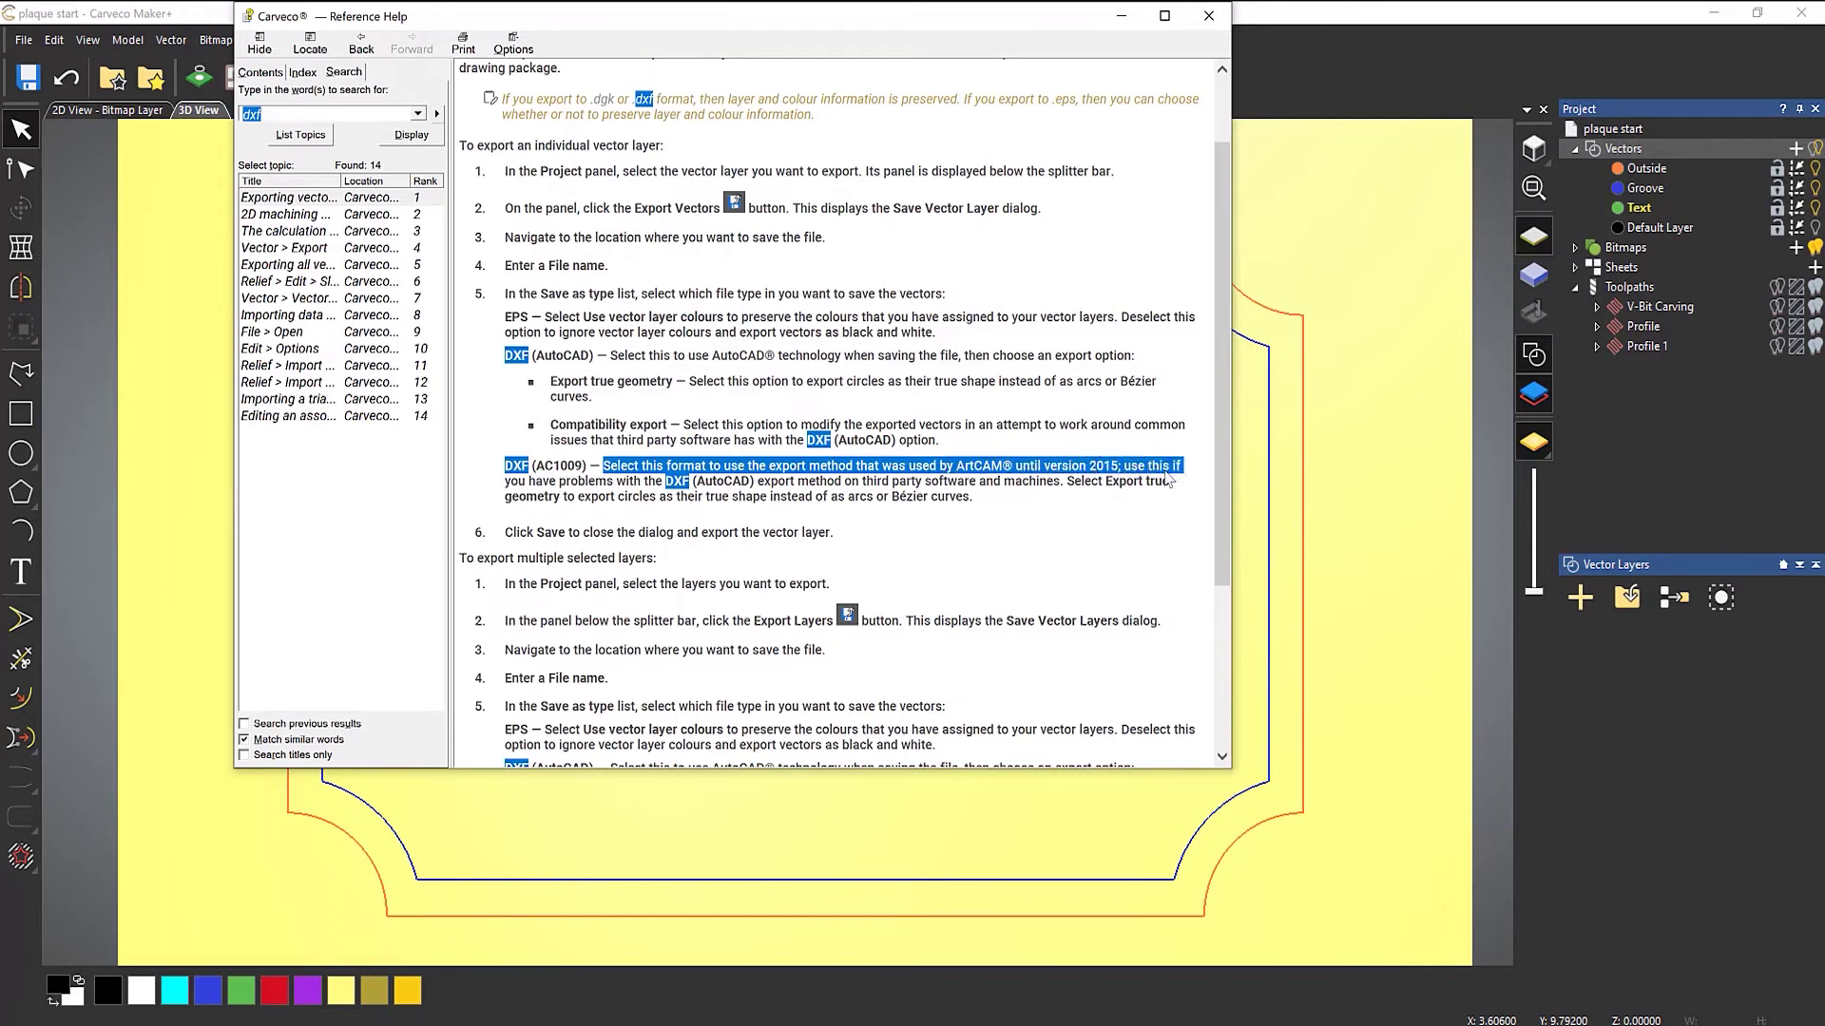
left_click(1023, 489)
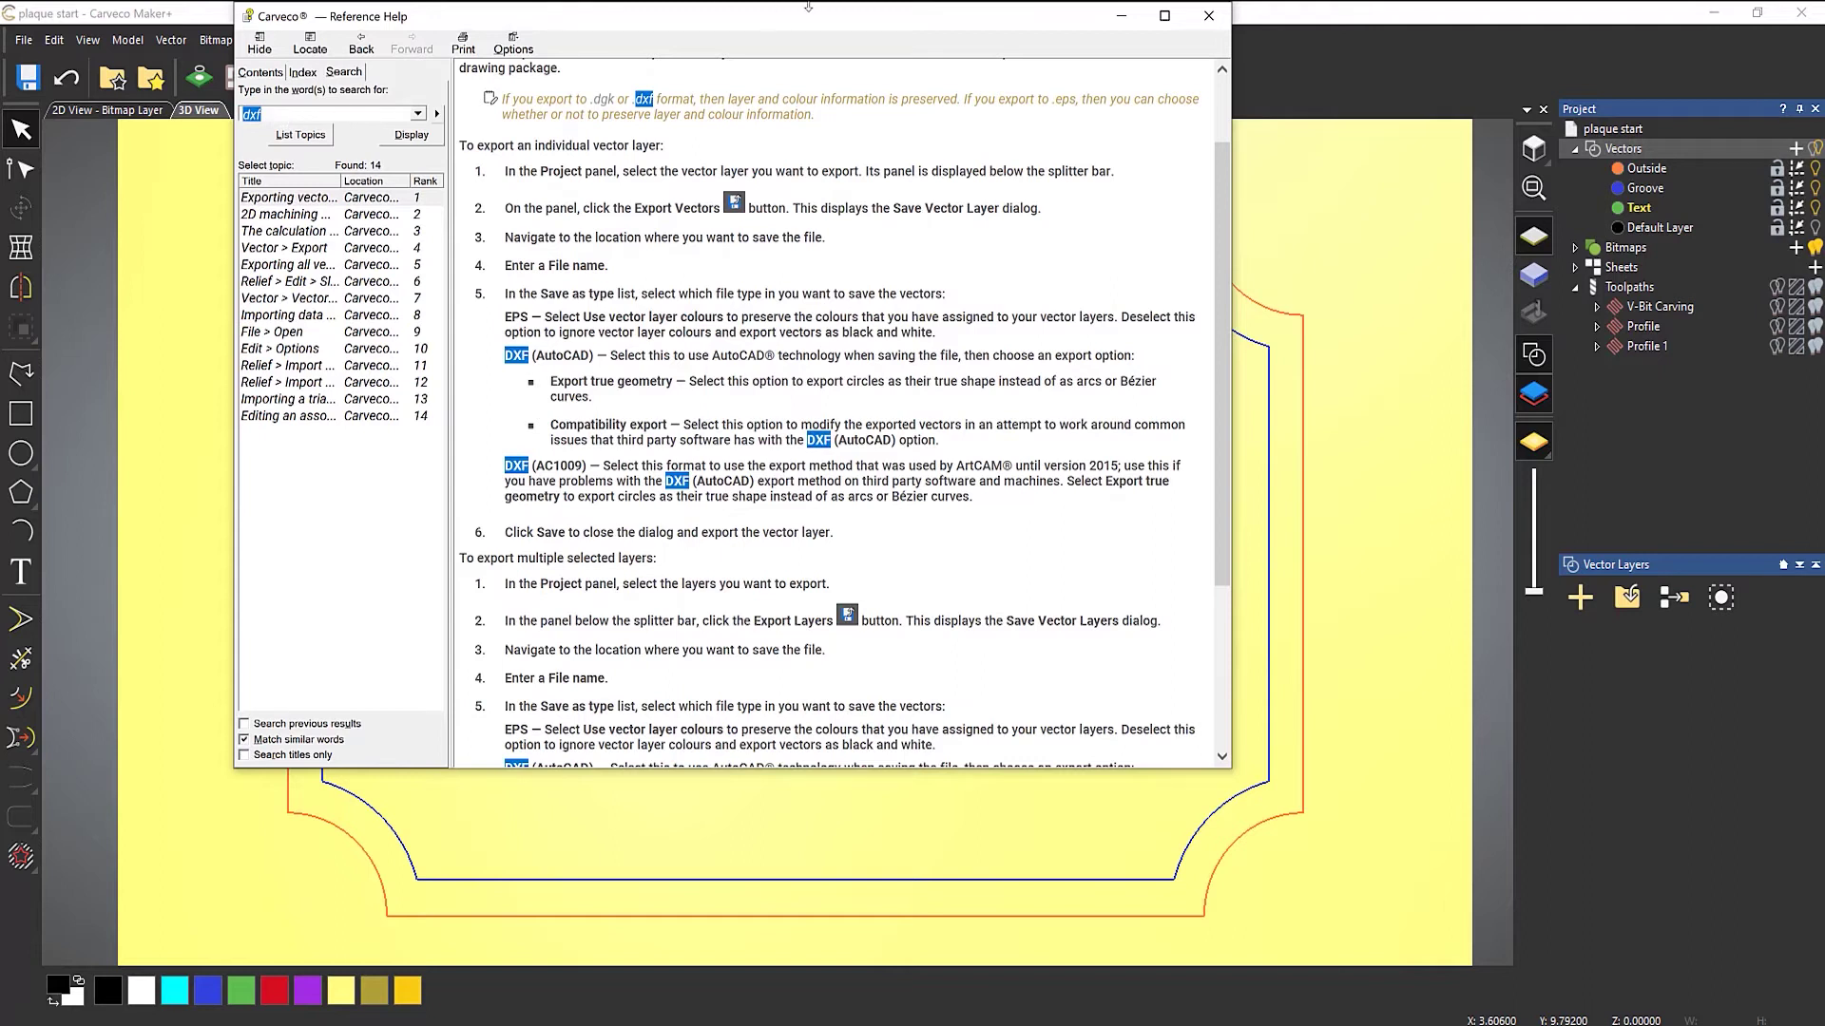
Export all the vector layers to the Desktop as a DXF (AutoCAD) file named "plaque vectors", with true geometry
left_click(1209, 16)
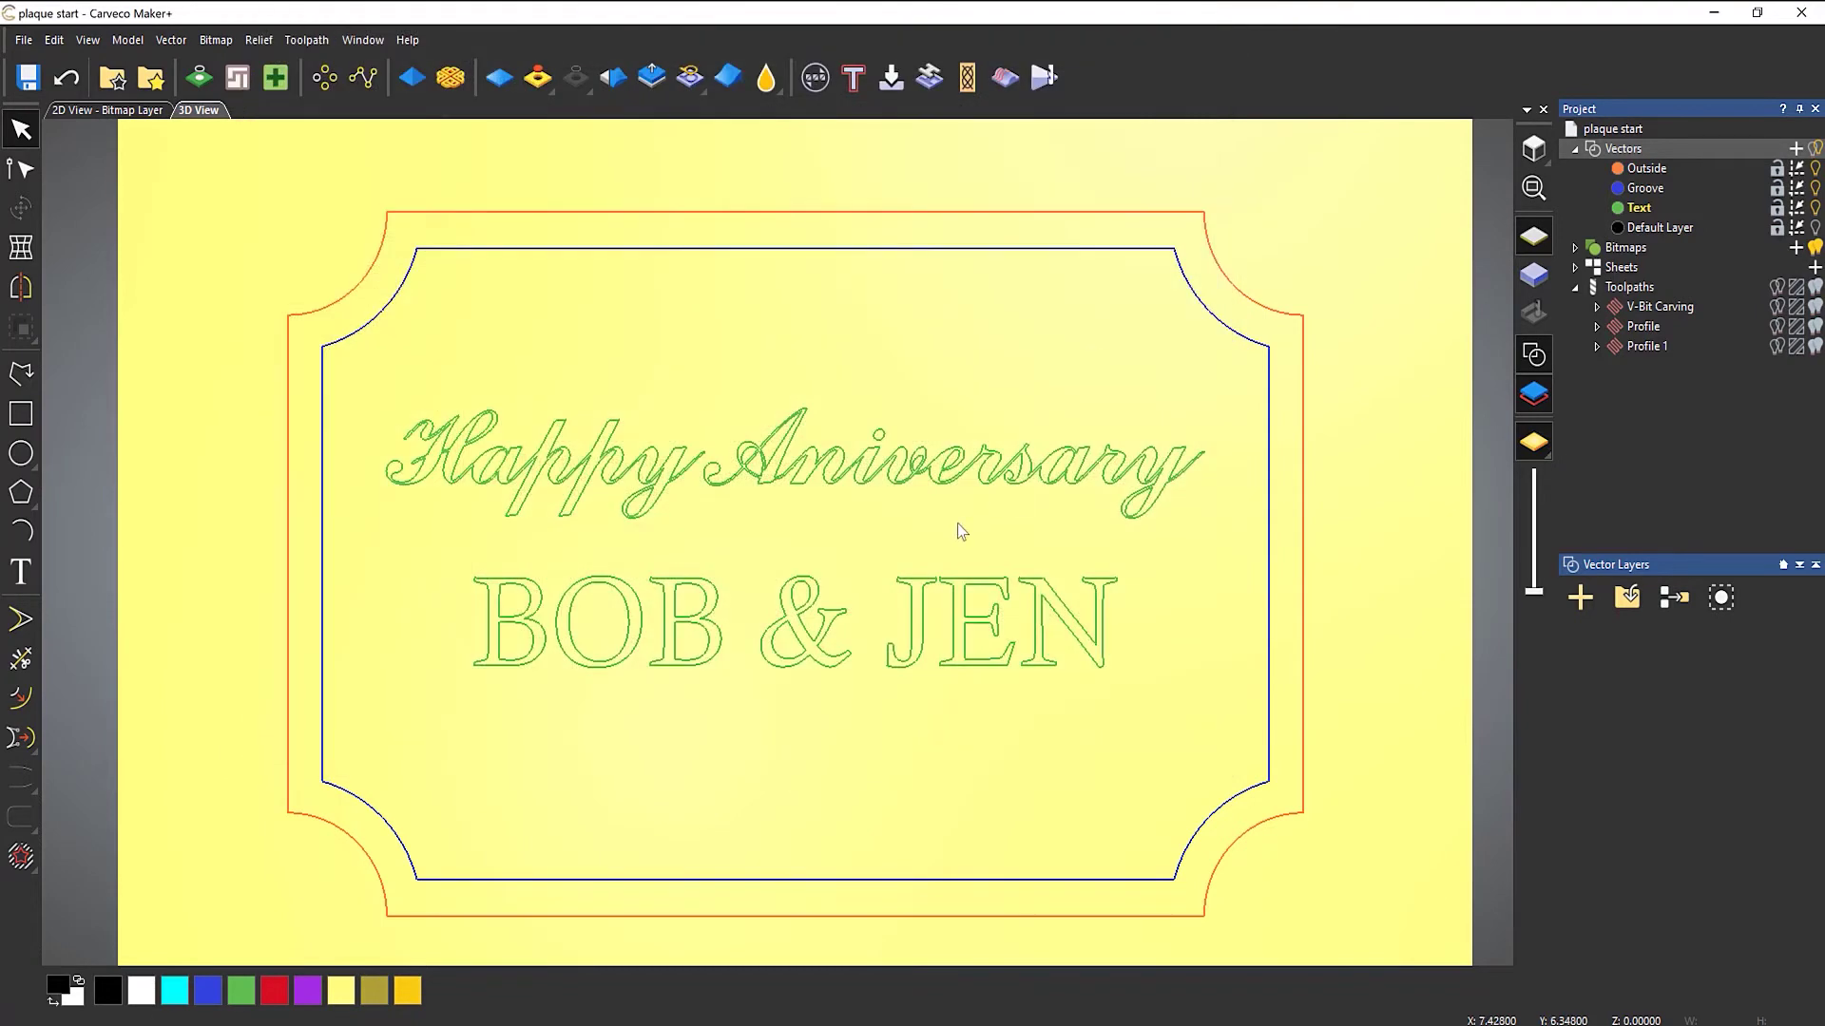
right_click(1646, 152)
left_click(1690, 232)
left_click(670, 715)
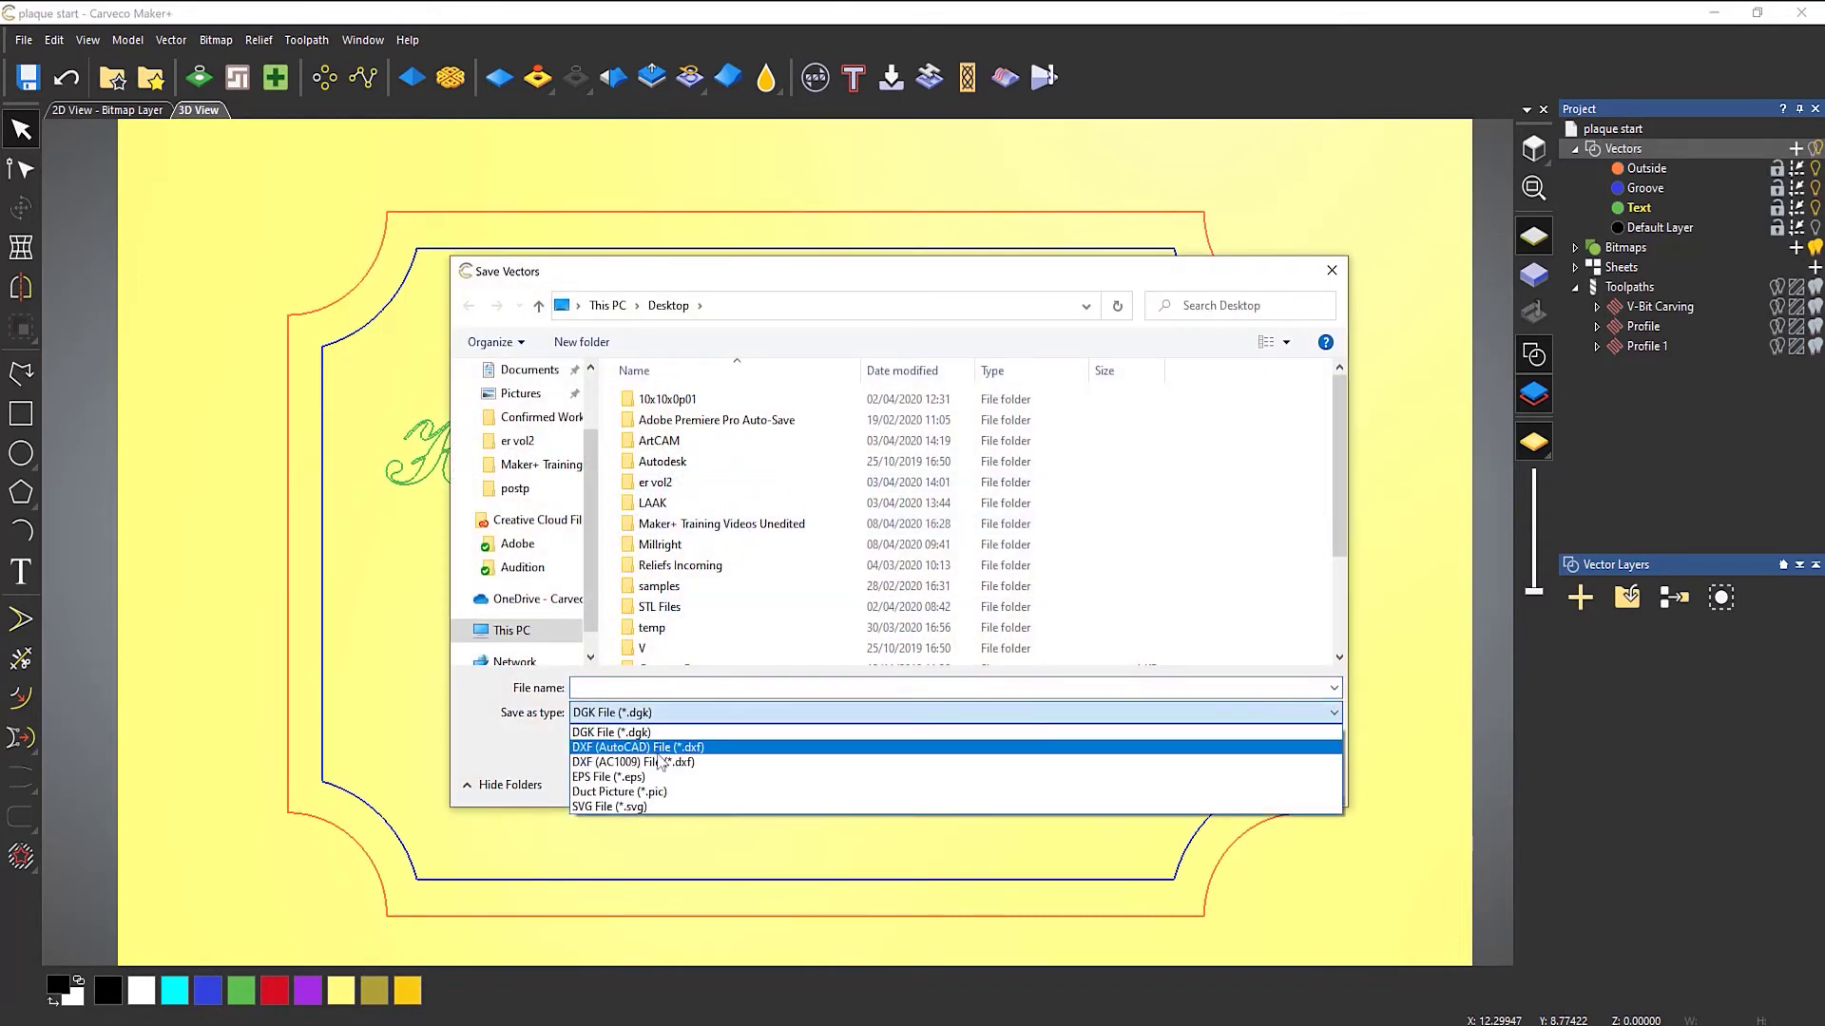
left_click(630, 748)
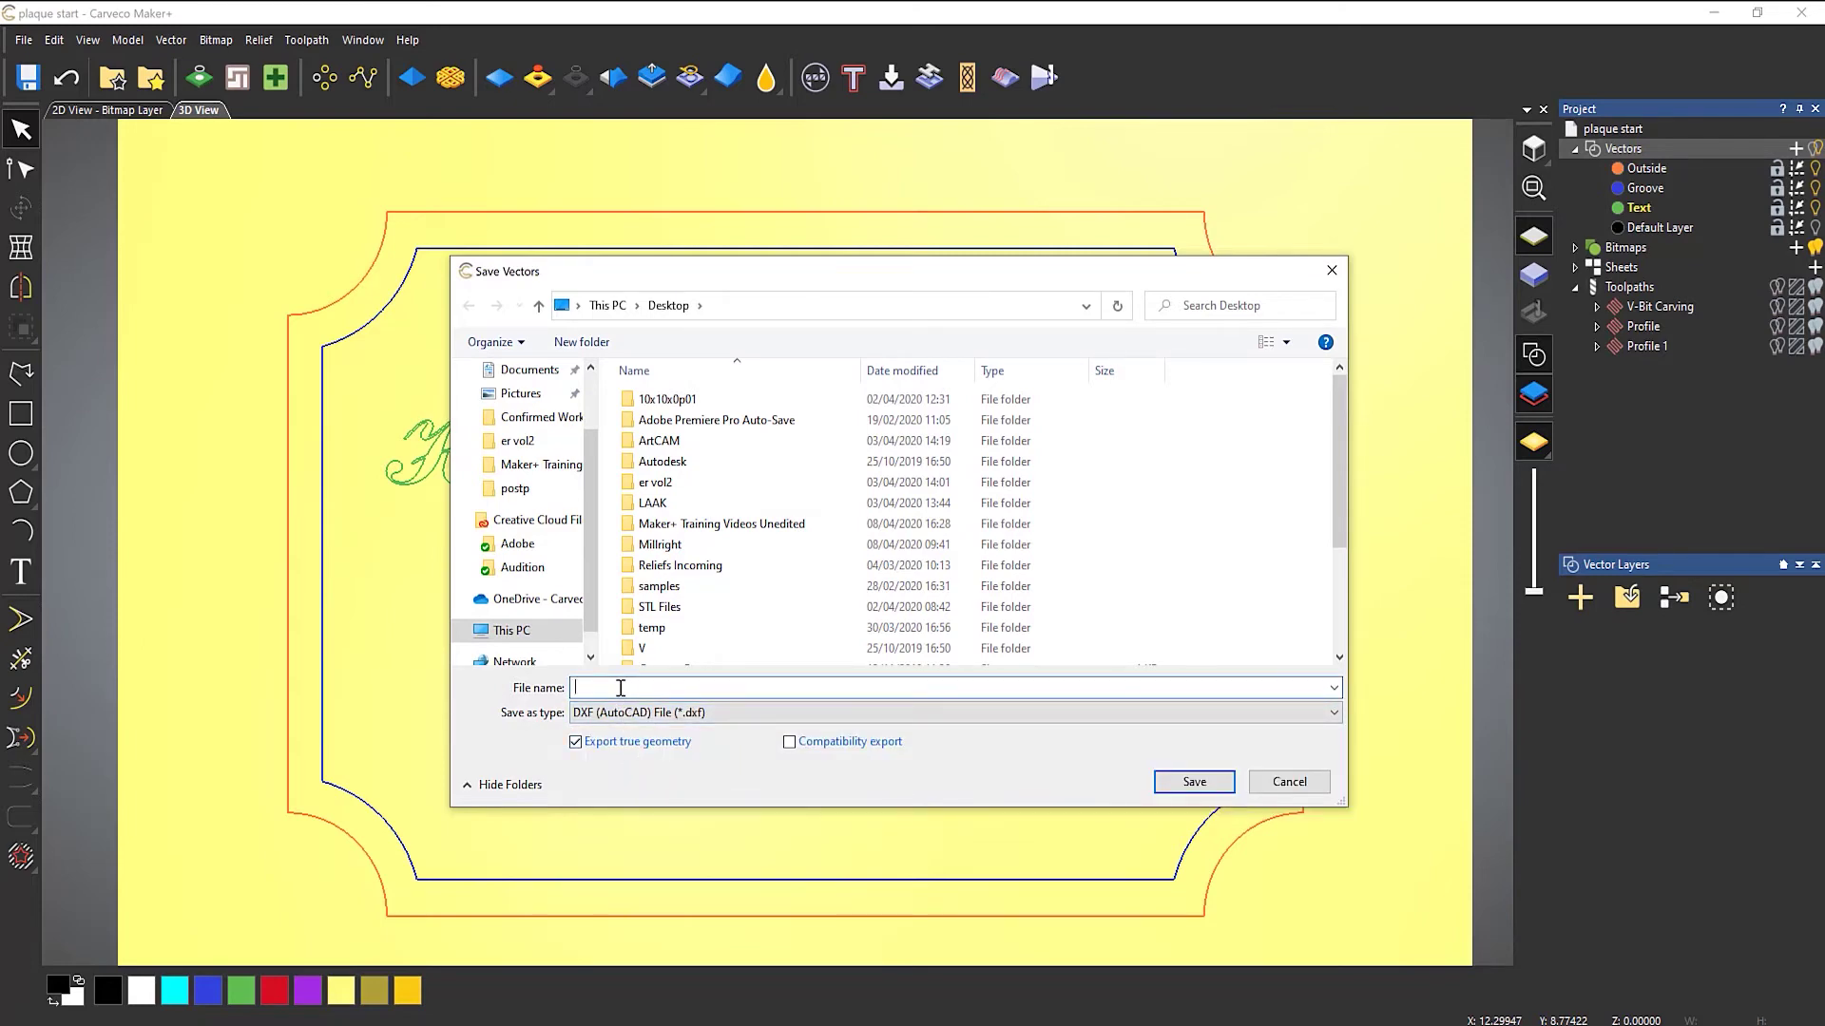
type("p")
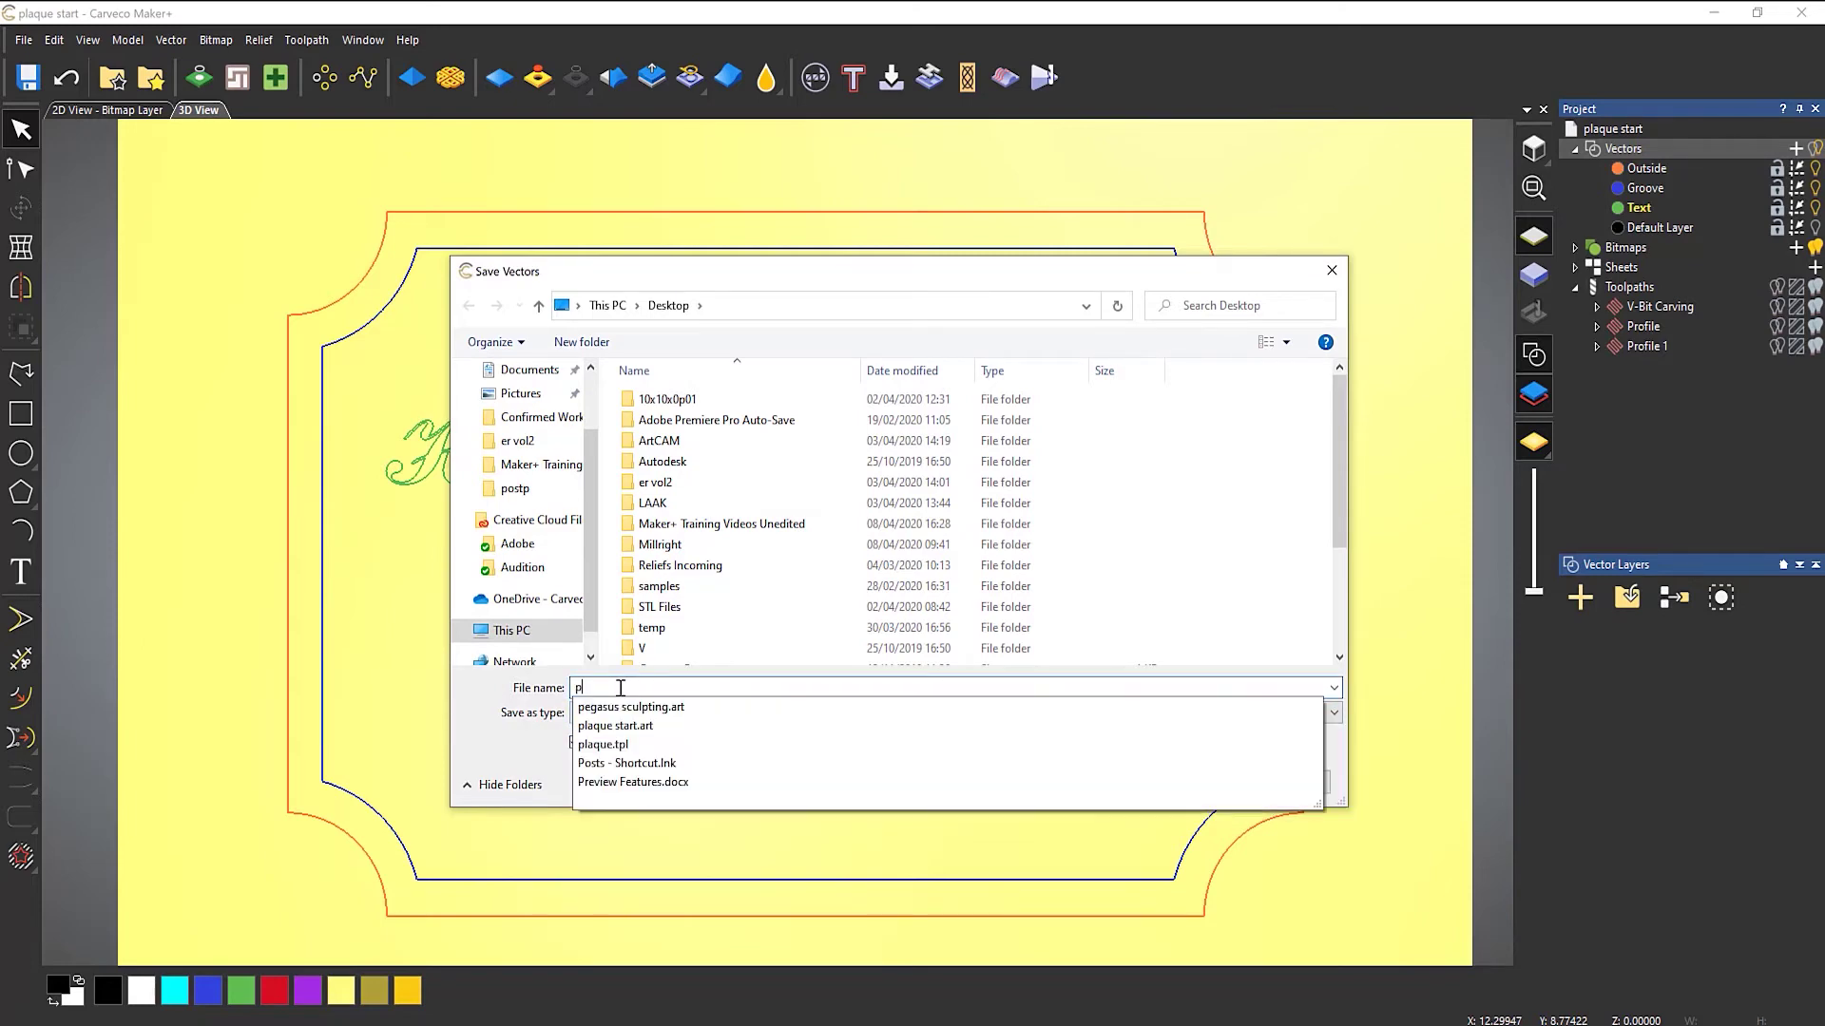
type("laque ")
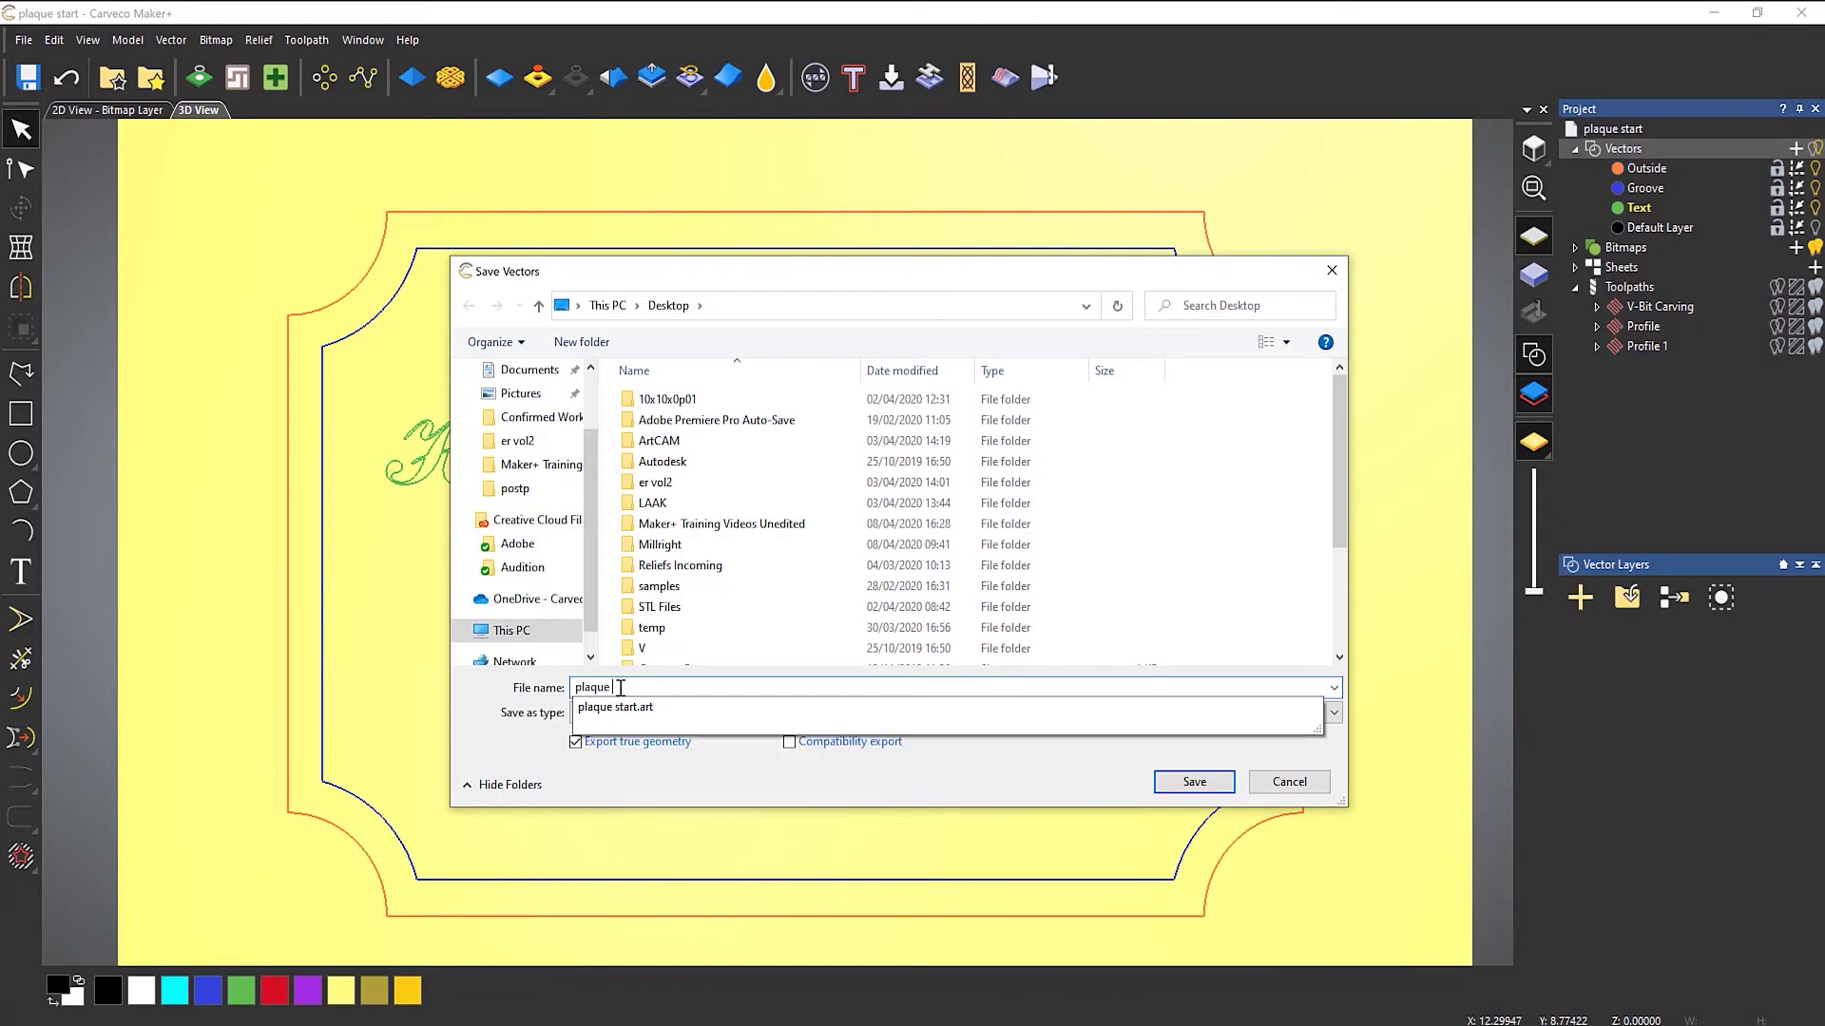
type("vectors")
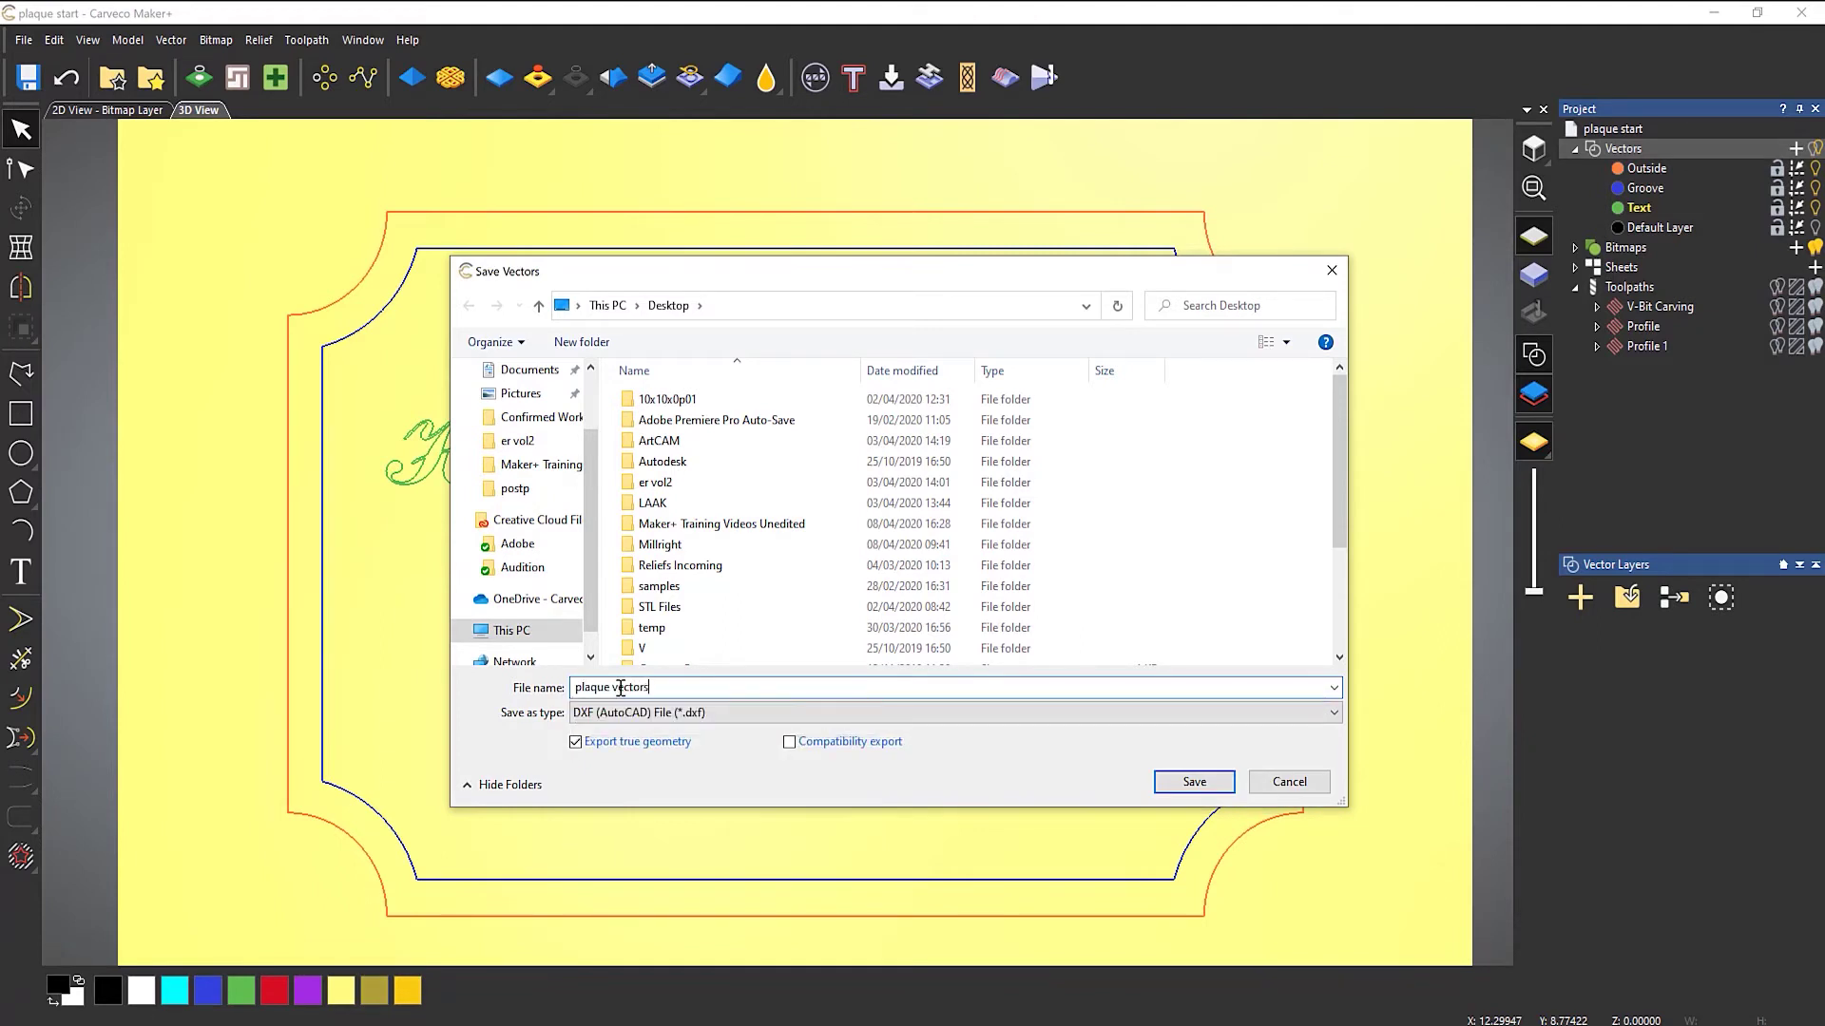
left_click(1205, 783)
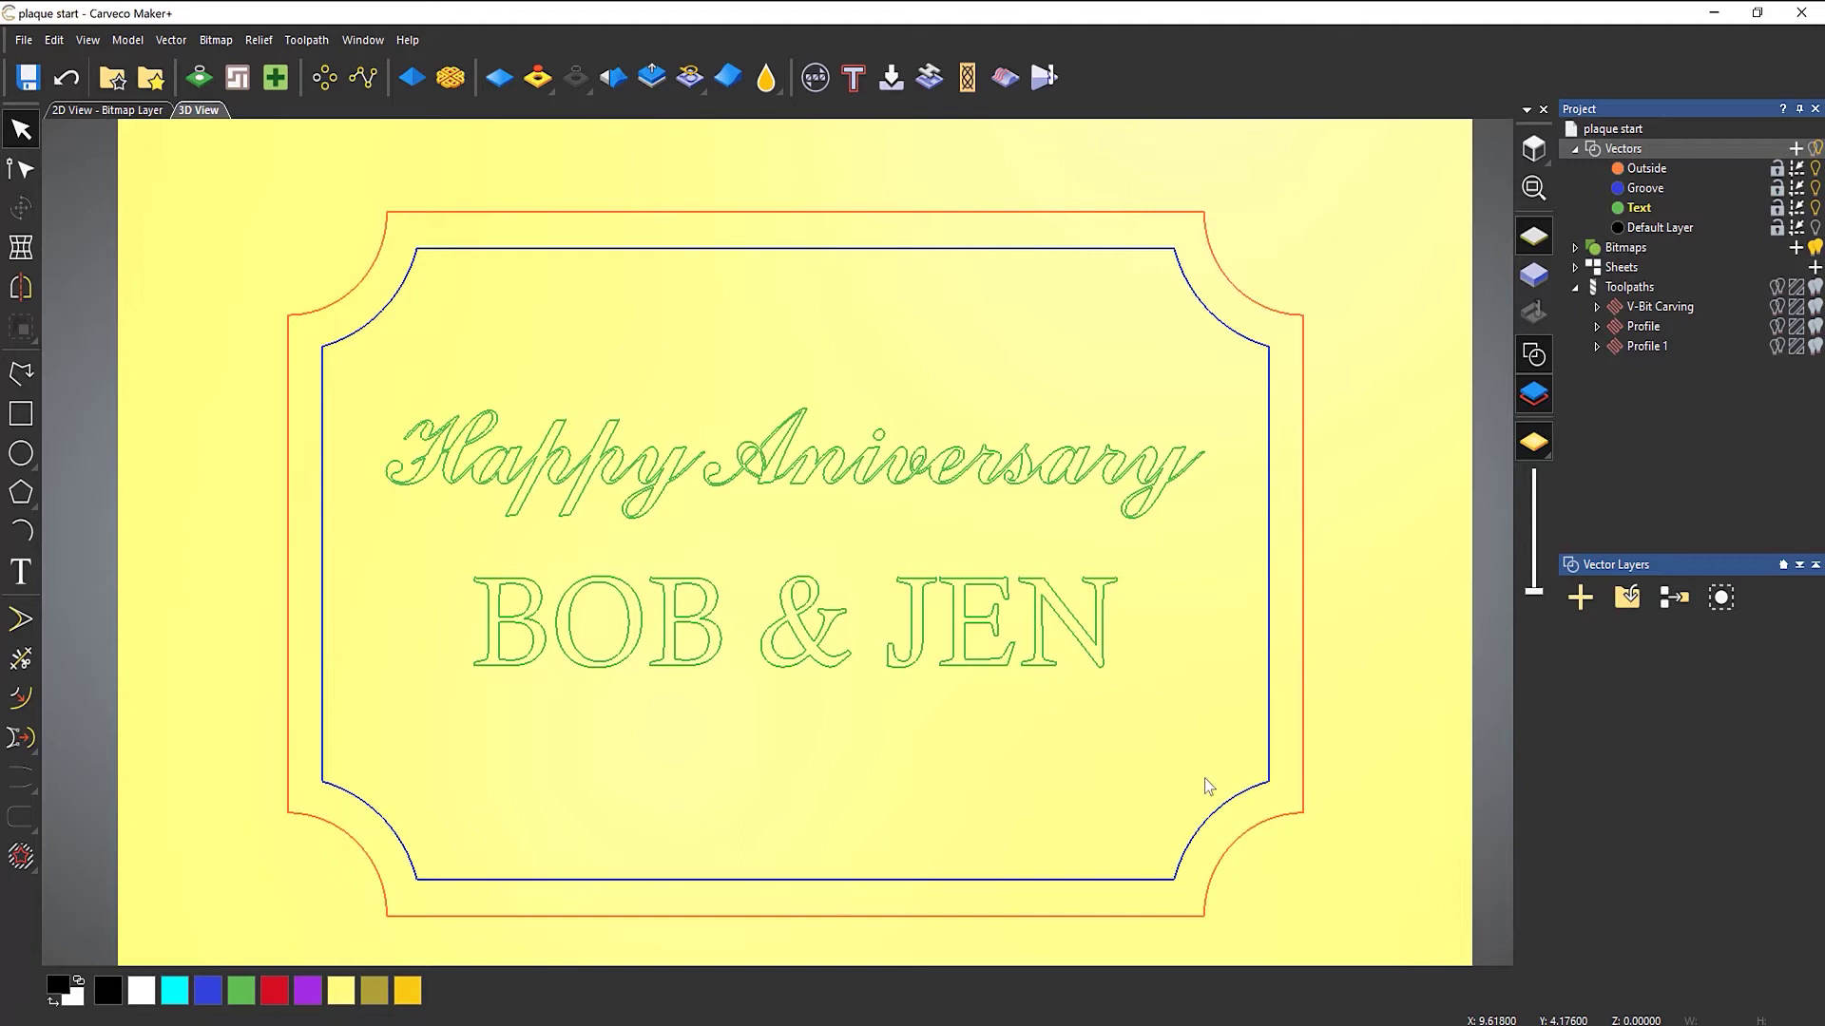
Create a new model 48 inches wide and 24 inches high, discarding unsaved changes to the plaque model
left_click(24, 40)
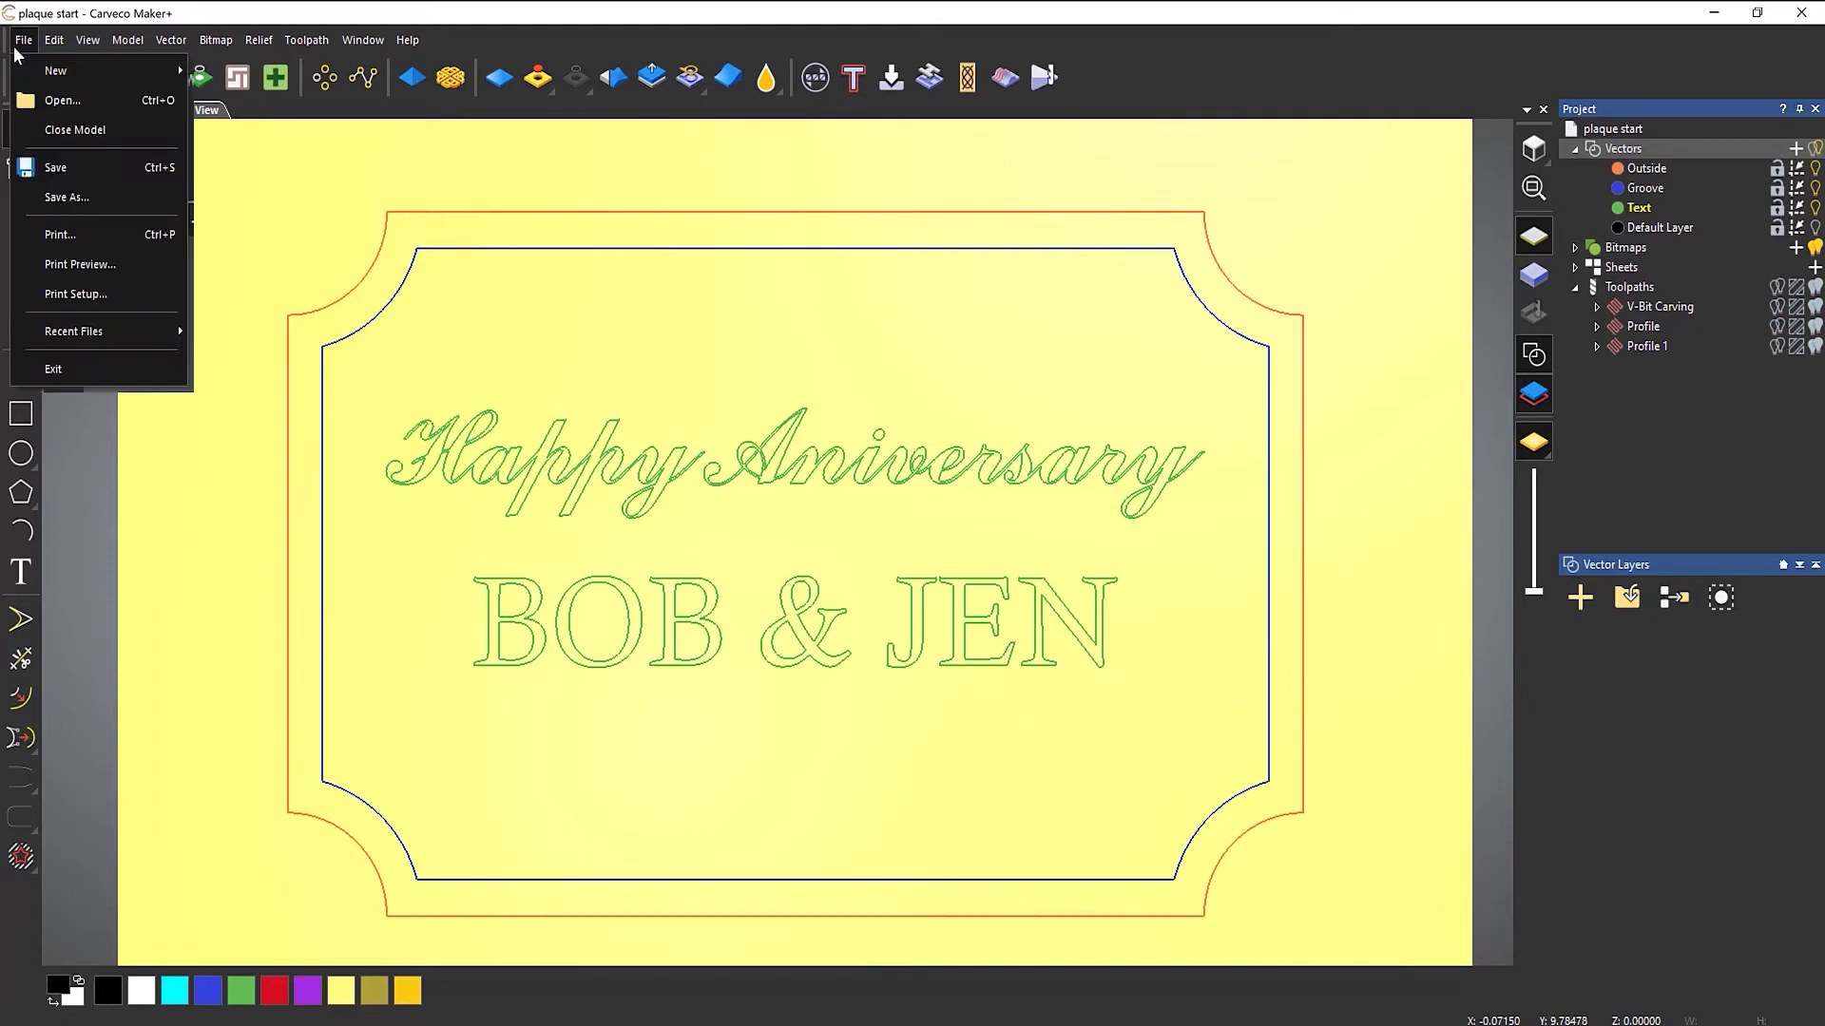
mouse_move(98, 84)
left_click(238, 70)
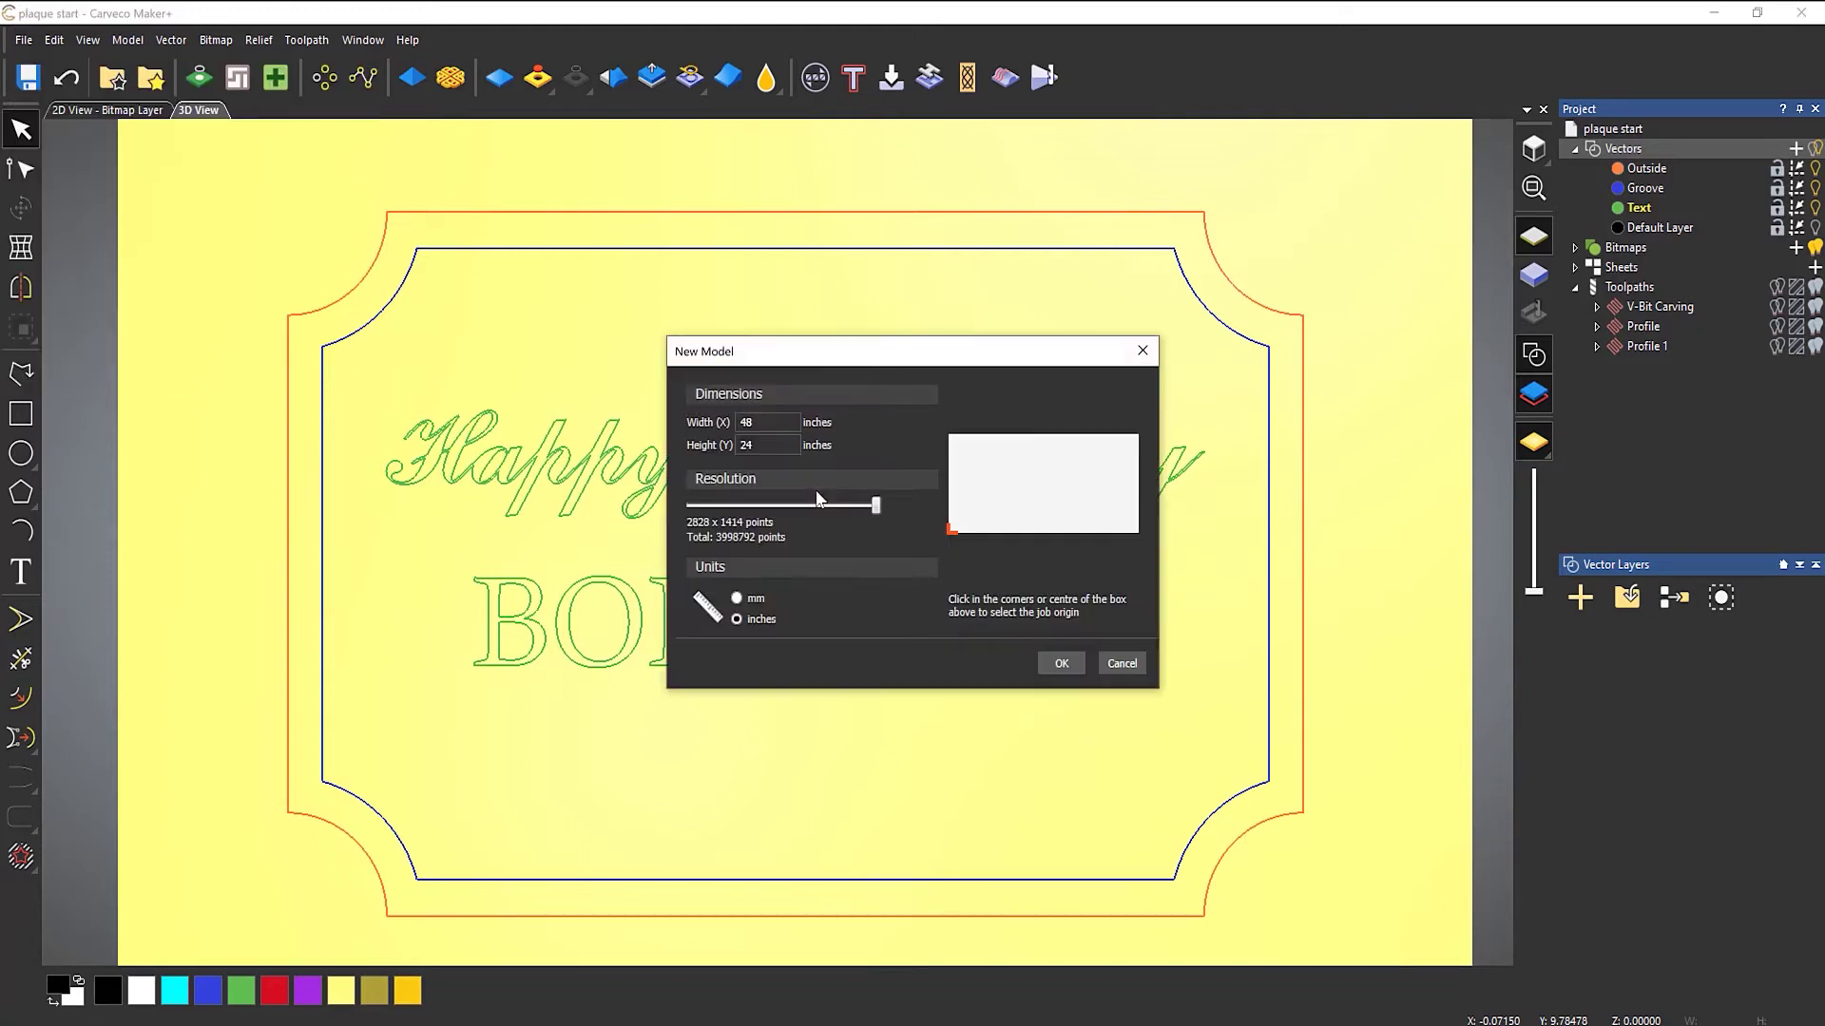
double_click(774, 426)
left_click(1051, 666)
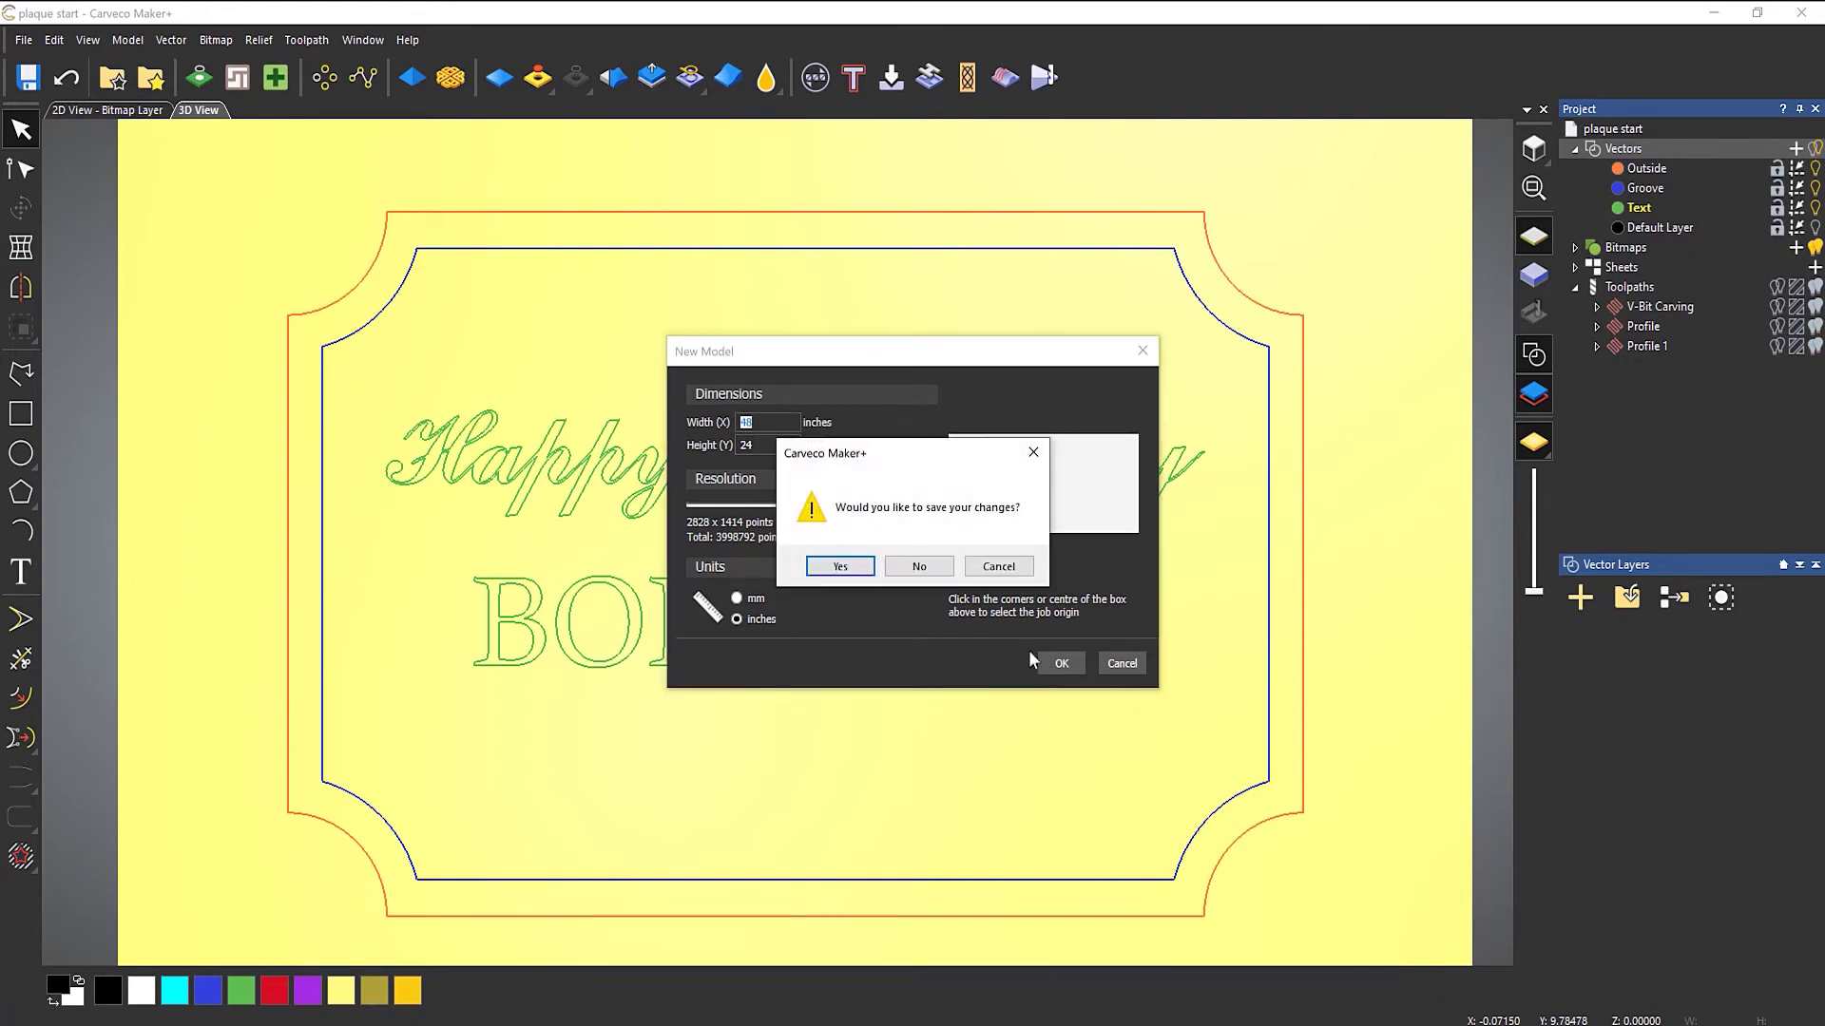
left_click(918, 568)
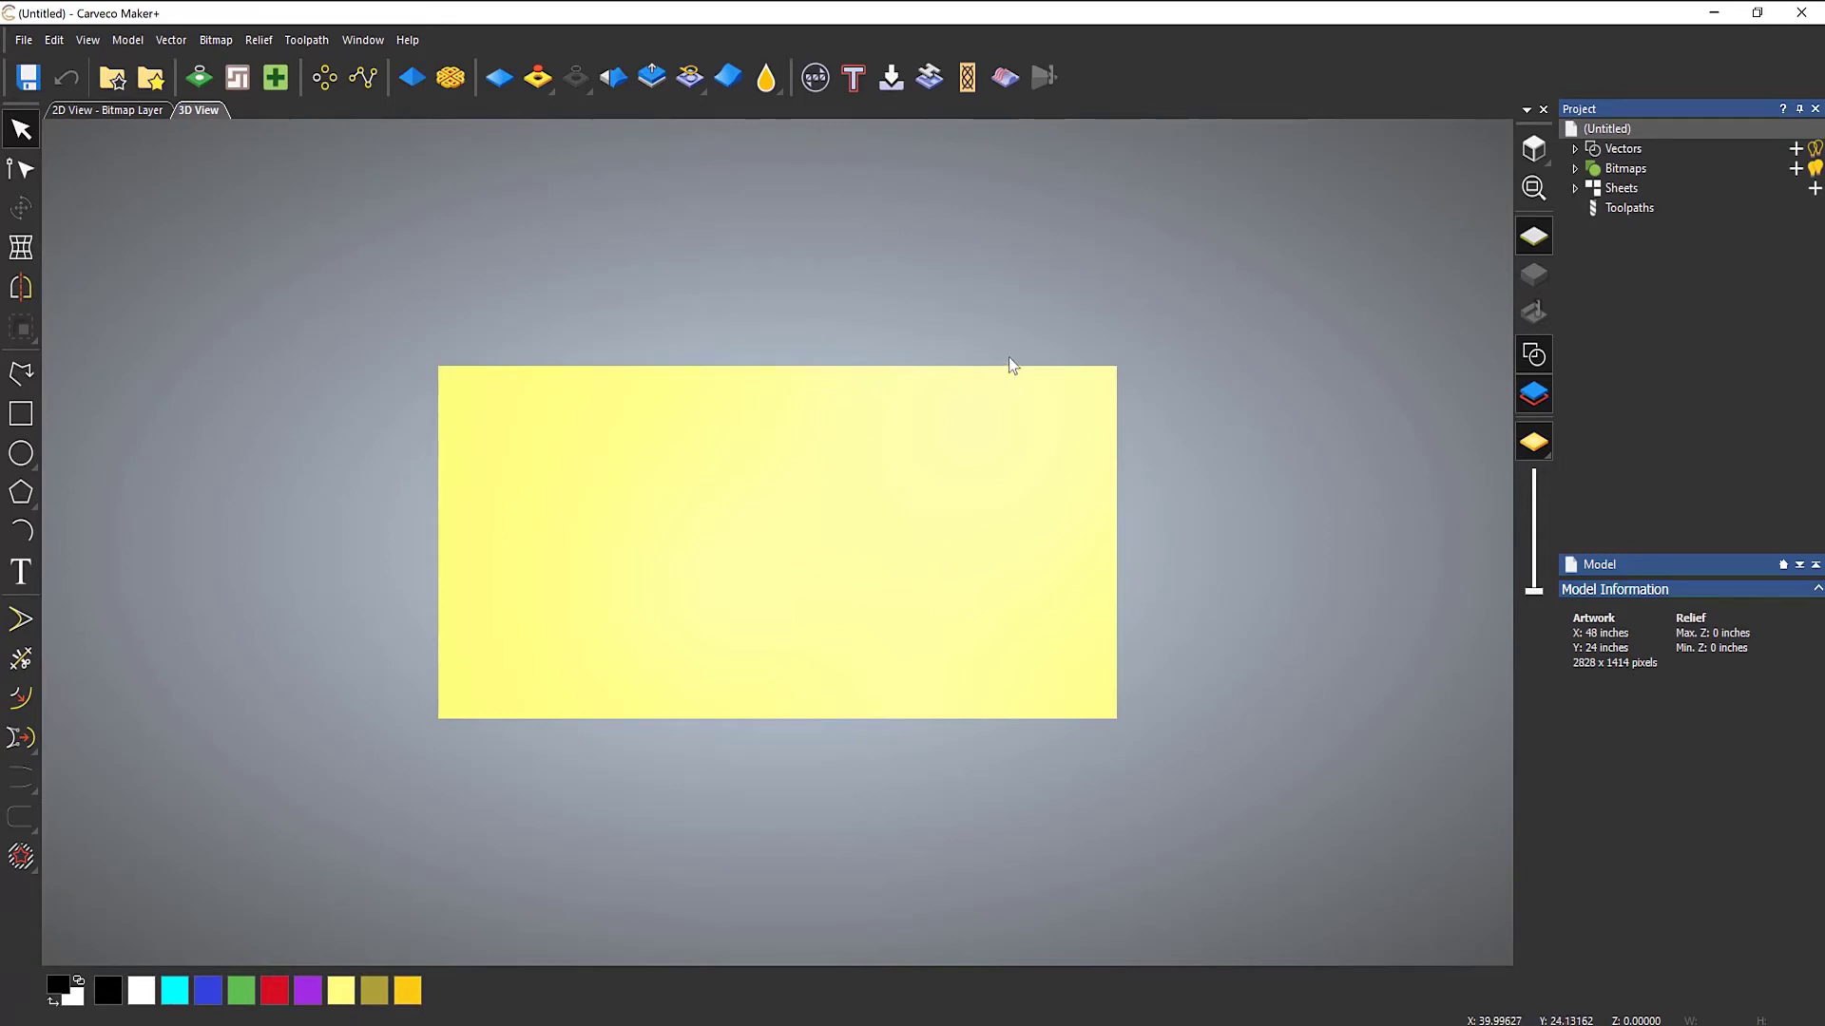
Import the "plaque vectors" file from the Desktop into the current vector layer, in inches and centred in the model
left_click(185, 42)
left_click(1613, 149)
right_click(1613, 150)
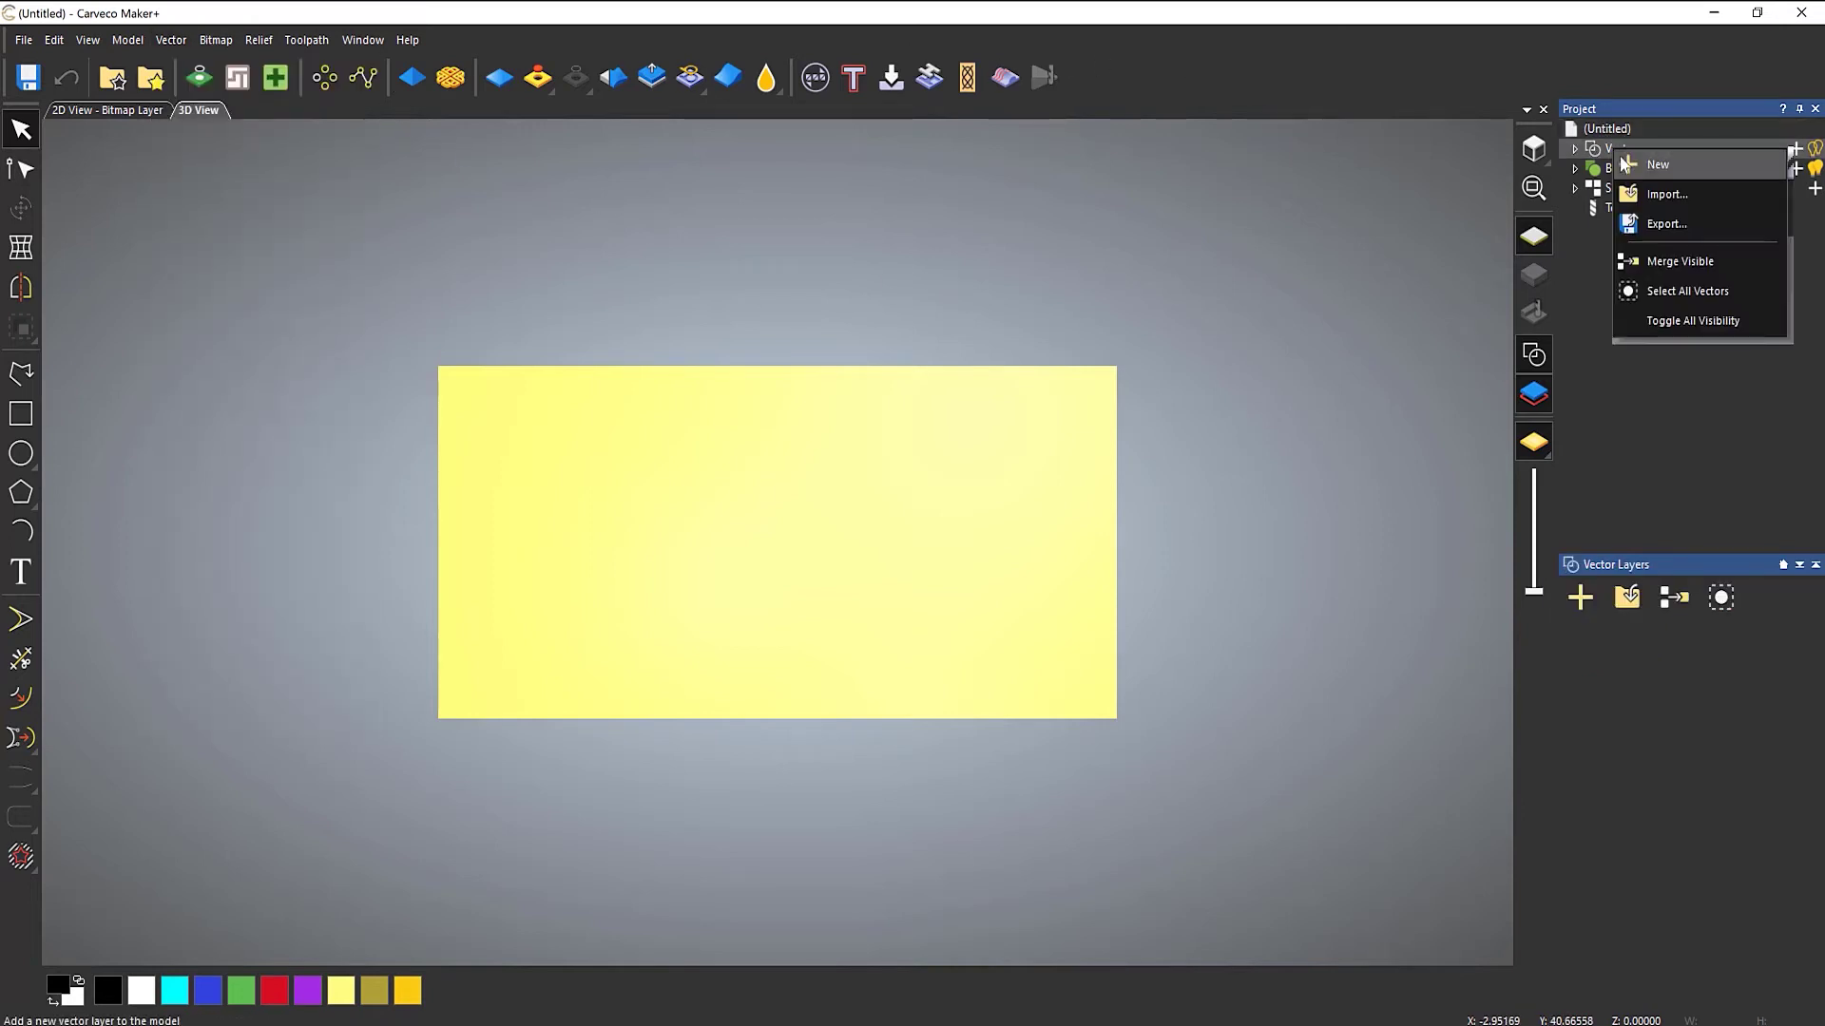
left_click(1652, 194)
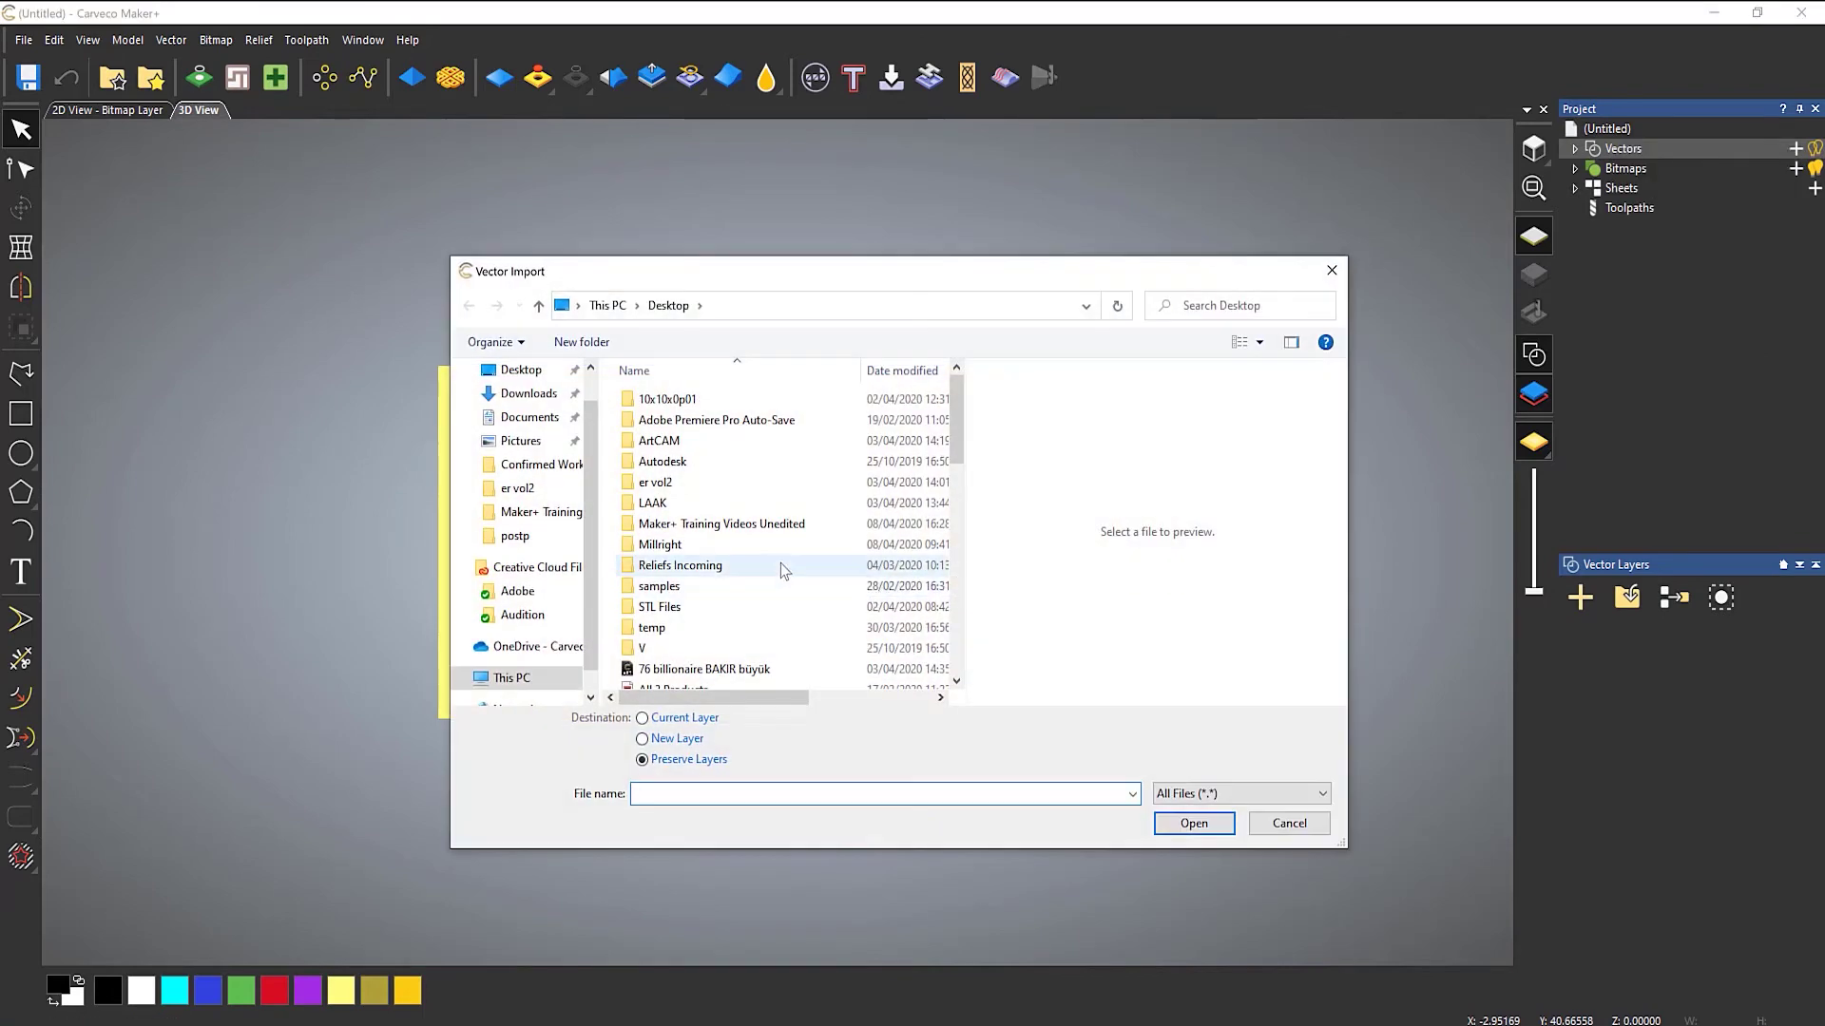
scroll(784, 568, "down", 12)
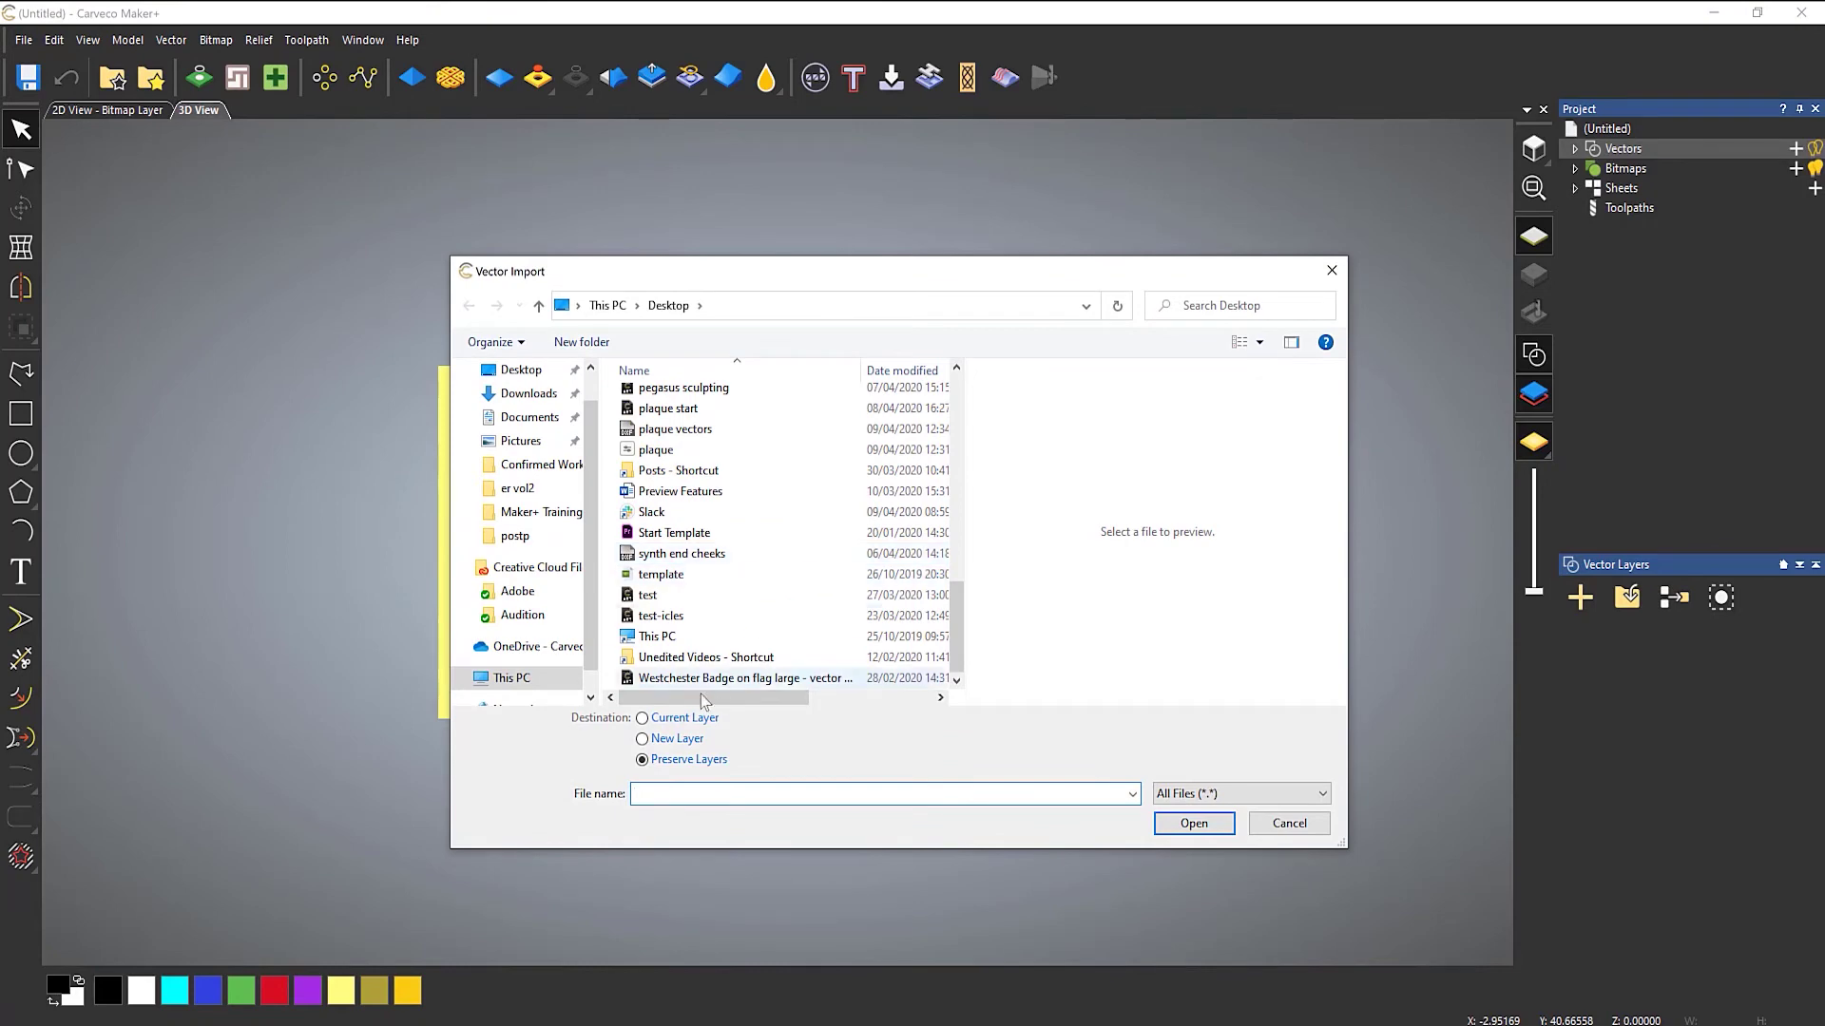
left_click(642, 718)
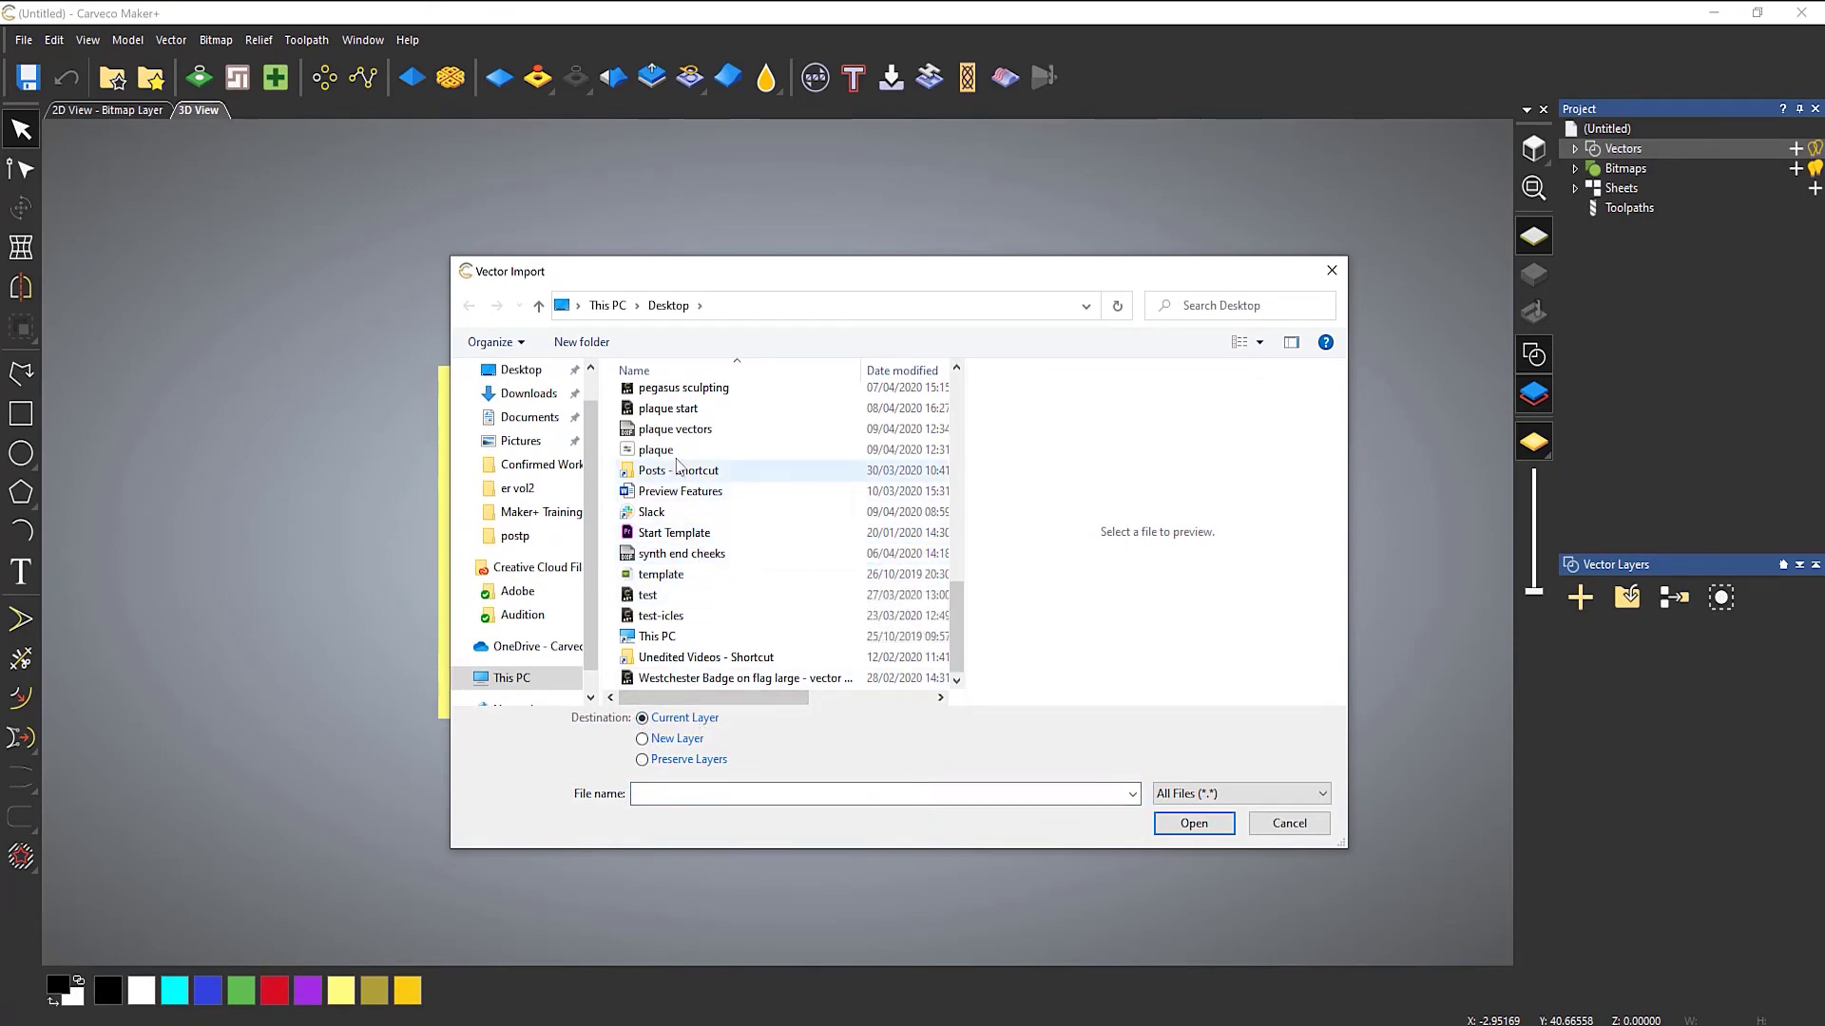
left_click(677, 430)
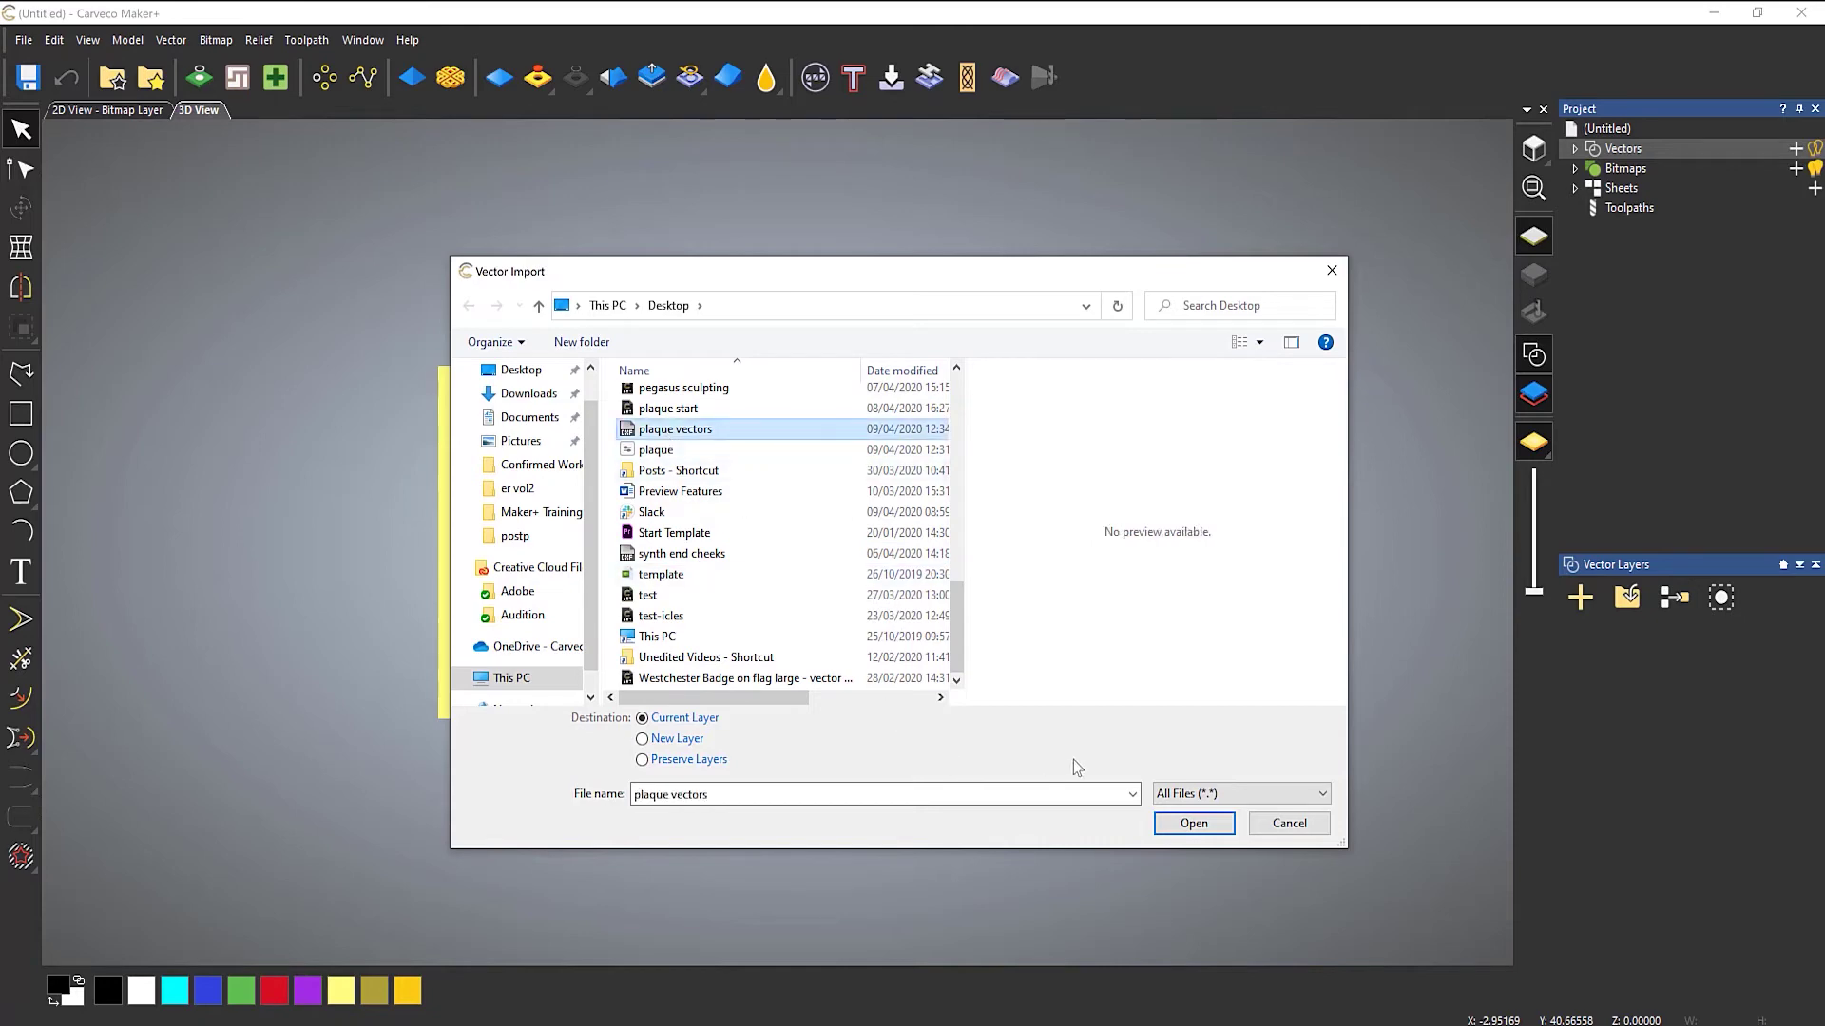
left_click(1194, 823)
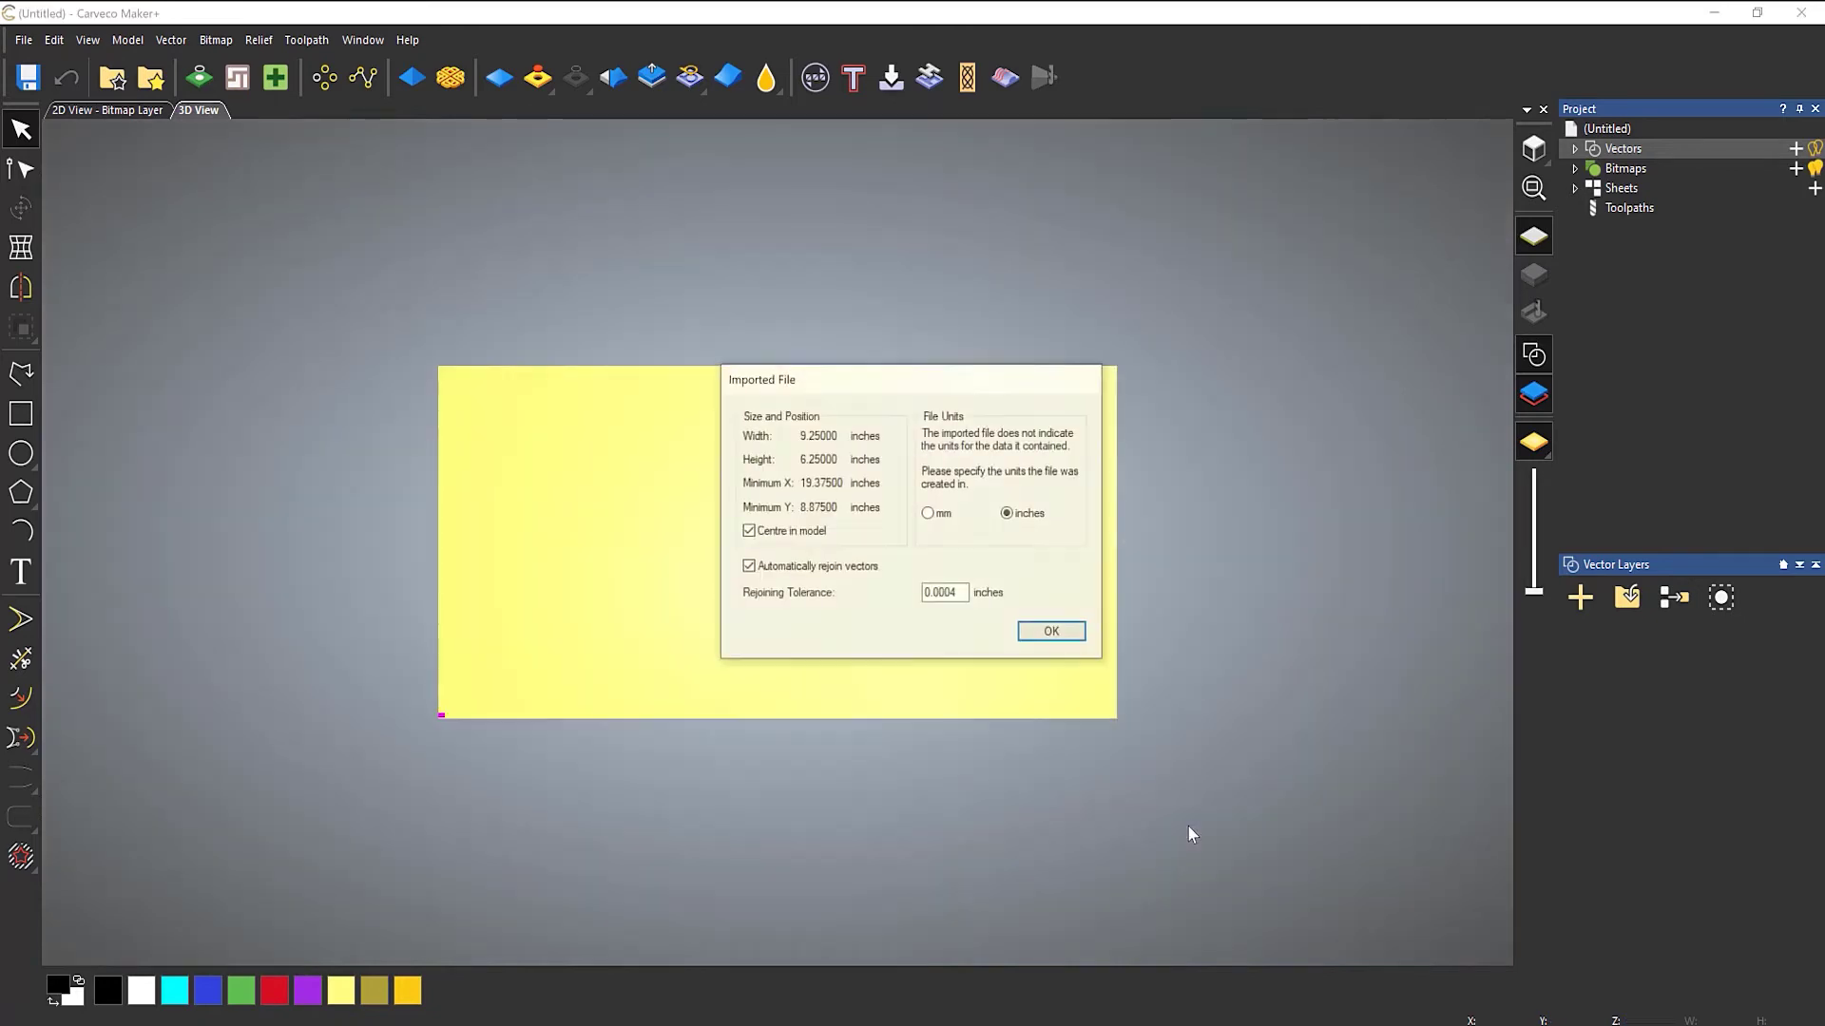
left_click(1069, 637)
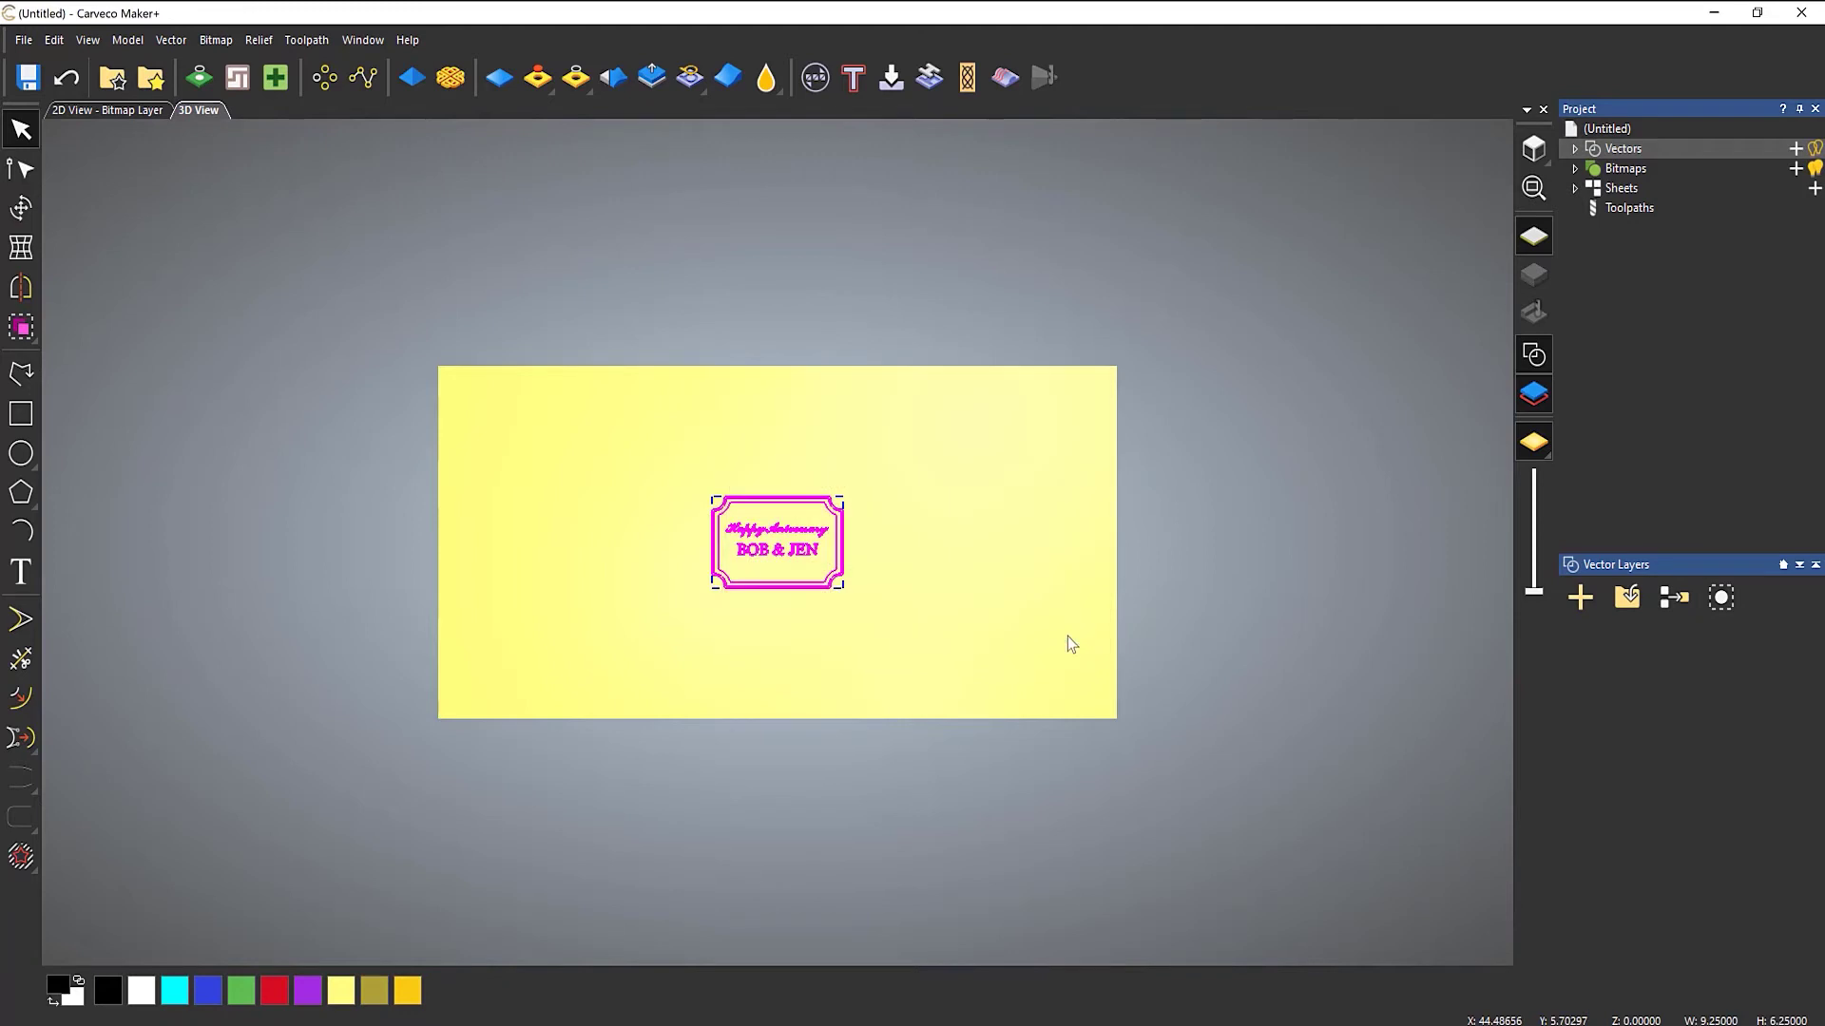
Show the vector layer list and delete all the imported plaque vectors from the default layer
left_click(1573, 149)
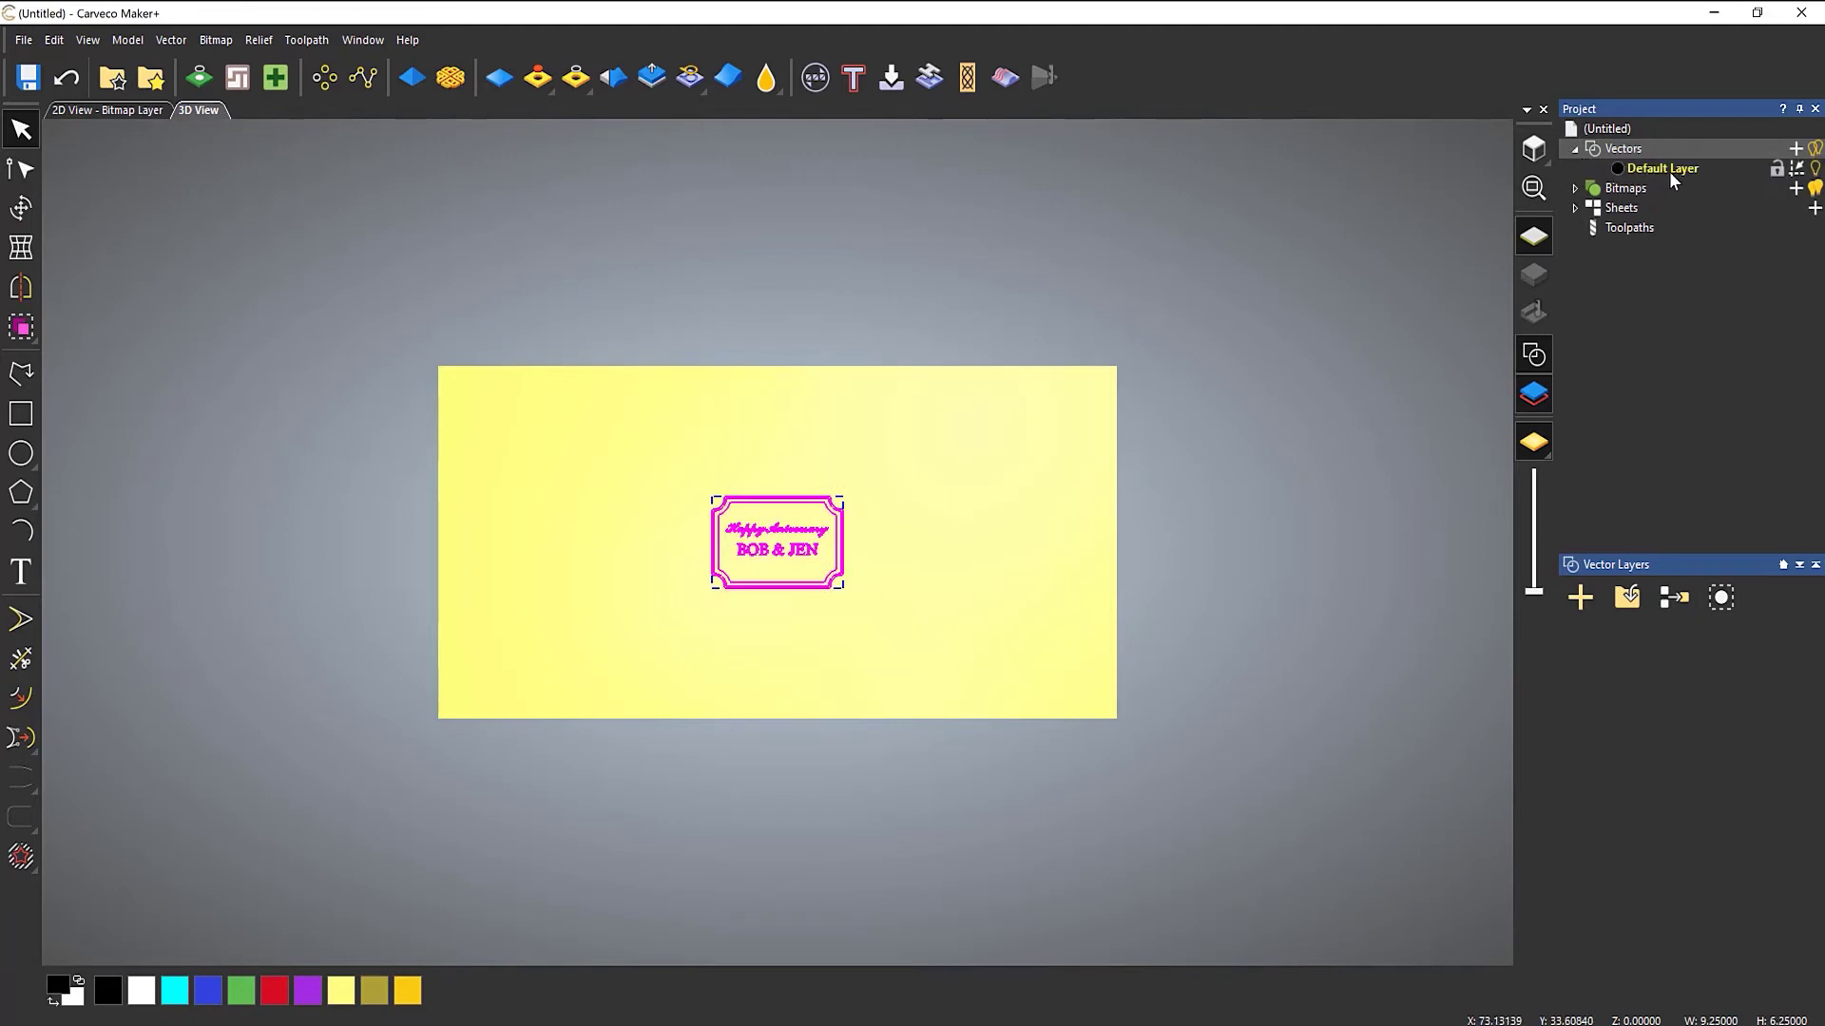
left_click(842, 612)
scroll(781, 538, "up", 3)
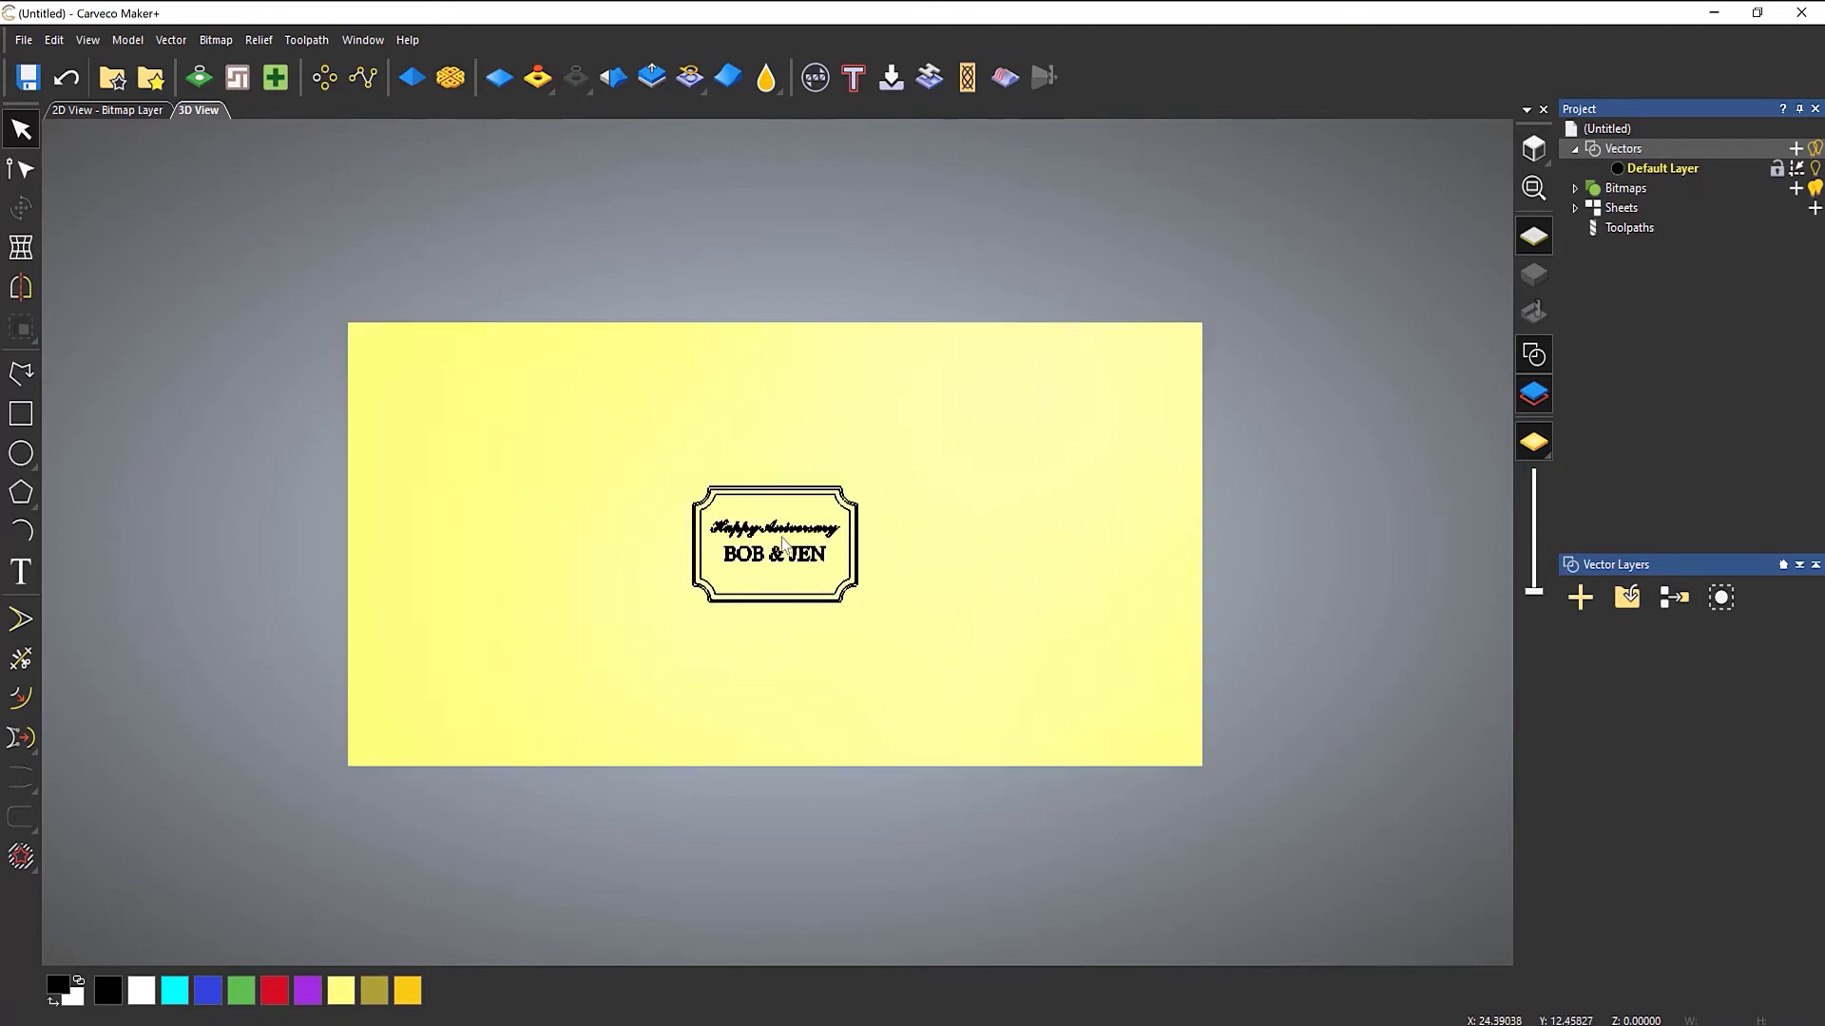
scroll(782, 538, "up", 1)
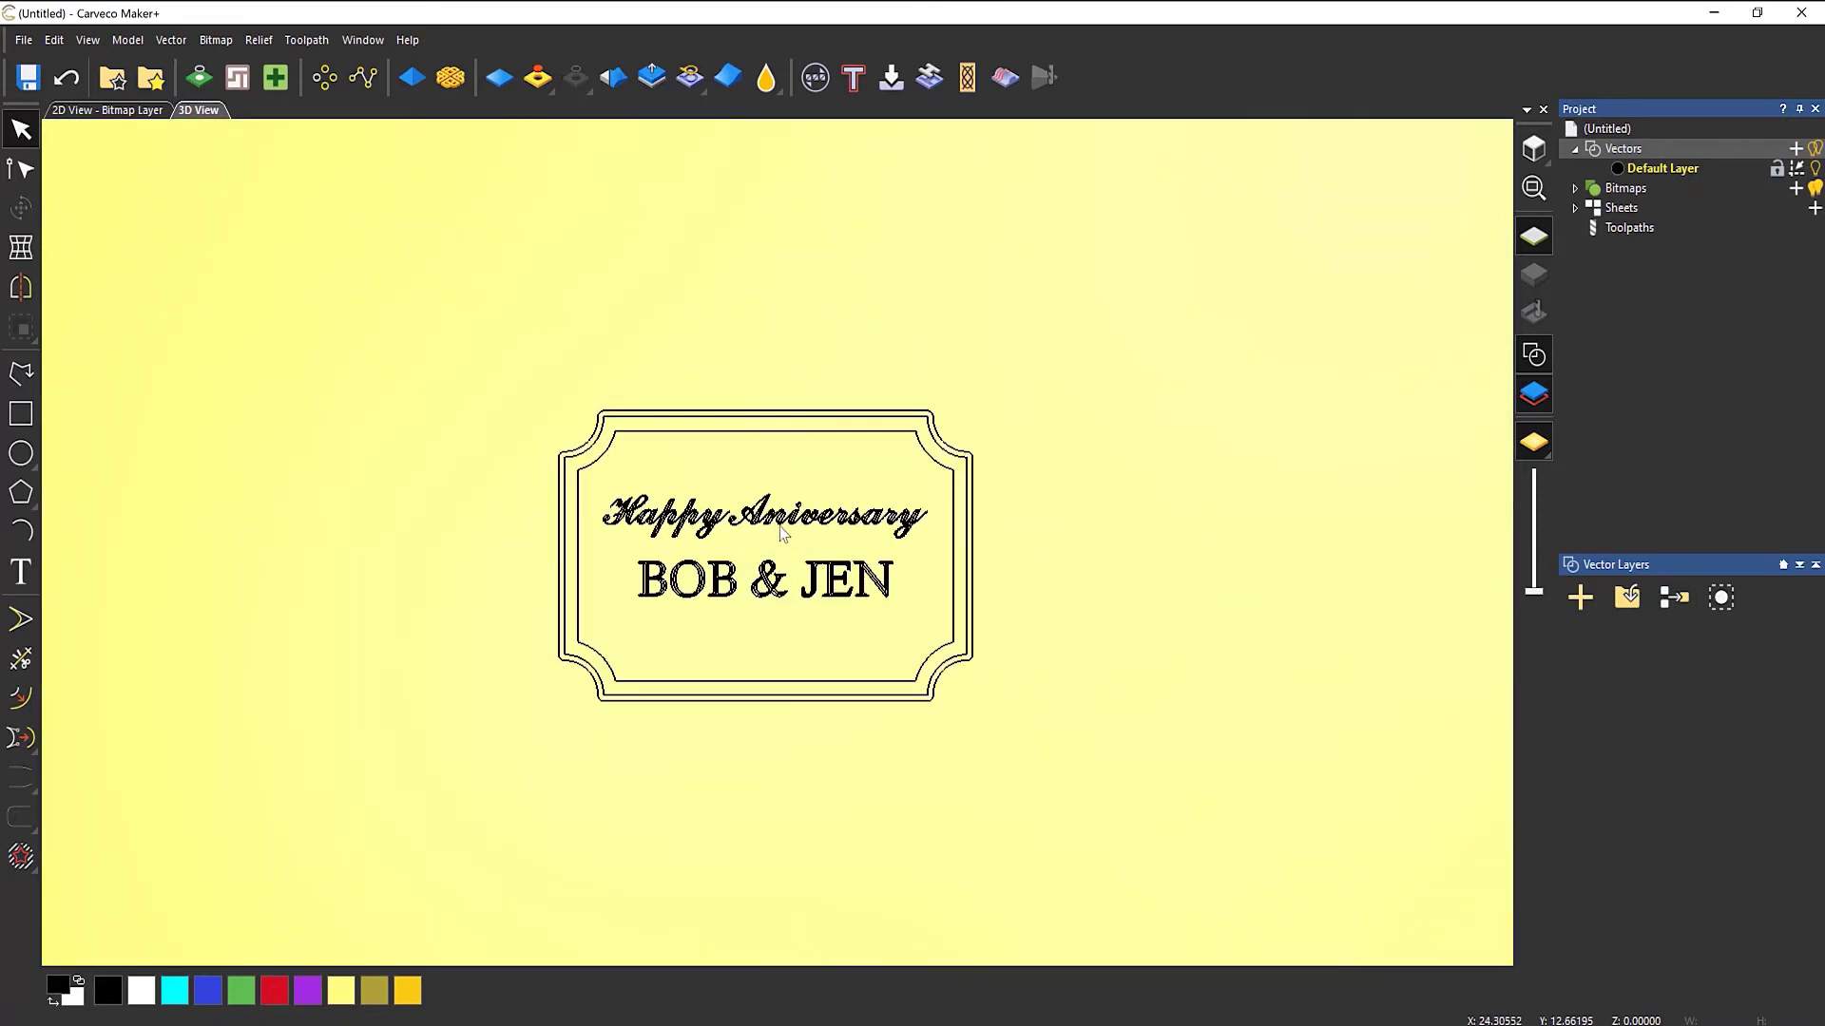
left_click_drag(499, 343, 1241, 831)
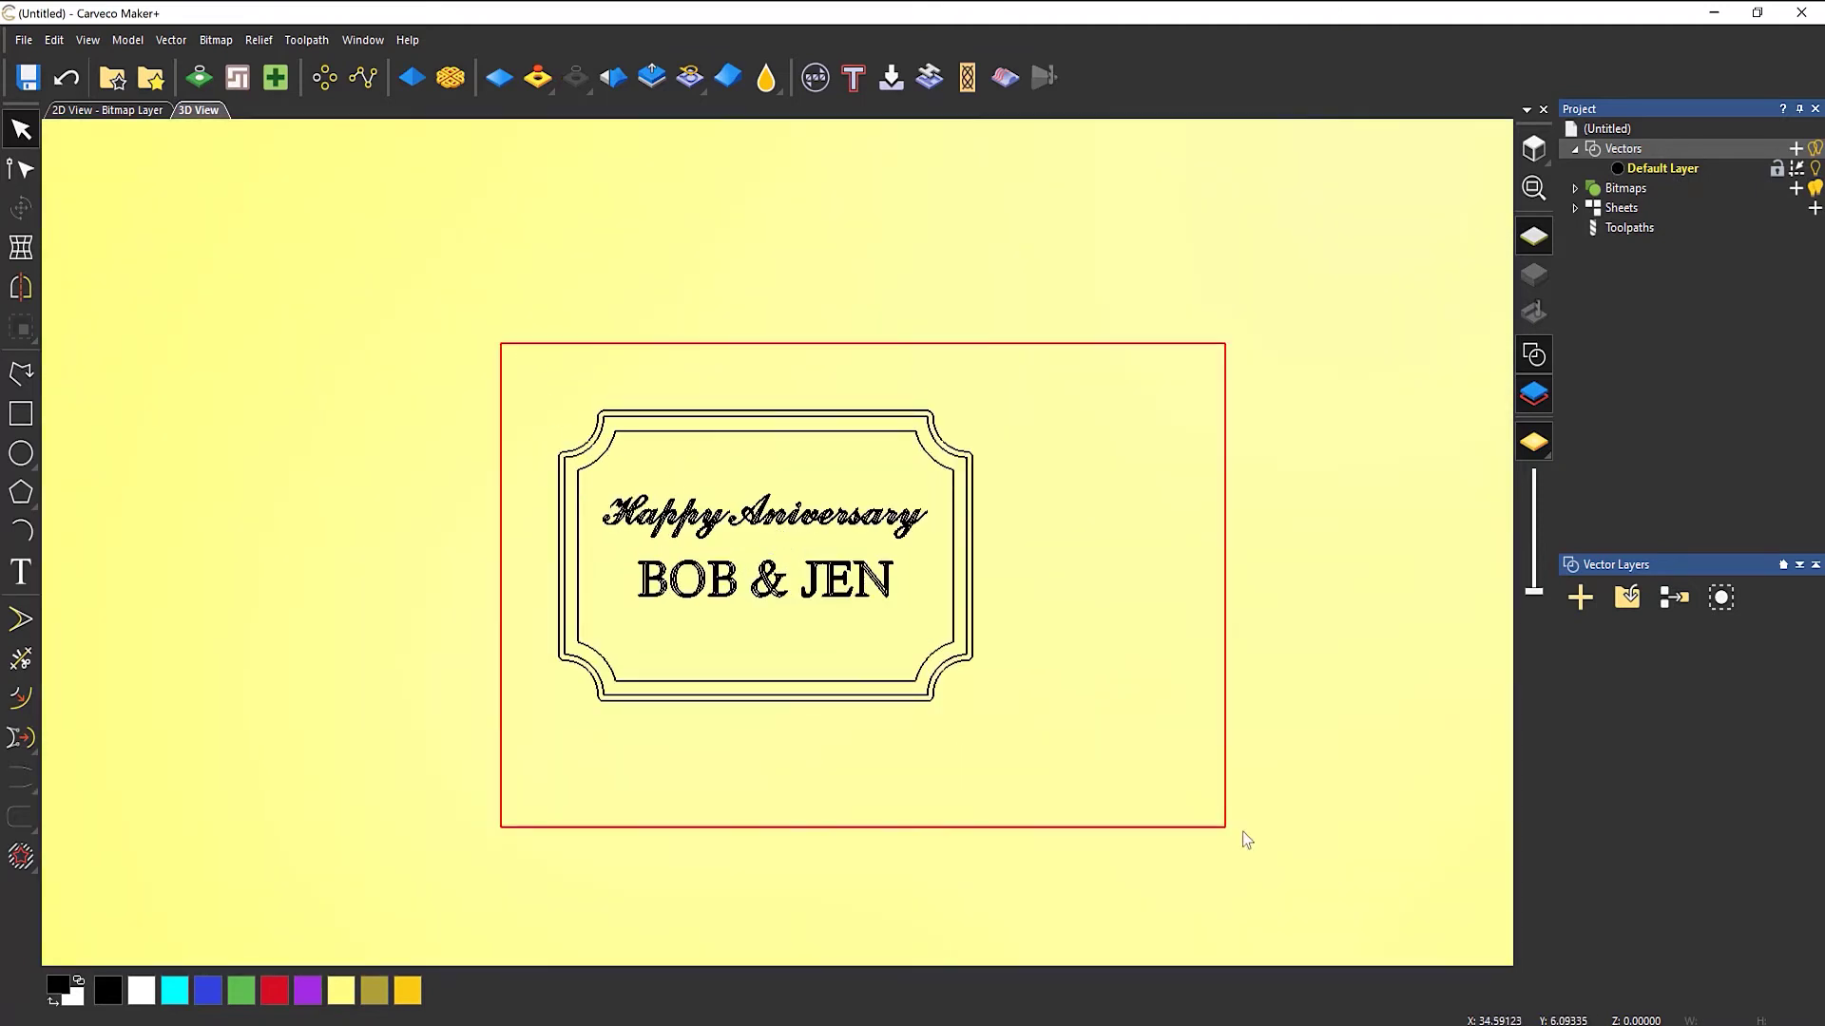
key("Delete")
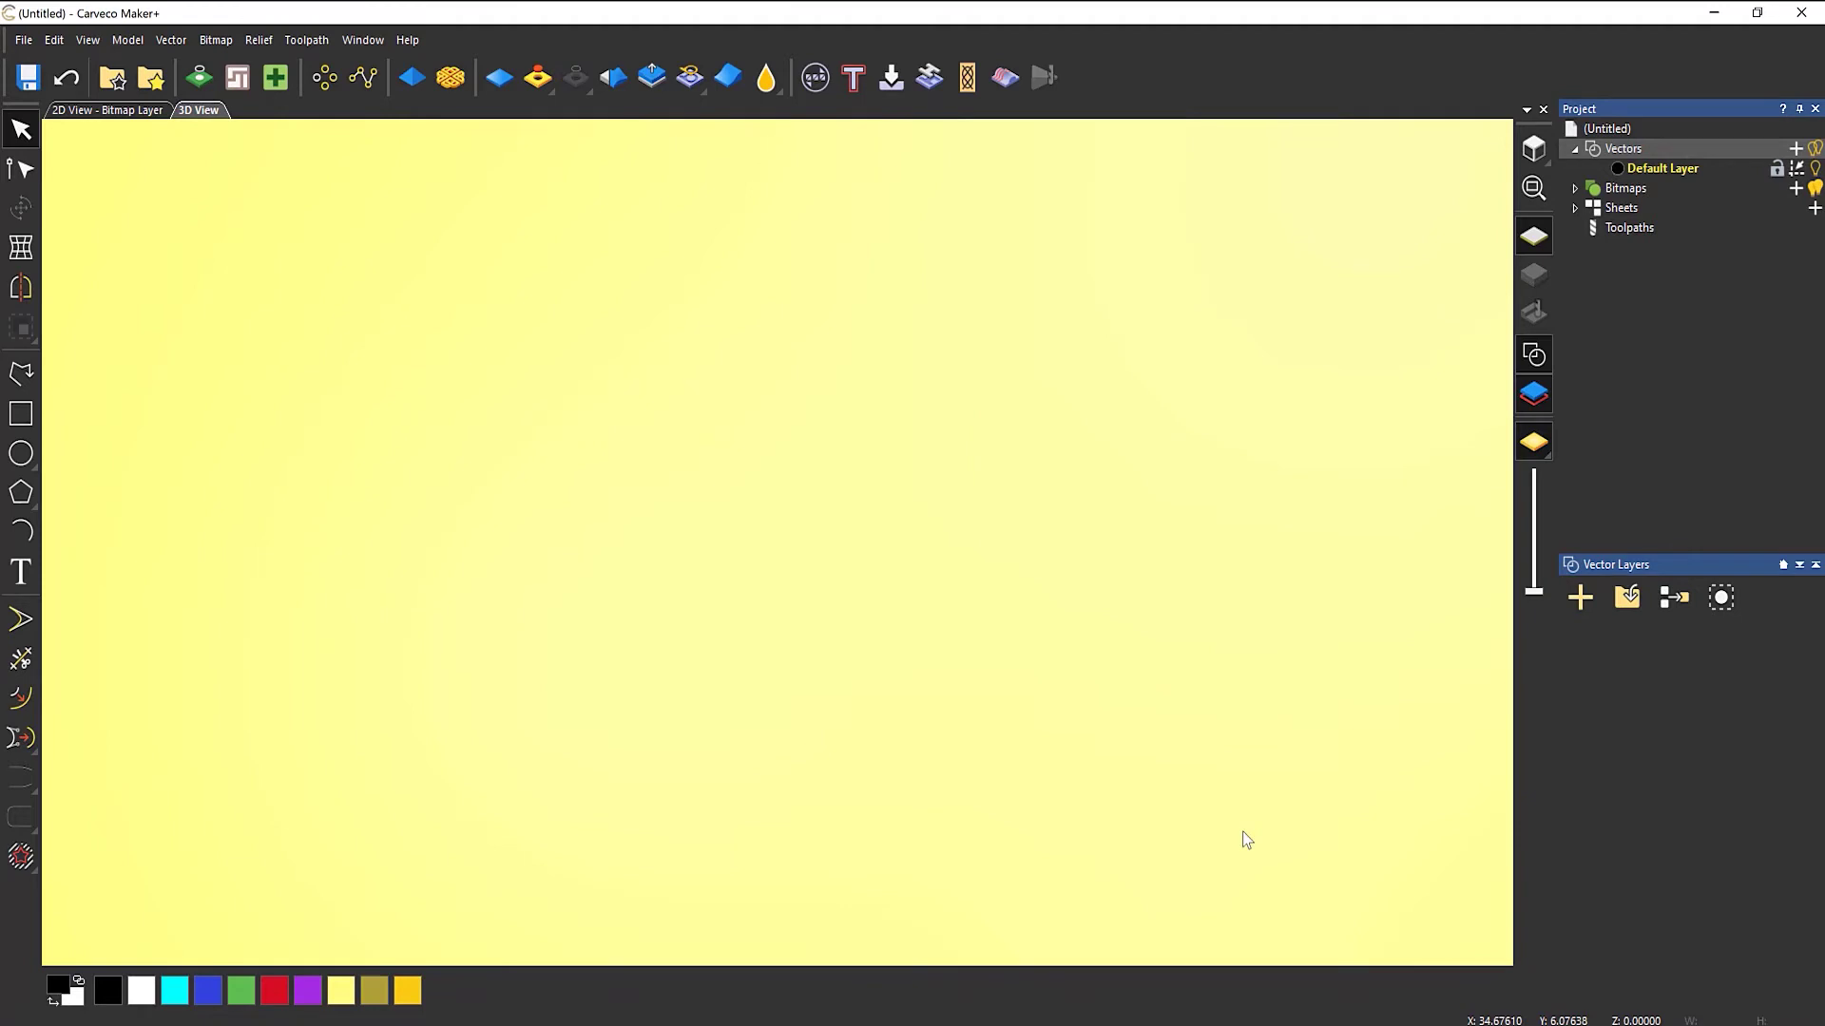
Import "plaque vectors" with its layers preserved, in inches and centred in the model, leaving the vectors deselected
right_click(1638, 149)
left_click(1683, 200)
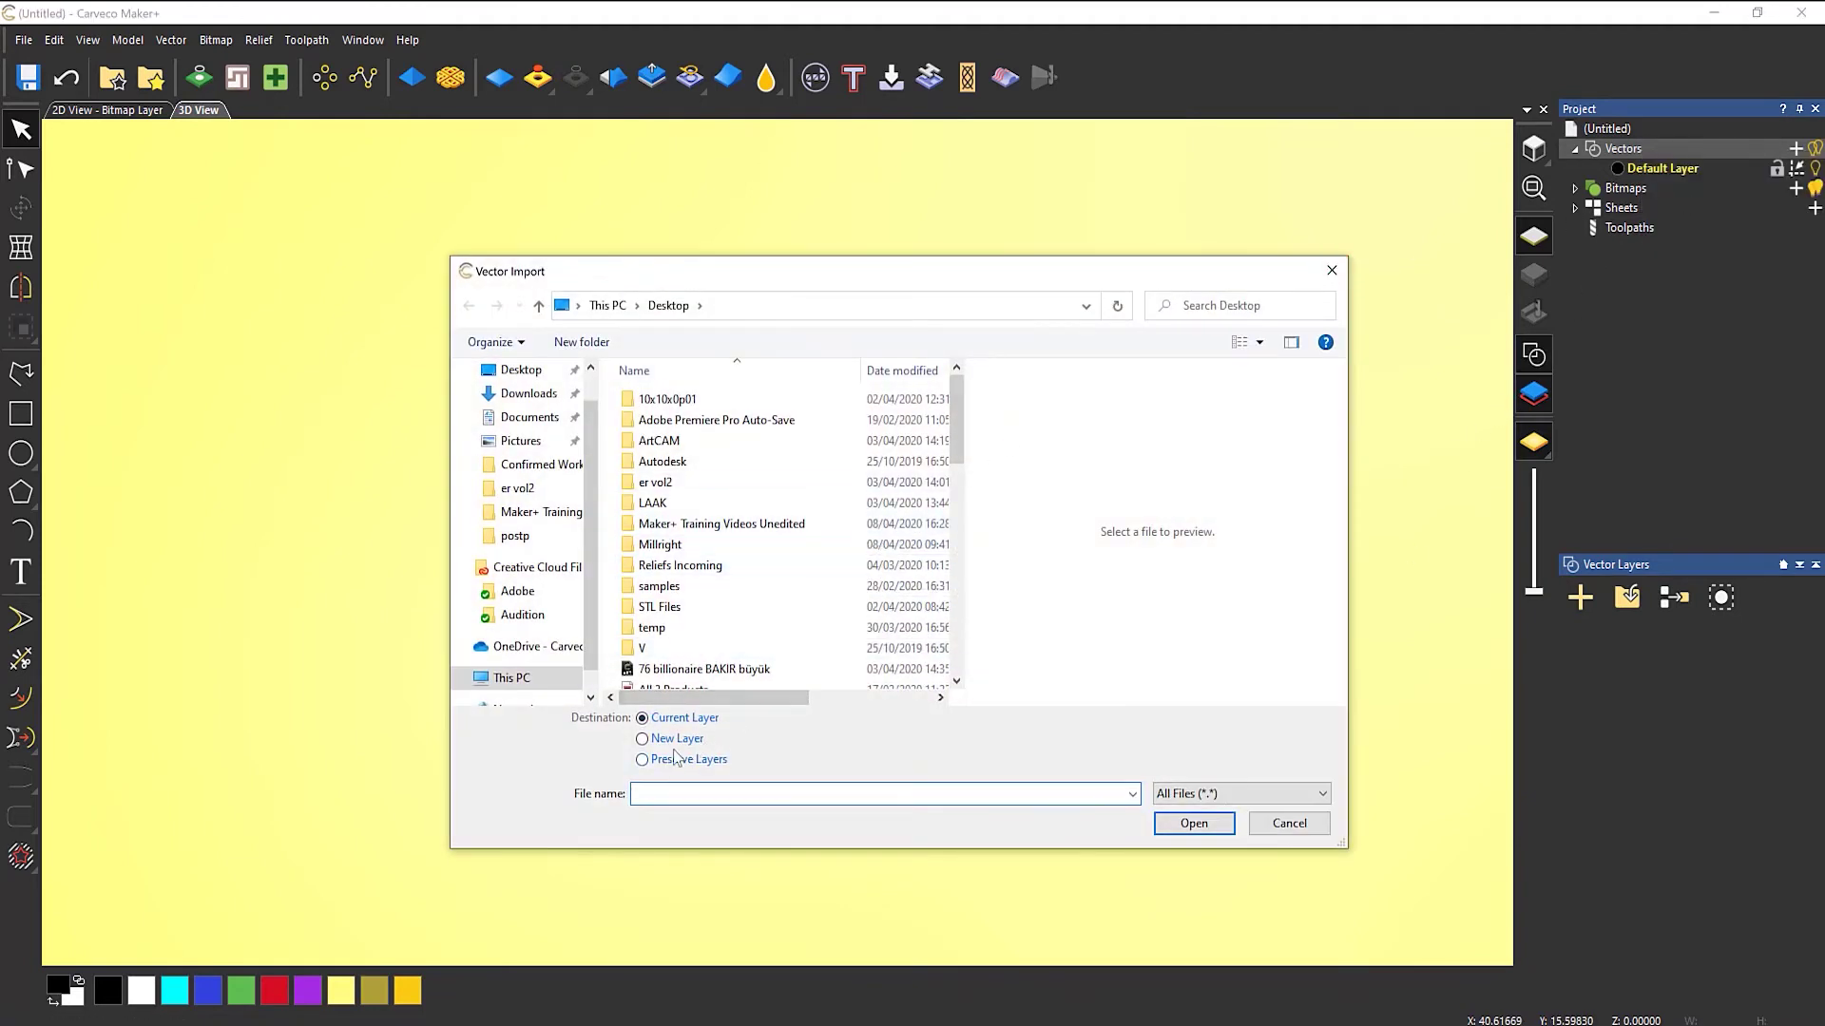
scroll(751, 569, "down", 10)
left_click(677, 430)
left_click(644, 761)
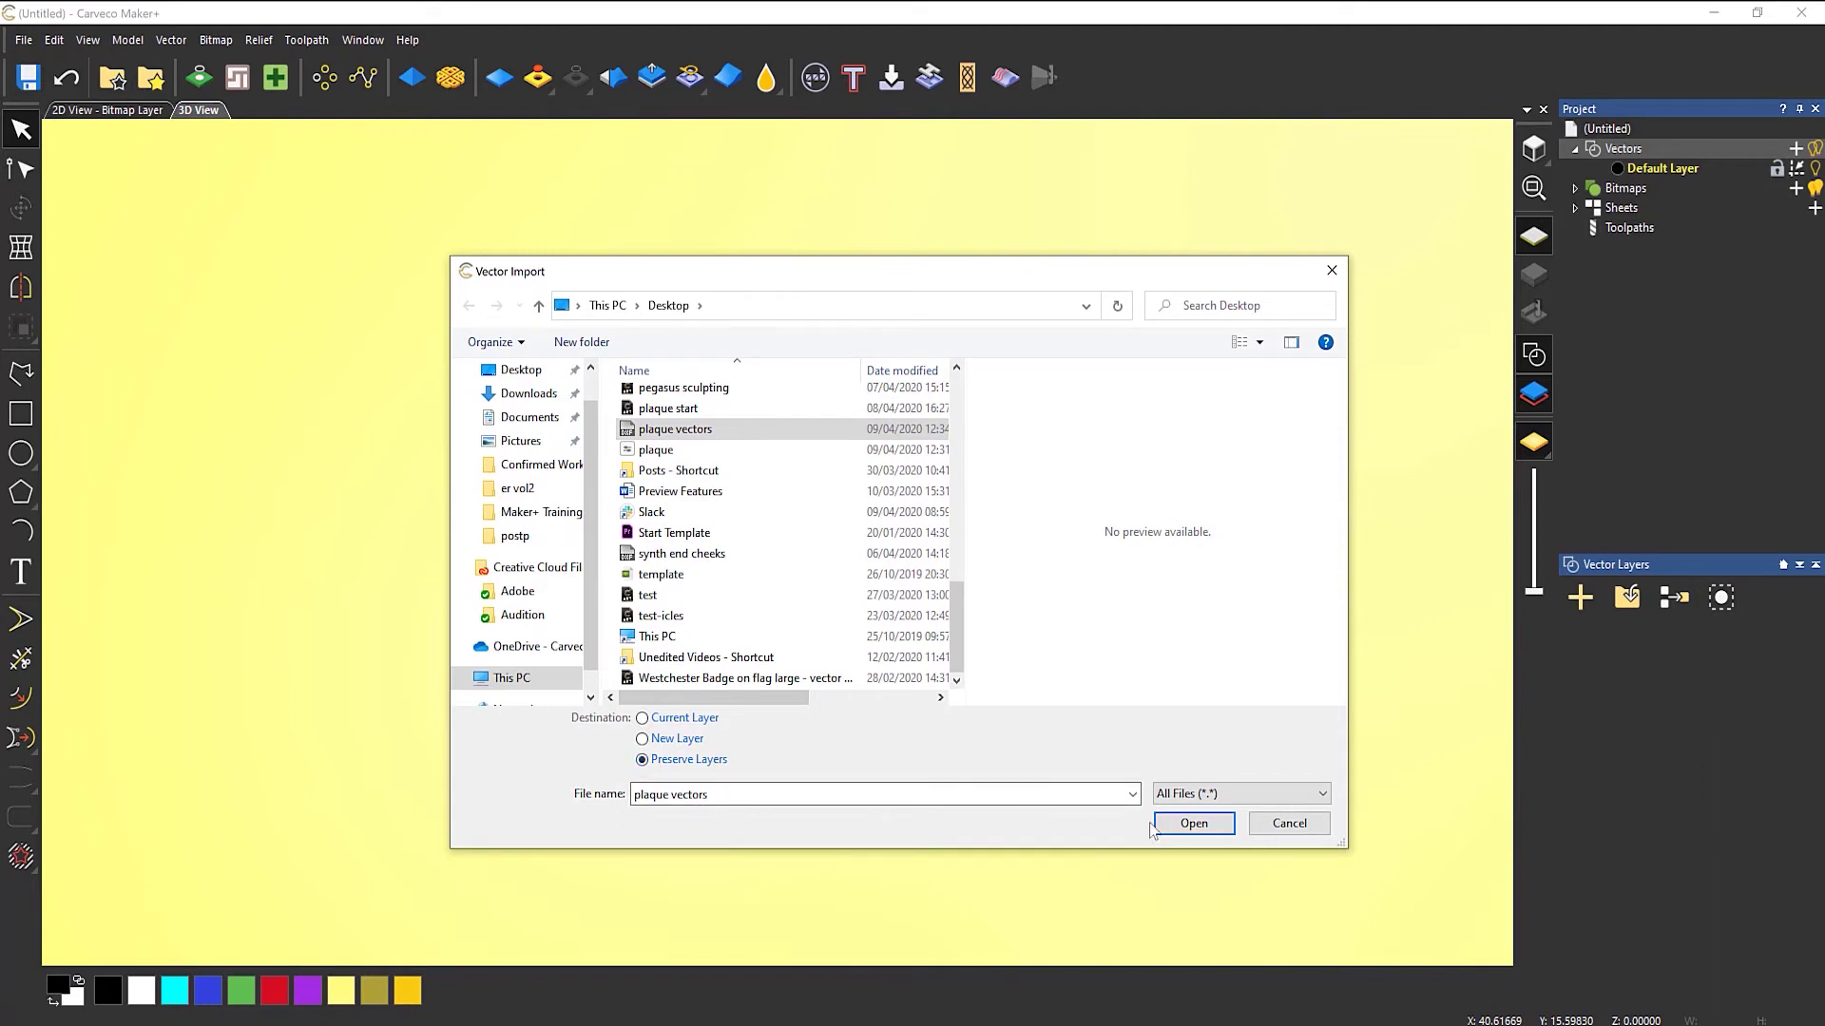
left_click(1188, 825)
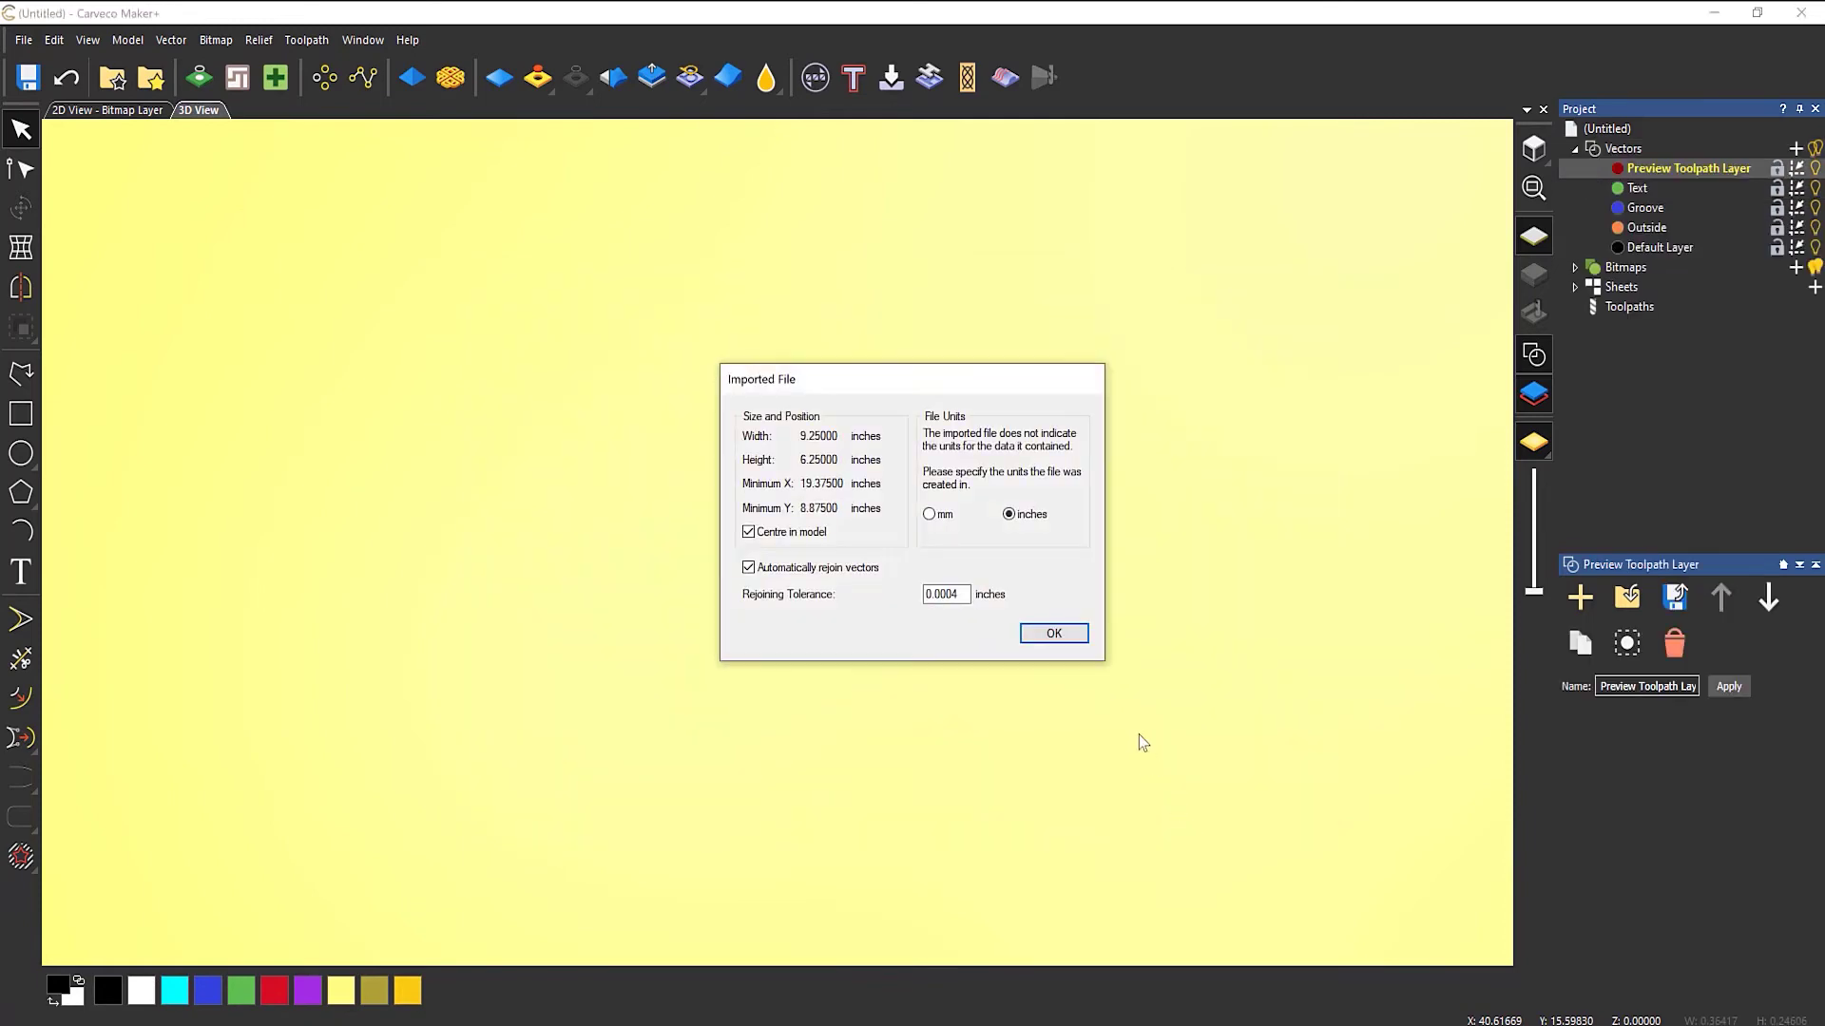
left_click(1062, 634)
left_click(1040, 581)
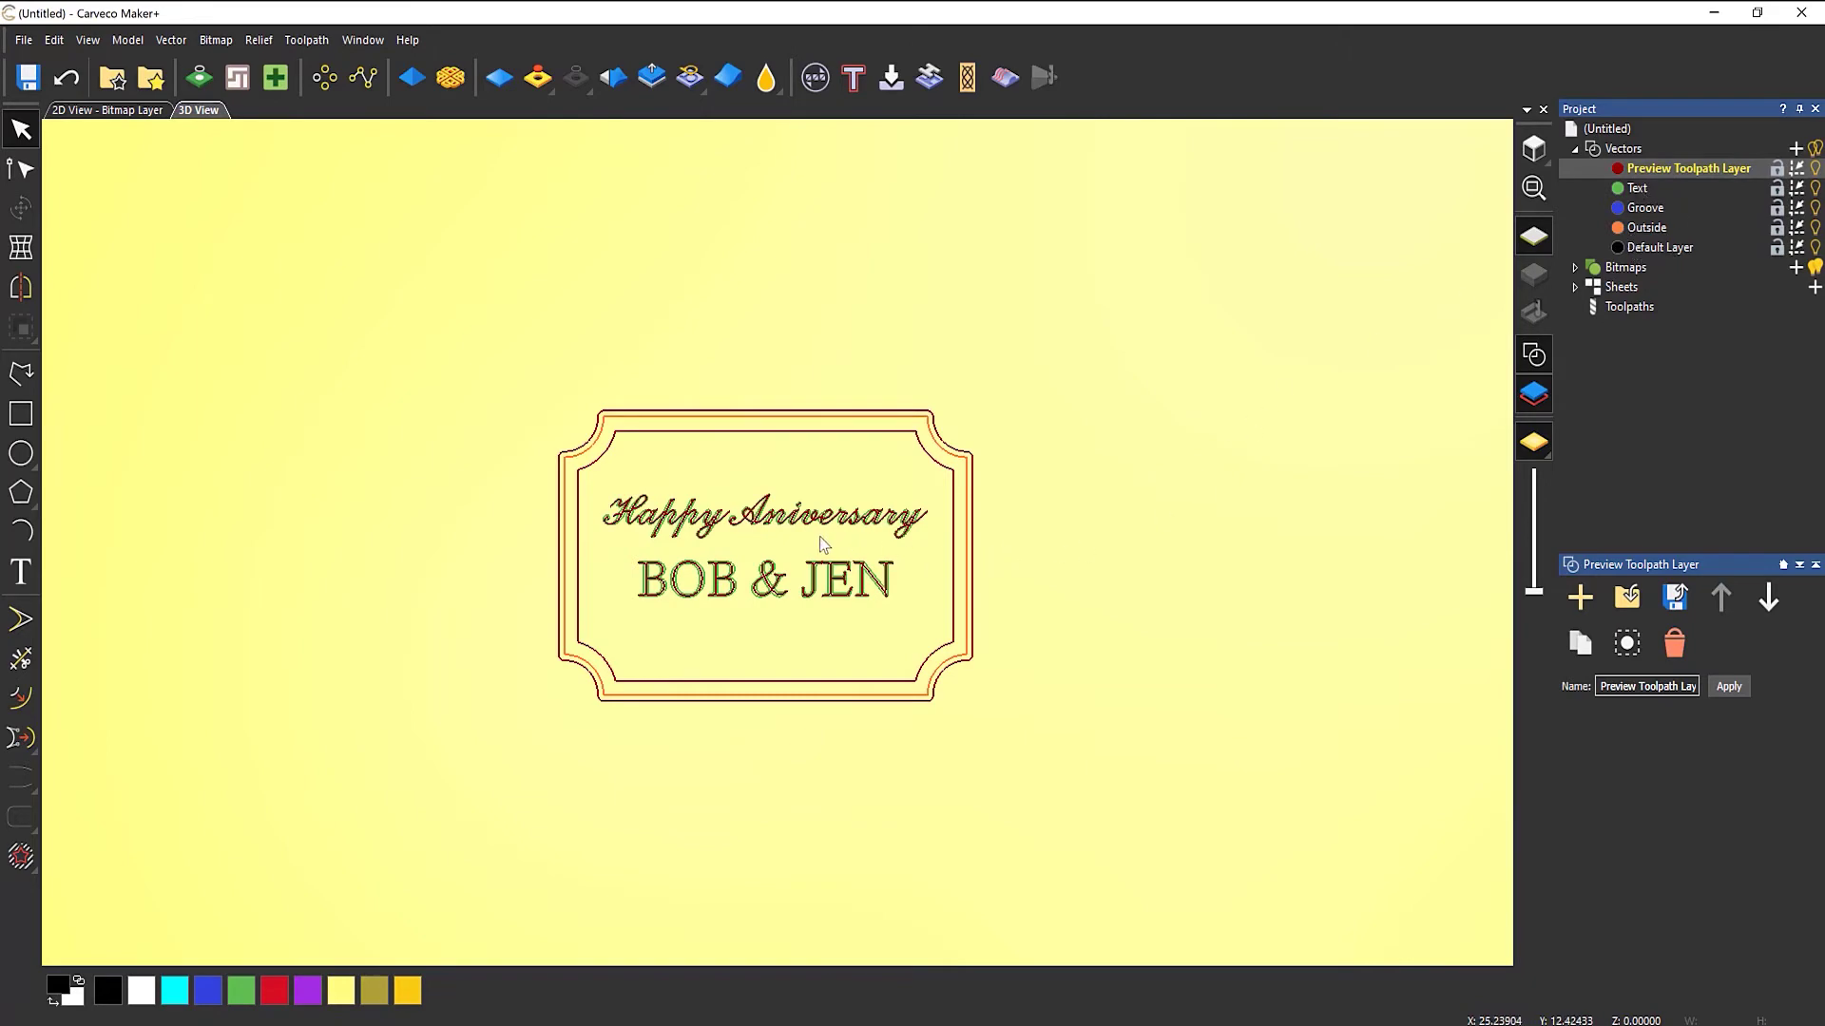
Check what the Preview Toolpath Layer contains, and delete that layer together with its vectors
scroll(616, 570, "up", 10)
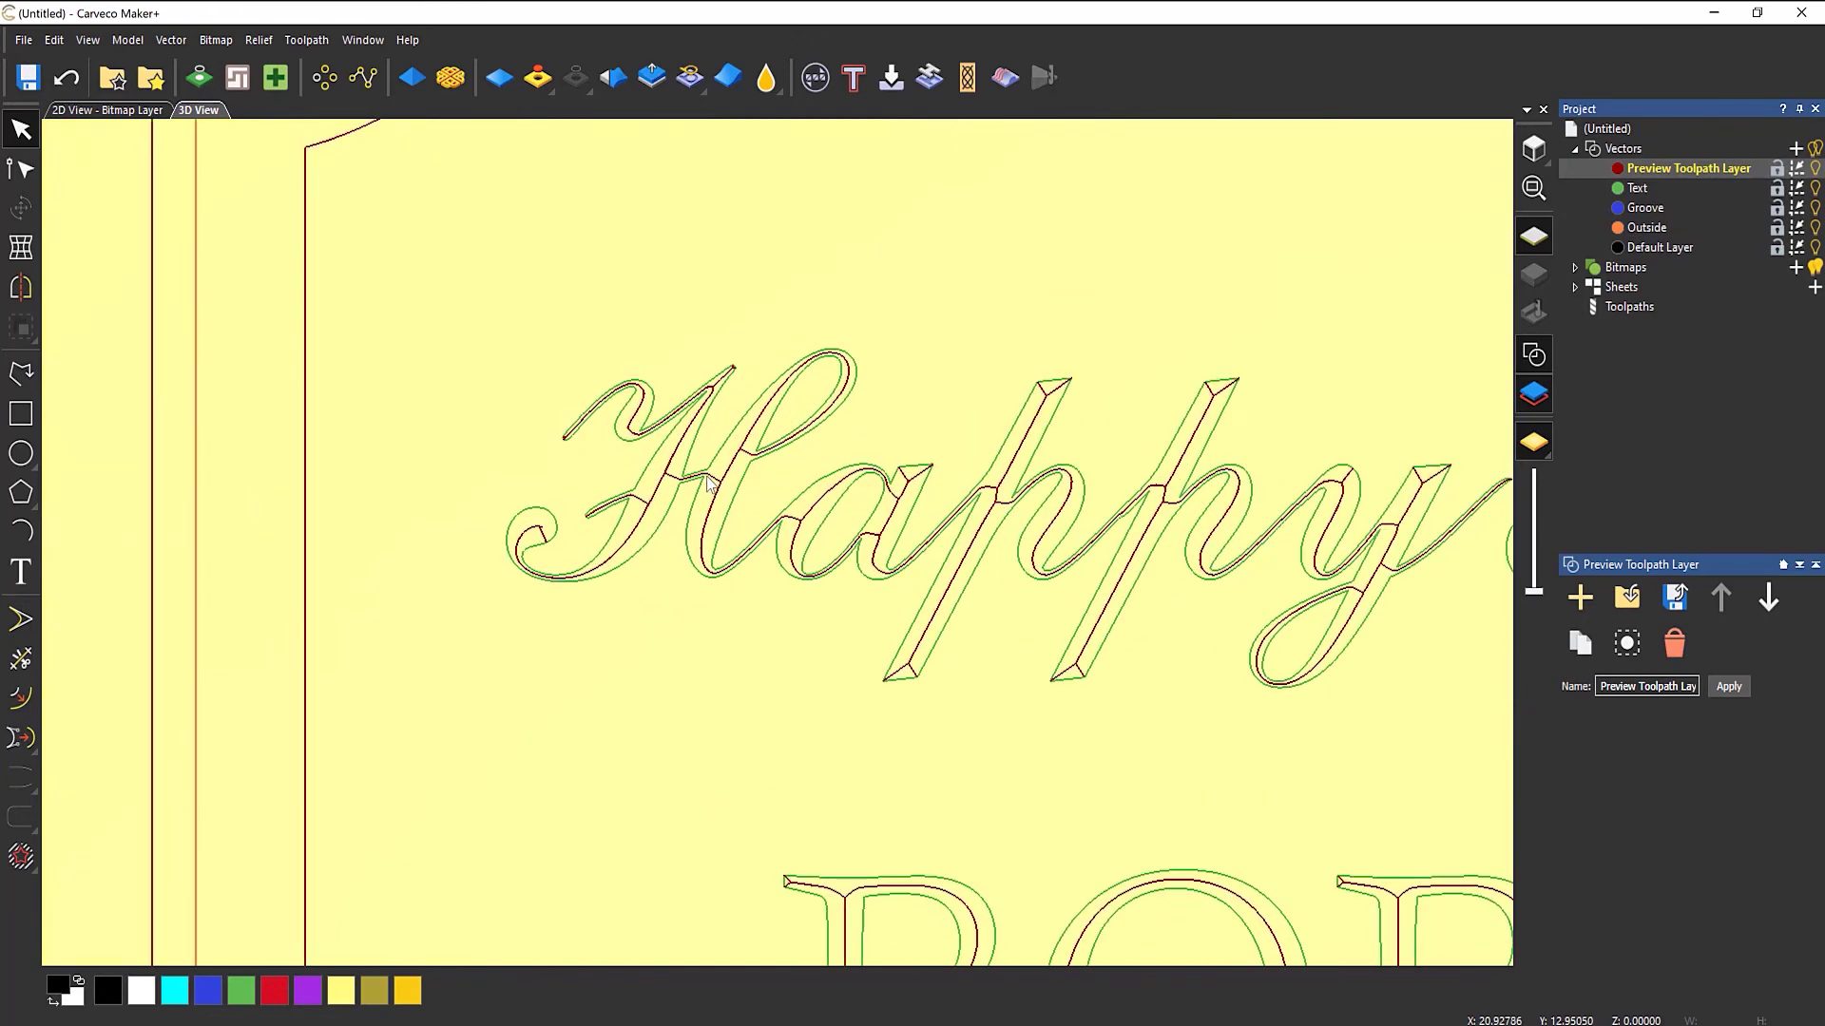
scroll(728, 577, "up", 2)
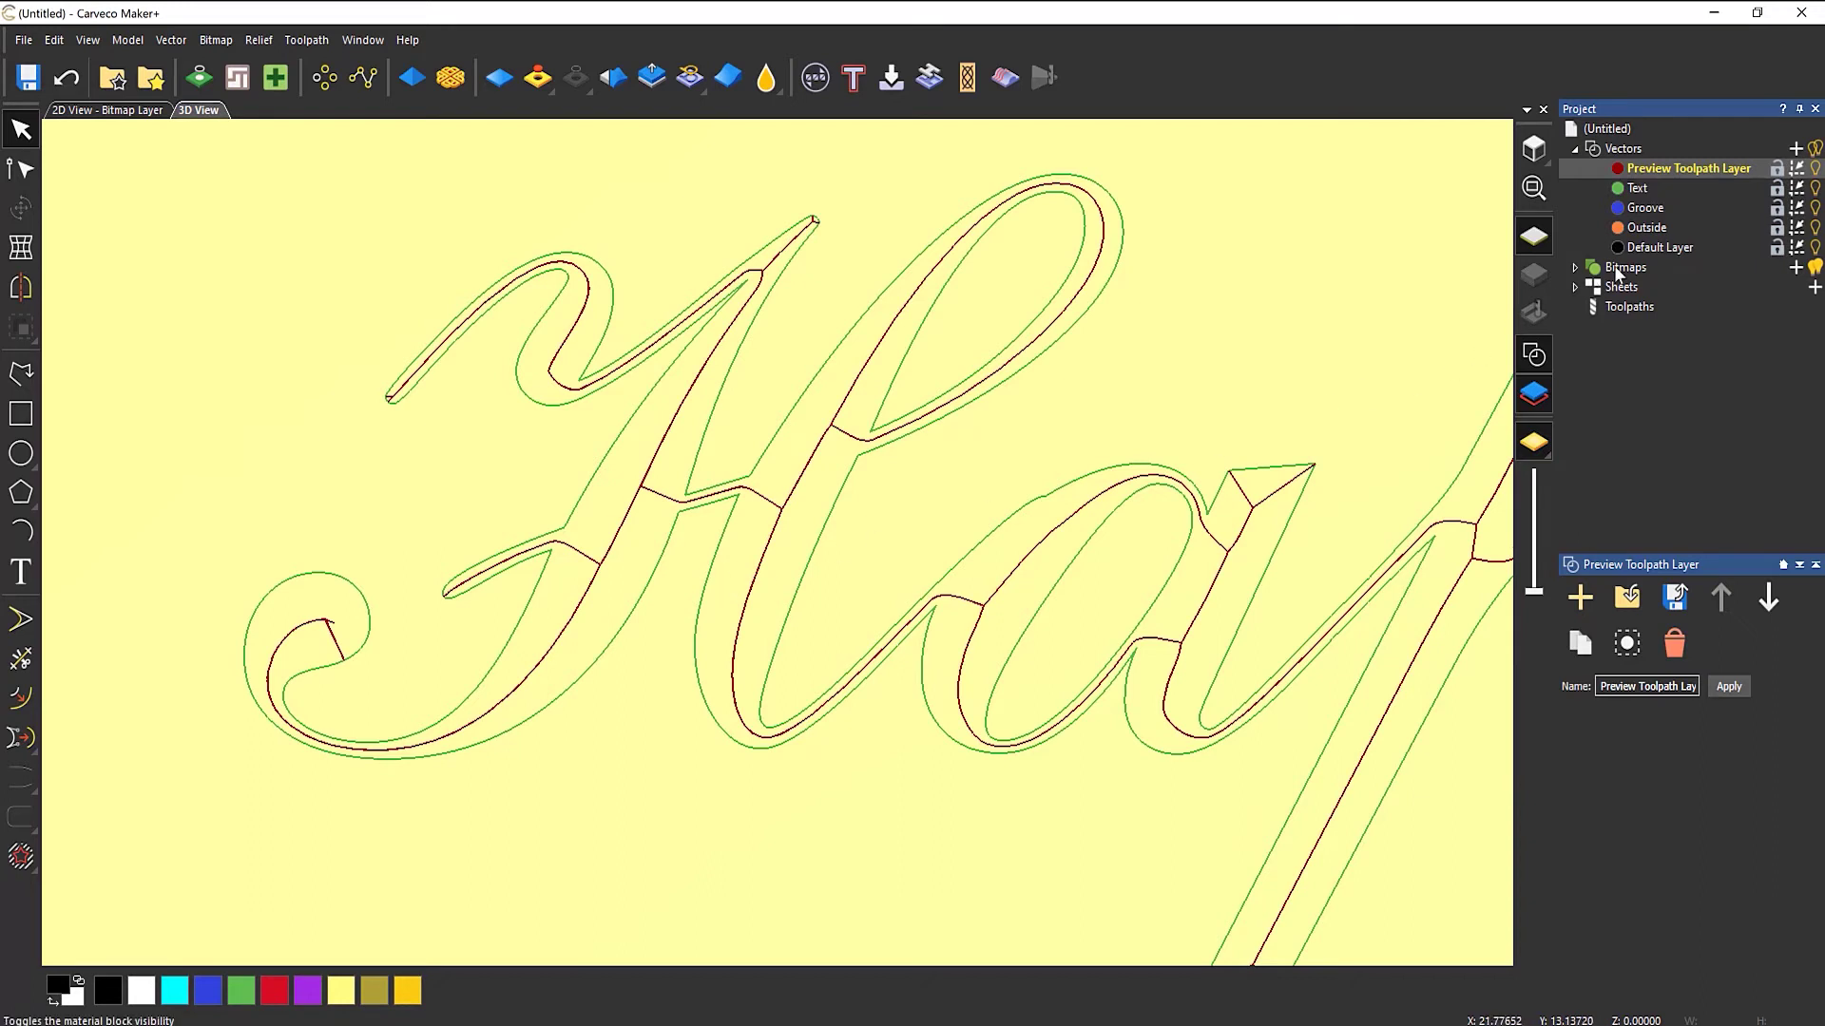
left_click(1815, 168)
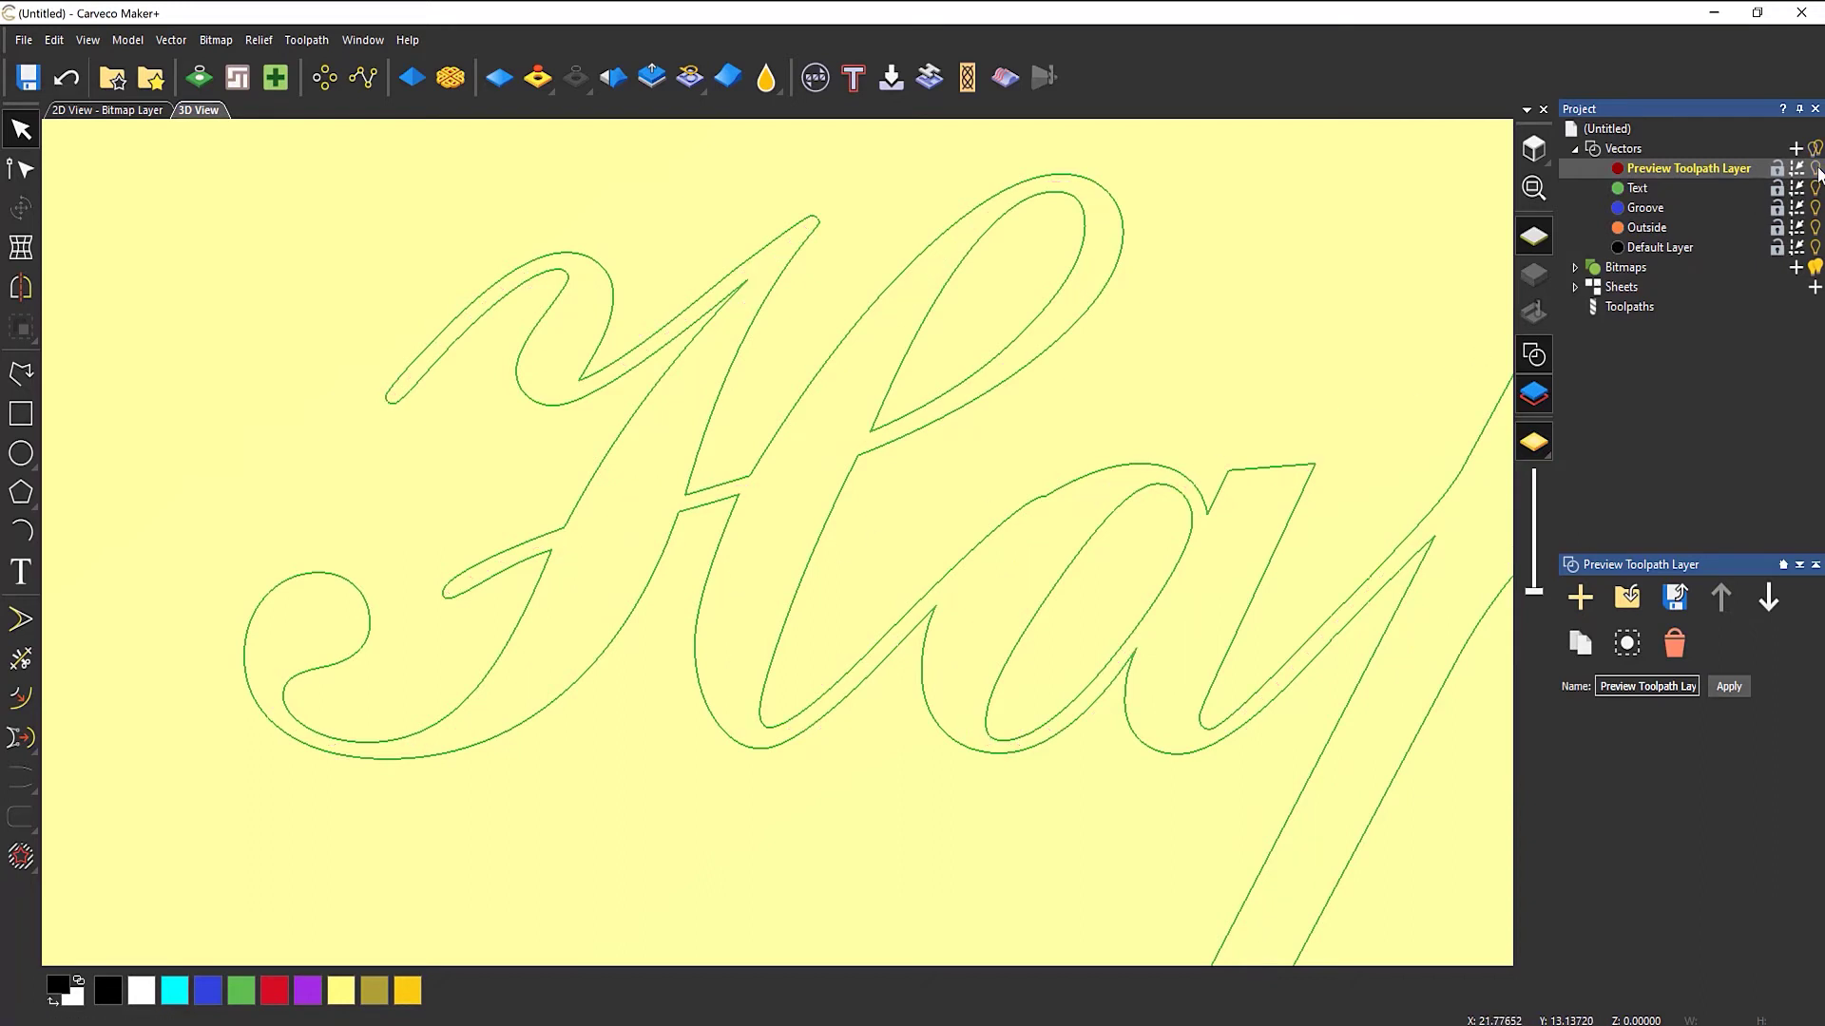
left_click(1815, 168)
right_click(1656, 169)
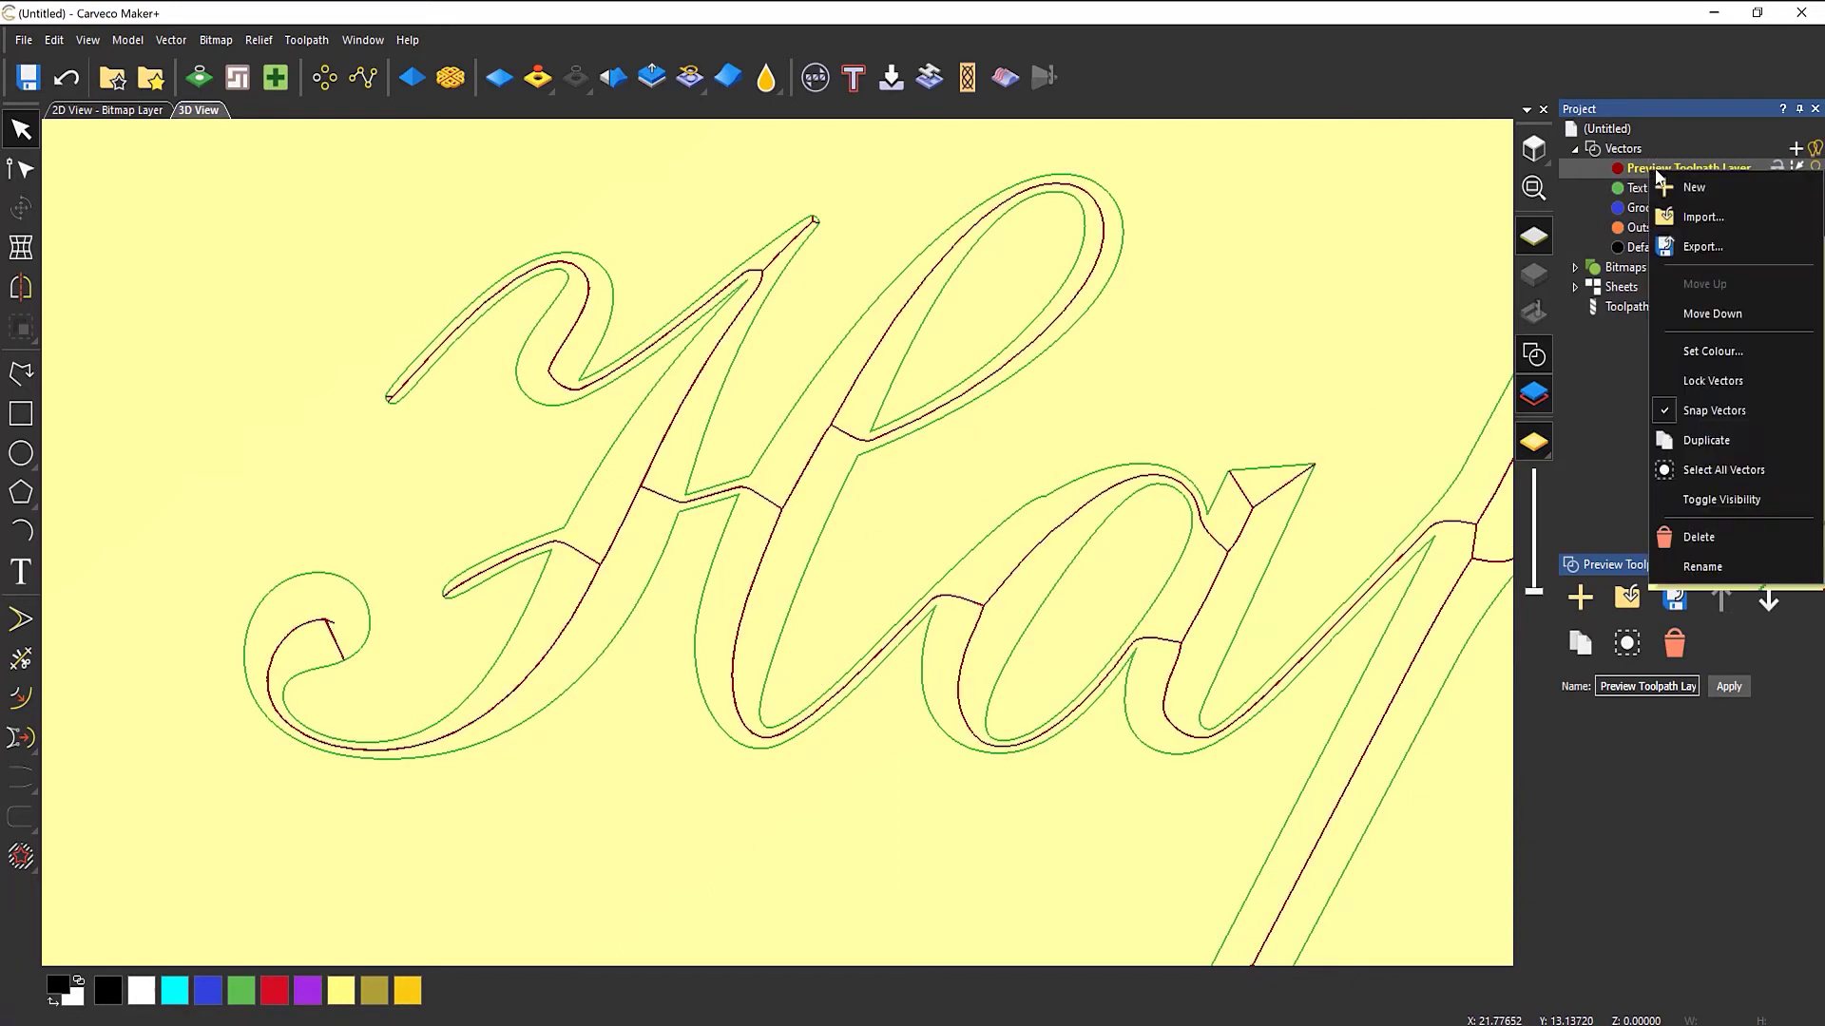
left_click(1696, 538)
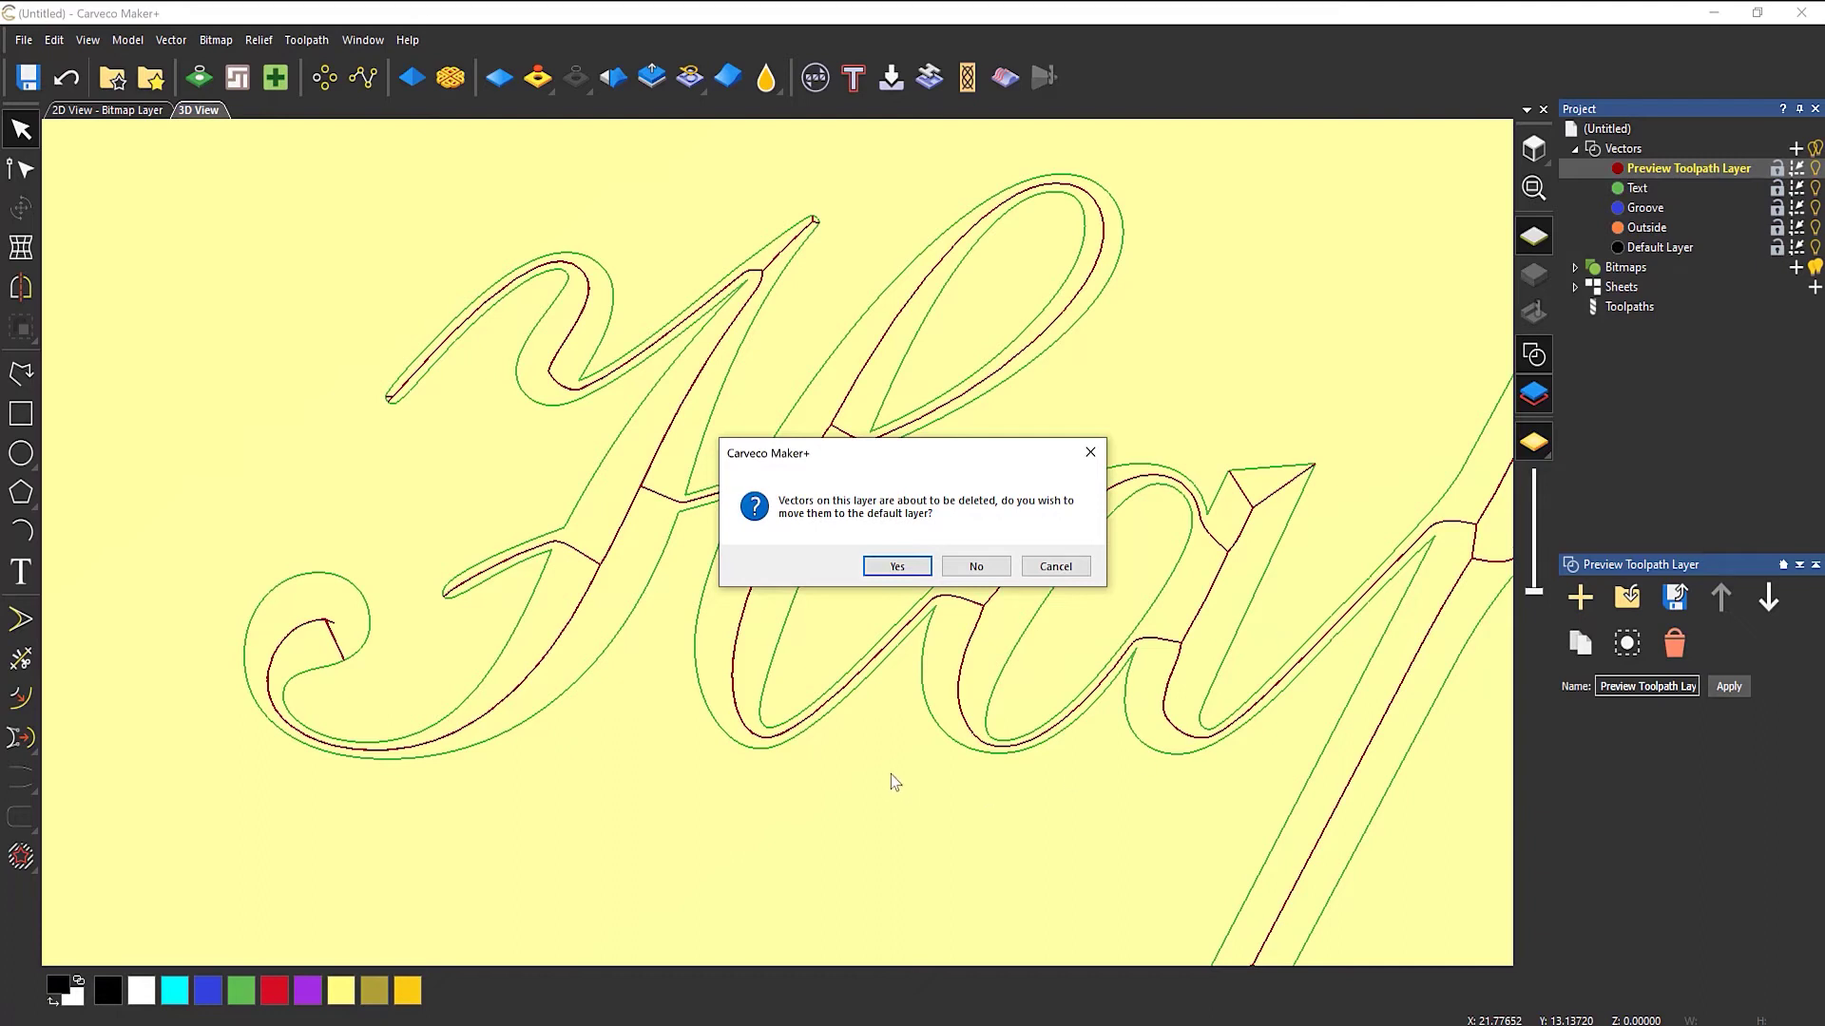
left_click(979, 568)
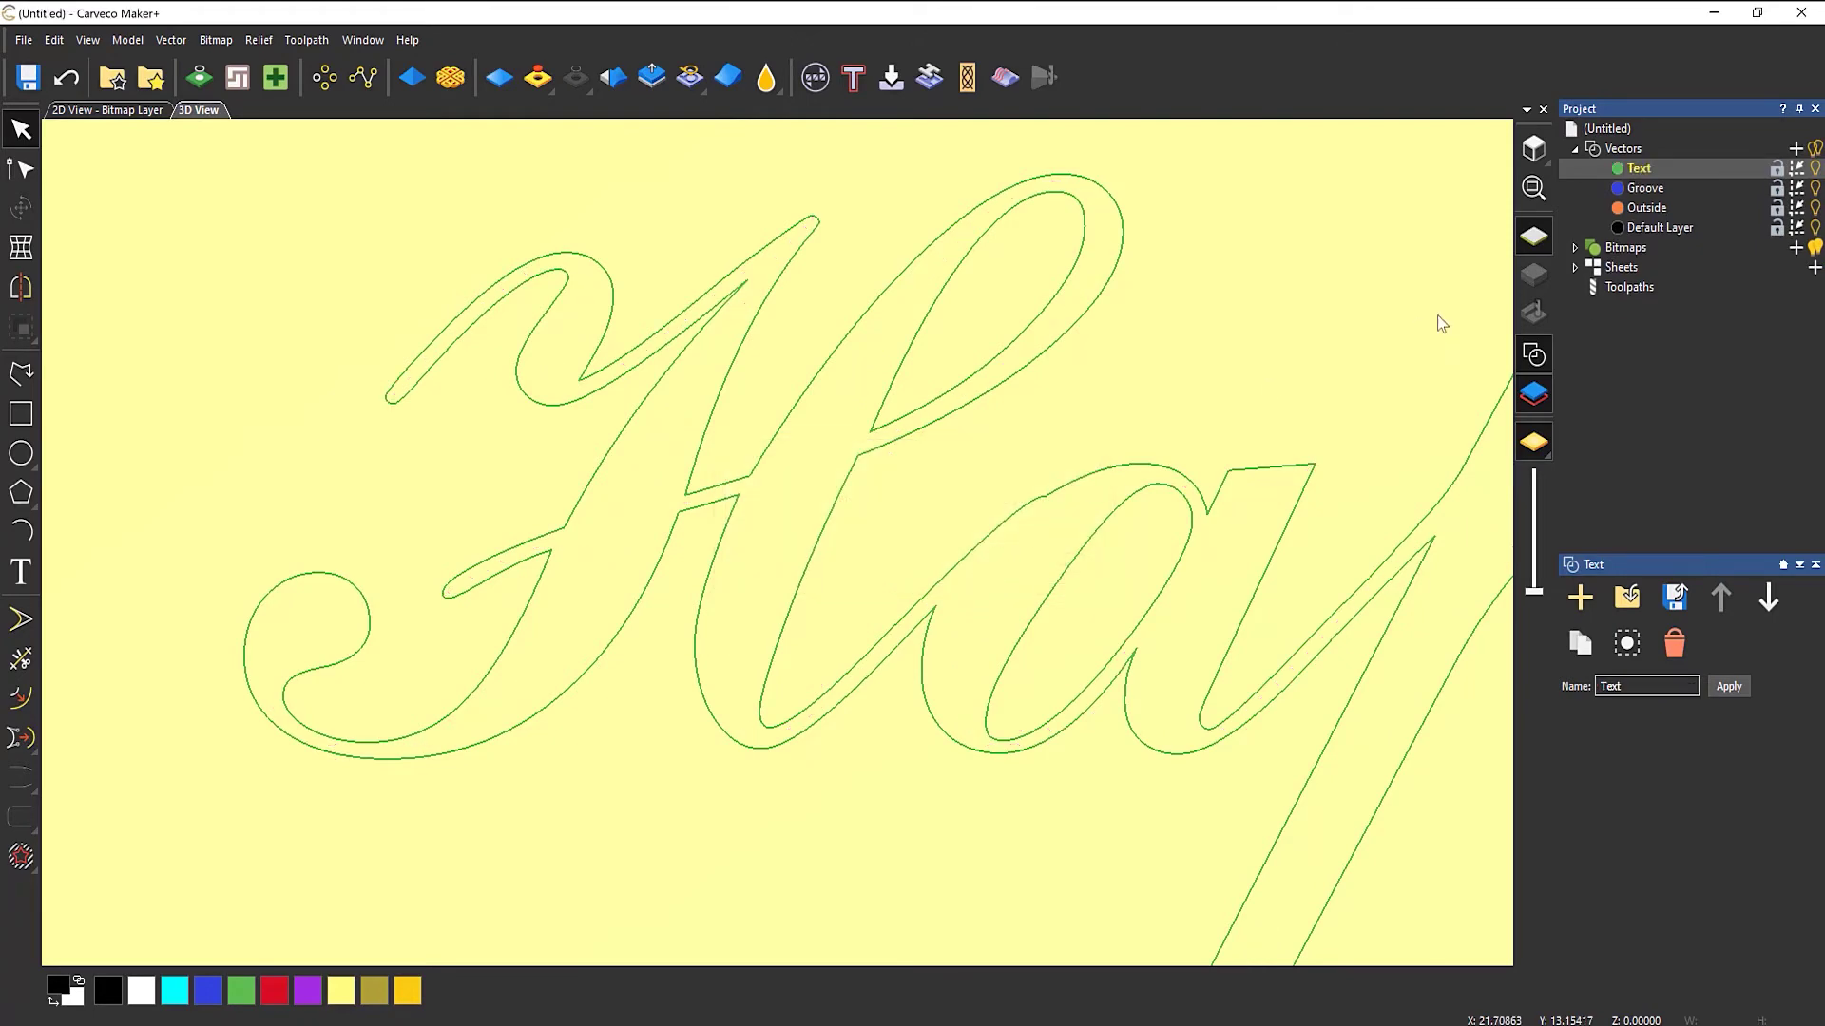
Select all the plaque vectors and move them freehand, with their centre at about X 15.8, Y 10.6 inches
scroll(1110, 387, "down", 5)
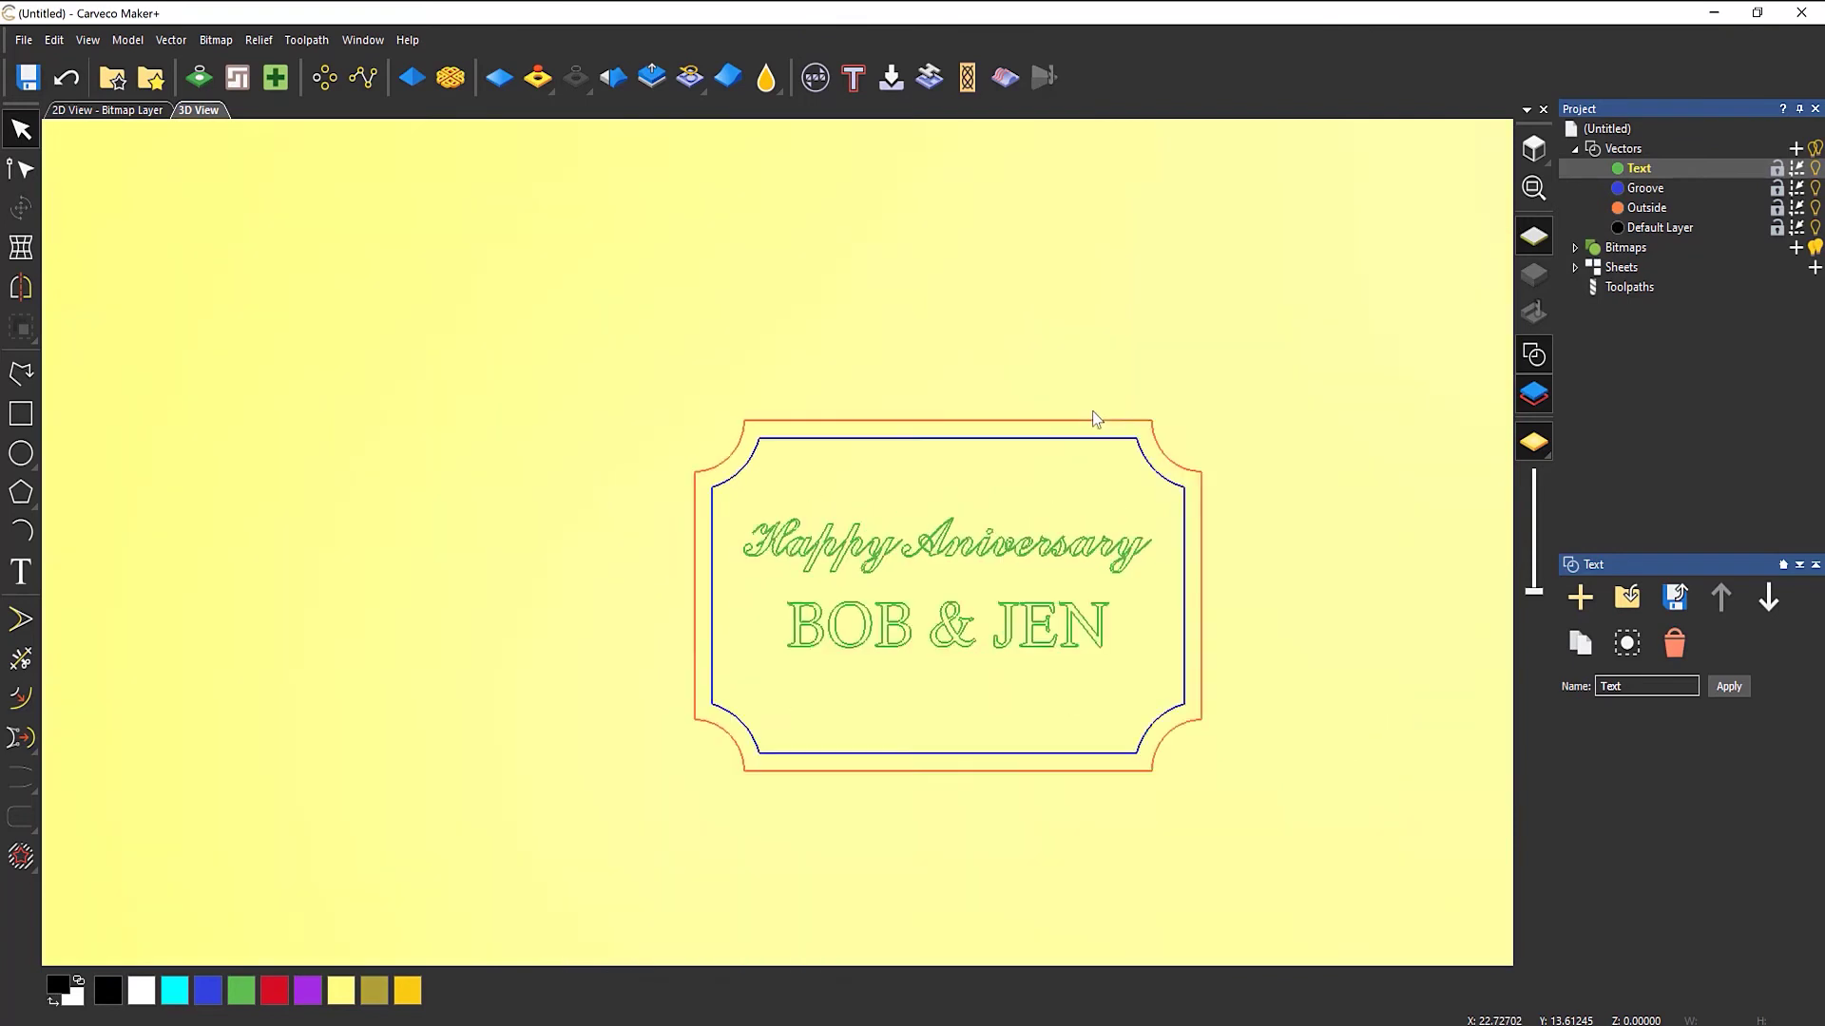
scroll(1092, 410, "down", 2)
left_click_drag(692, 444, 1069, 683)
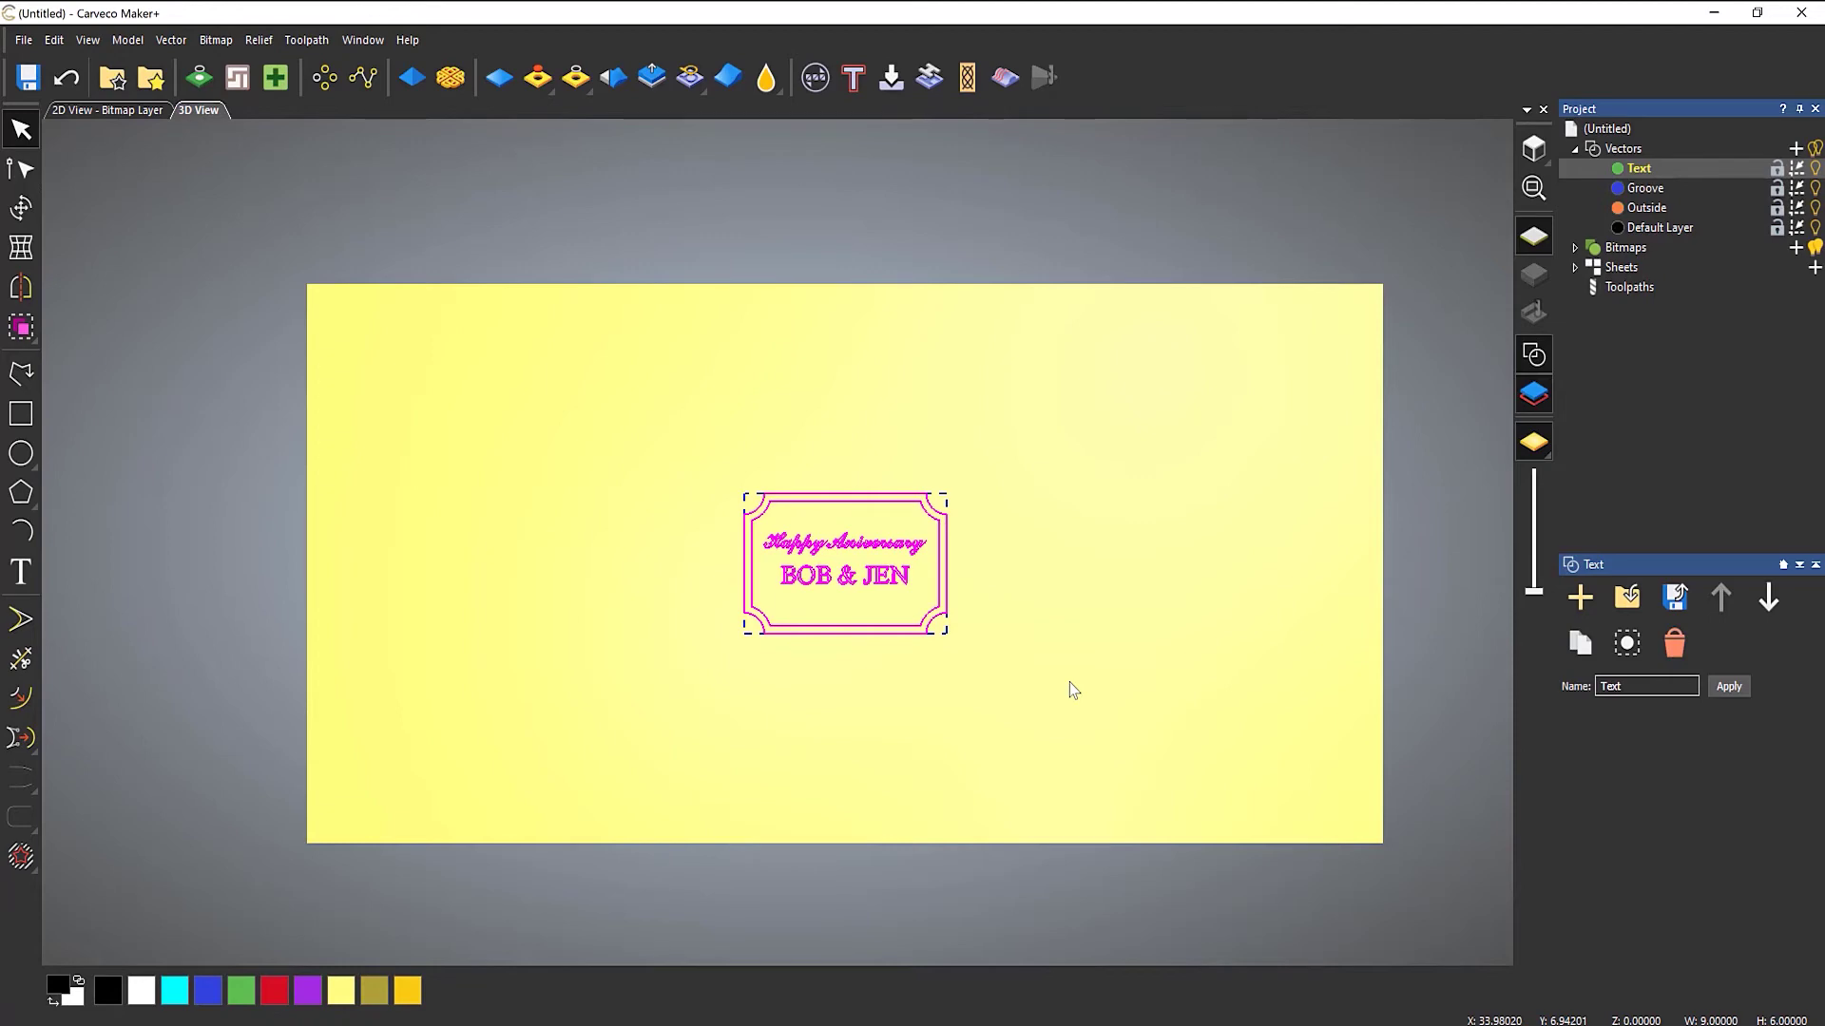
left_click_drag(842, 631, 646, 669)
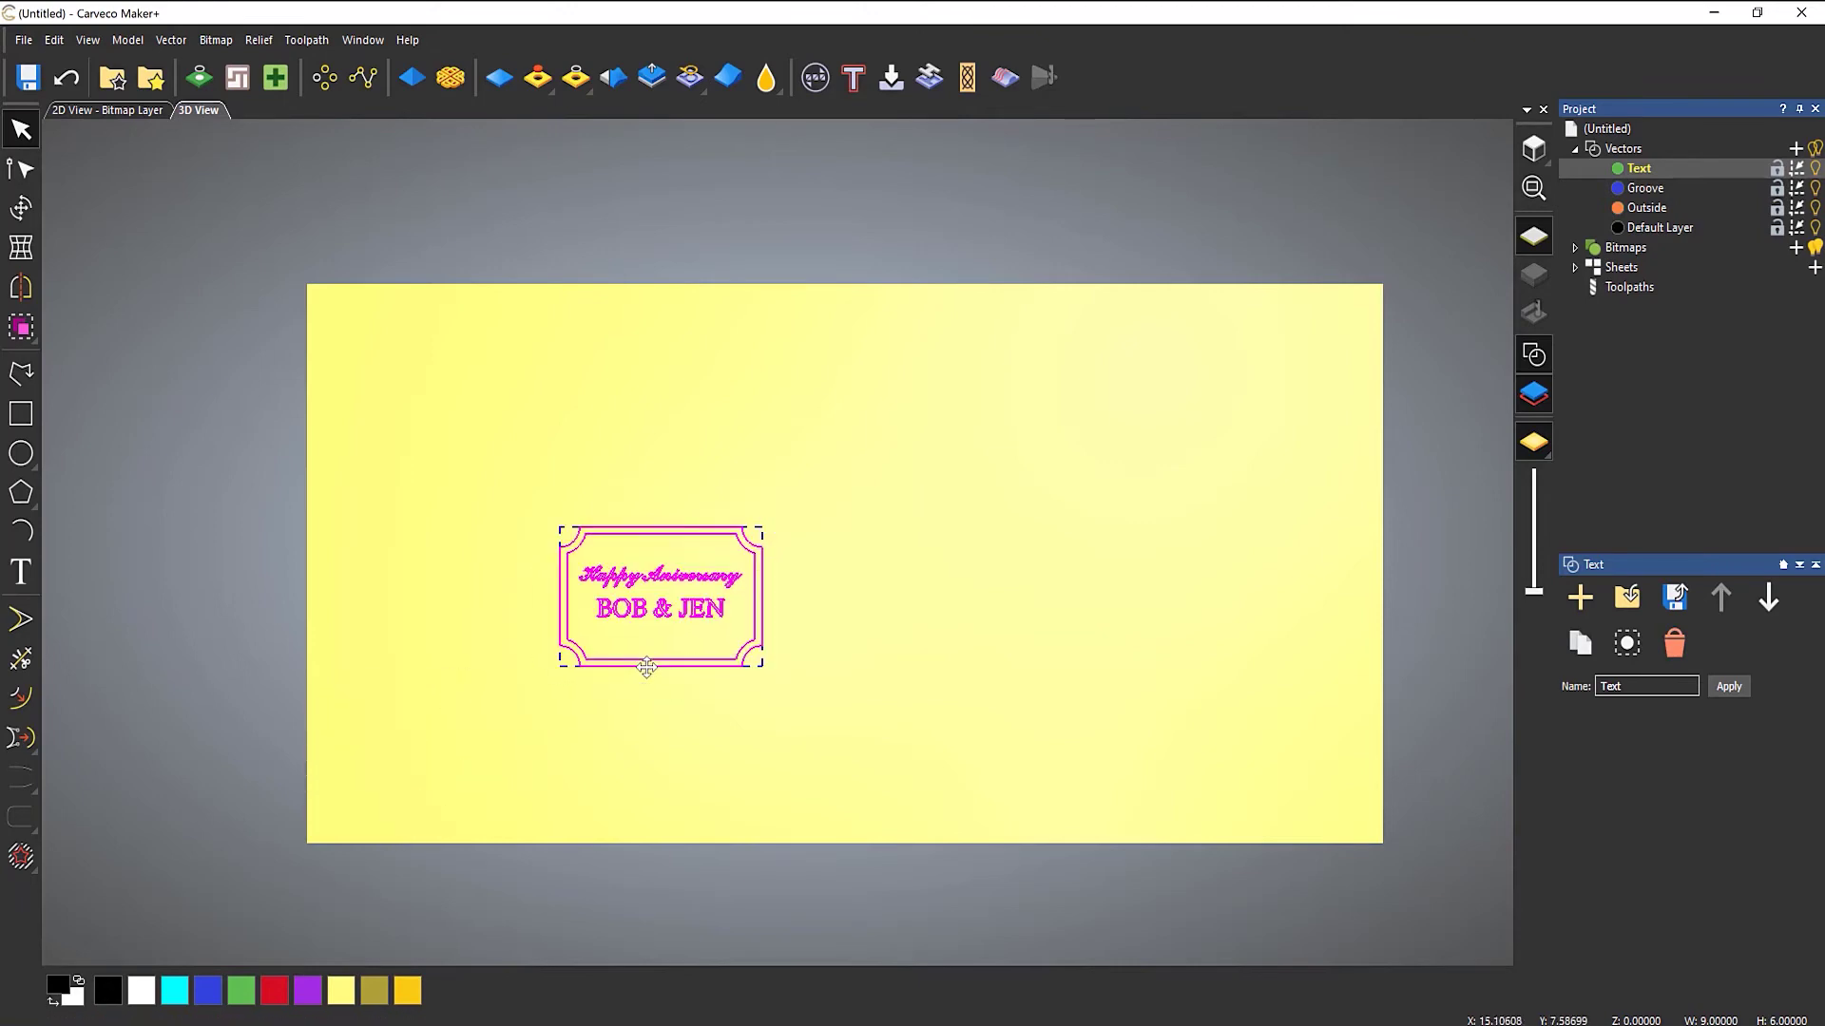
Position the plaque's lower-left corner at X 0.5, Y 0.5 inches with Transform, and leave the vectors deselected
left_click(29, 211)
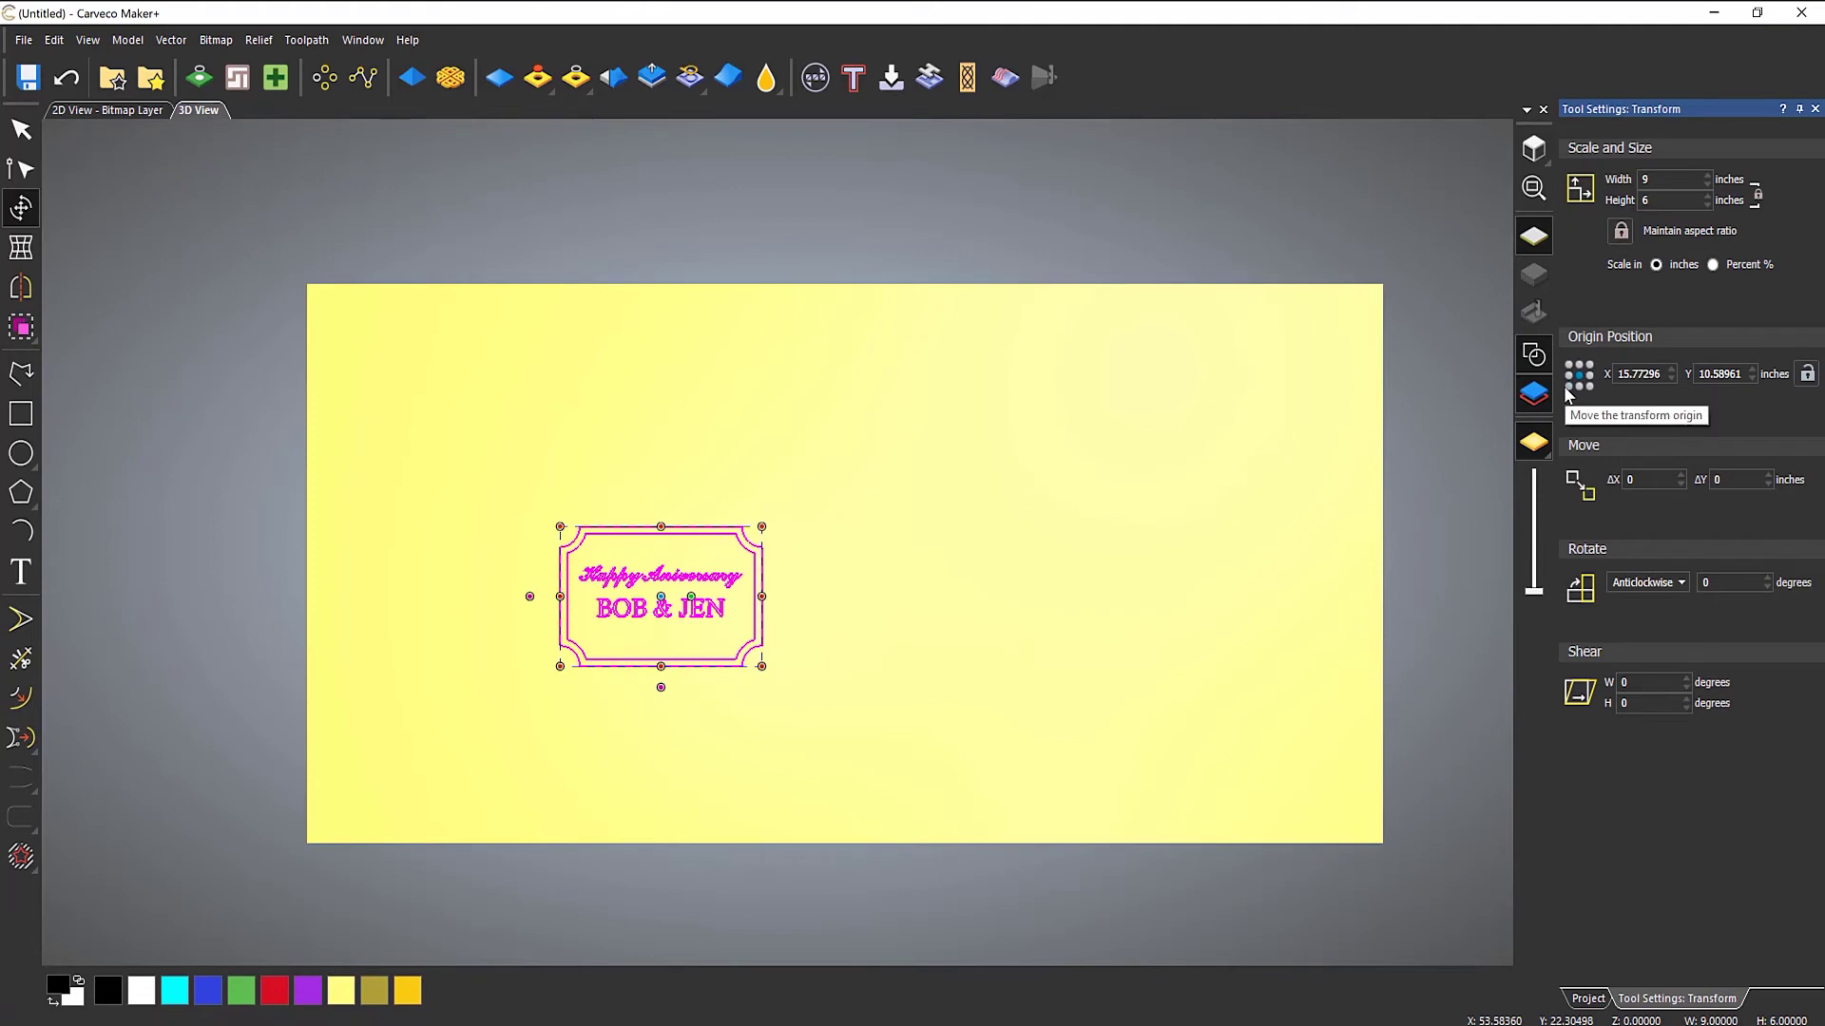
left_click(1567, 384)
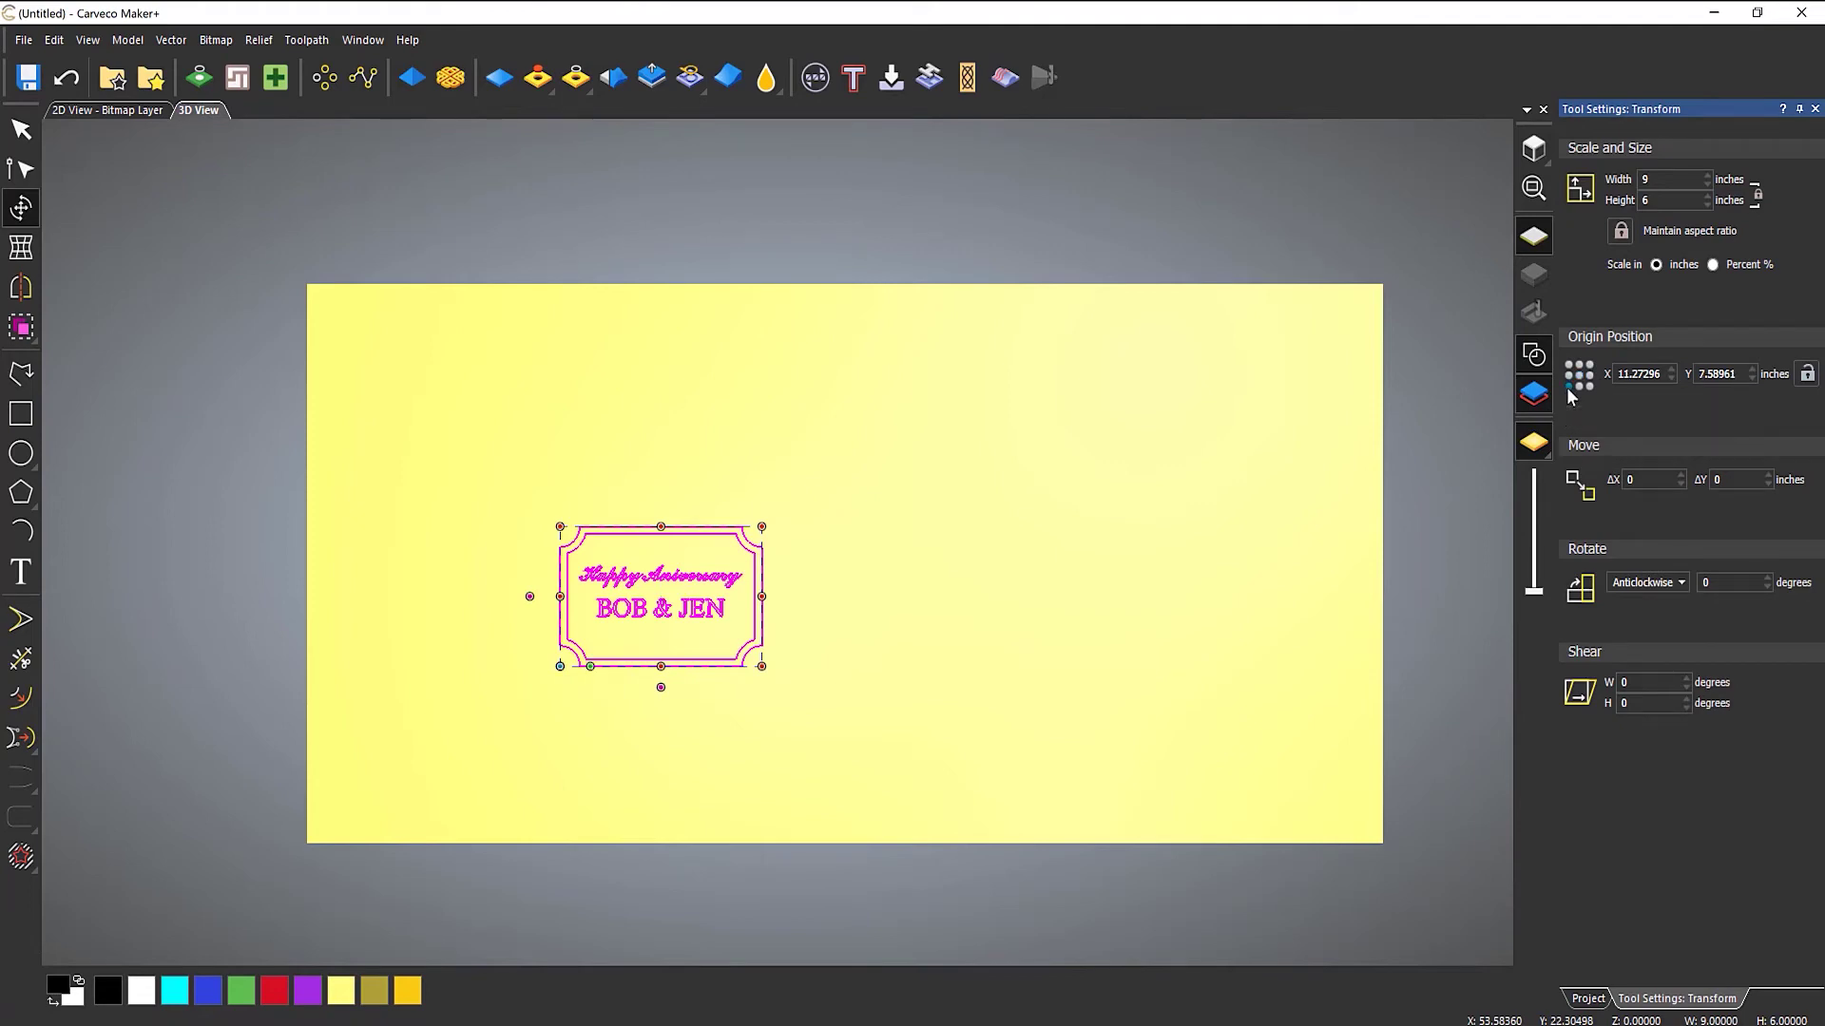
left_click(1640, 373)
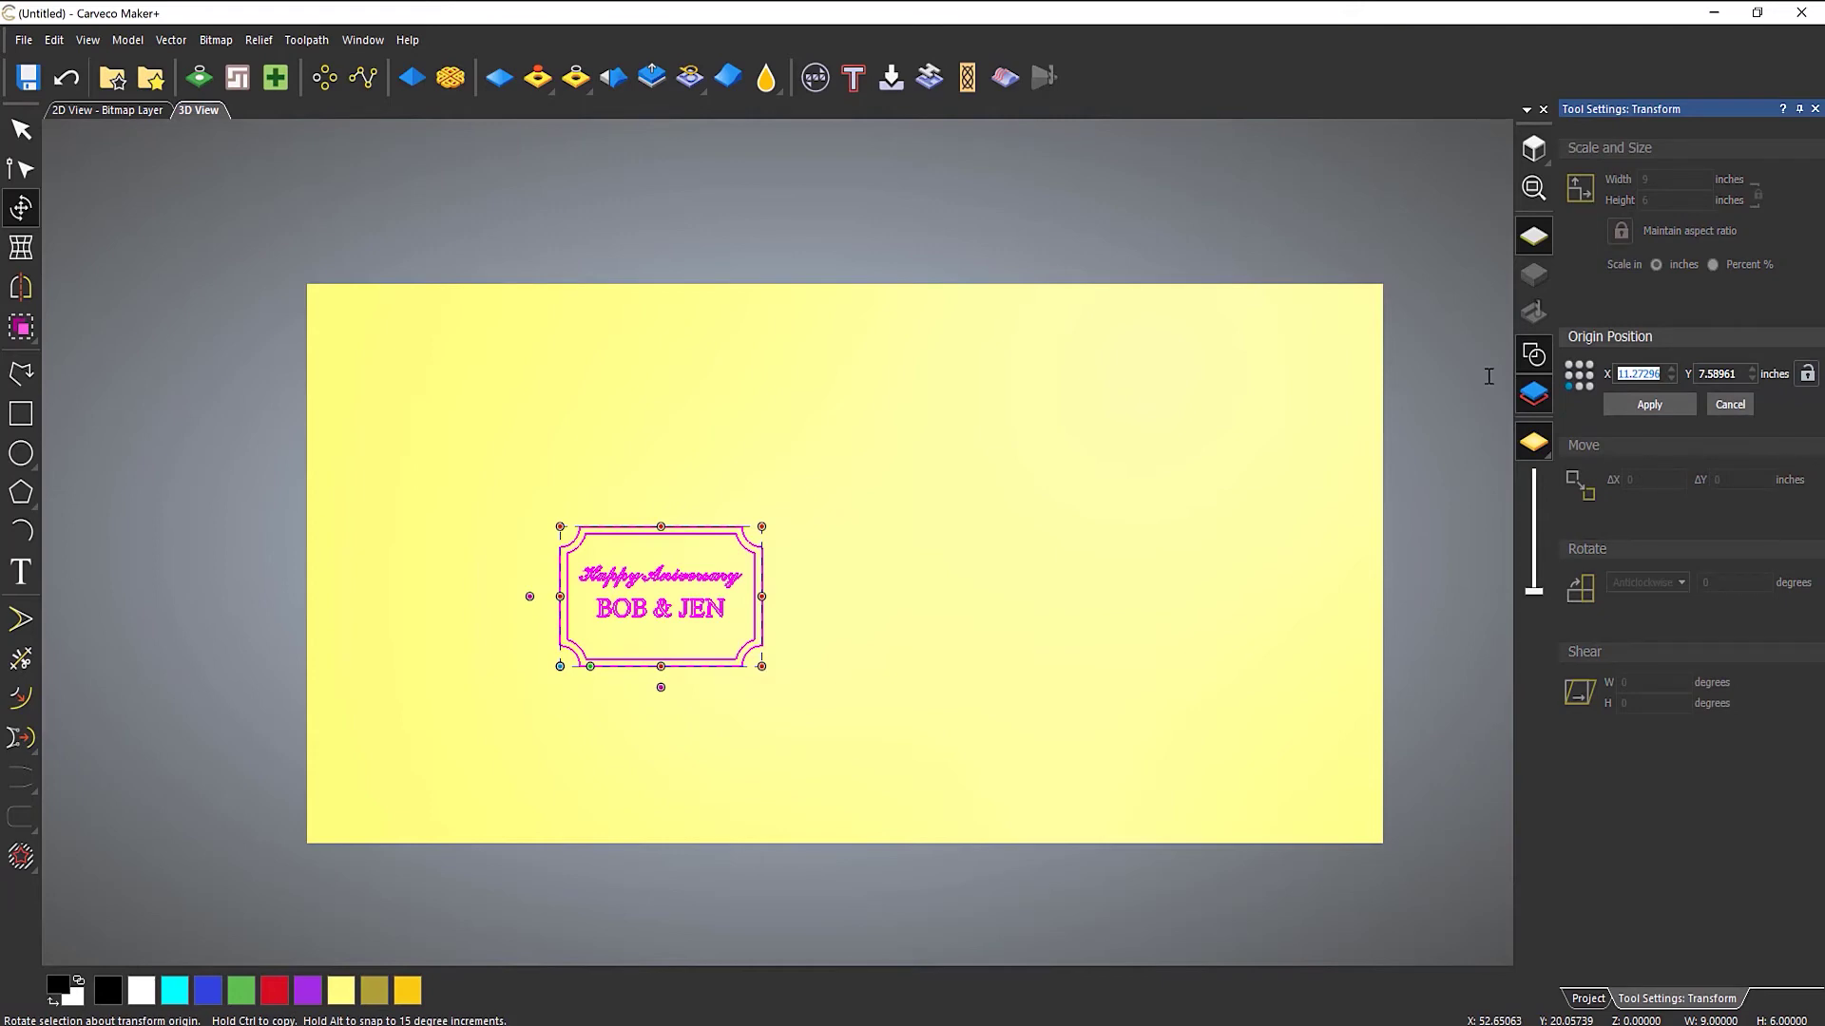
type("0.5")
left_click(1730, 373)
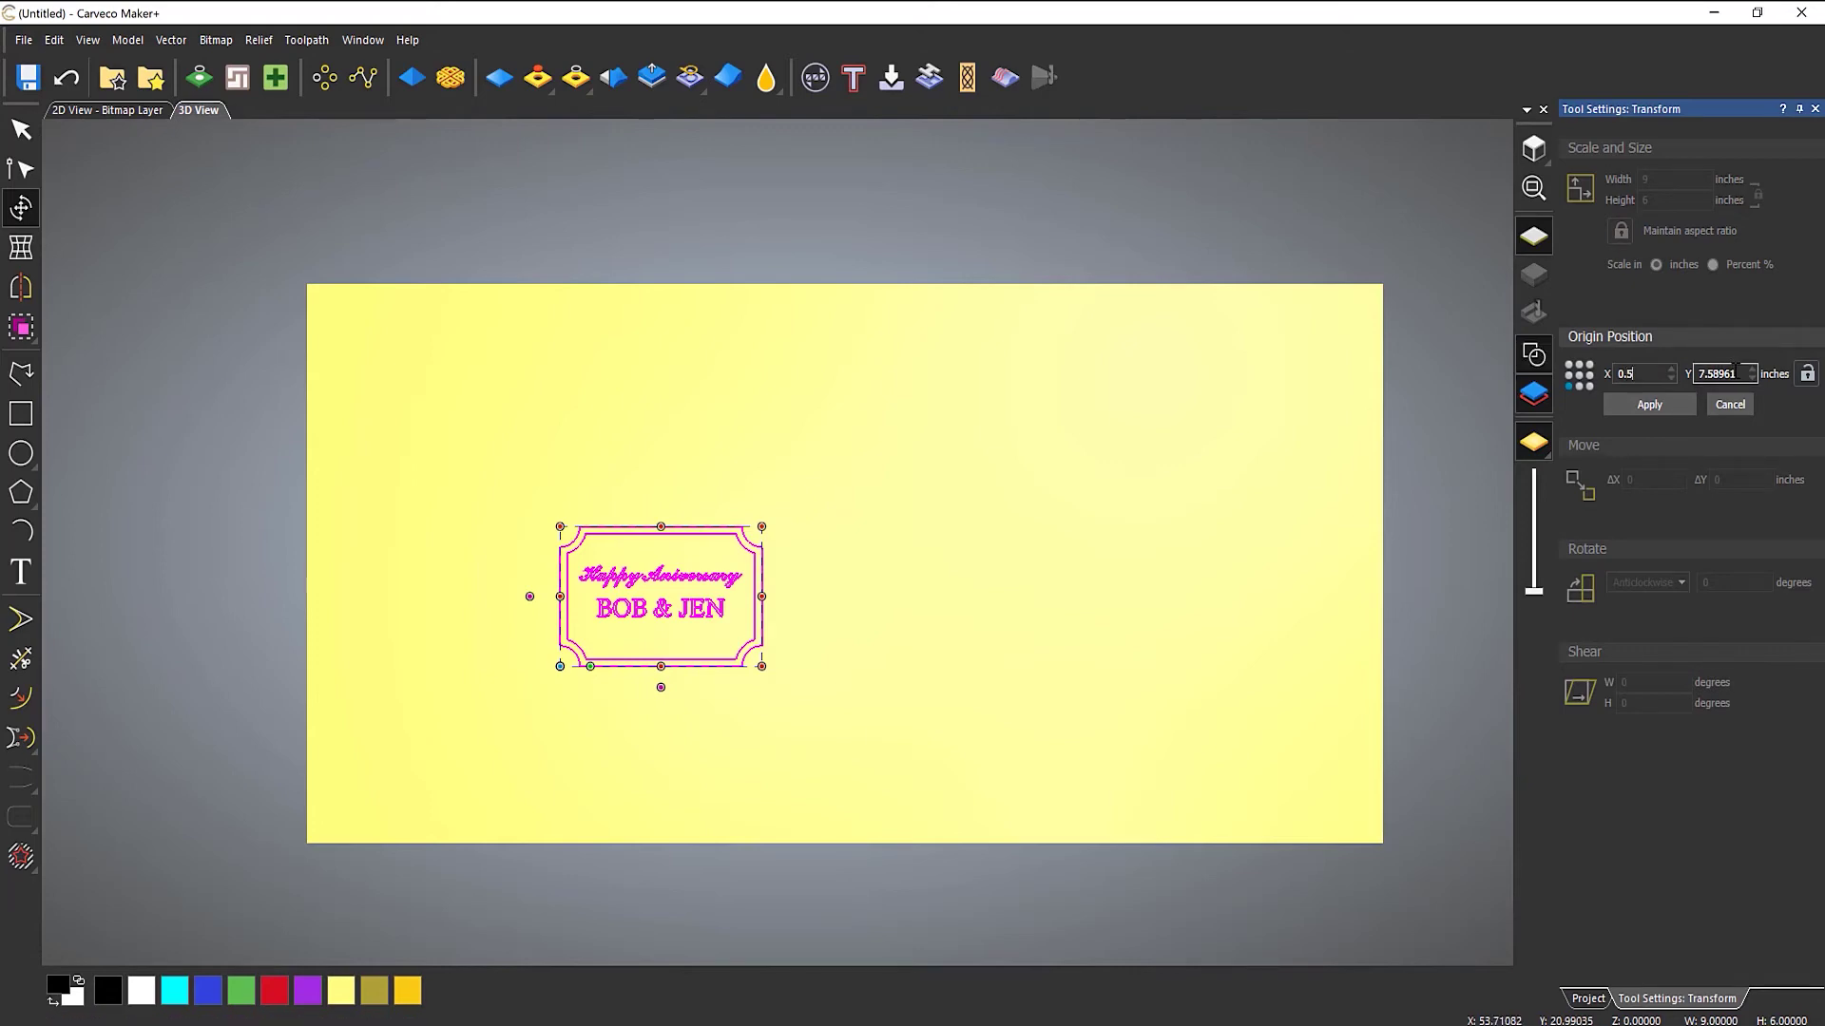
key("ctrl+a")
type("0.5")
left_click(1637, 407)
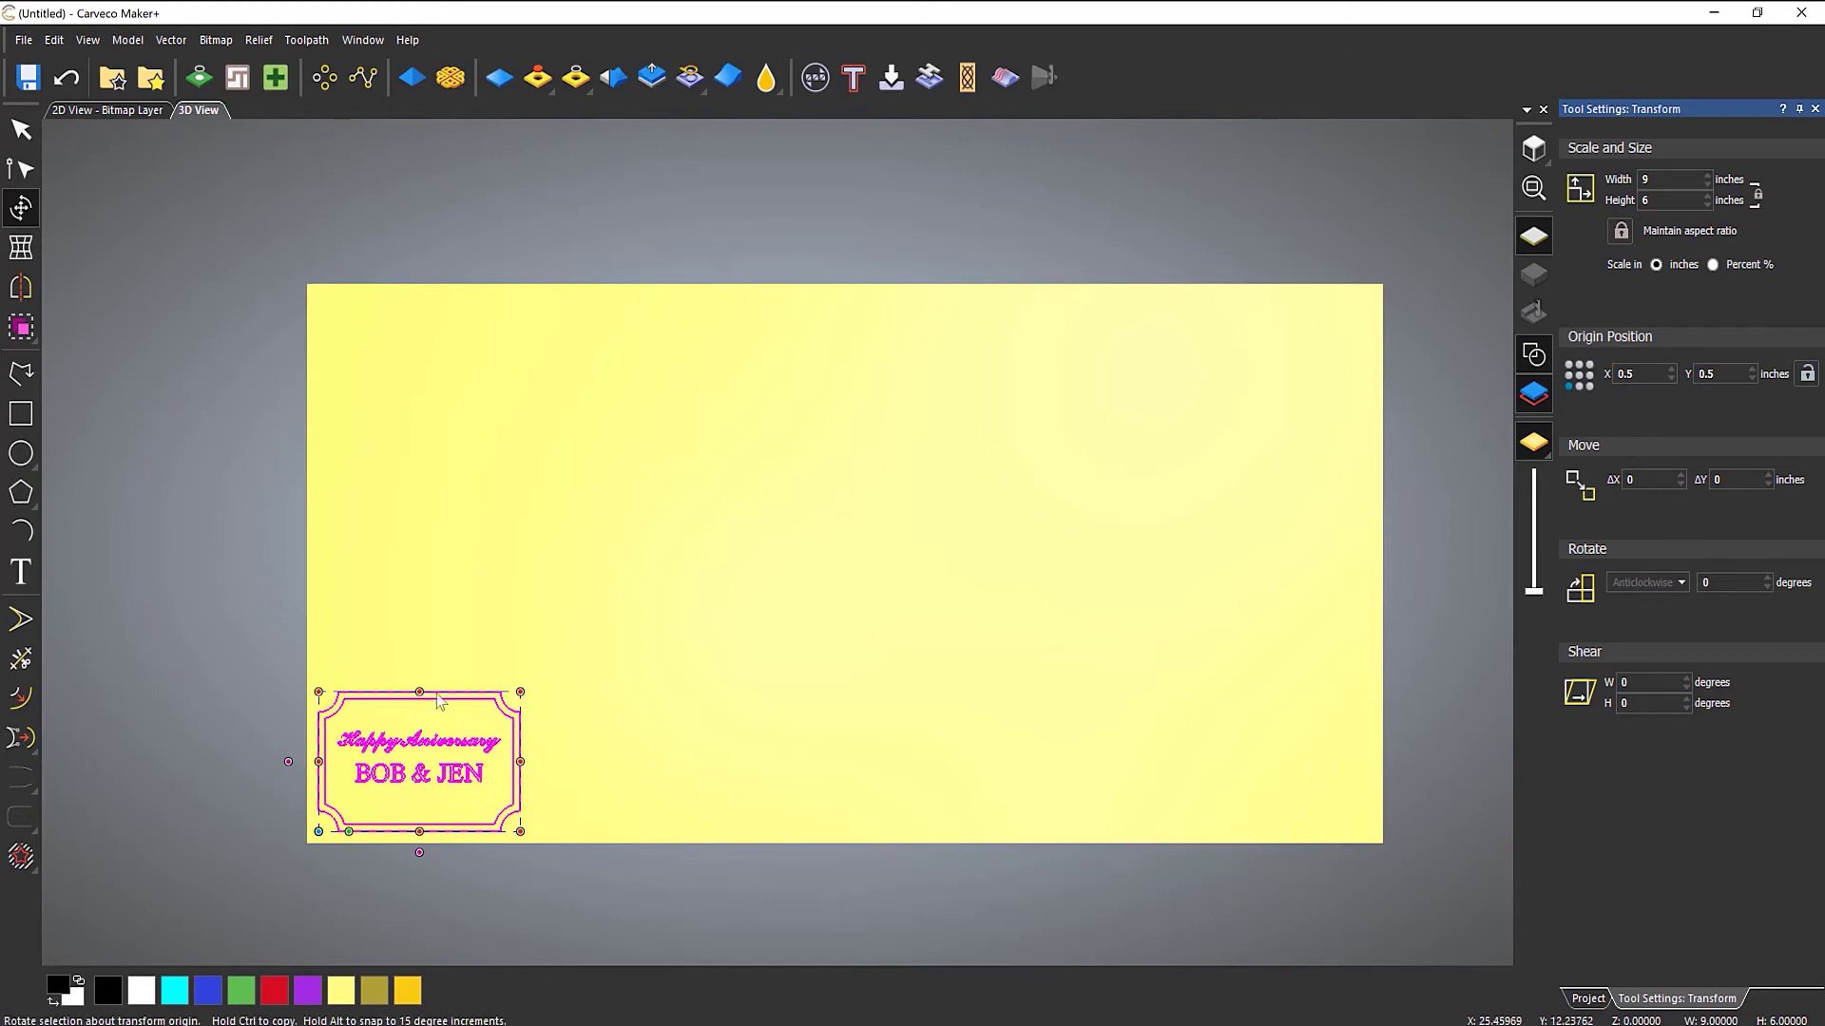
left_click(1578, 375)
left_click(1814, 108)
left_click(760, 627)
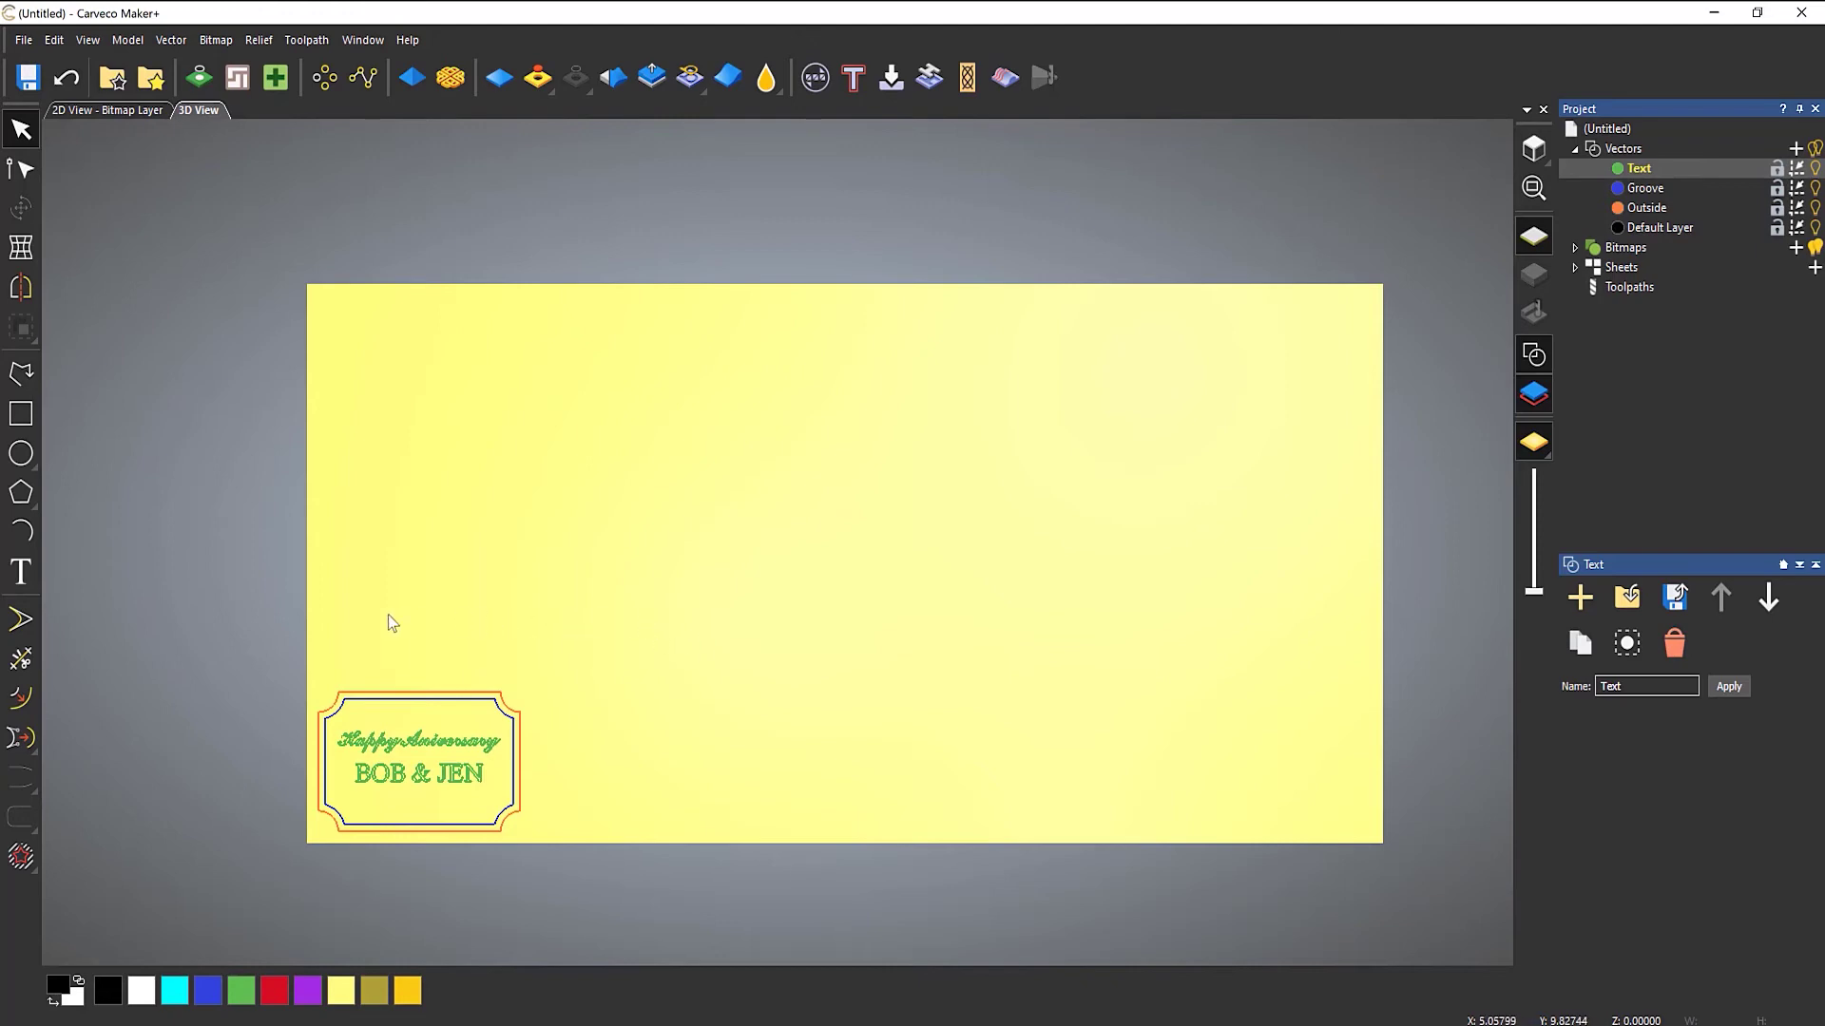
Block copy all the plaque vectors into 5 columns and 4 rows with 0.5 inch X and Y gaps
left_click_drag(277, 613, 690, 878)
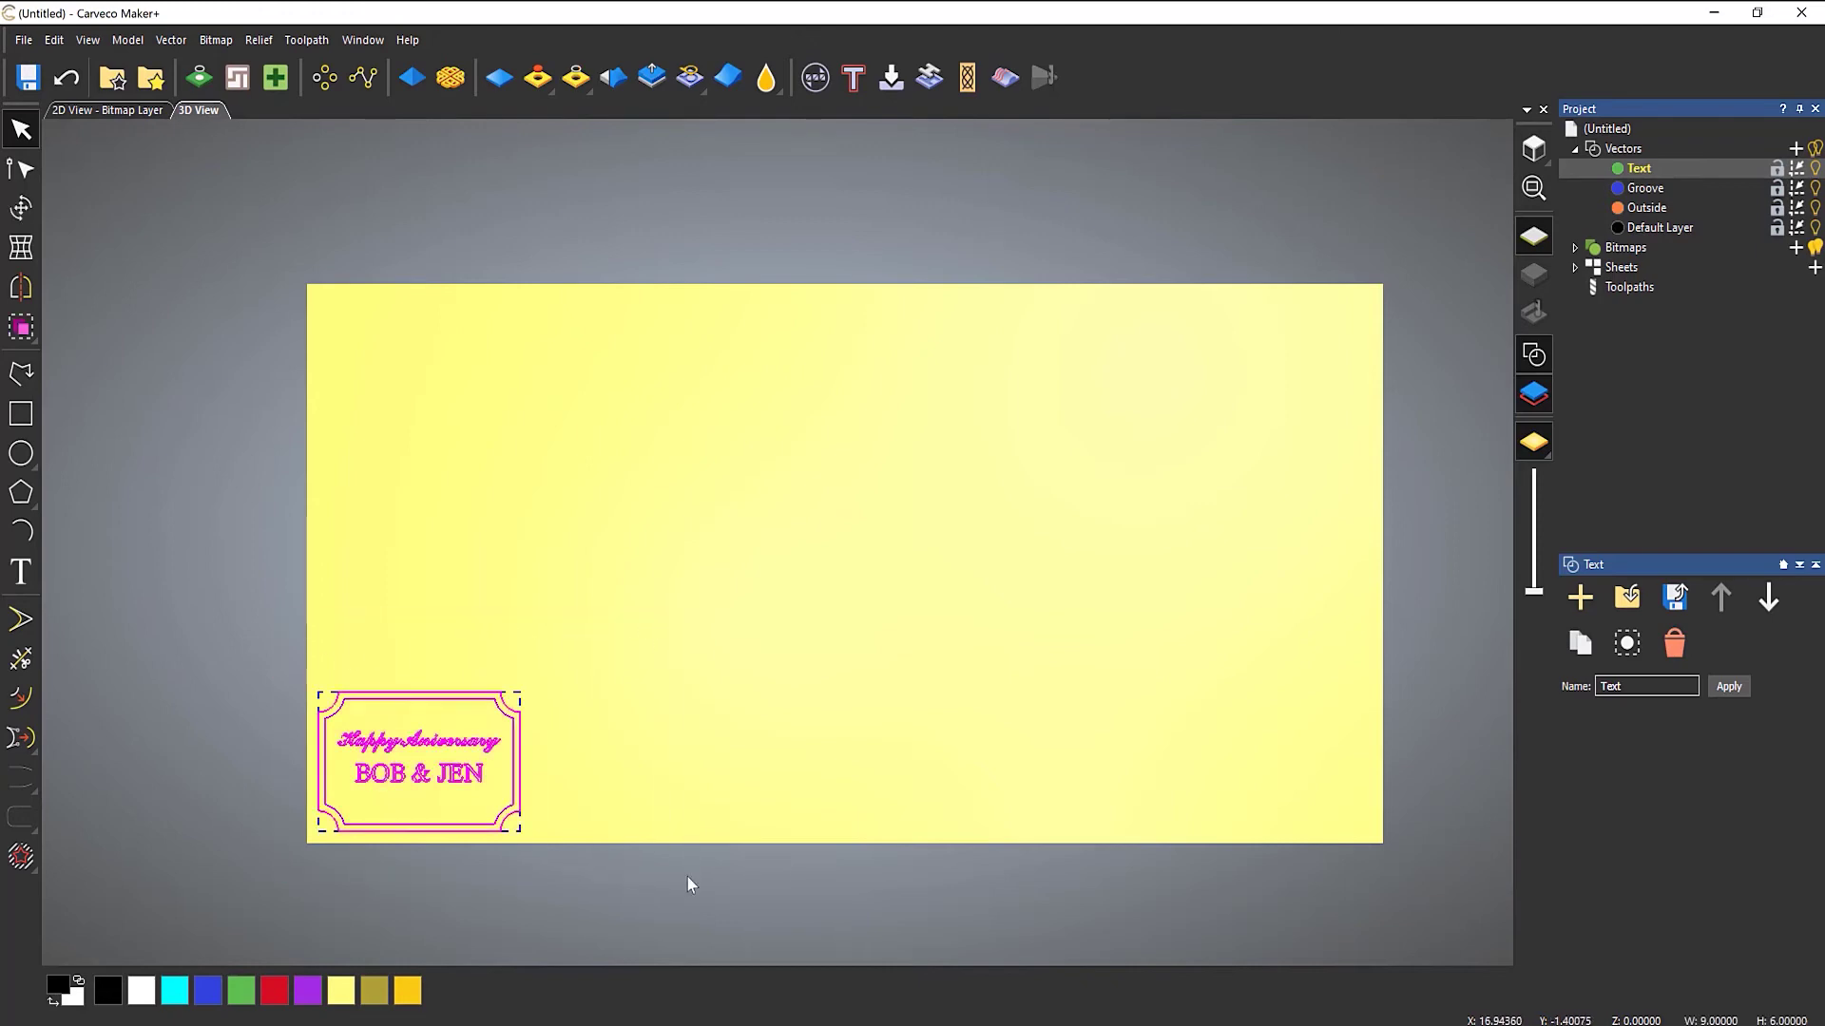
left_click(322, 86)
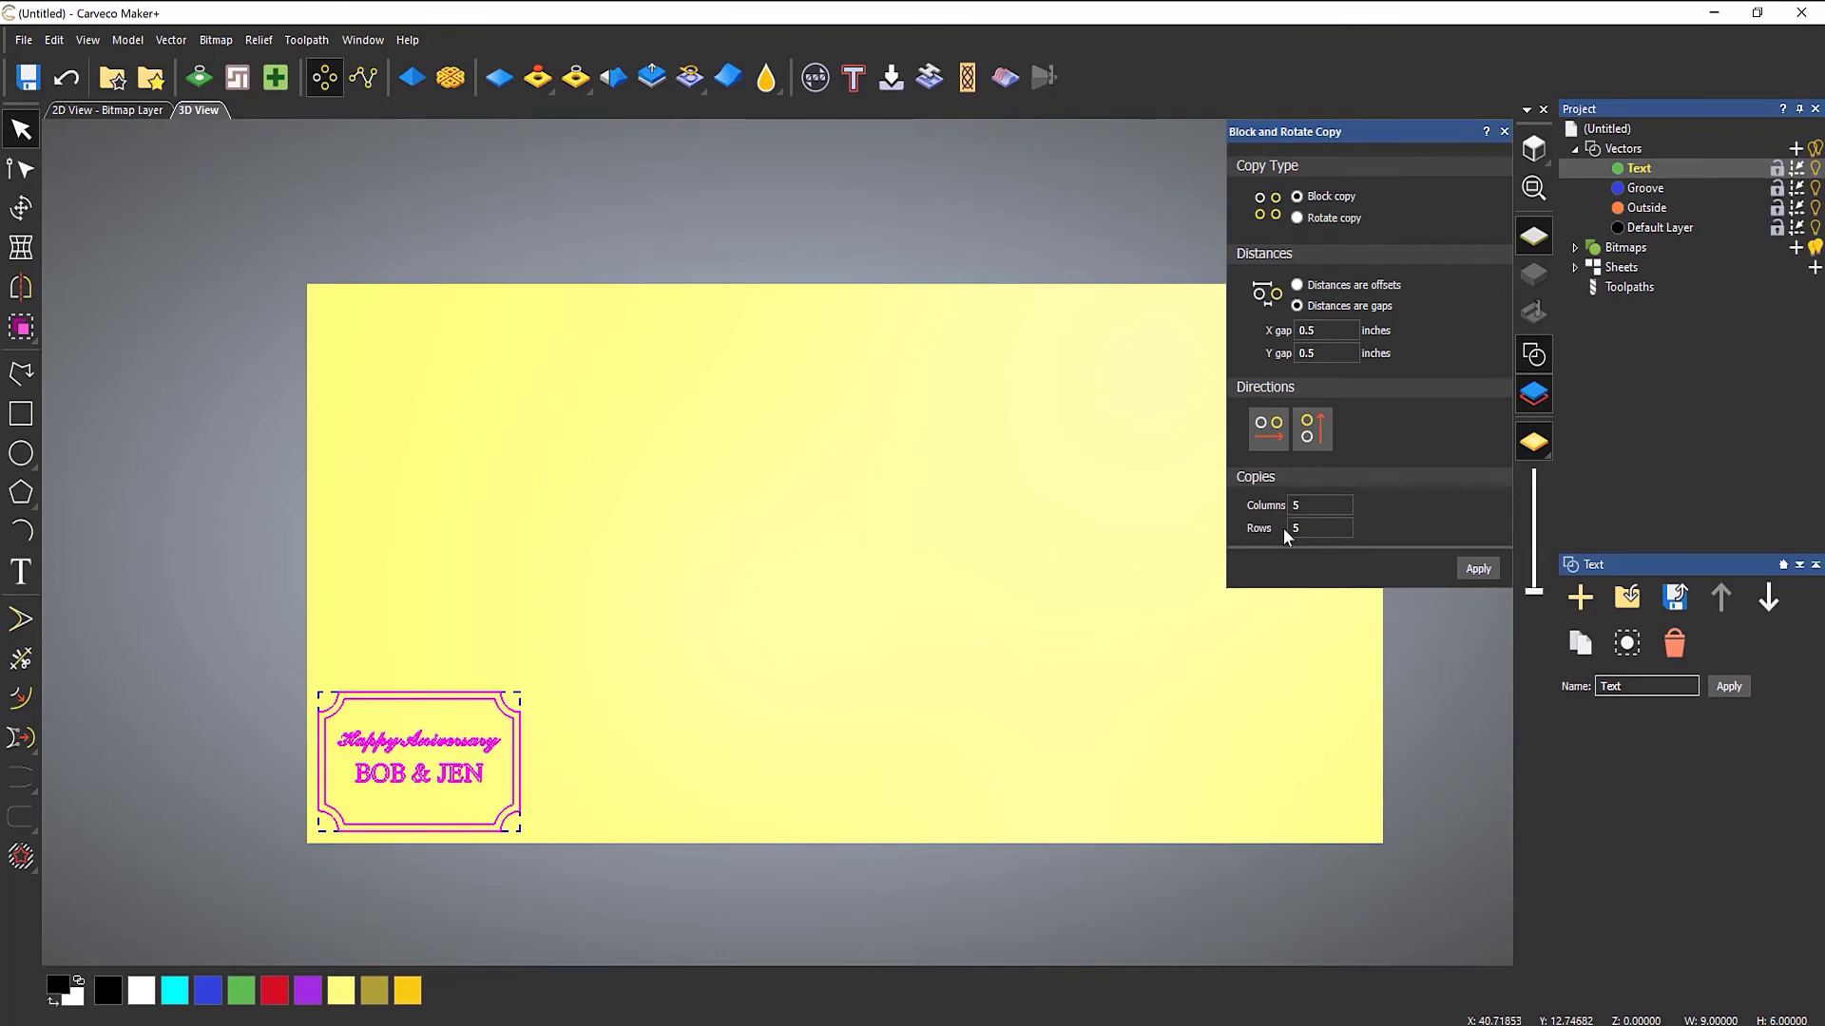
left_click(1315, 330)
left_click(1319, 504)
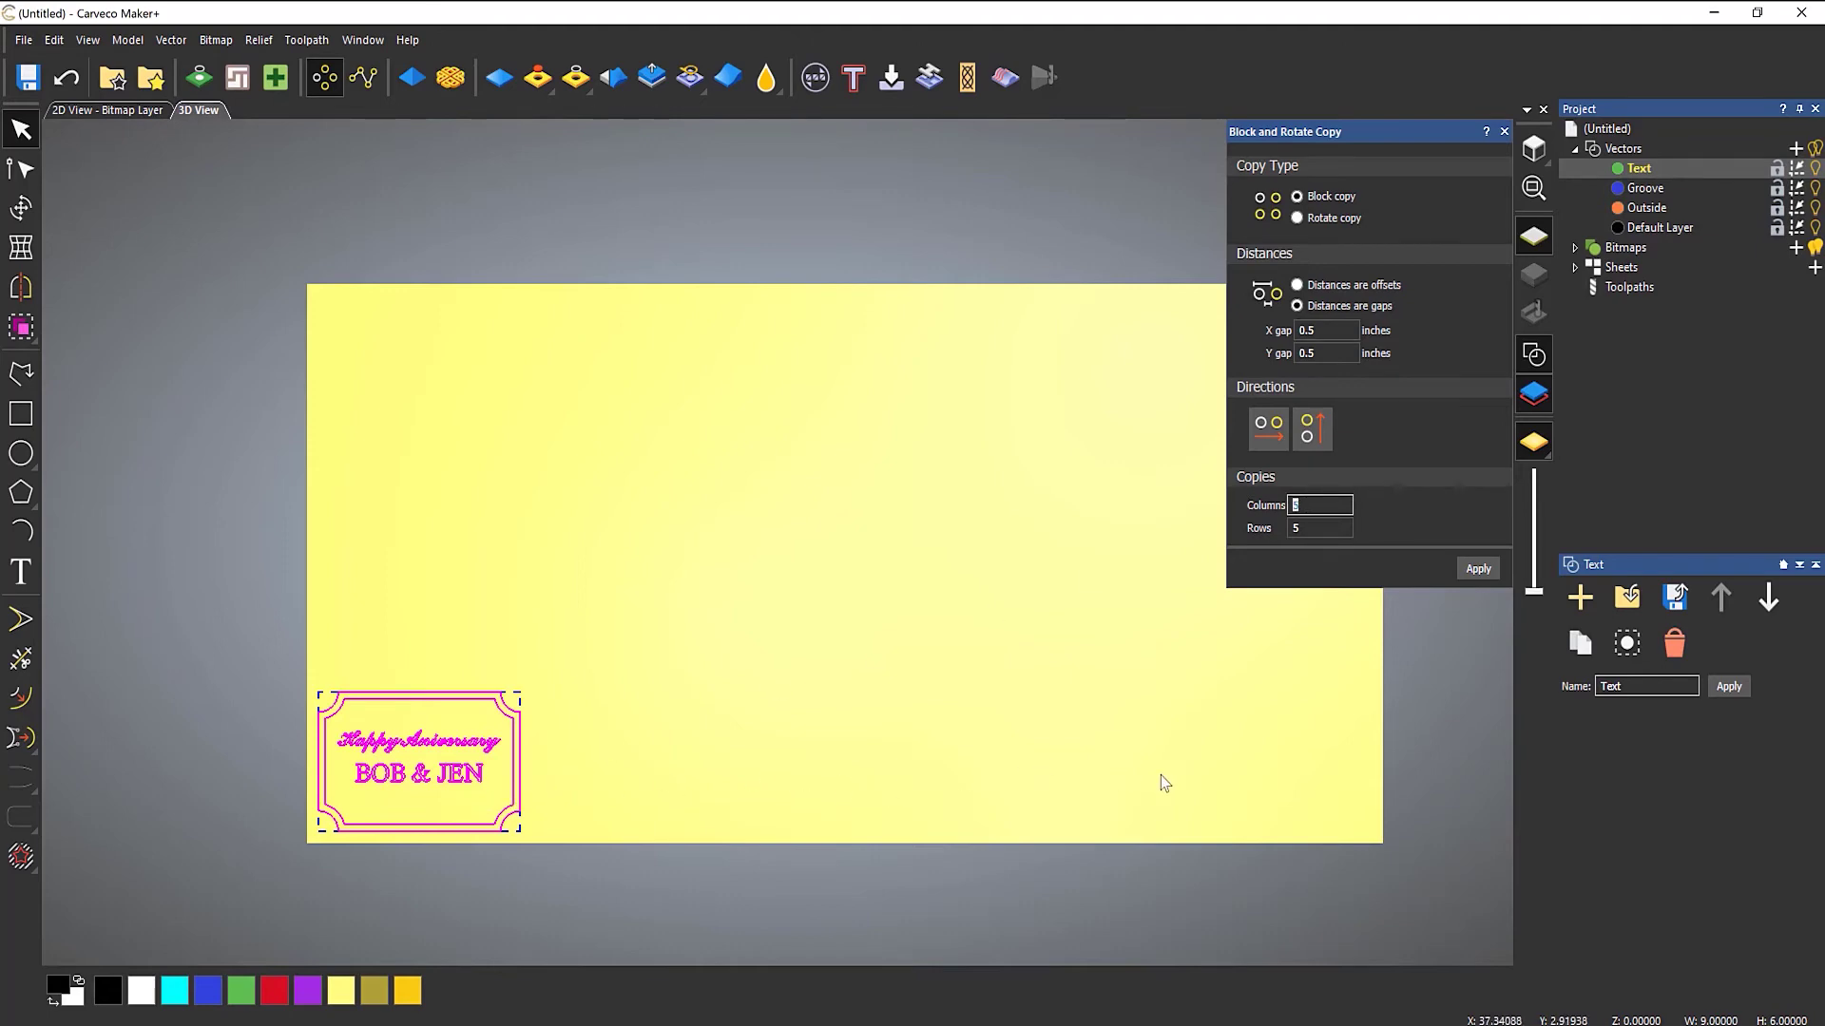
type("5")
key("Tab")
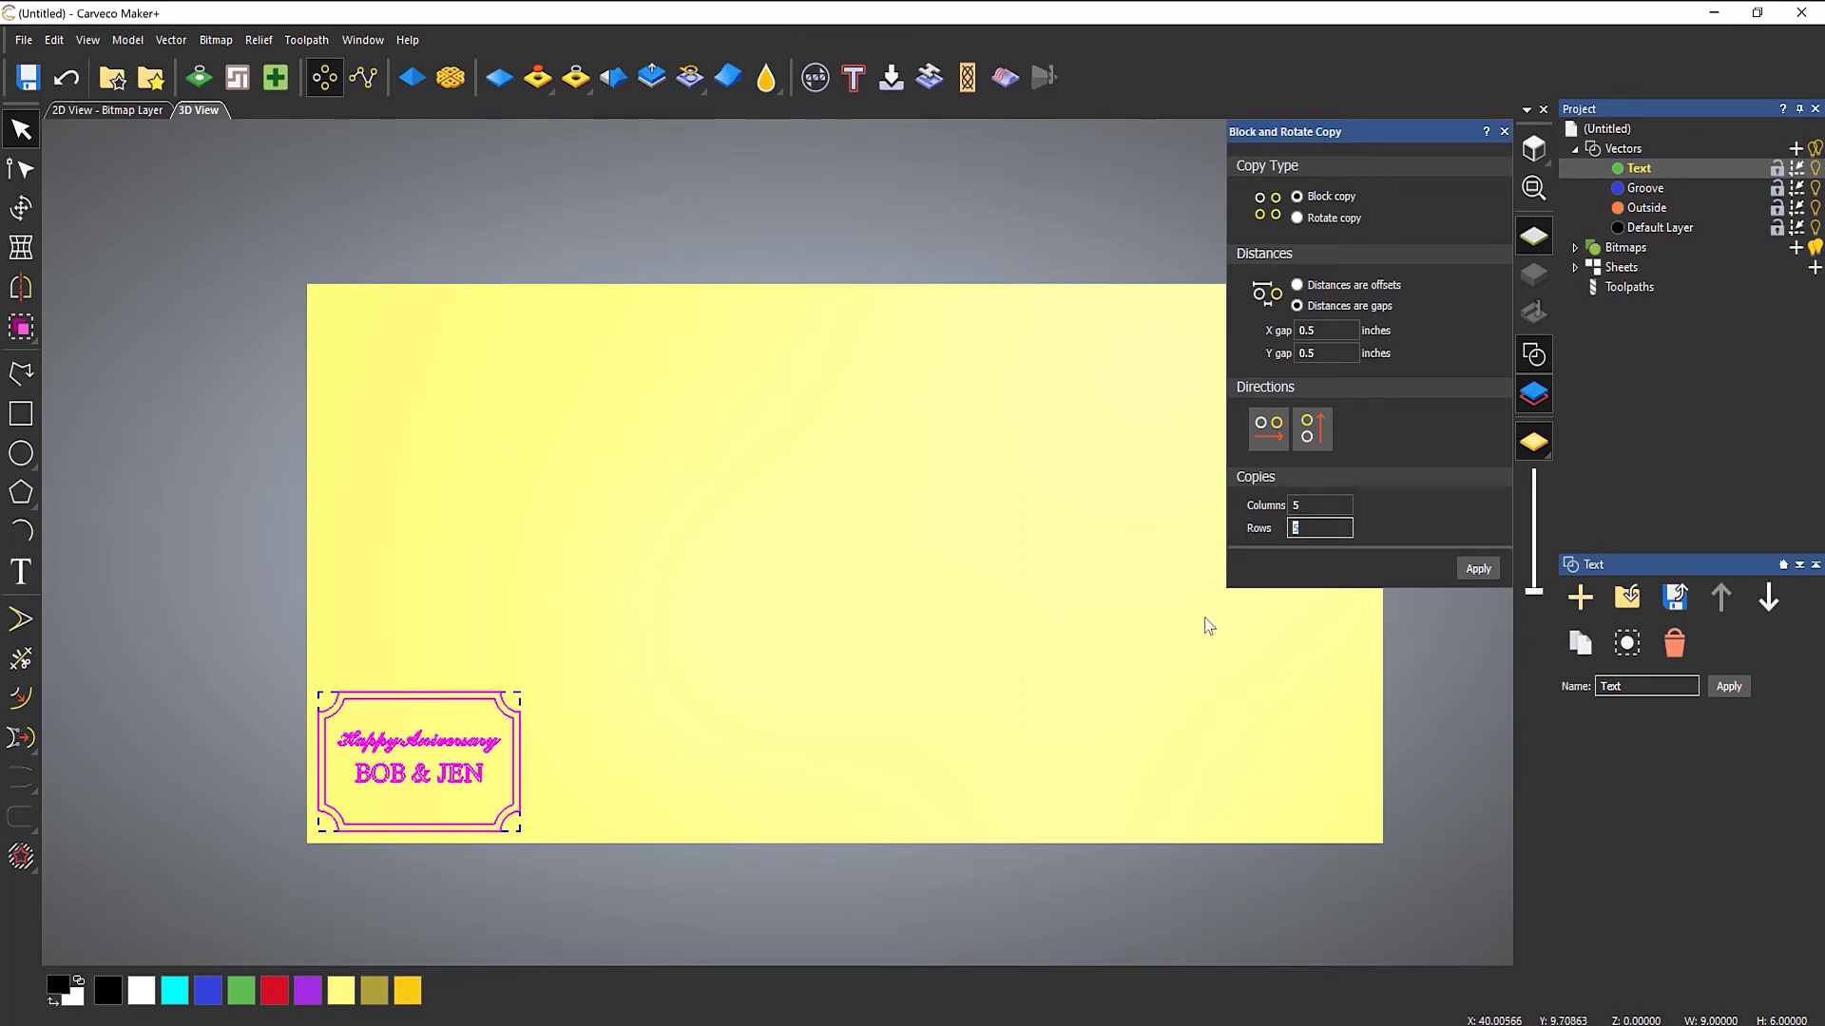
type("3")
key("BackSpace")
type("4")
left_click(1479, 570)
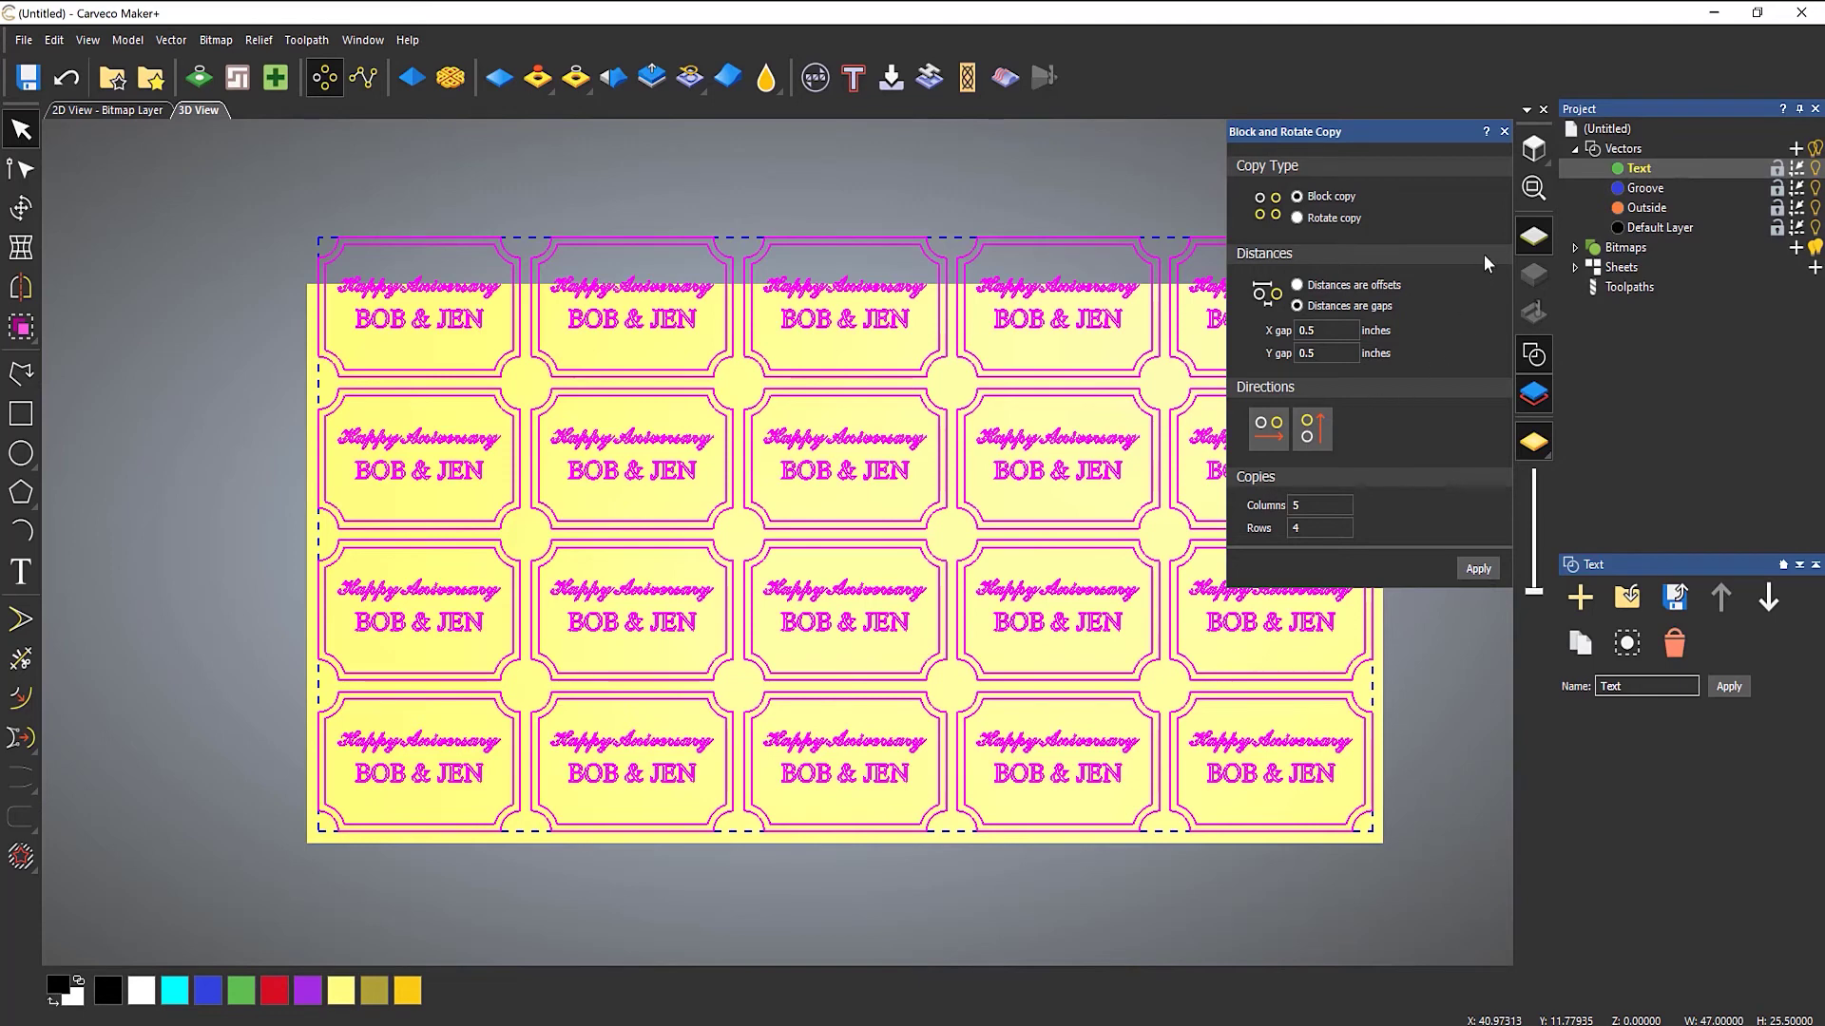
left_click(1504, 133)
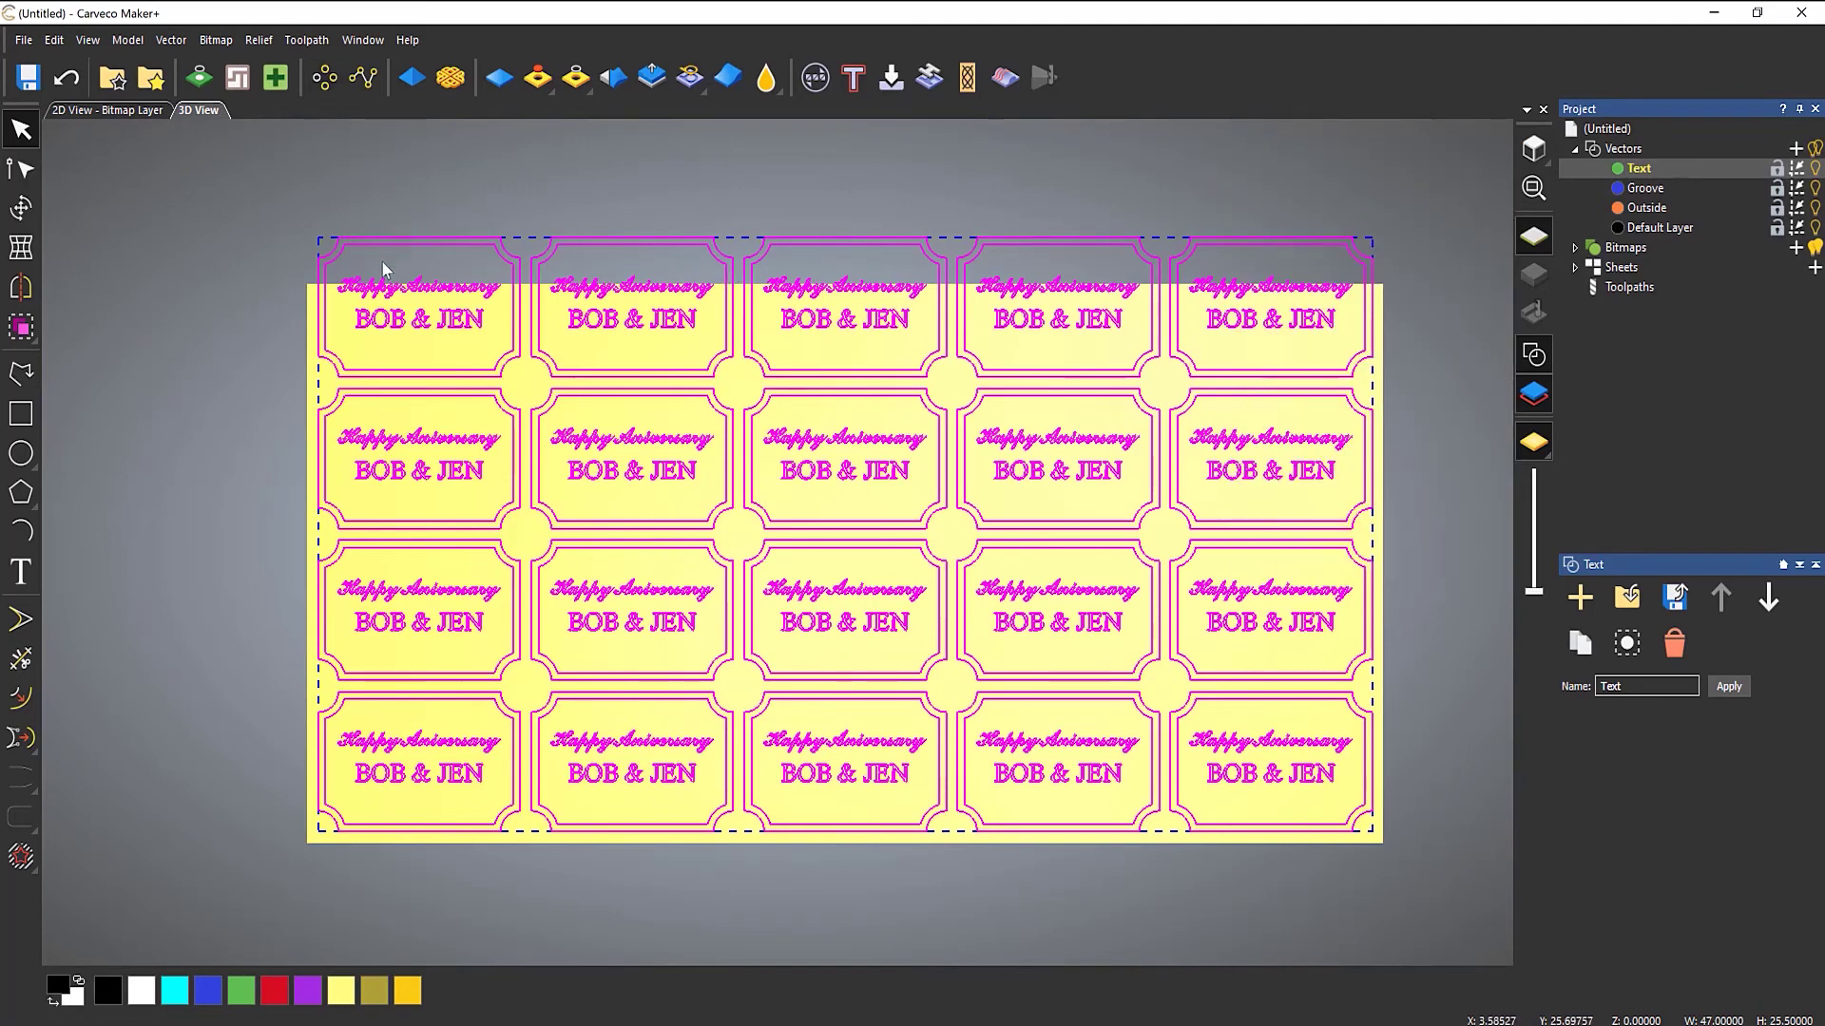
Delete the top row of plaques that overhangs the model's upper edge
left_click(1440, 384)
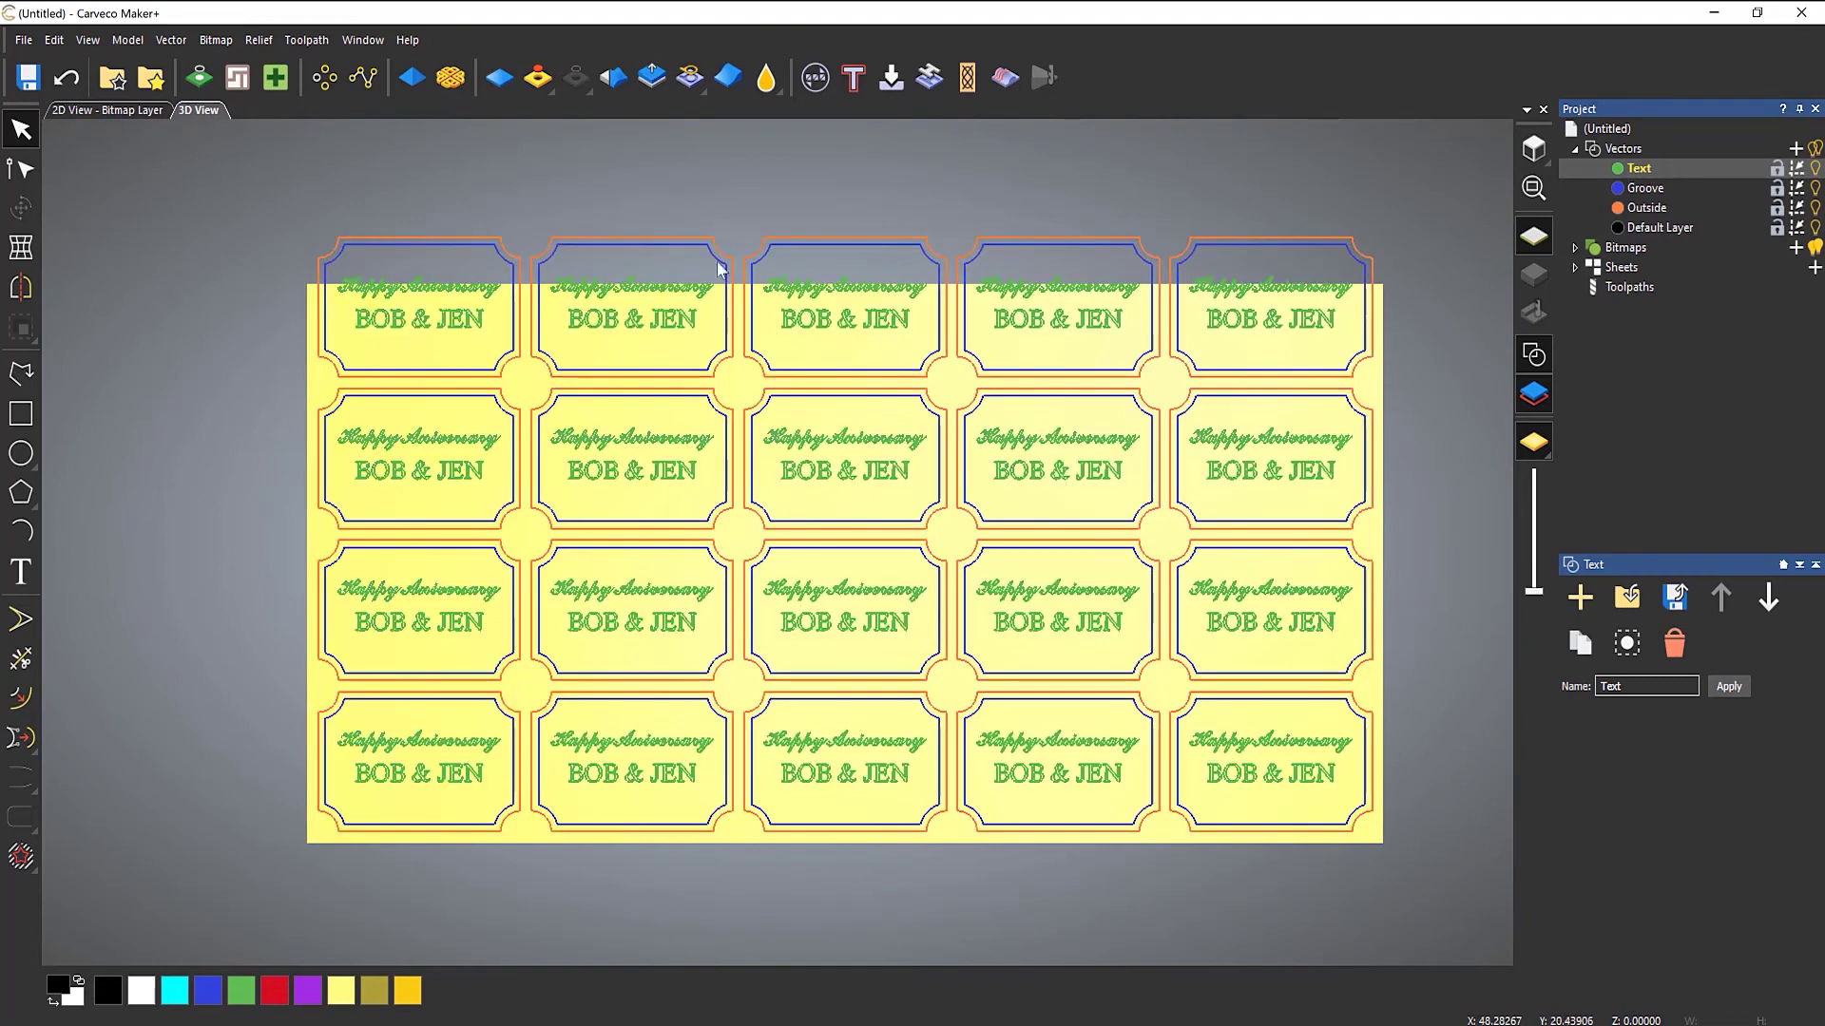
left_click_drag(252, 172, 1405, 385)
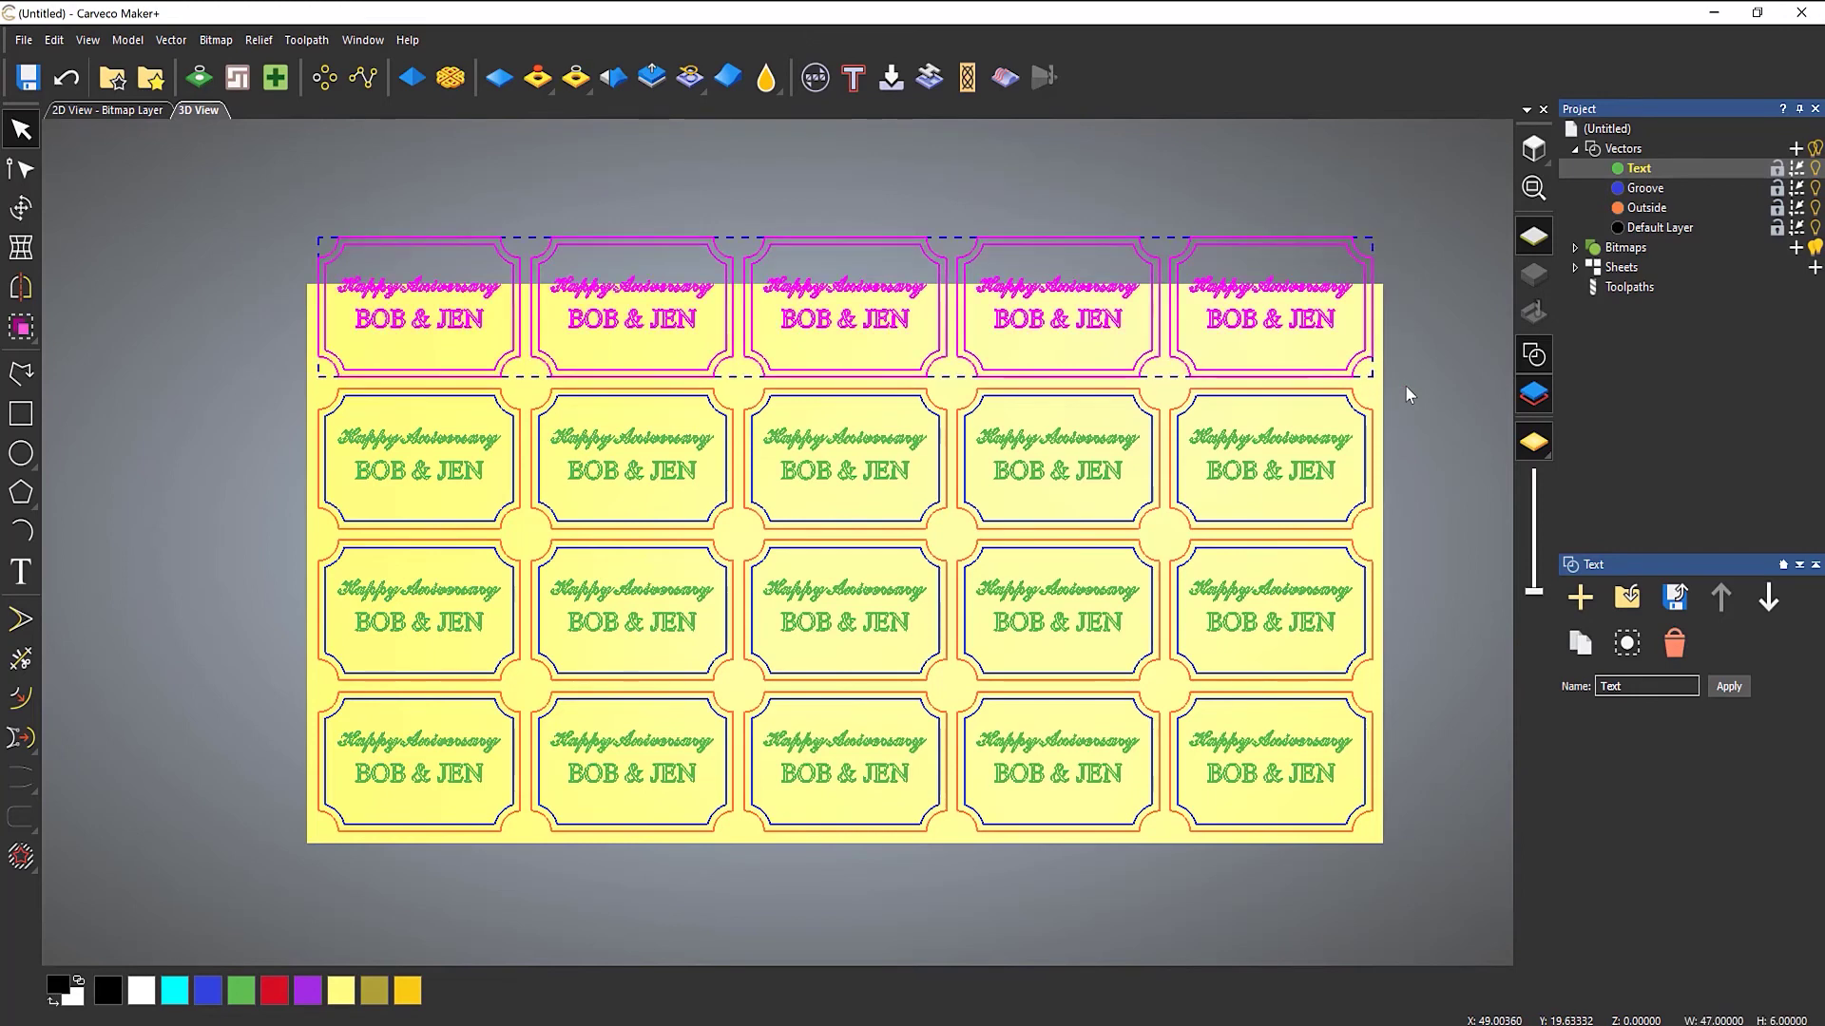
key("Delete")
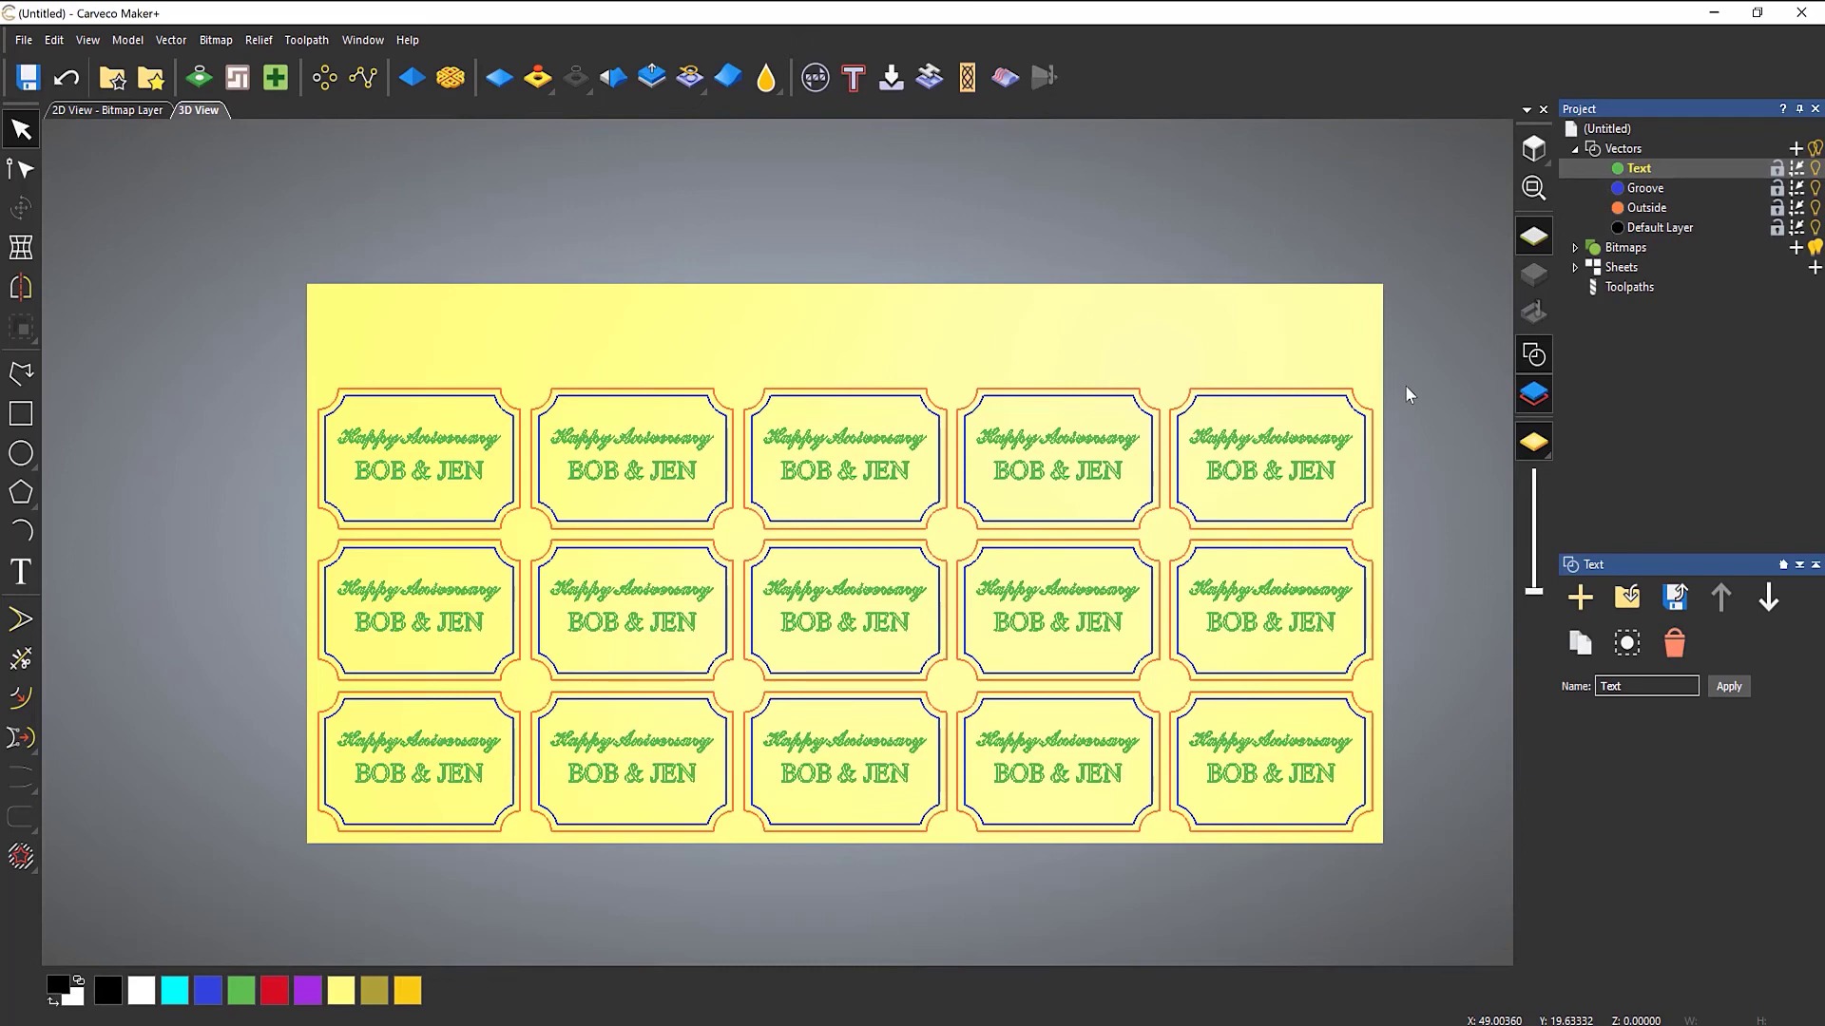
Examine the lettering outlines of the lower-left plaque up close, and check the complete plaque layout
left_click(365, 783)
left_click(392, 797)
scroll(361, 789, "up", 5)
scroll(401, 813, "up", 2)
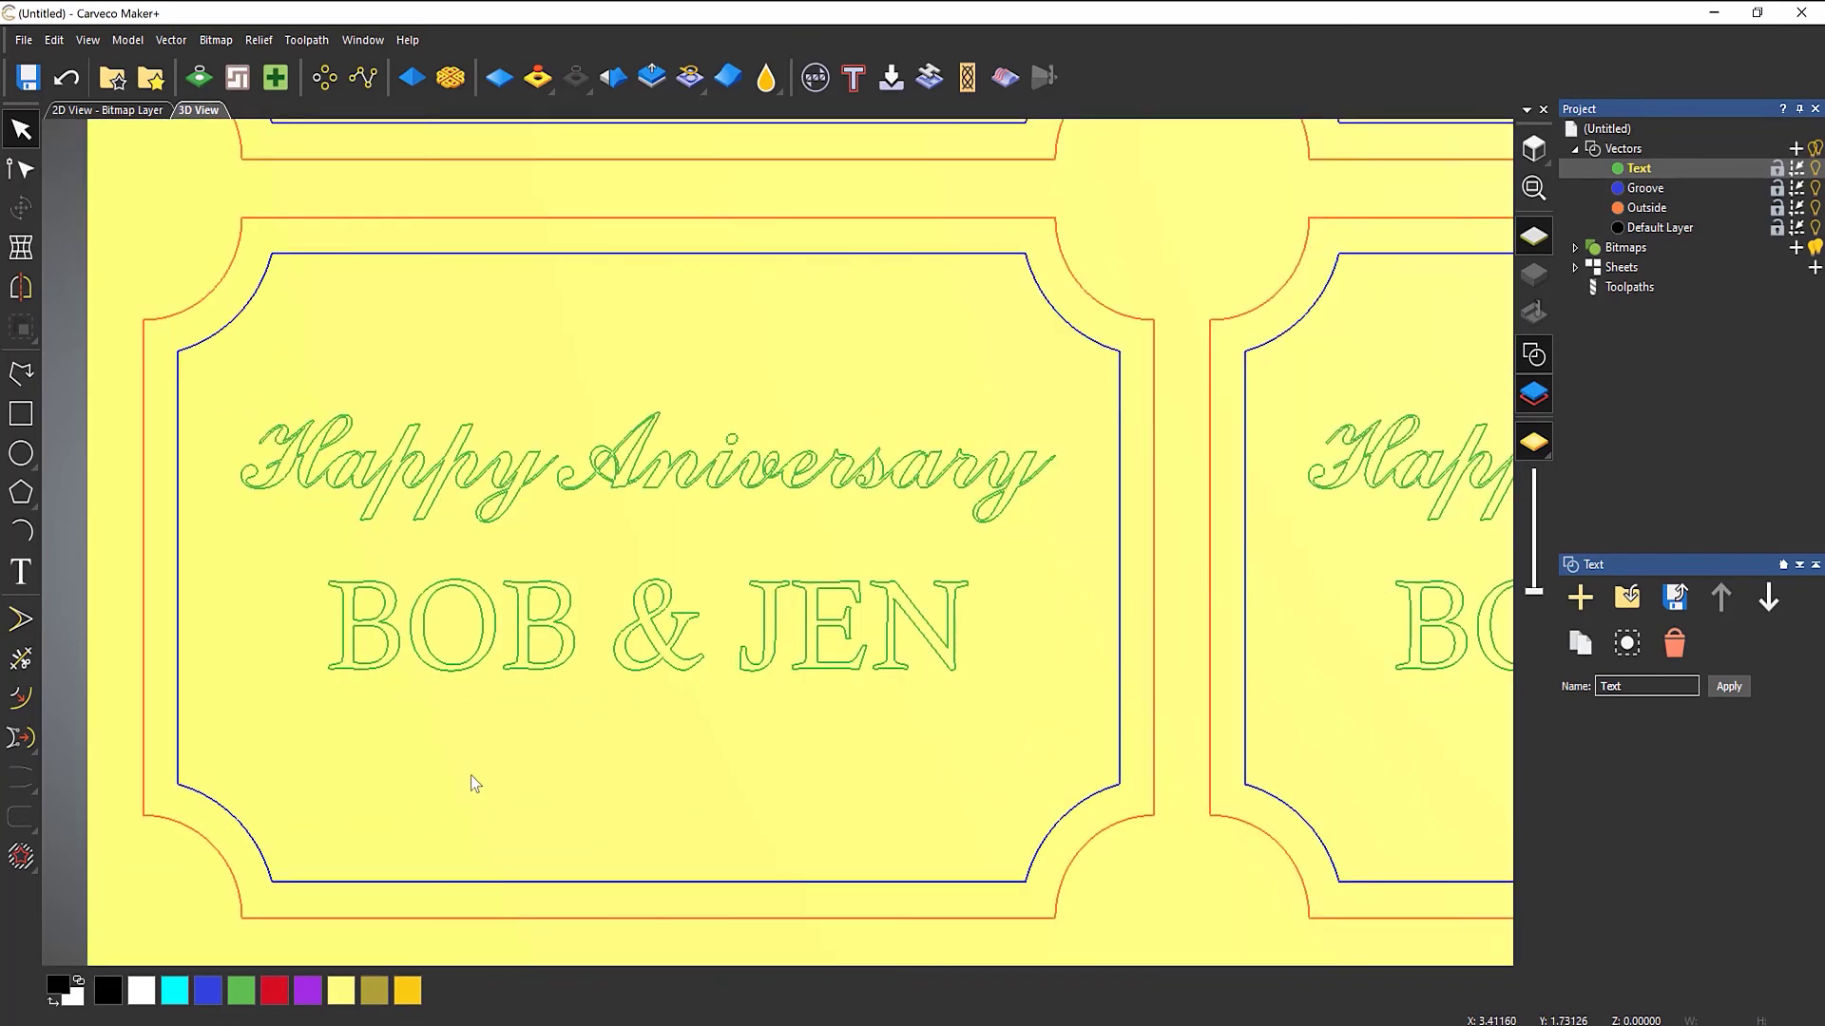
left_click(489, 645)
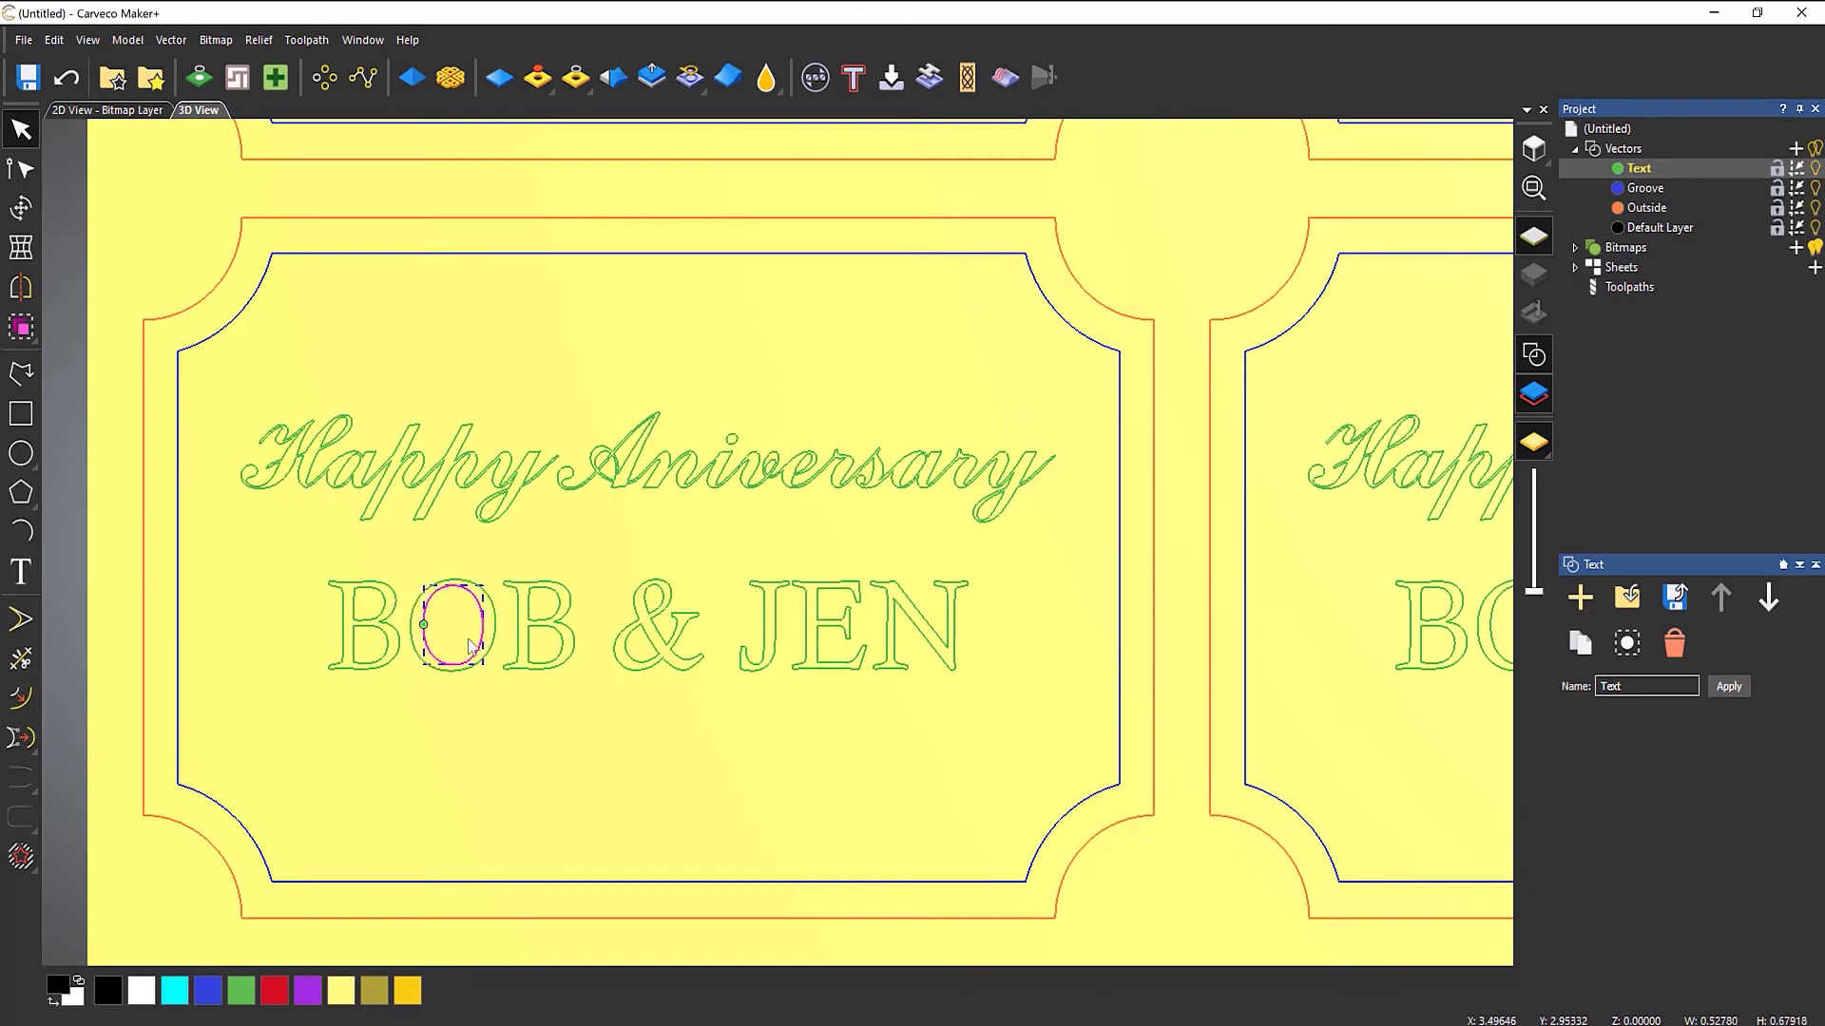
left_click(386, 714)
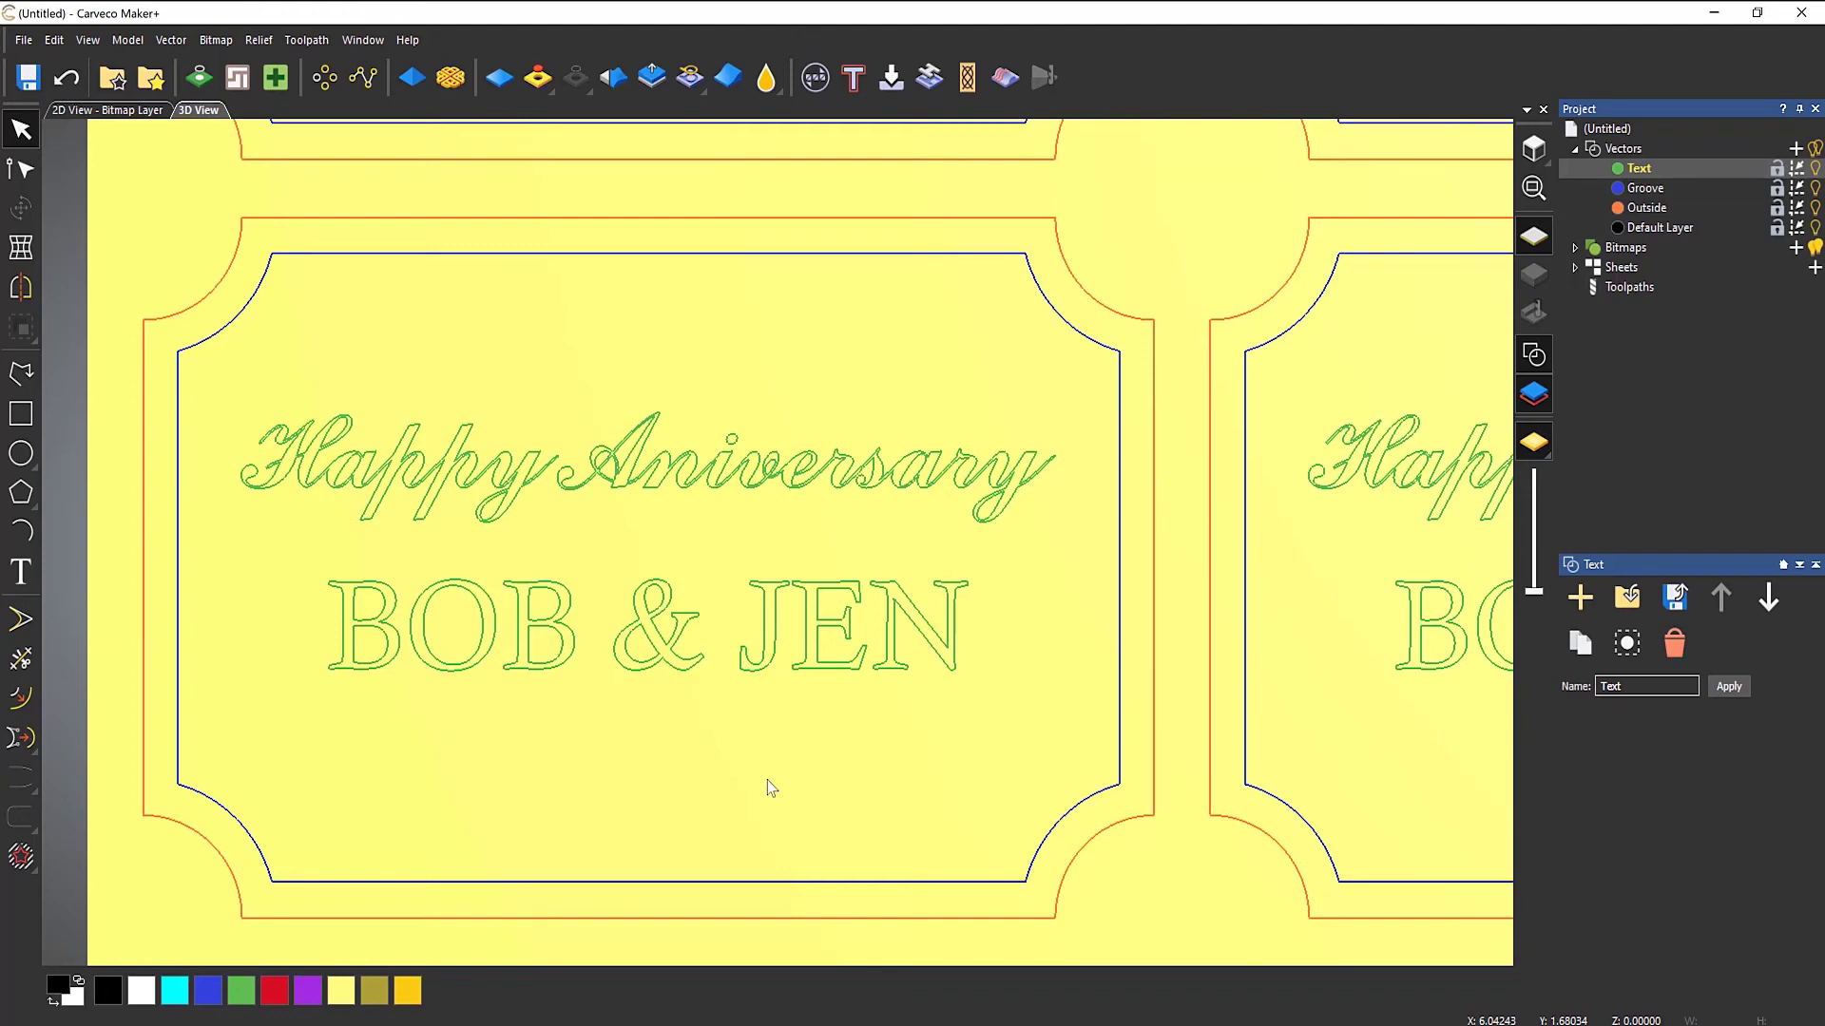
scroll(855, 570, "down", 5)
scroll(894, 494, "up", 5)
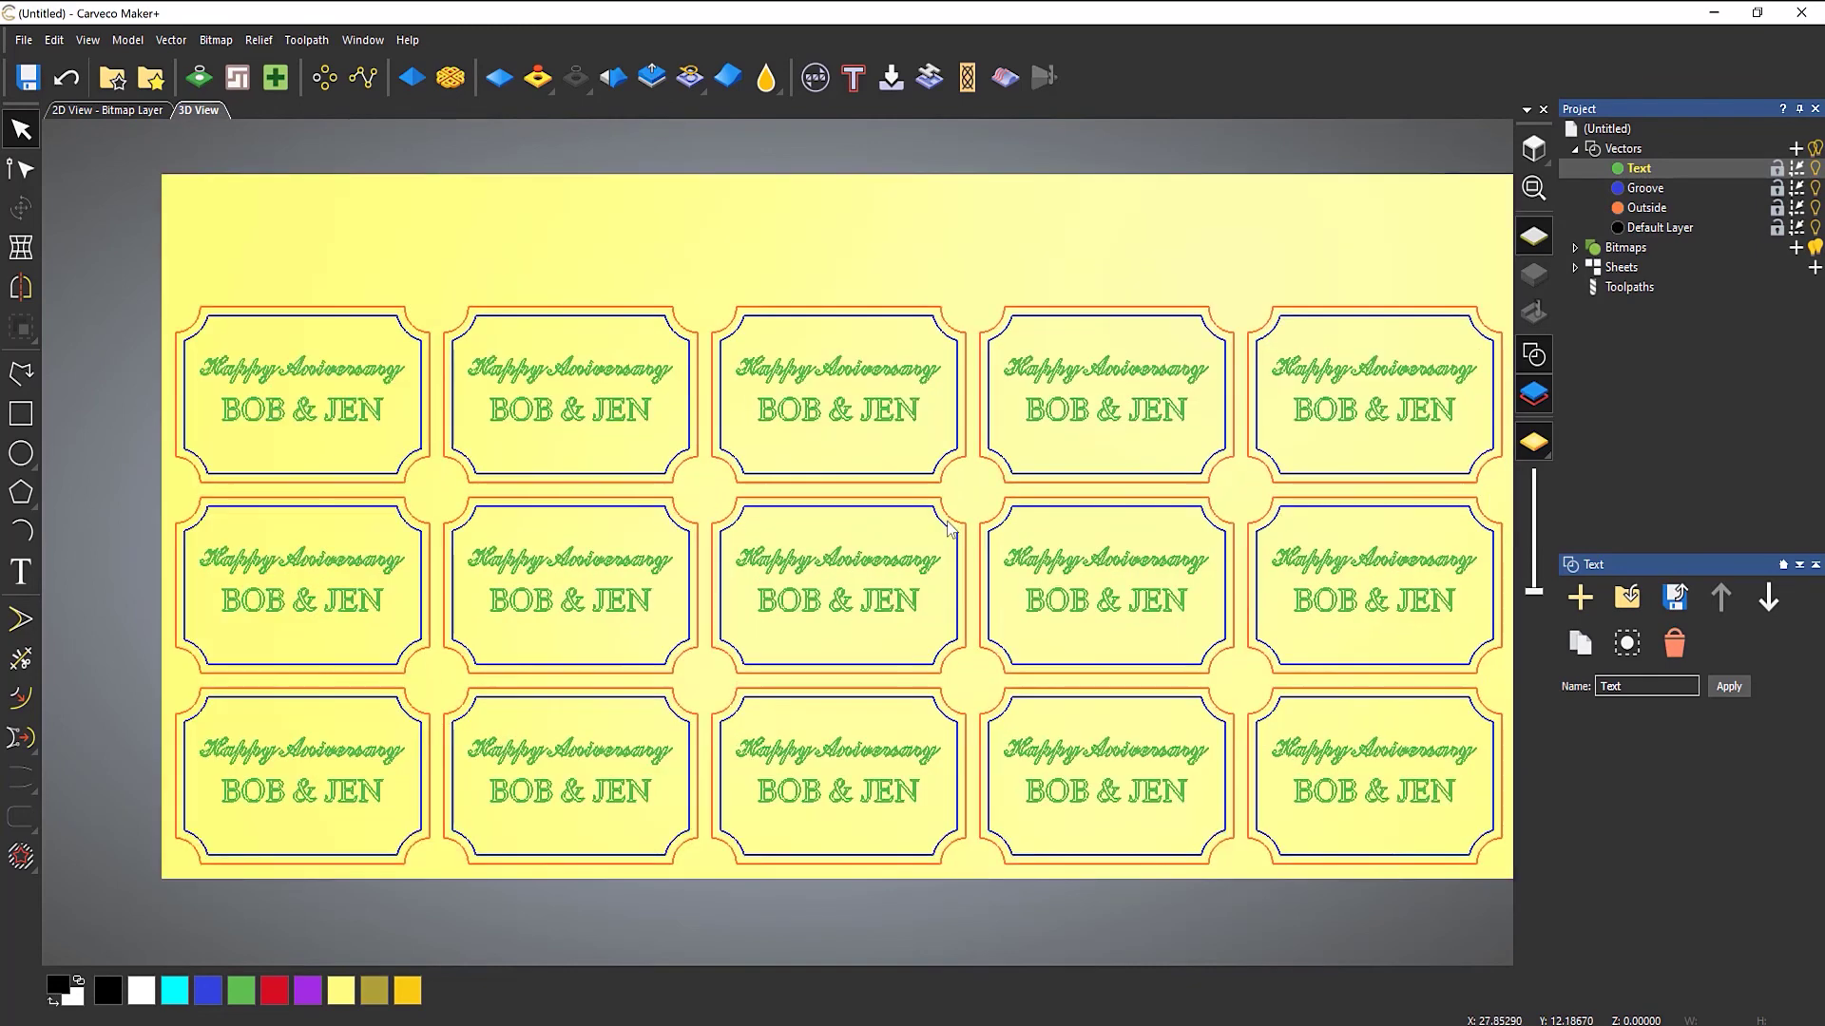
middle_click_drag(908, 277, 883, 283)
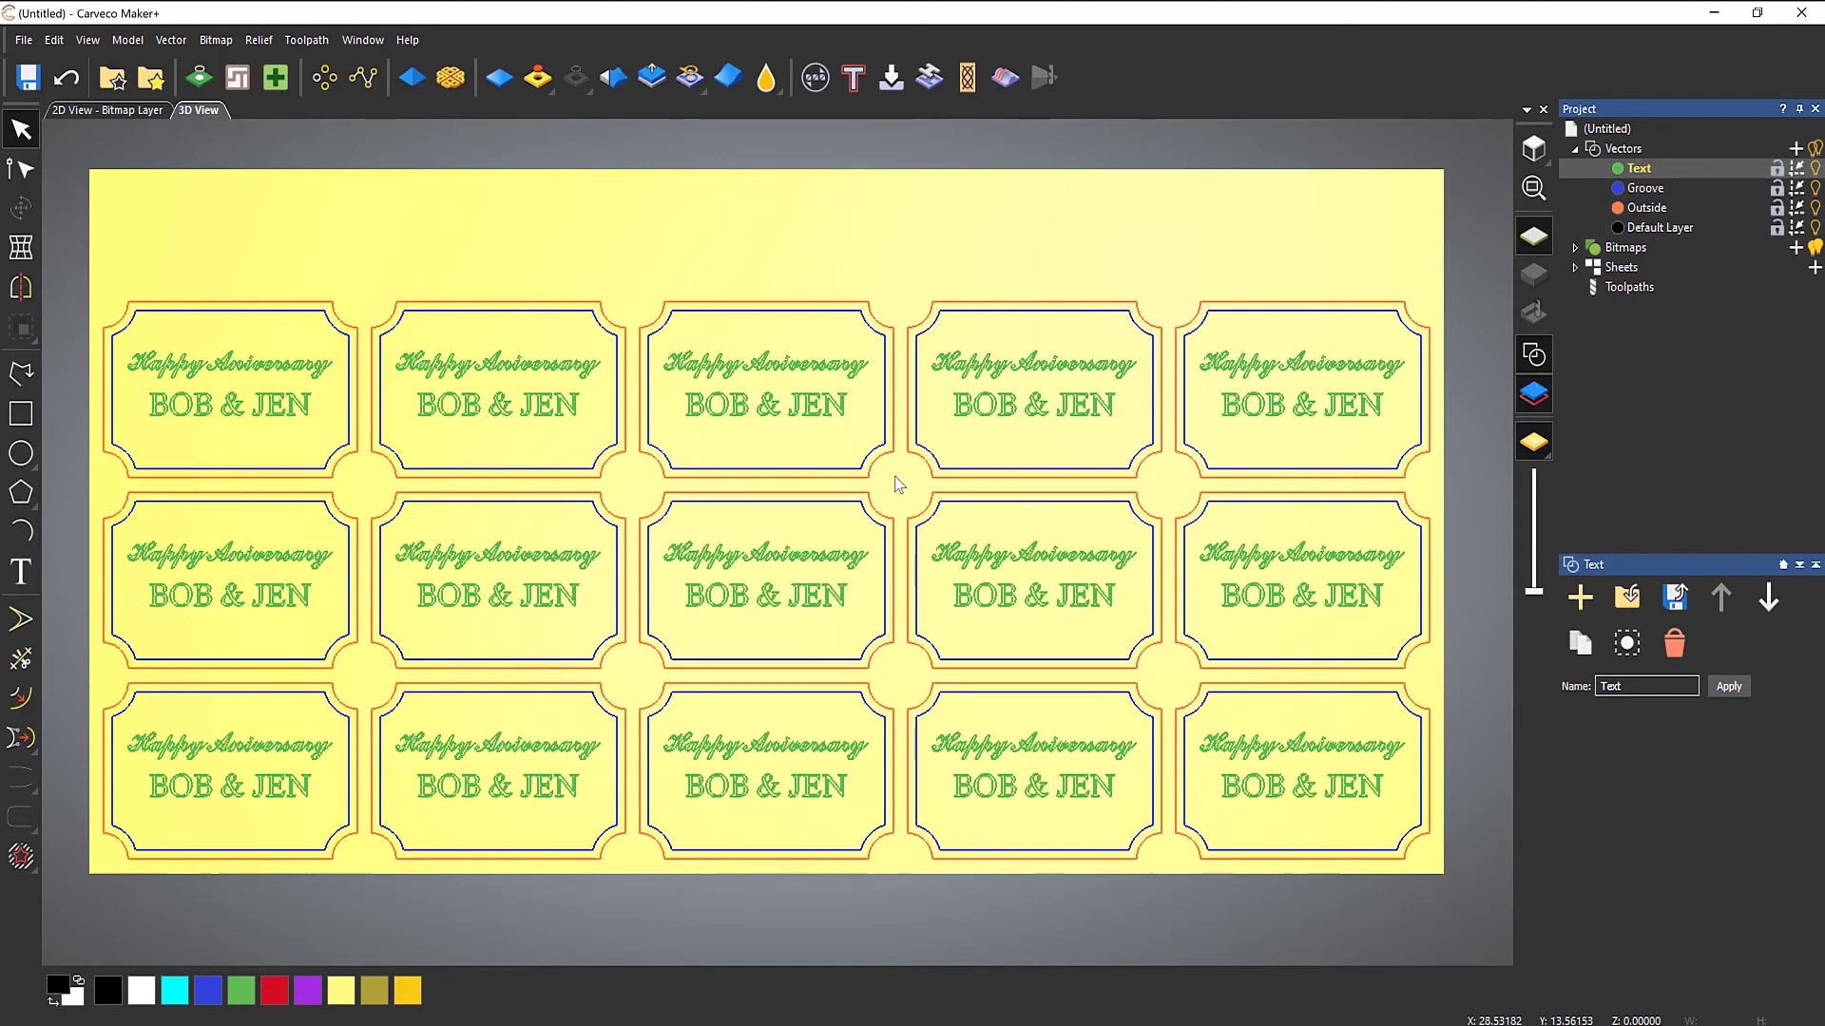
Load the "plaque" toolpath template from the Desktop and show the loaded toolpaths in the project tree
left_click(1625, 287)
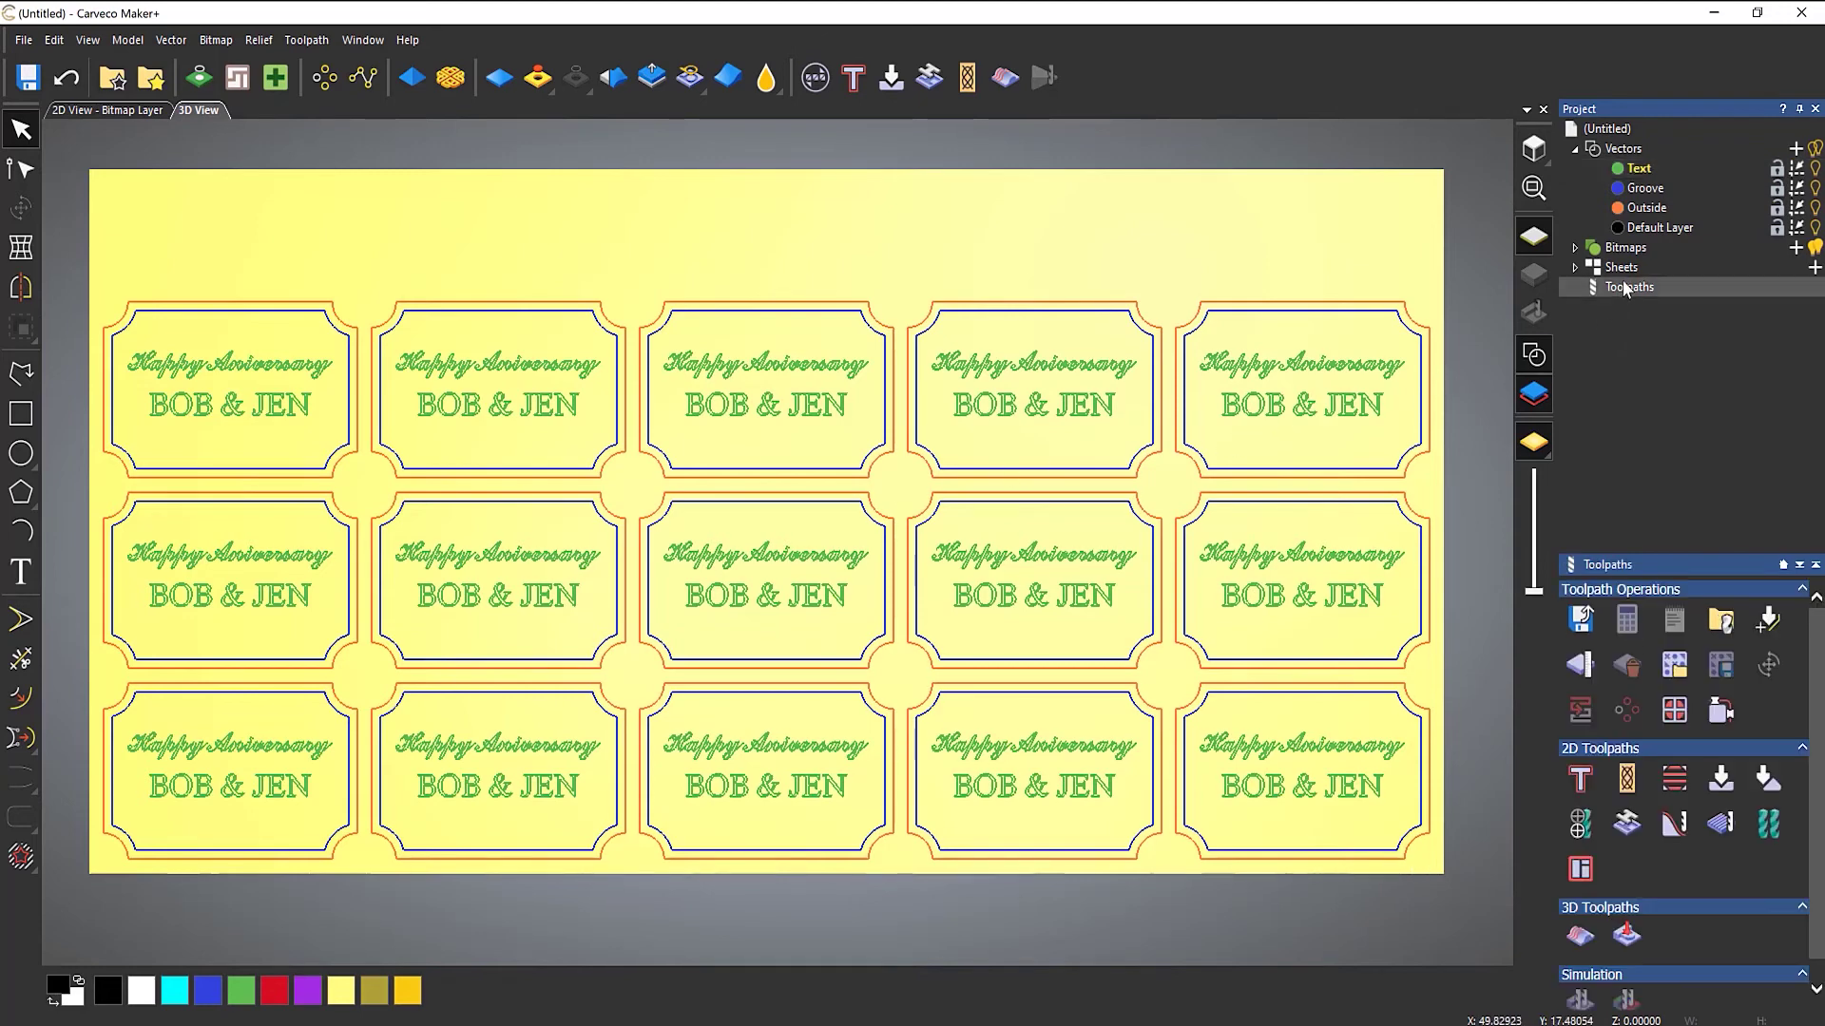
left_click(1676, 666)
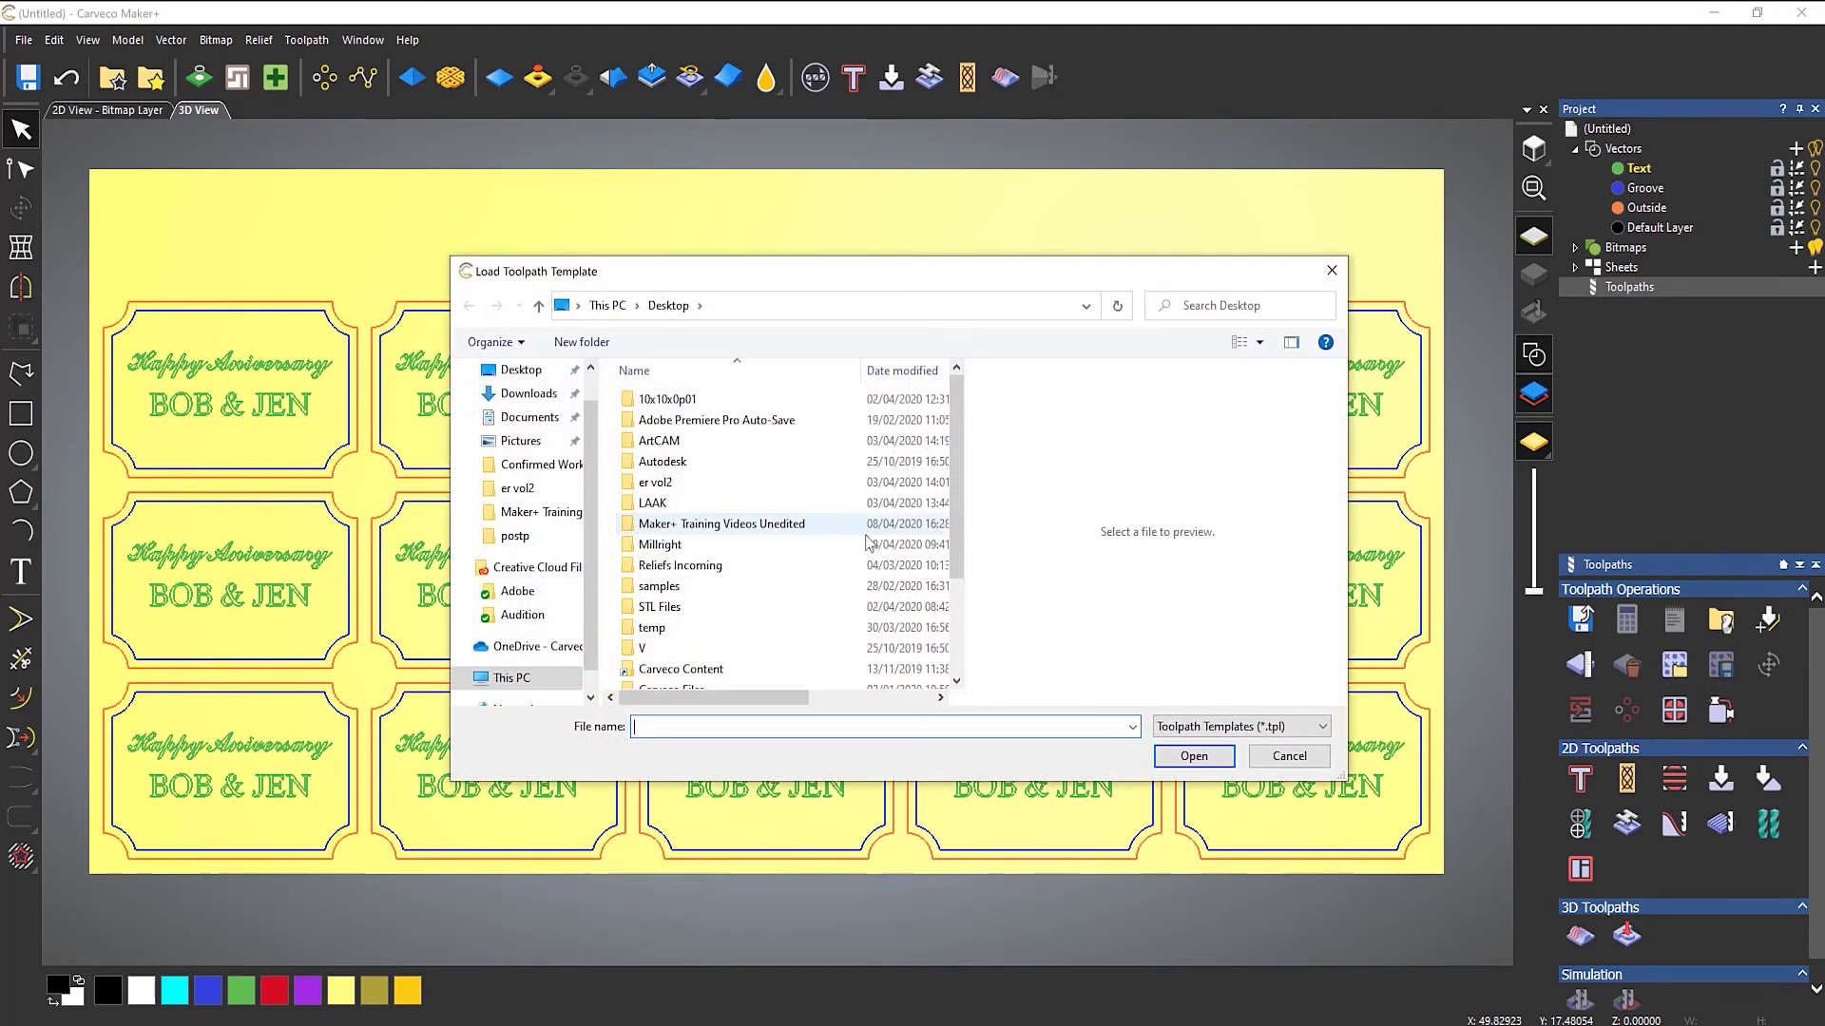
scroll(867, 542, "down", 3)
left_click(668, 616)
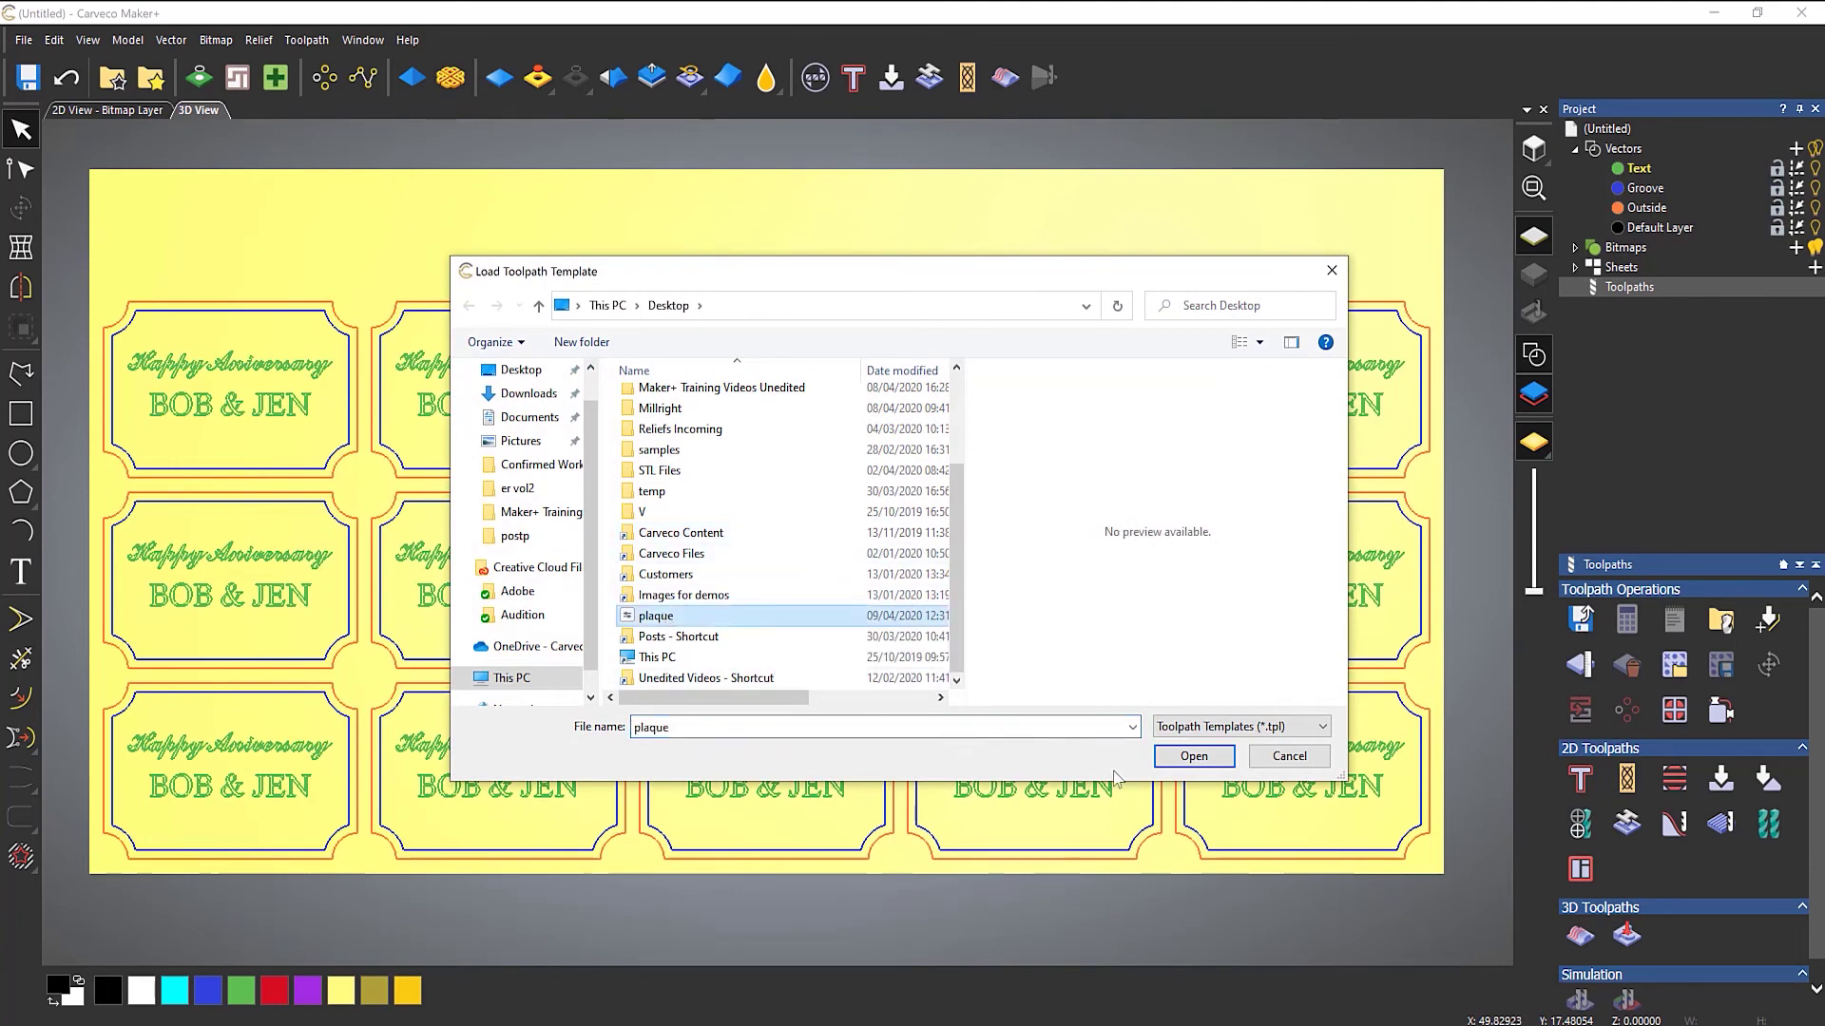
left_click(1194, 755)
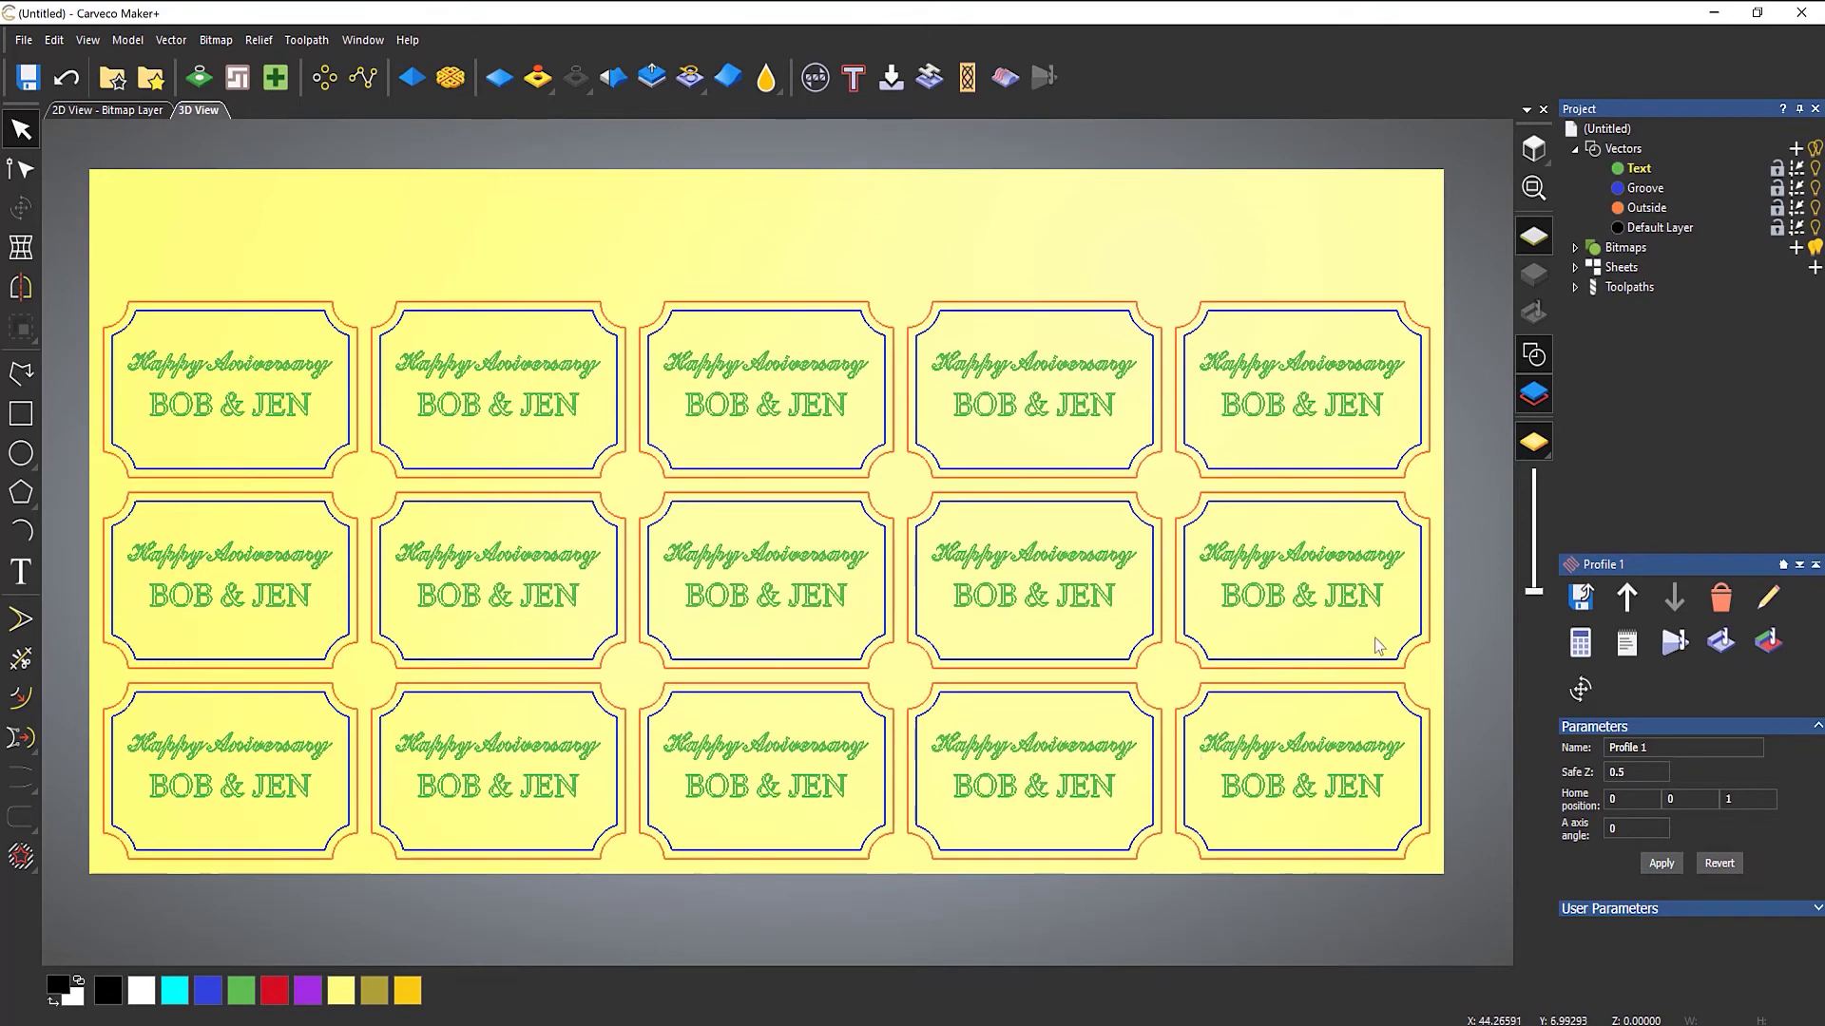
left_click(1574, 287)
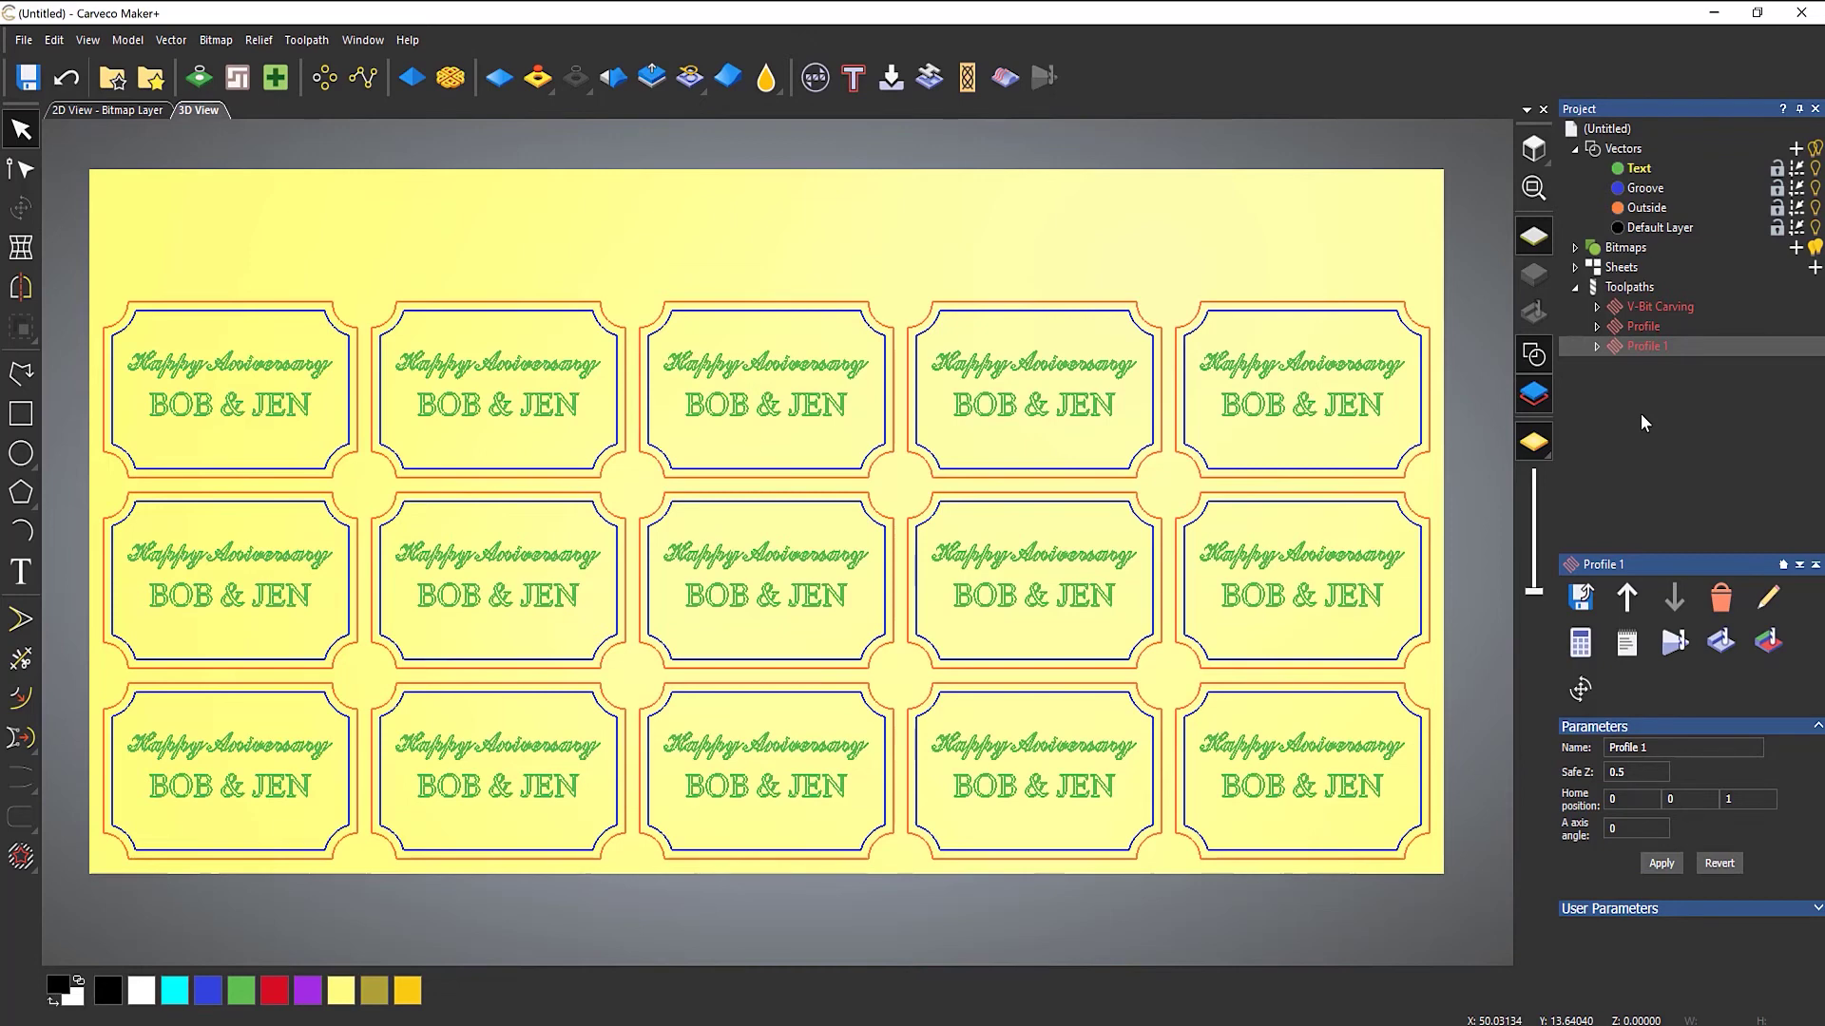
Check the V-Bit Carving toolpath's vector association and cutting settings, and leave its vectors deselected
left_click(1667, 306)
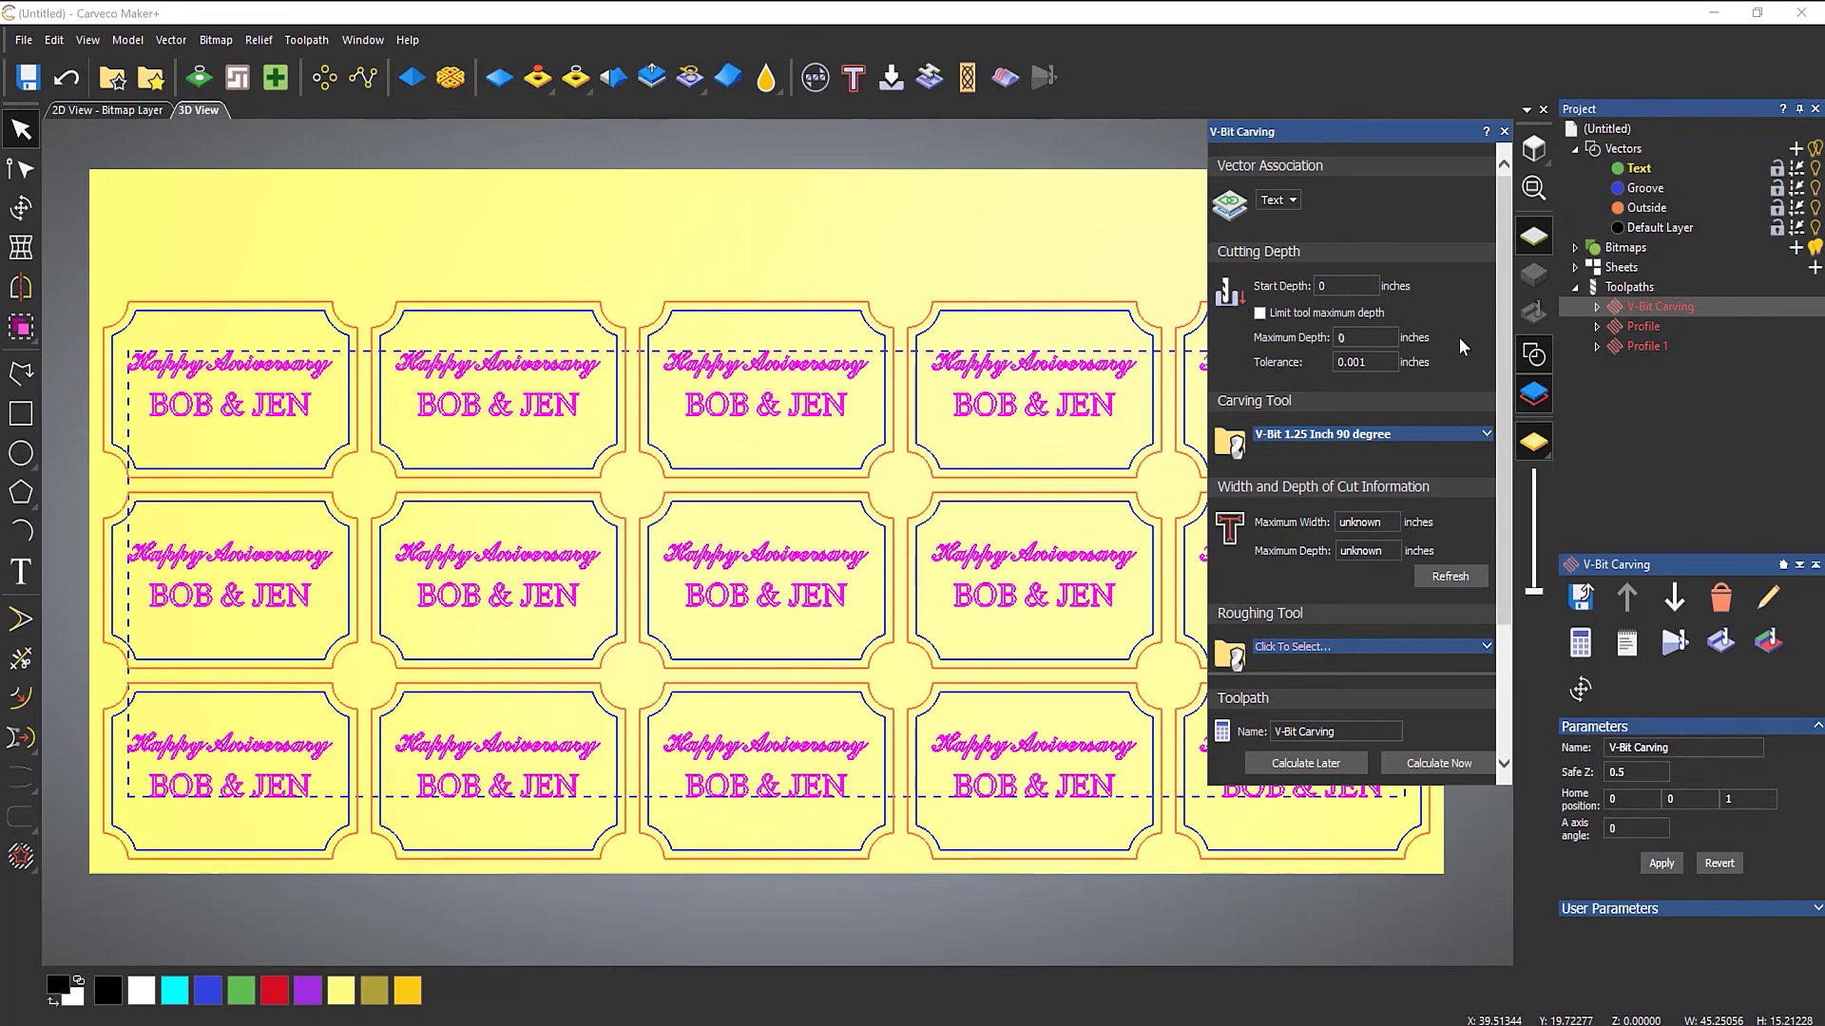
left_click(1504, 131)
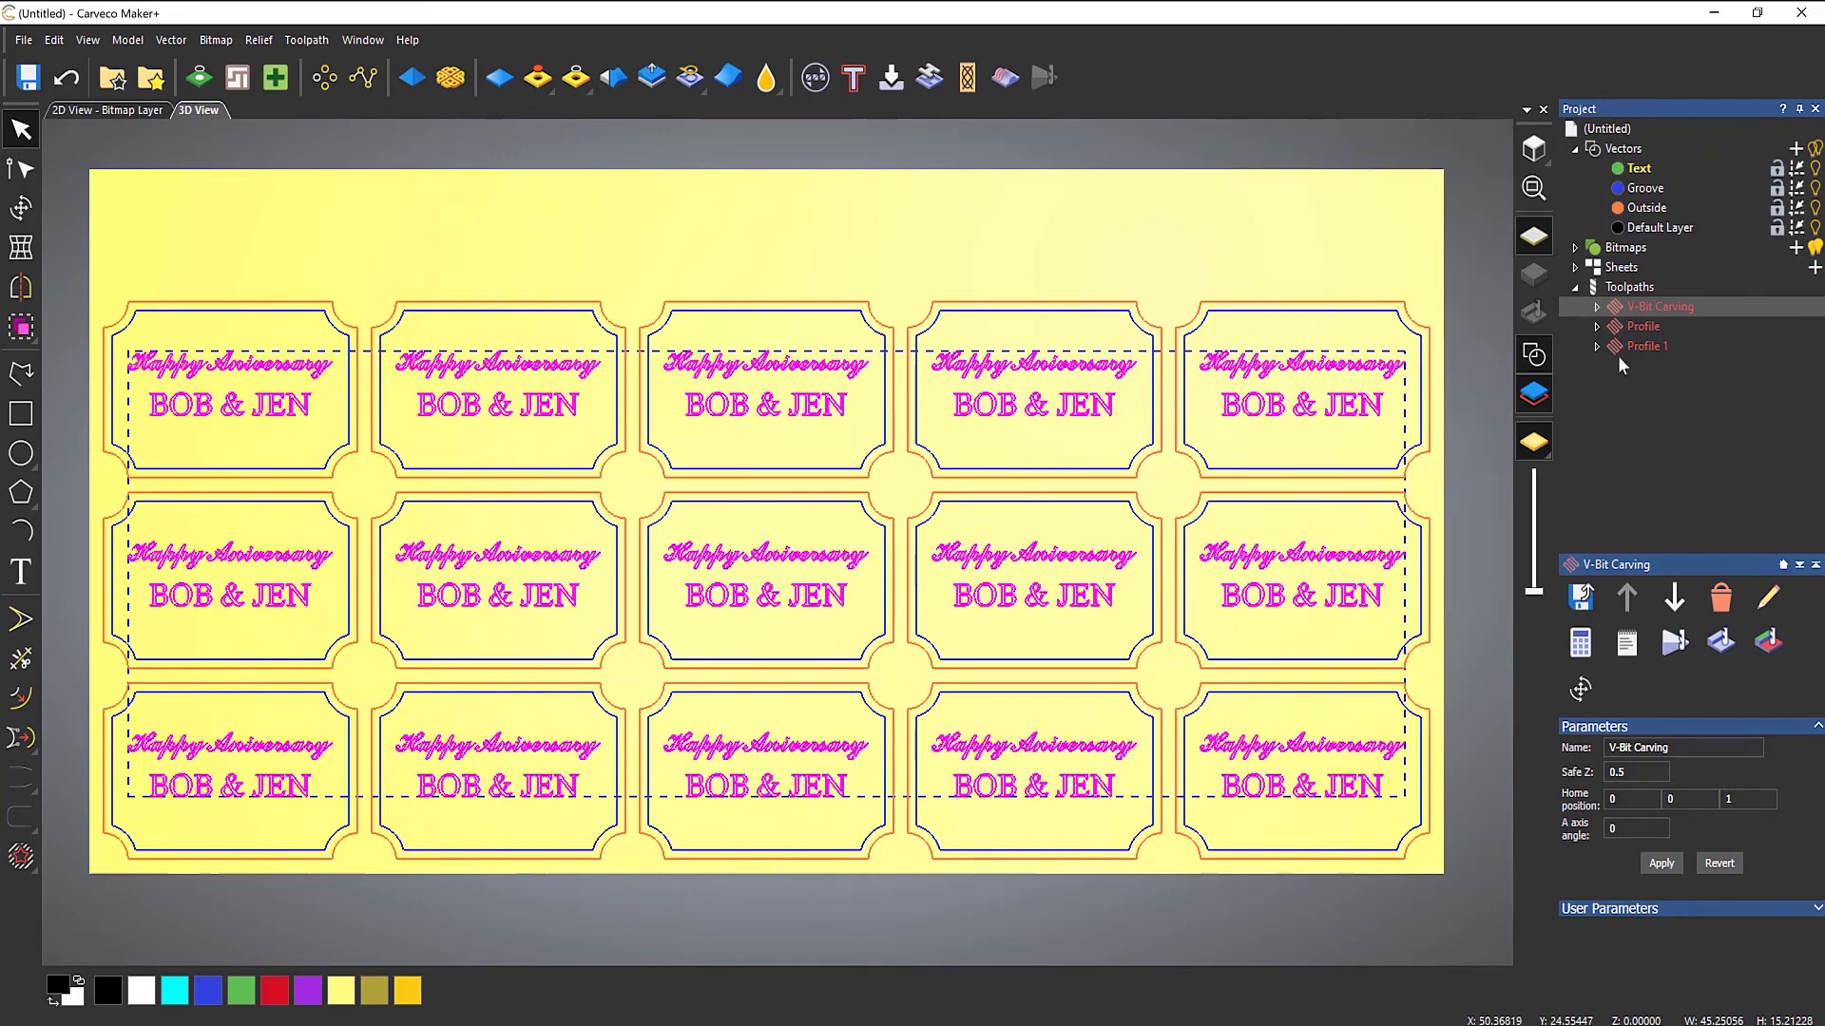
left_click(1451, 231)
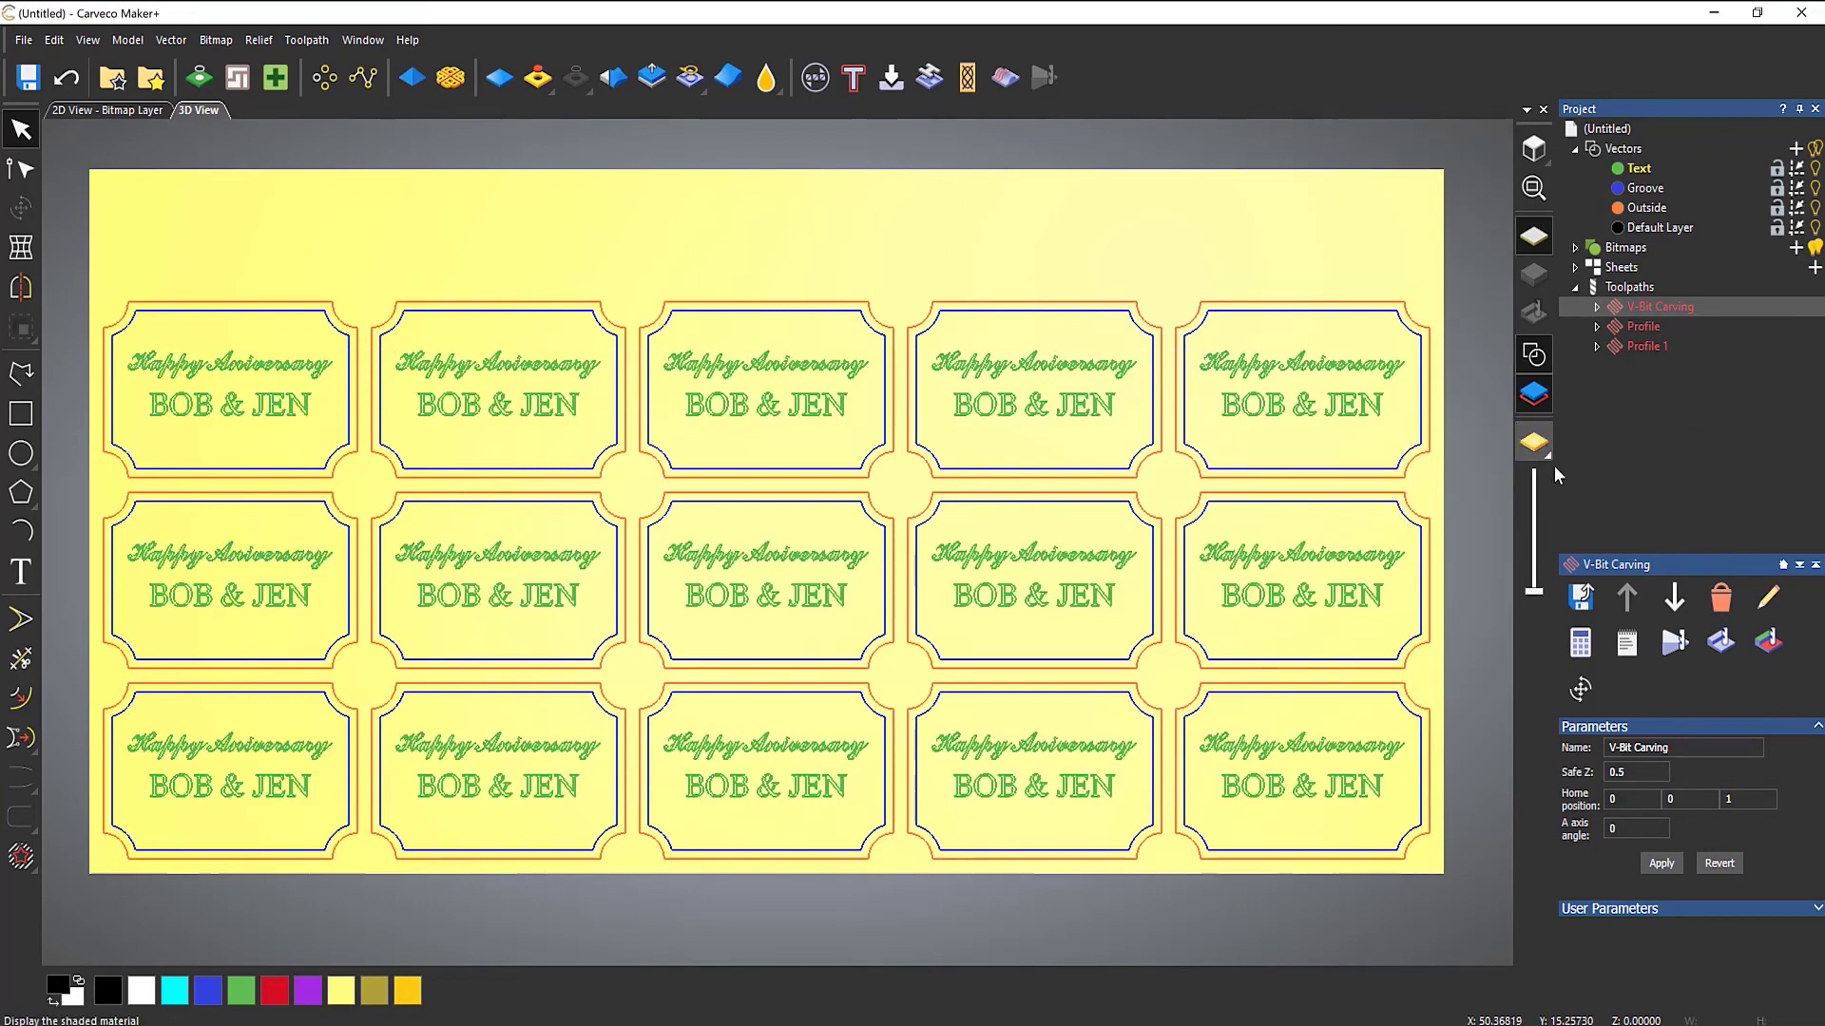
Try to batch calculate the V-Bit Carving, Profile and Profile 1 toolpaths, and read the calculation log from its start
left_click(1633, 287)
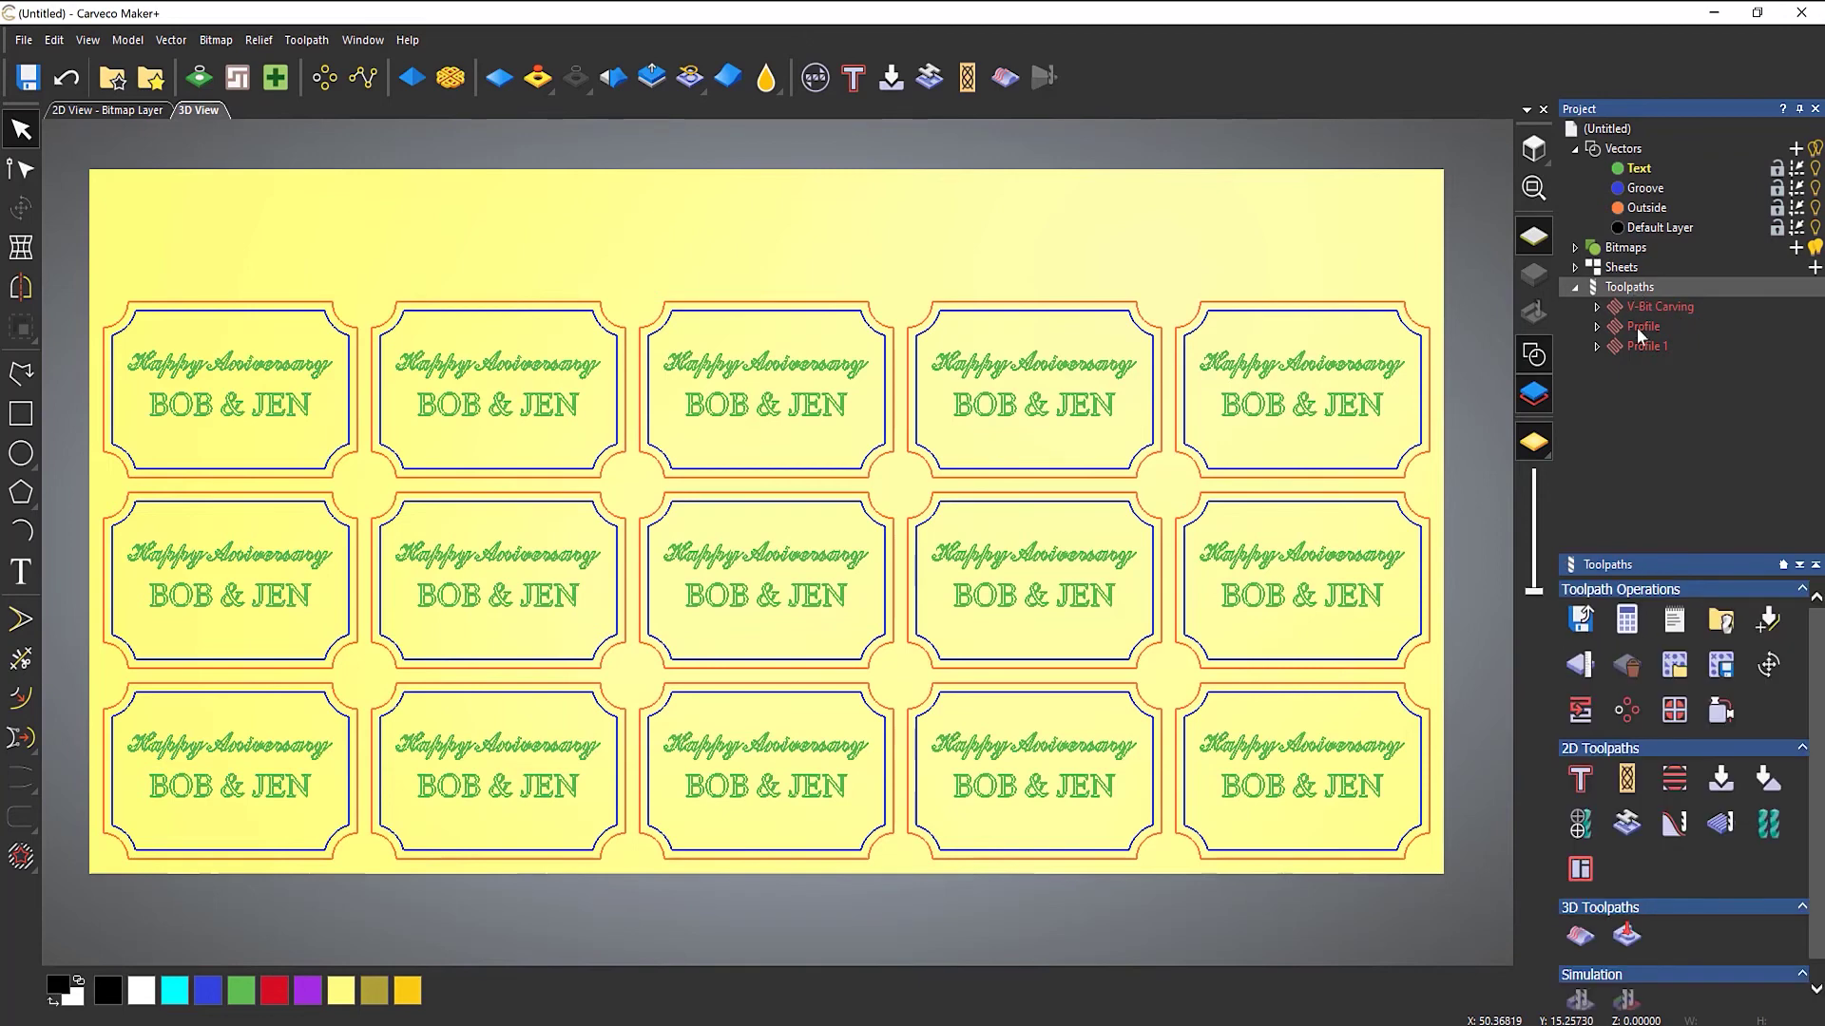
left_click(1628, 620)
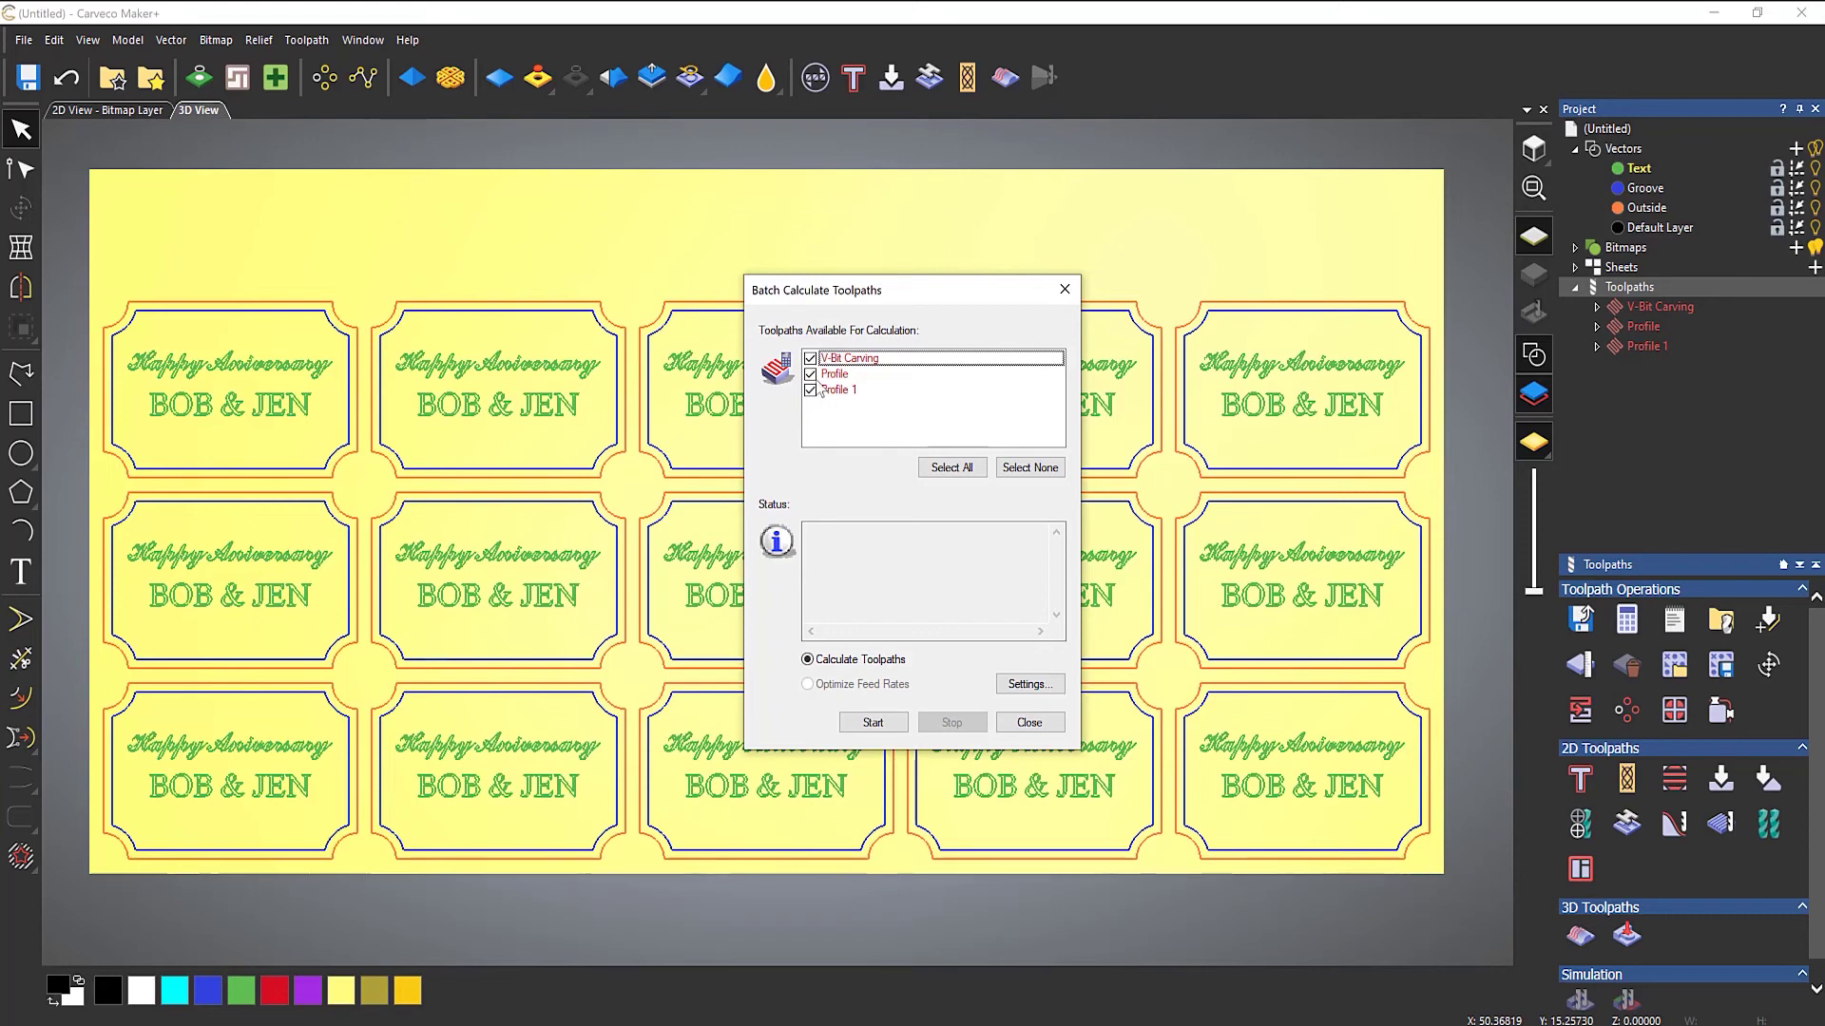
left_click(810, 374)
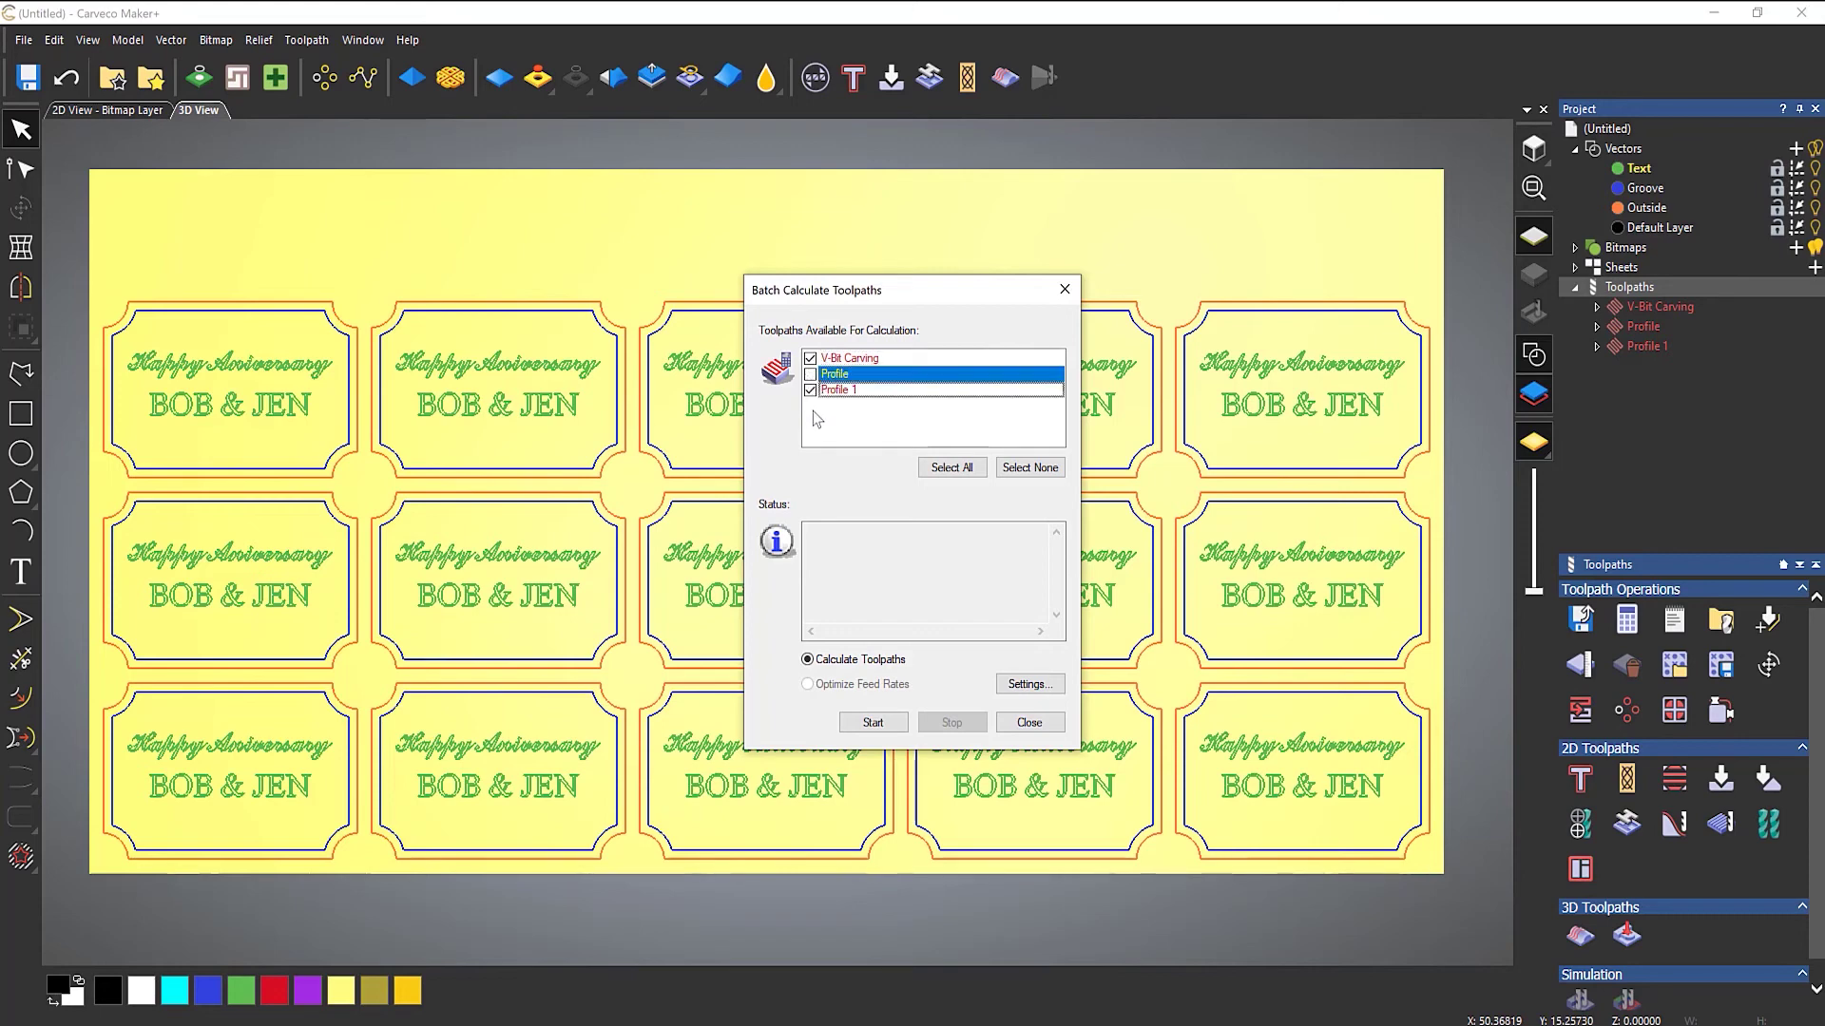
left_click(811, 391)
left_click(809, 375)
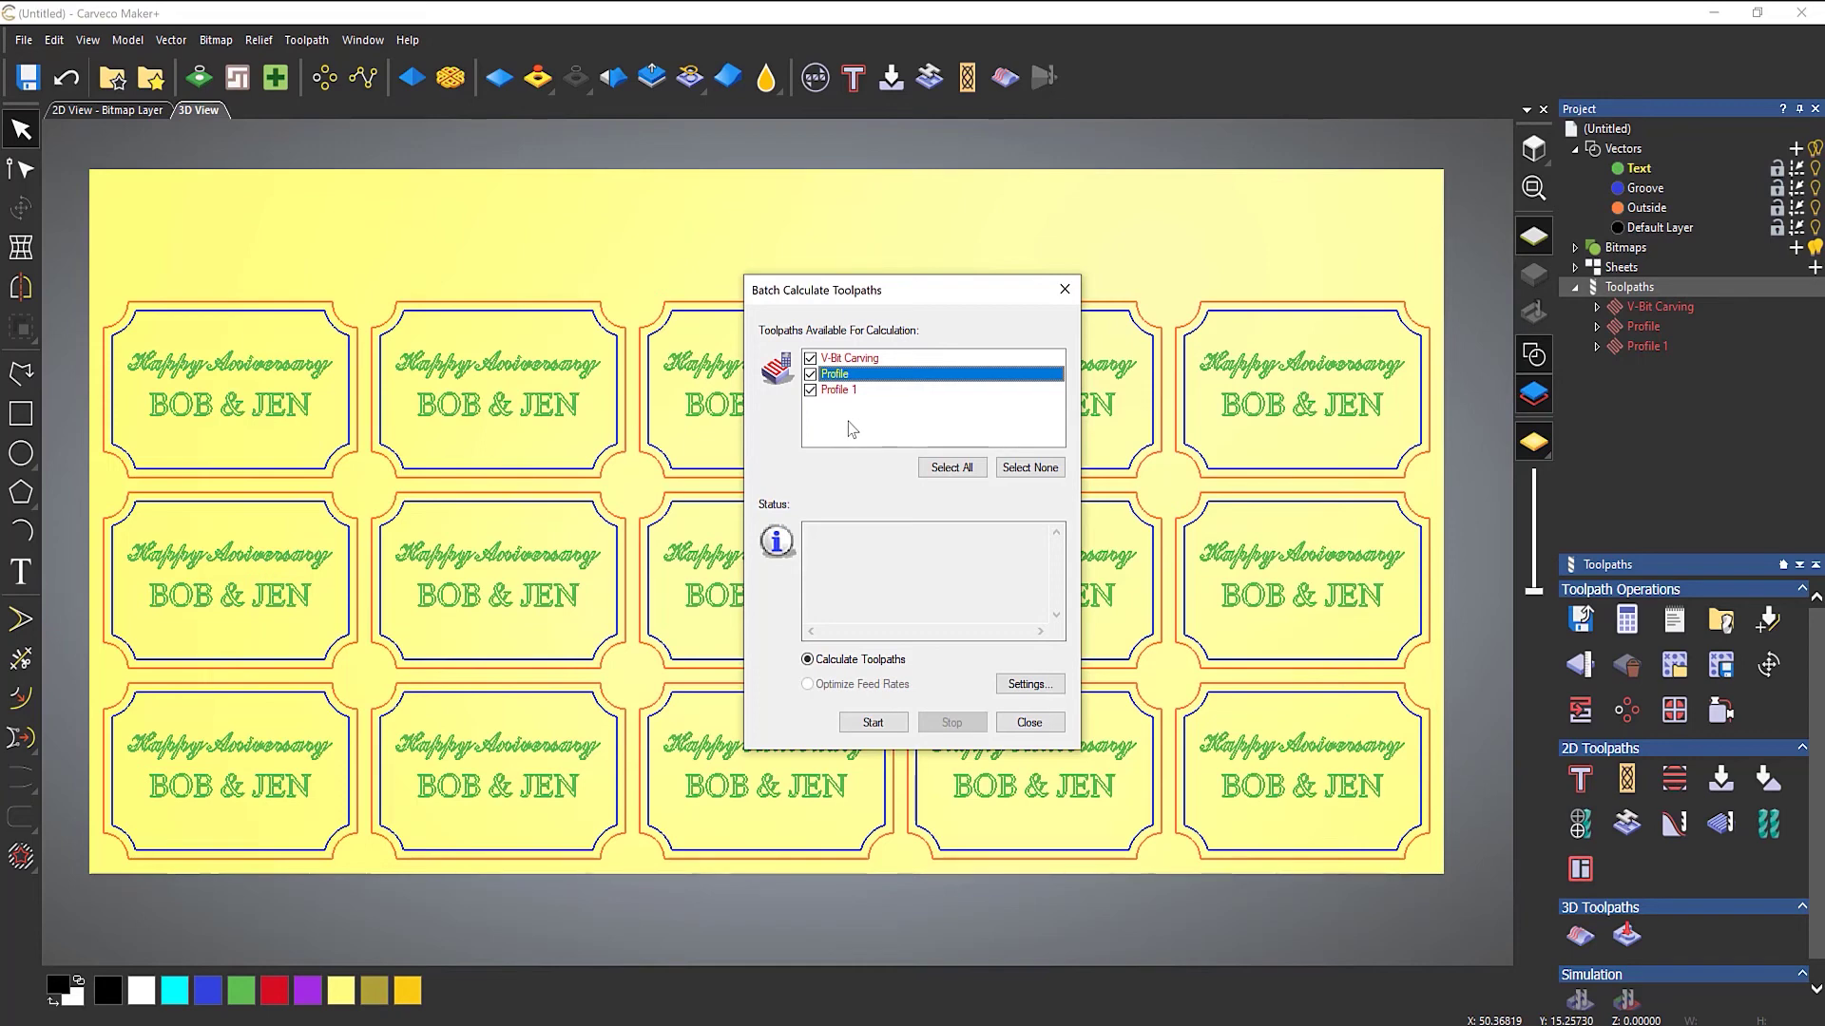
left_click(873, 724)
left_click(872, 723)
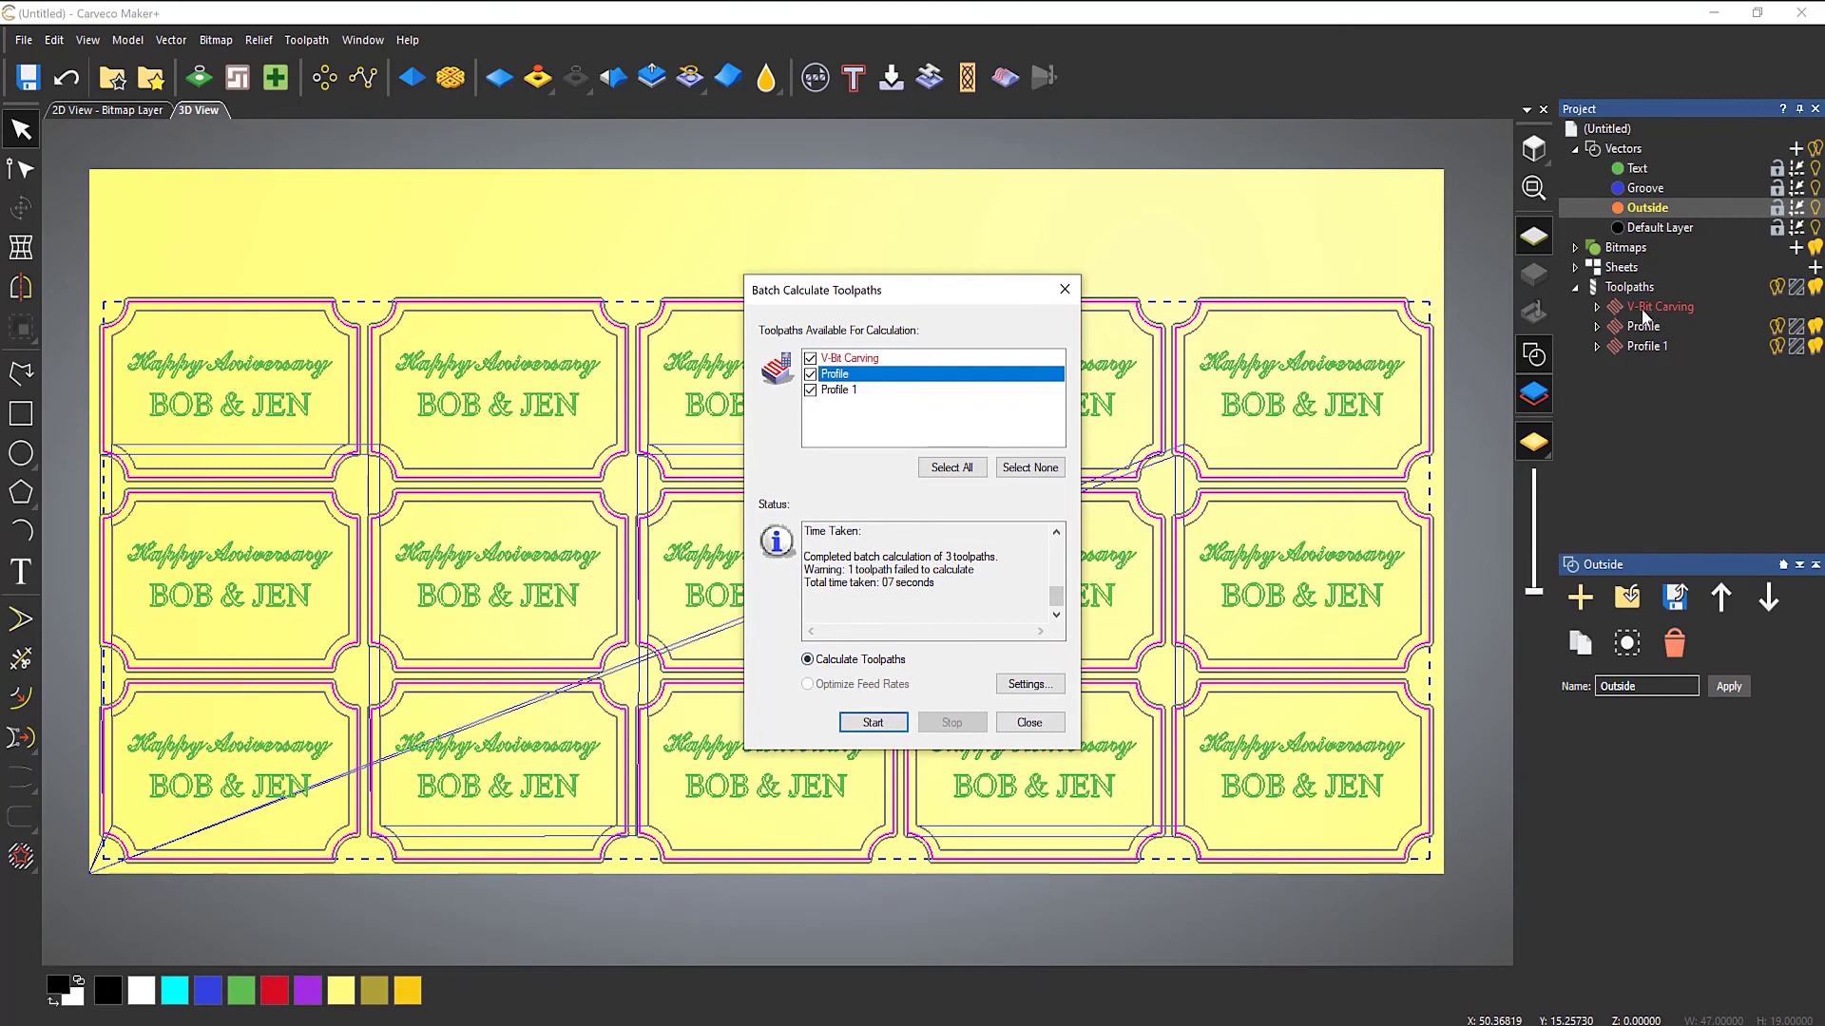
left_click_drag(1057, 596, 1058, 561)
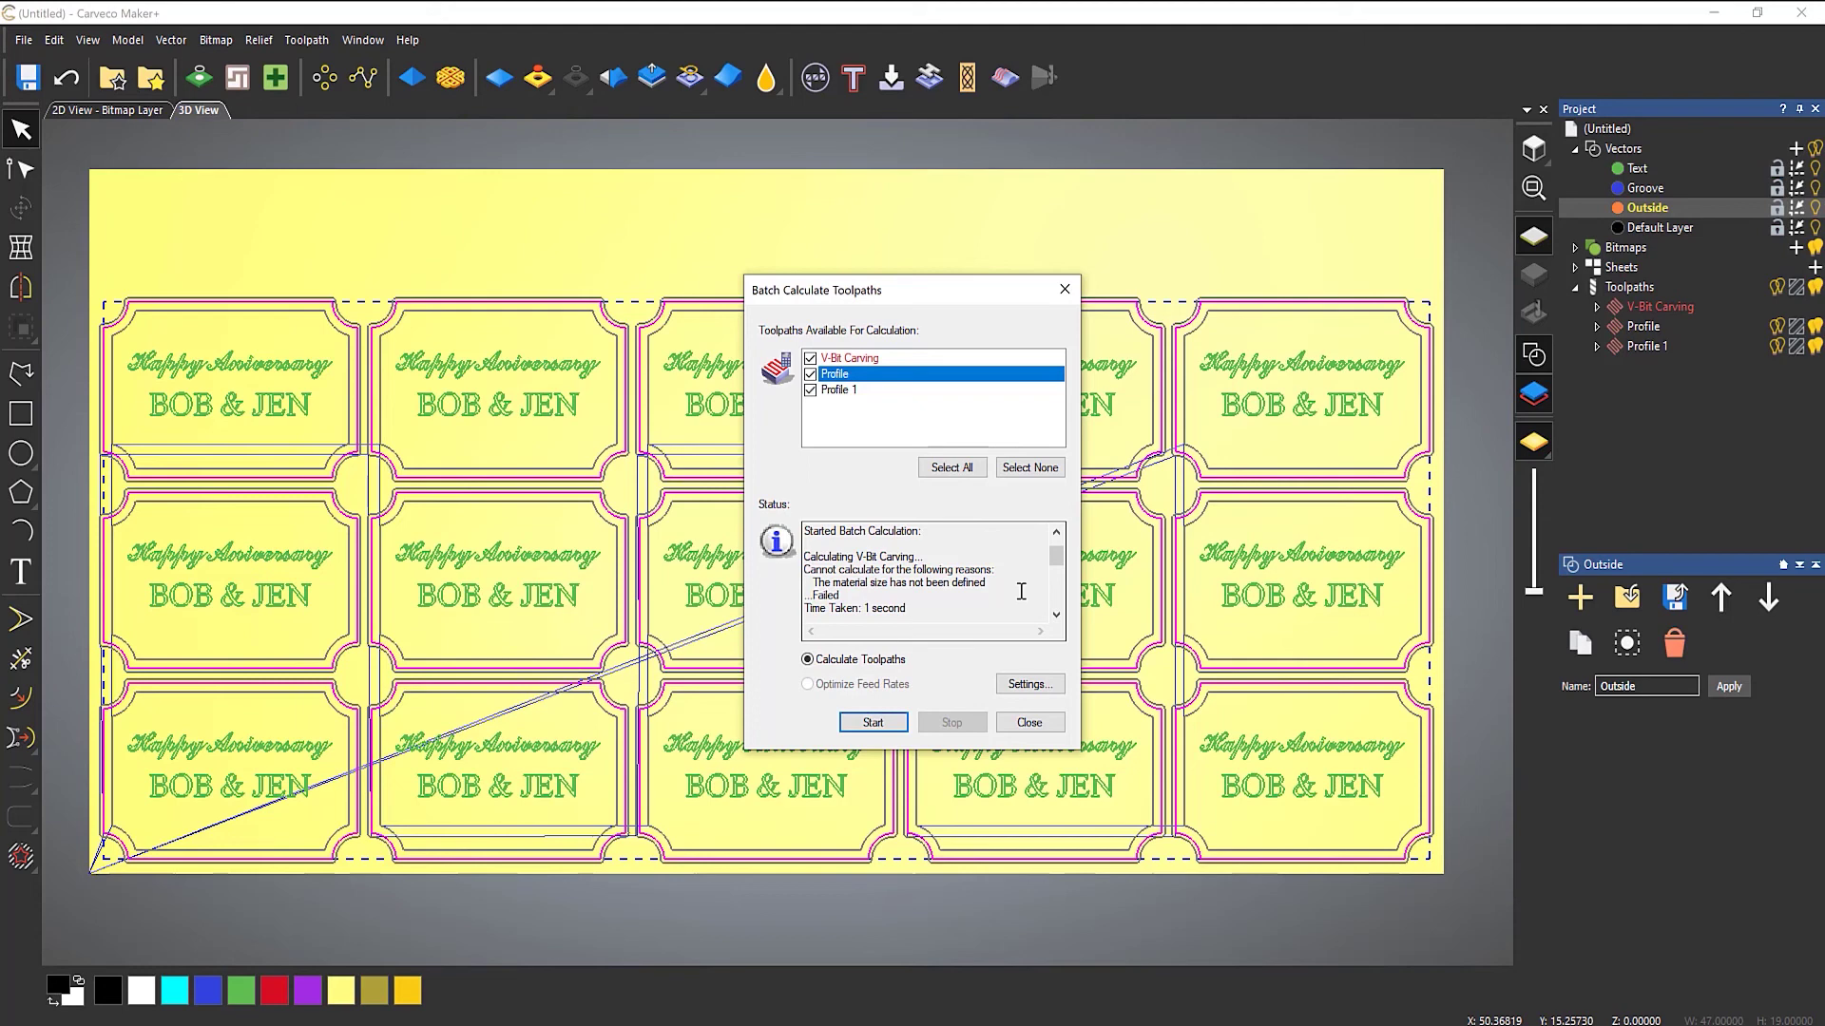
left_click(1024, 724)
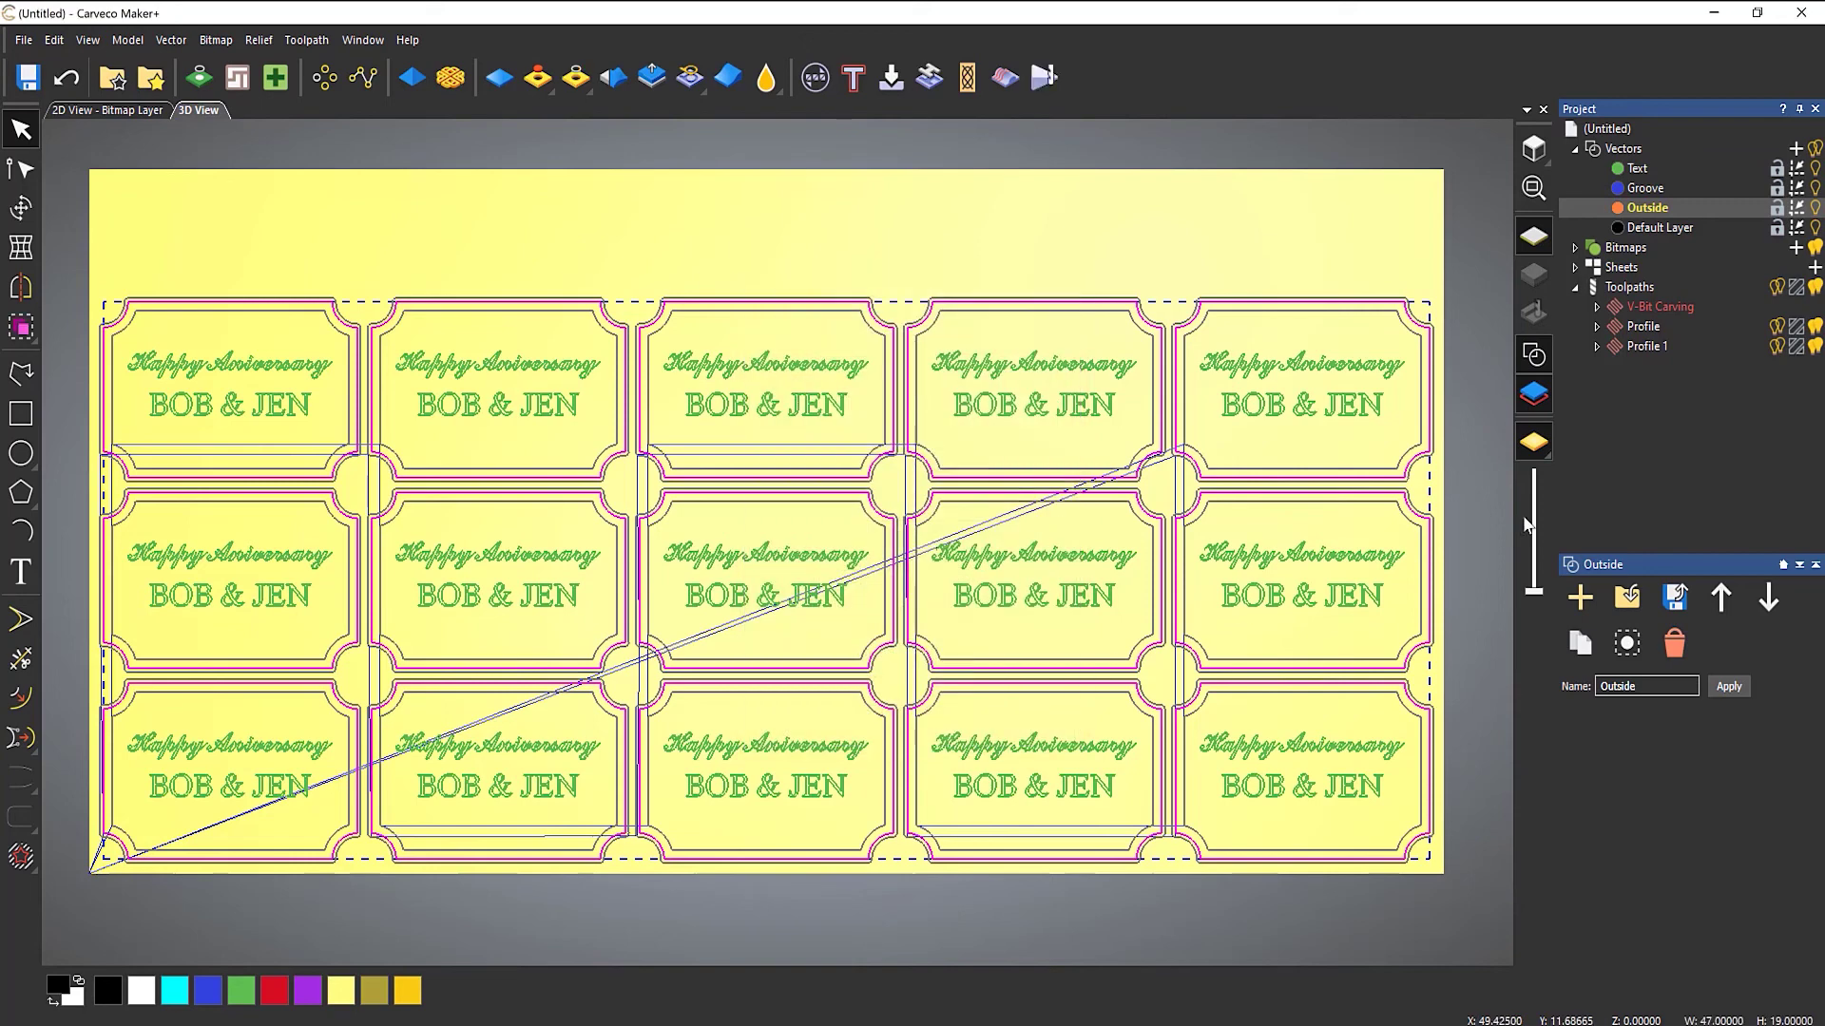
Define the material block for the toolpaths with a thickness of 0.75 inches
left_click(1637, 288)
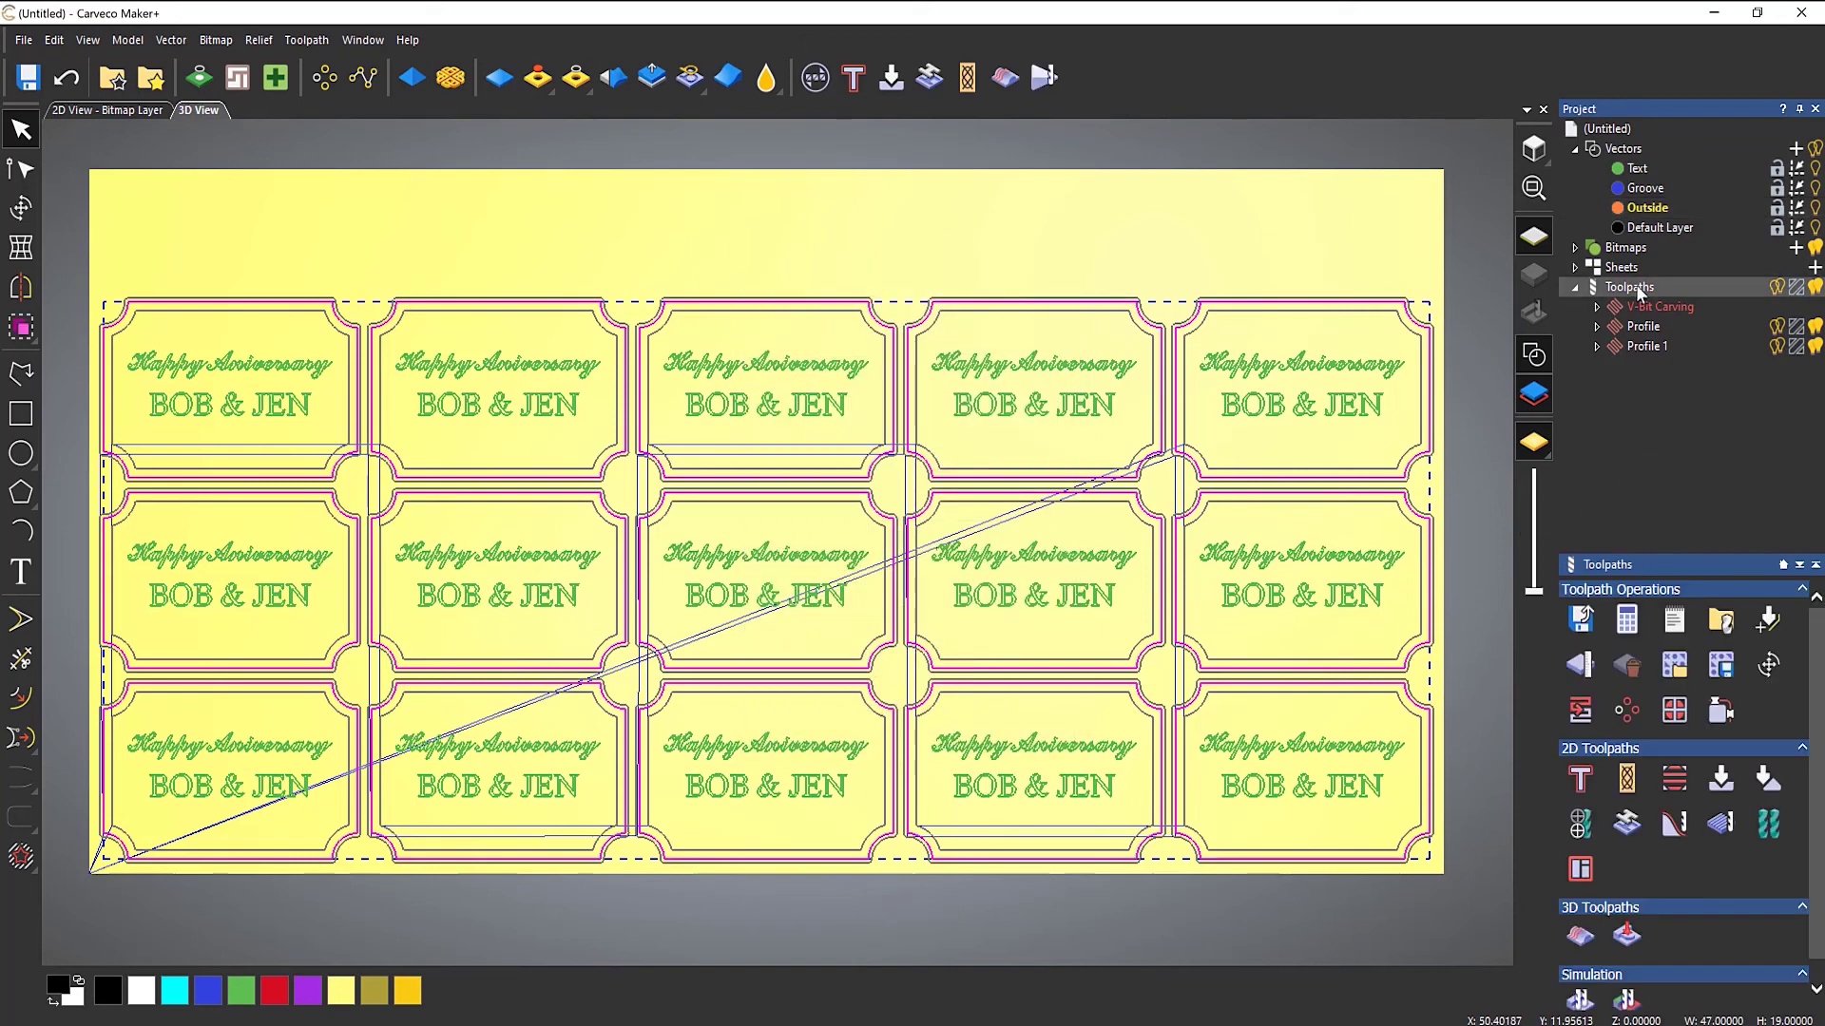
left_click(1581, 665)
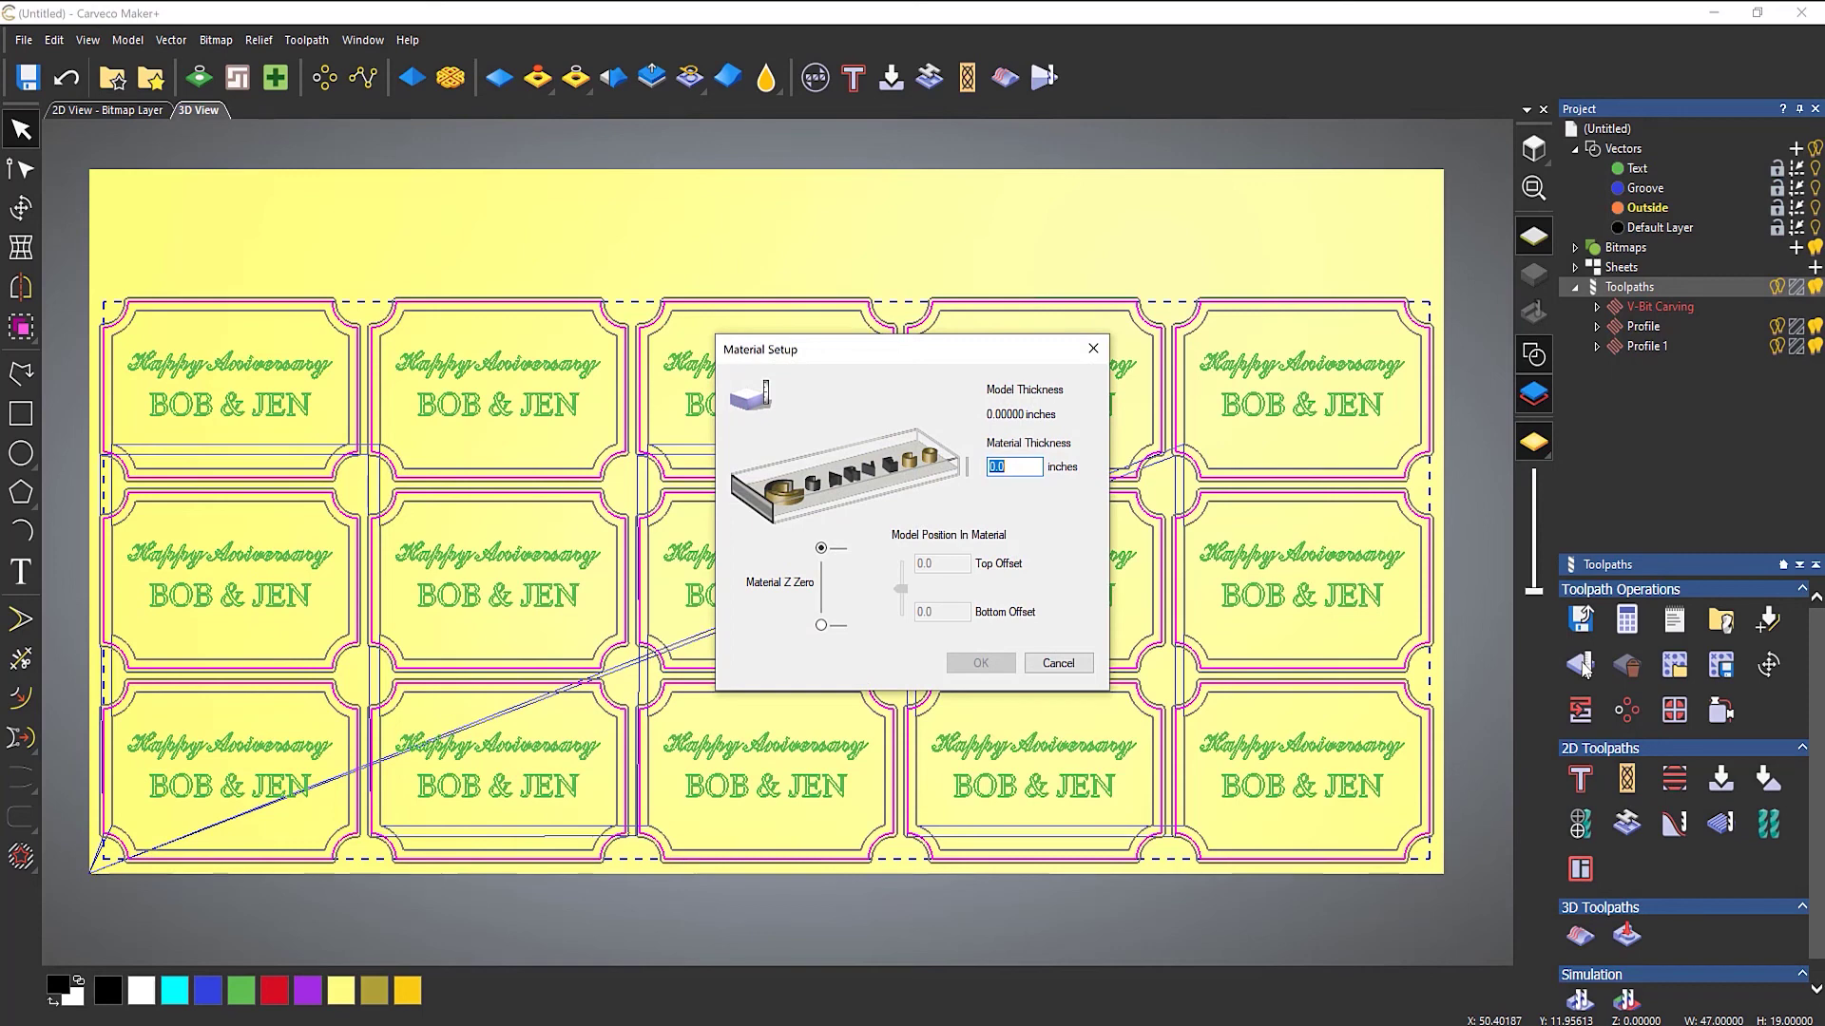
type("0.75")
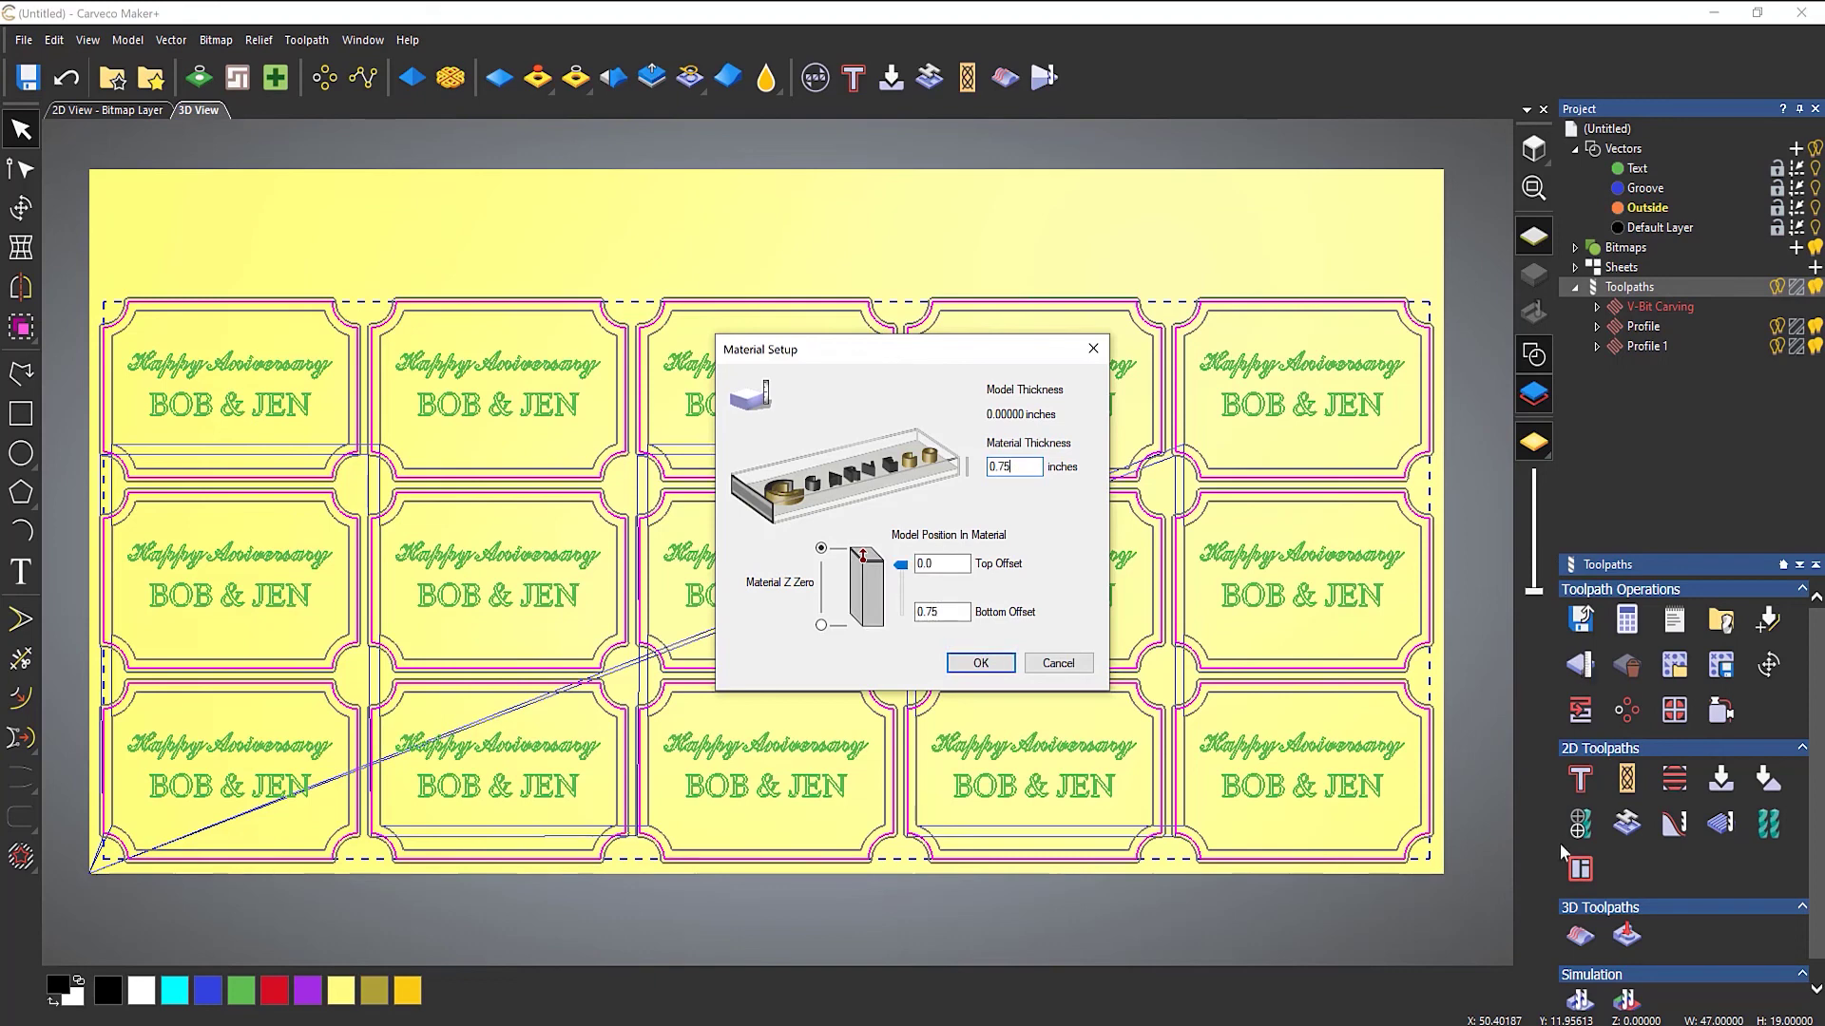
left_click(981, 663)
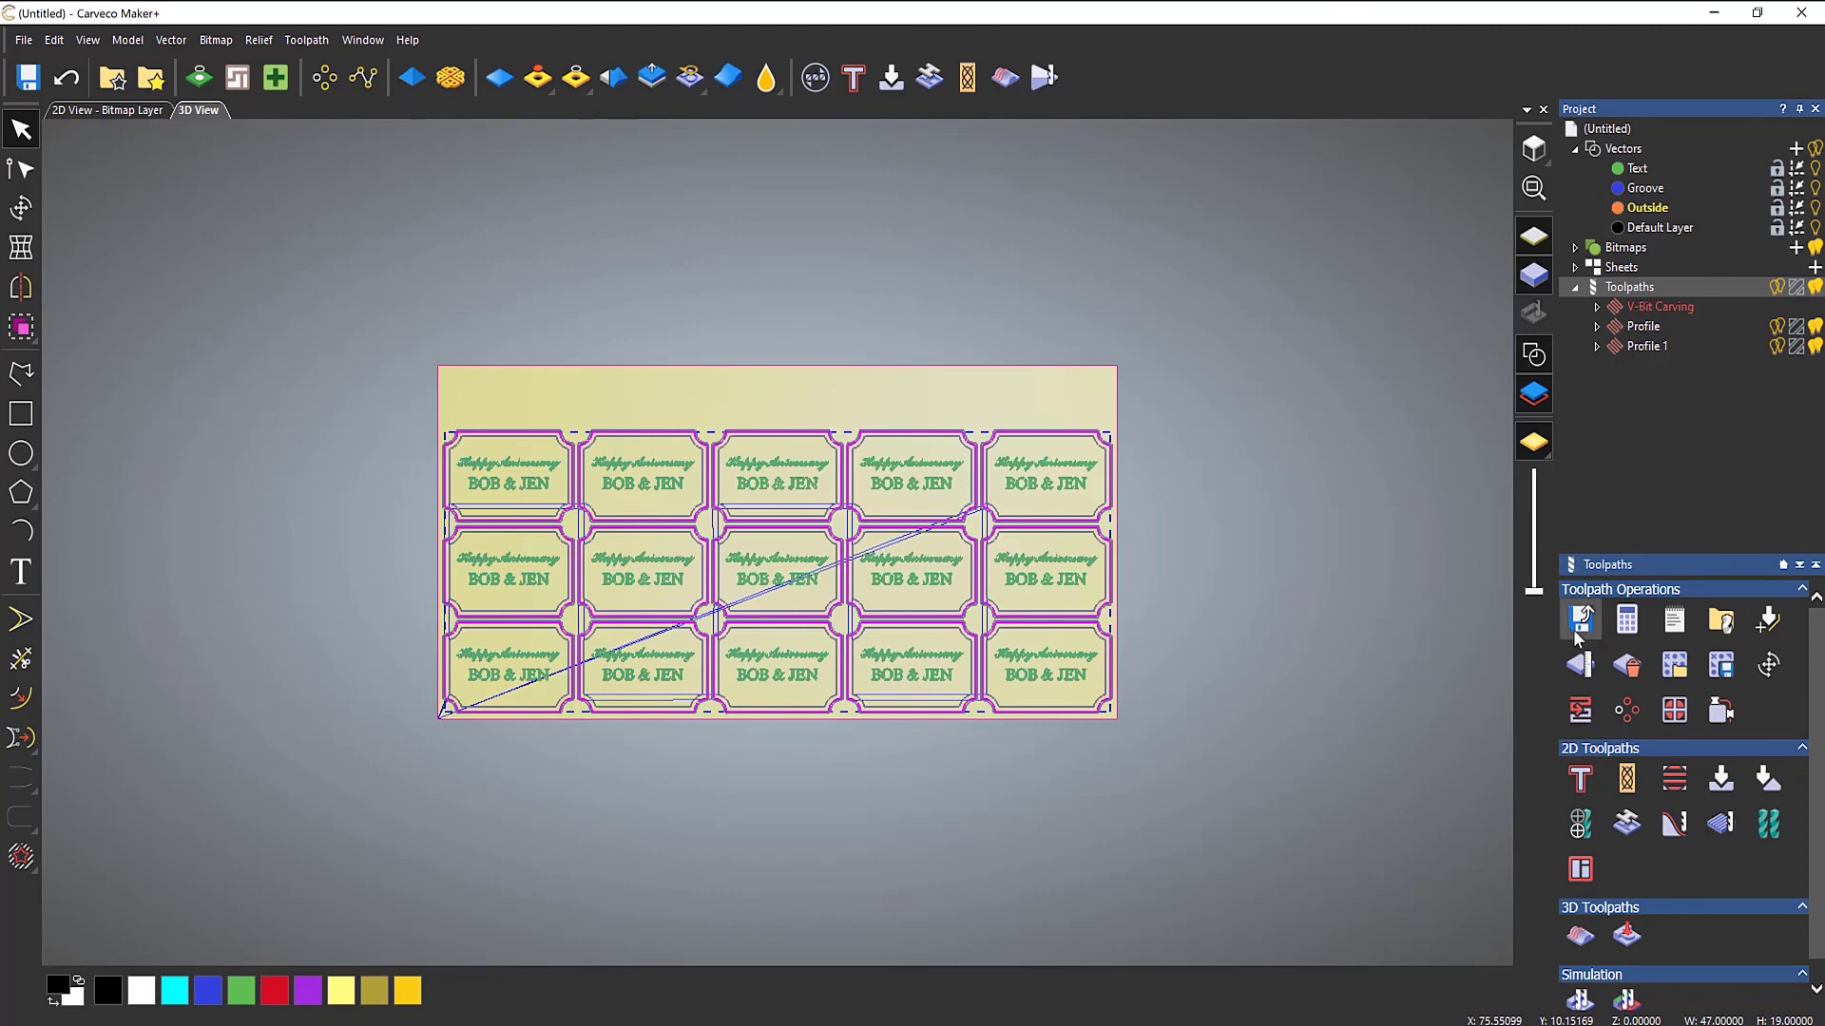
Batch calculate all three toolpaths with the material defined, and check the calculation log for each one
left_click(1625, 620)
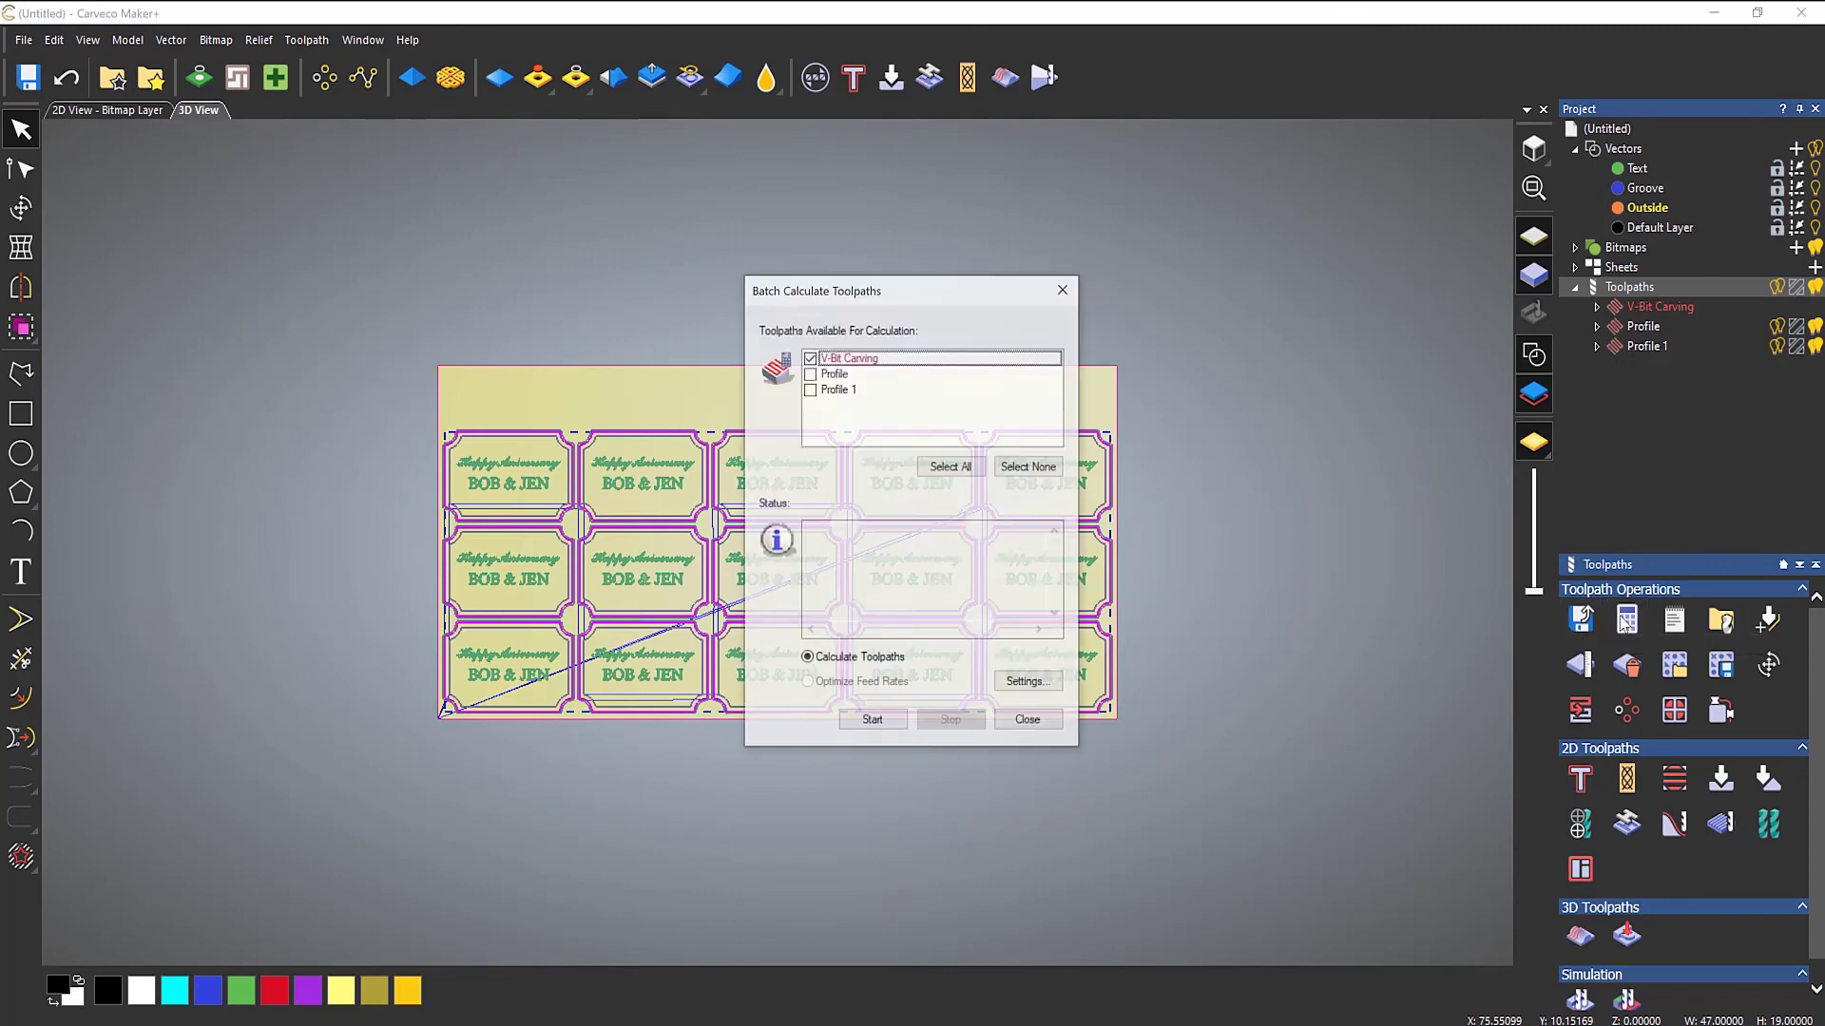
left_click(968, 471)
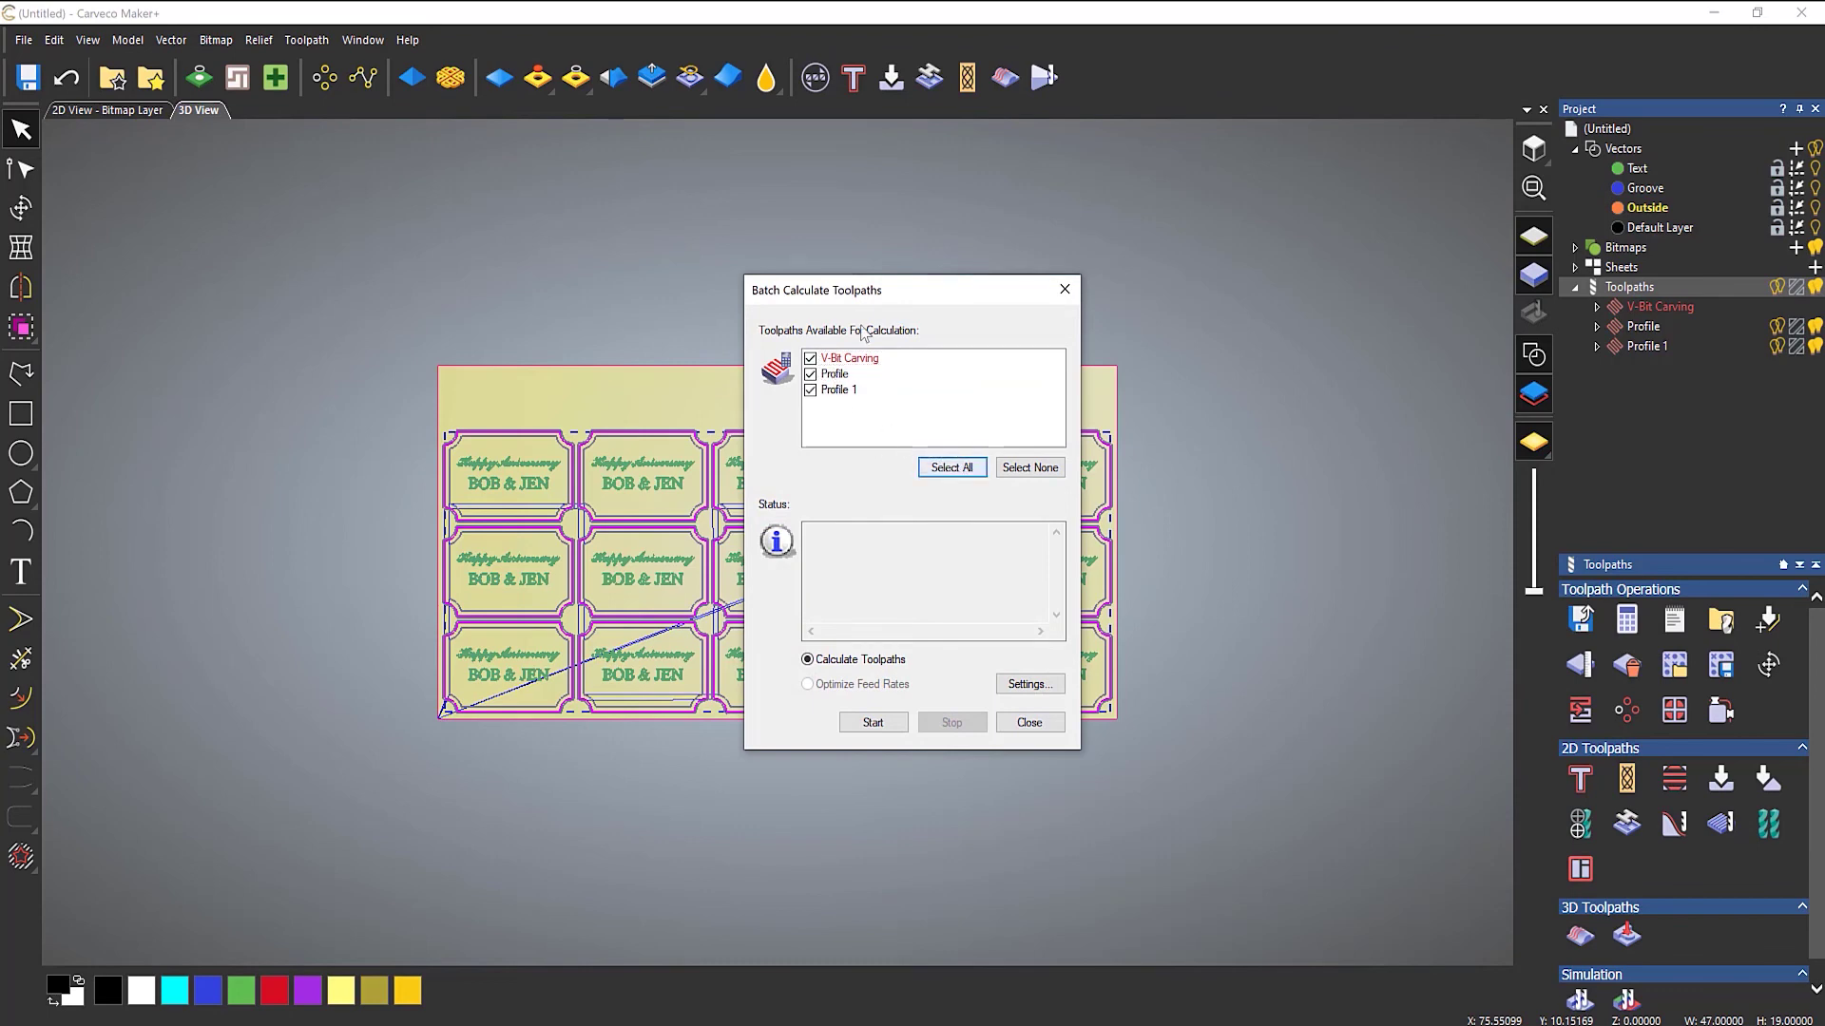
left_click(872, 723)
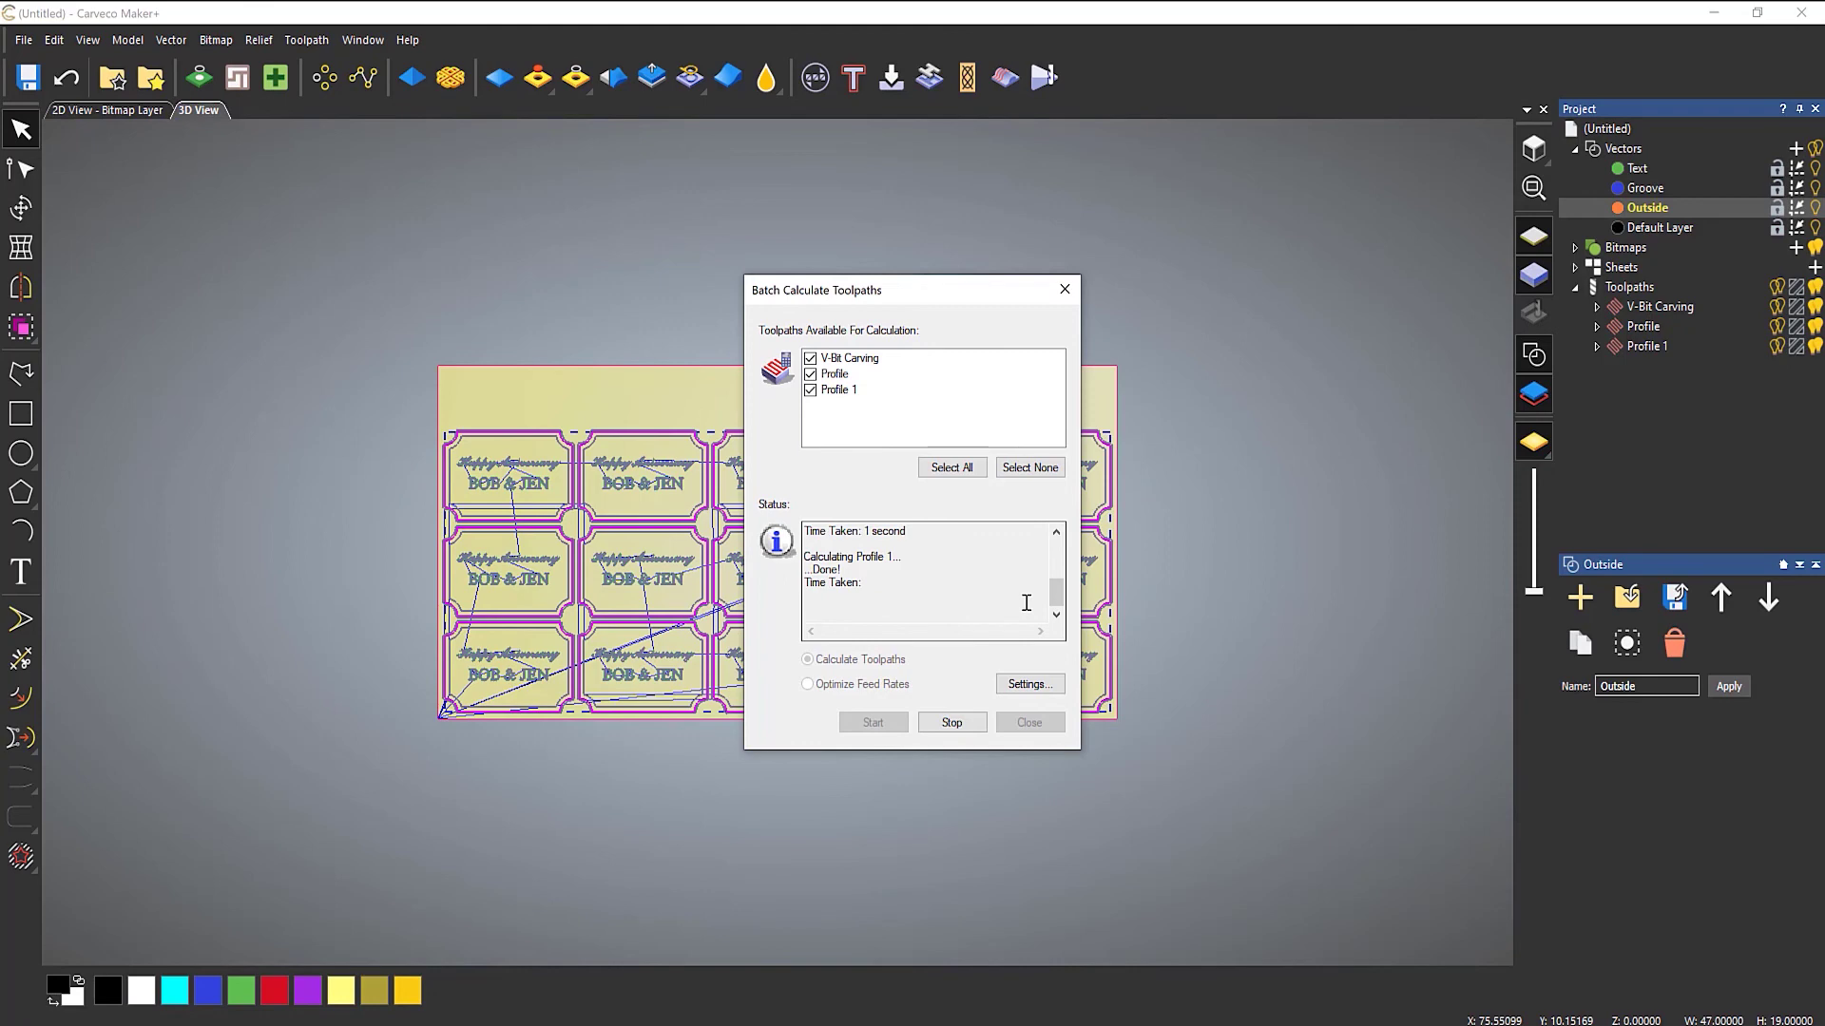
left_click_drag(1058, 594, 1057, 551)
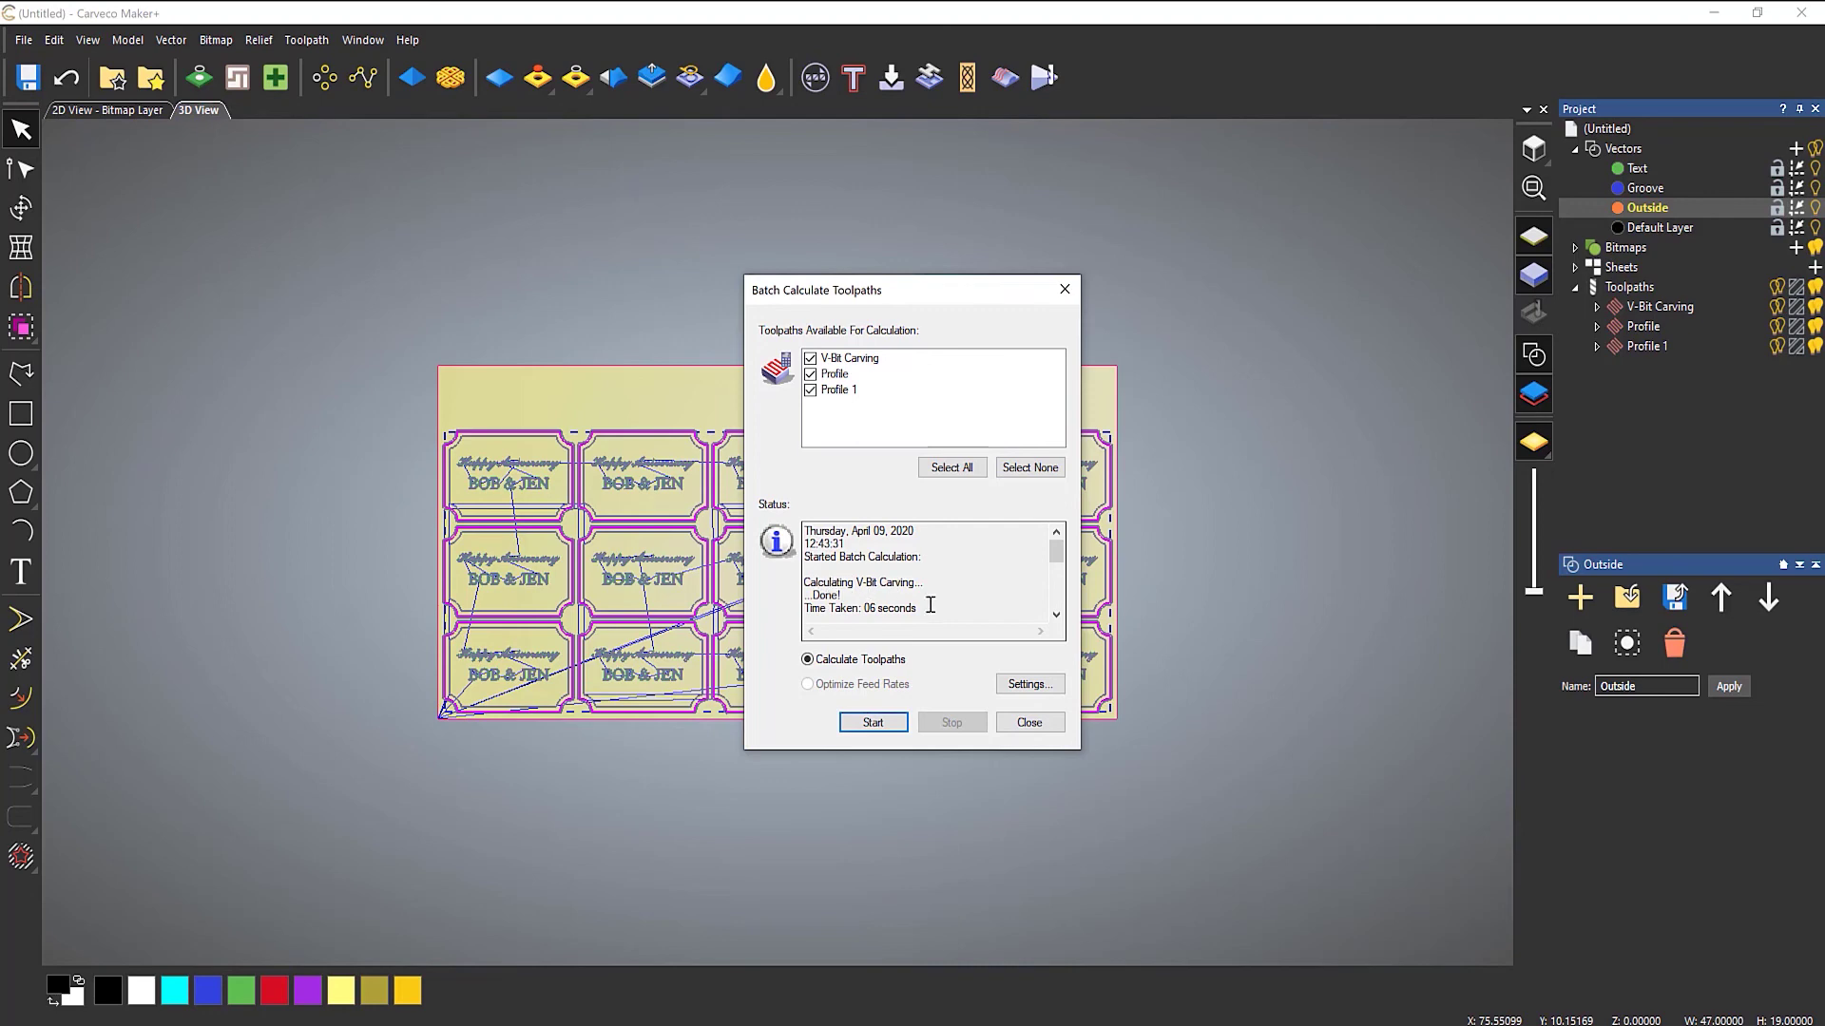
left_click_drag(1055, 559, 1045, 613)
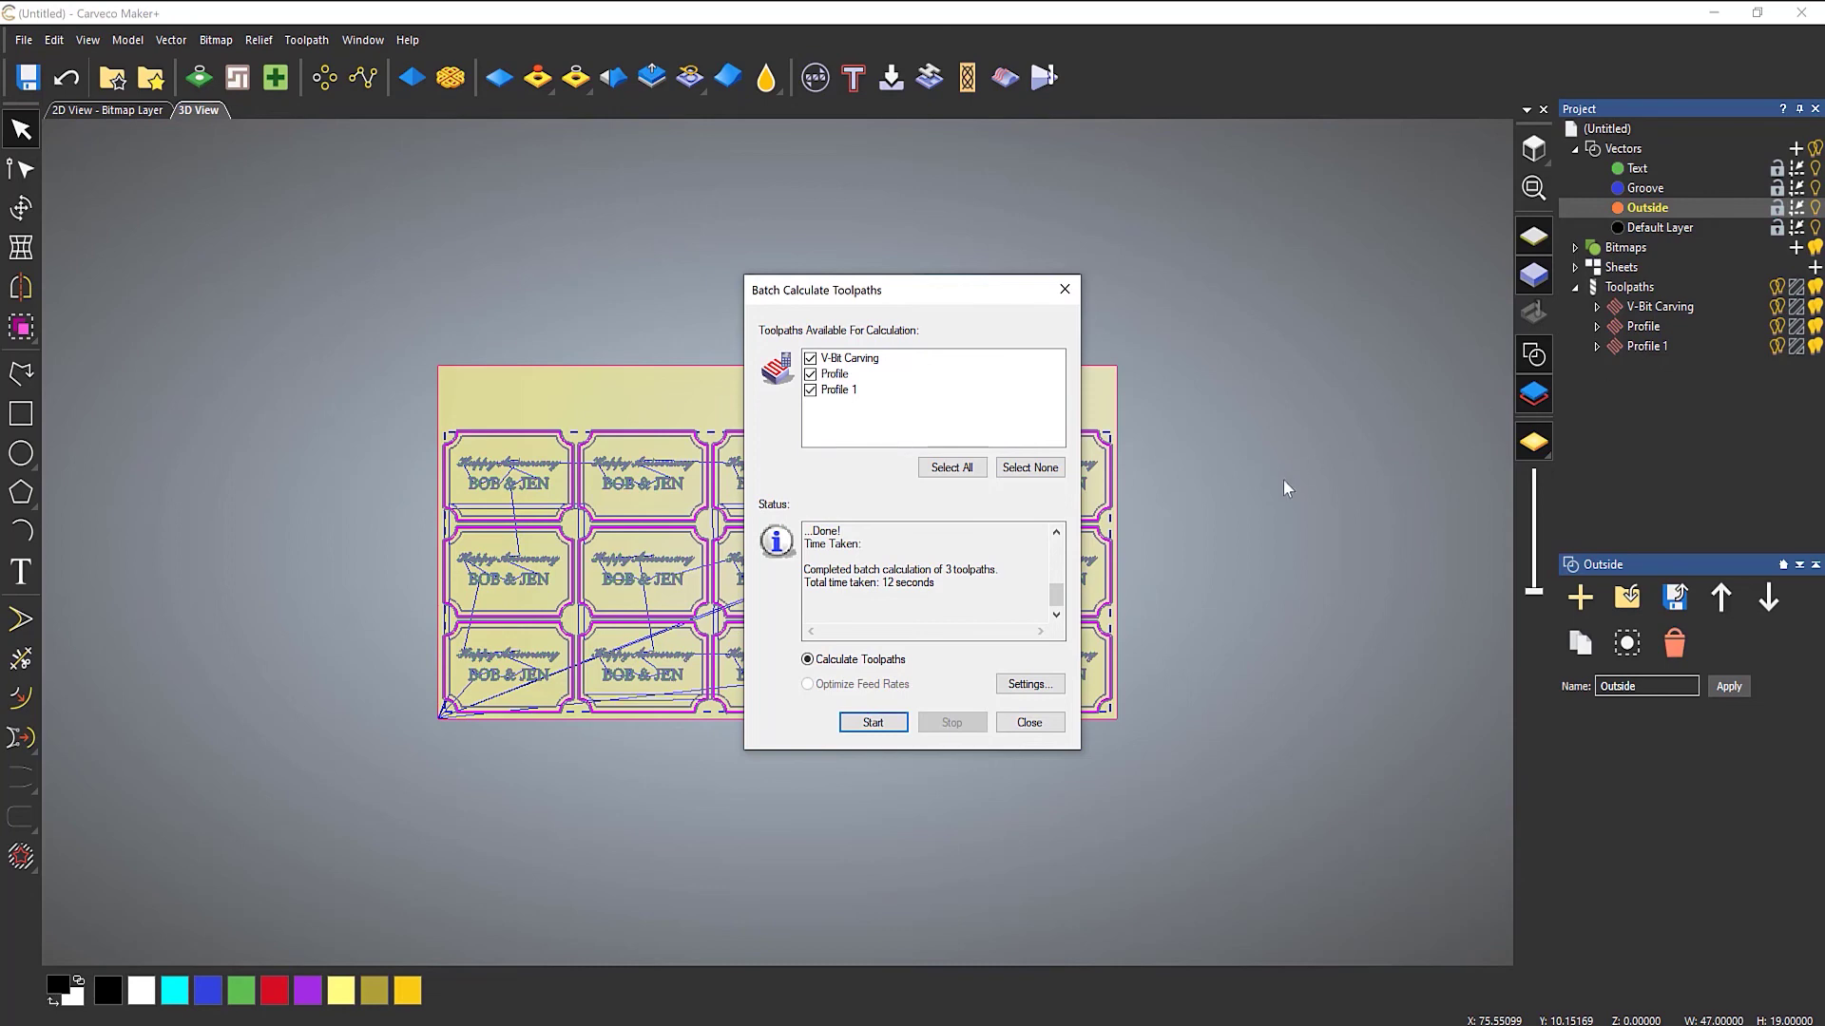
left_click(1026, 724)
Simulate all toolpaths on the whole model at standard resolution, and inspect the carved plaques at an angle
scroll(898, 665, "up", 5)
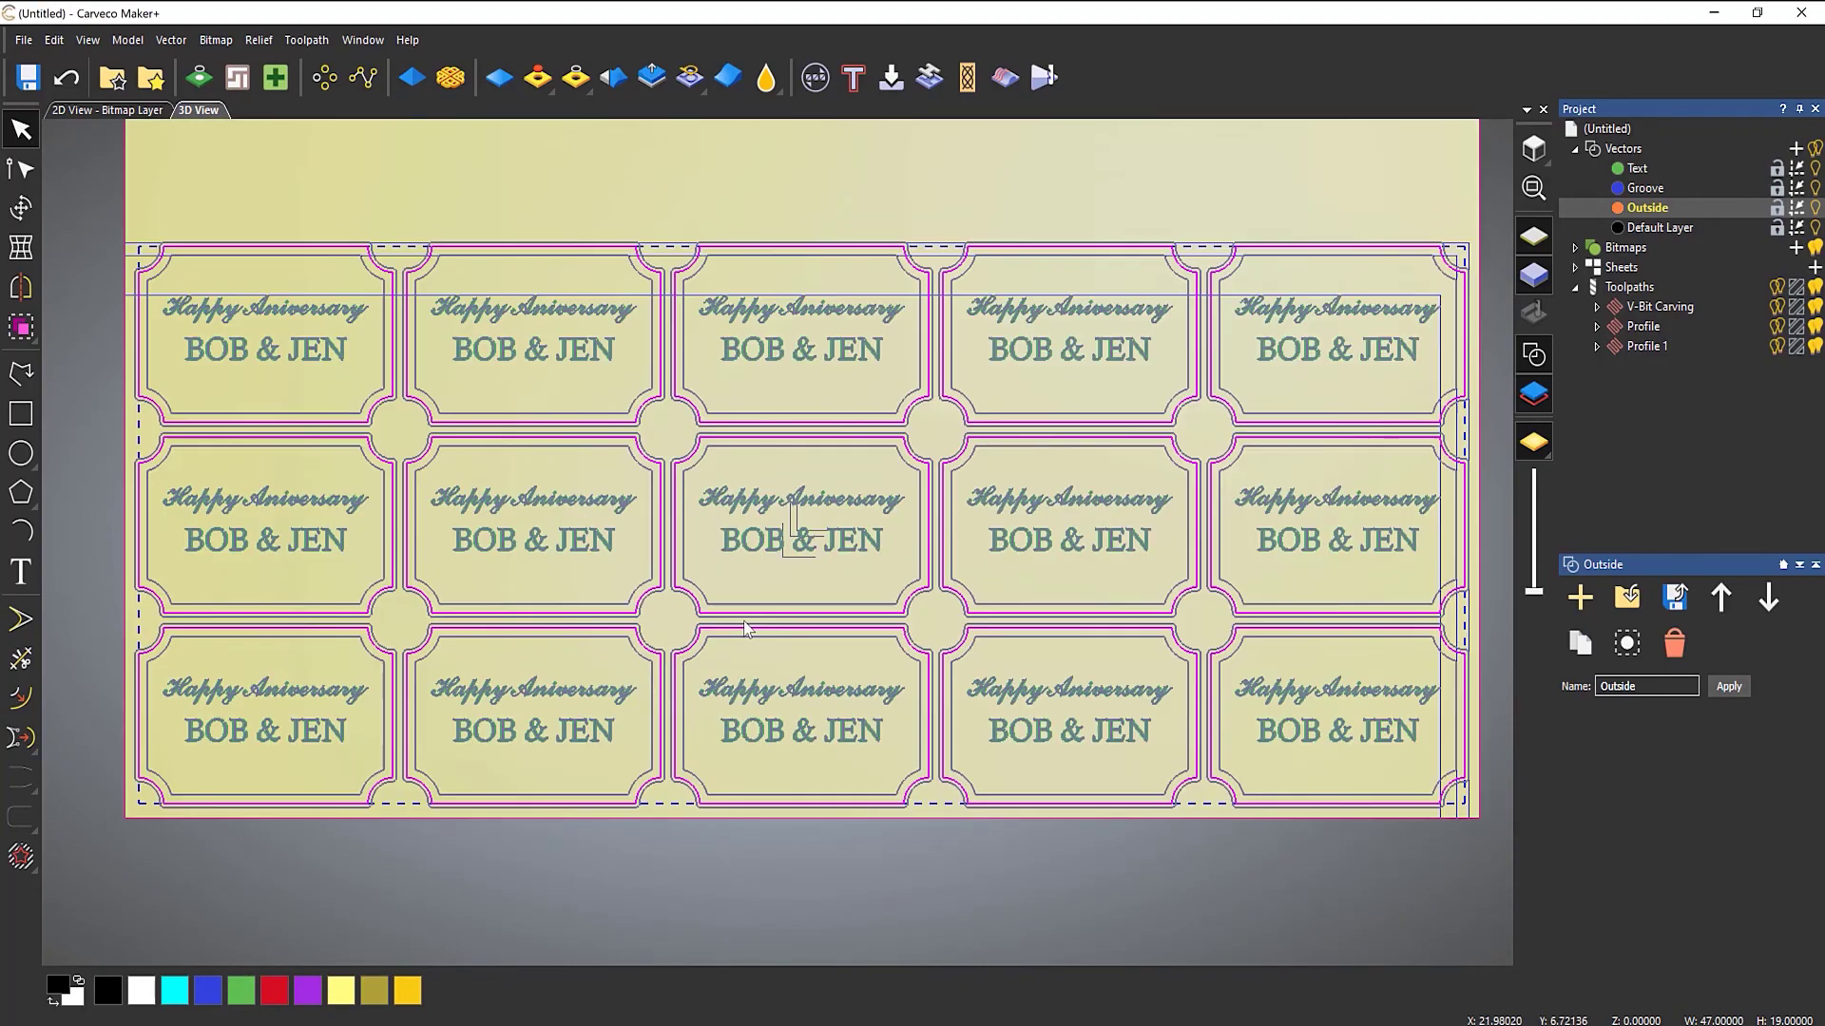
scroll(950, 646, "down", 4)
left_click_drag(998, 627, 1065, 317)
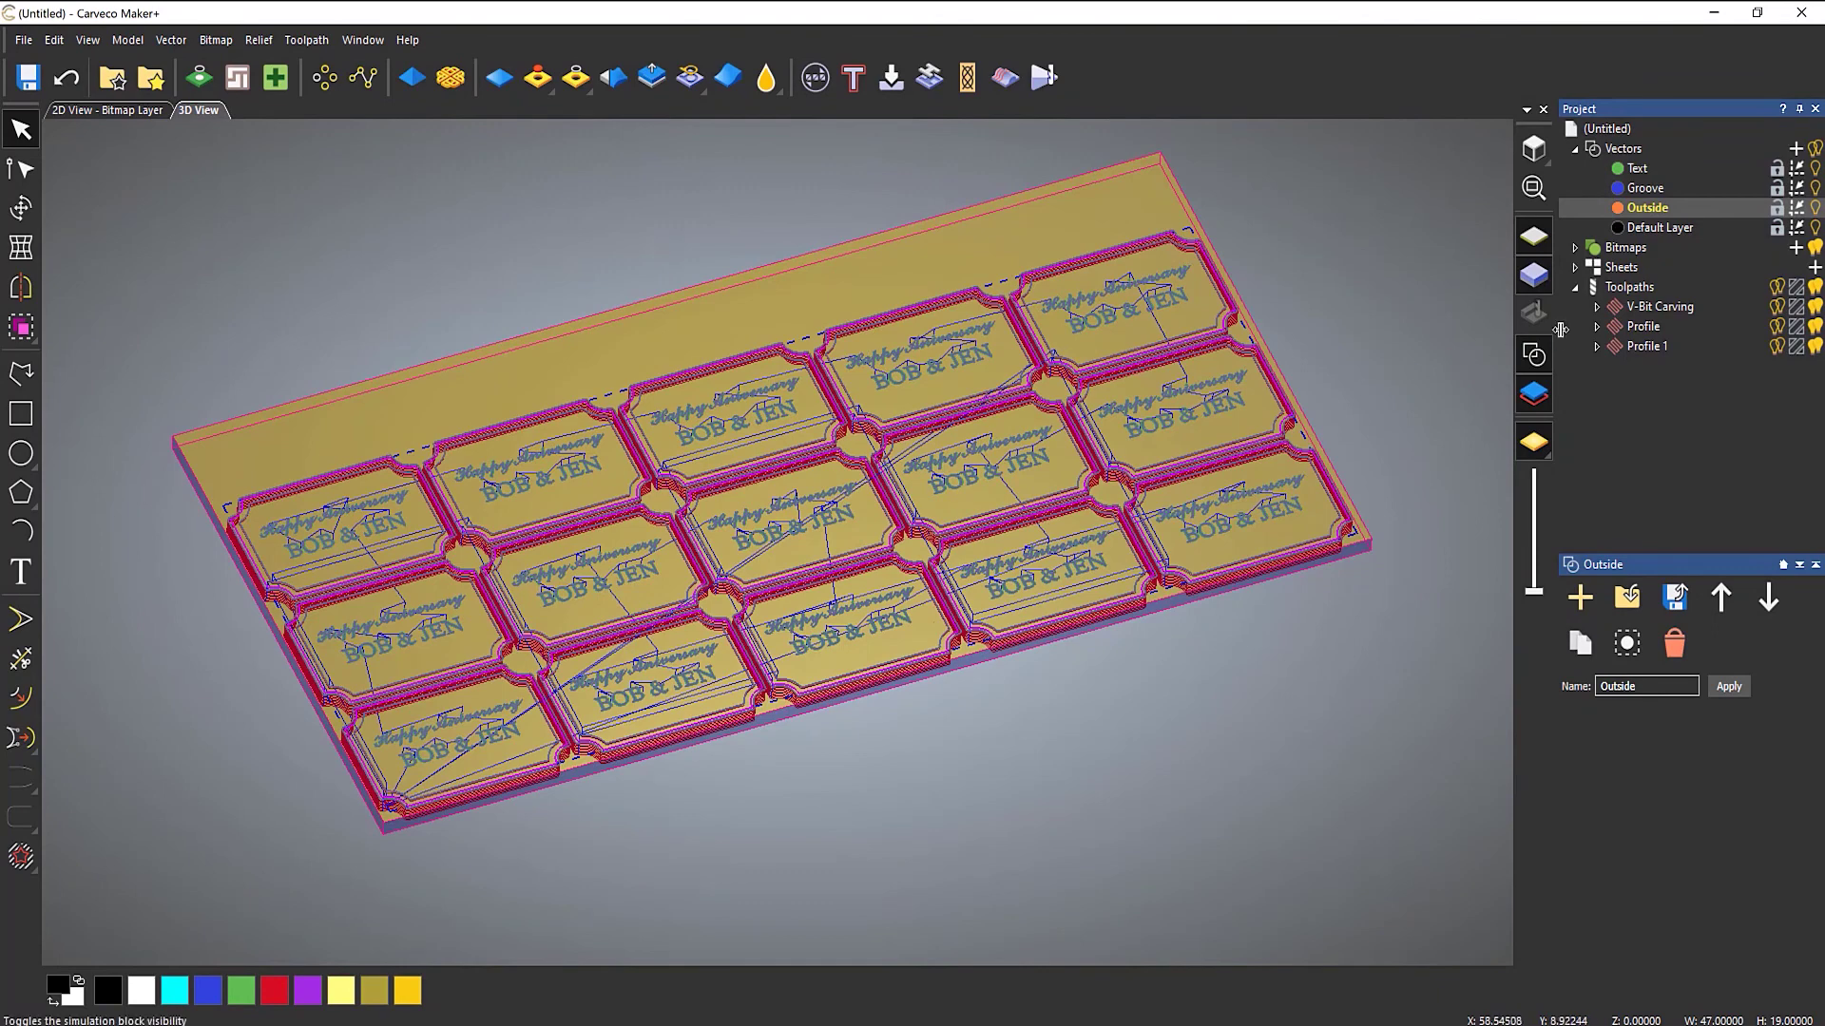
left_click(1629, 287)
right_click(1632, 290)
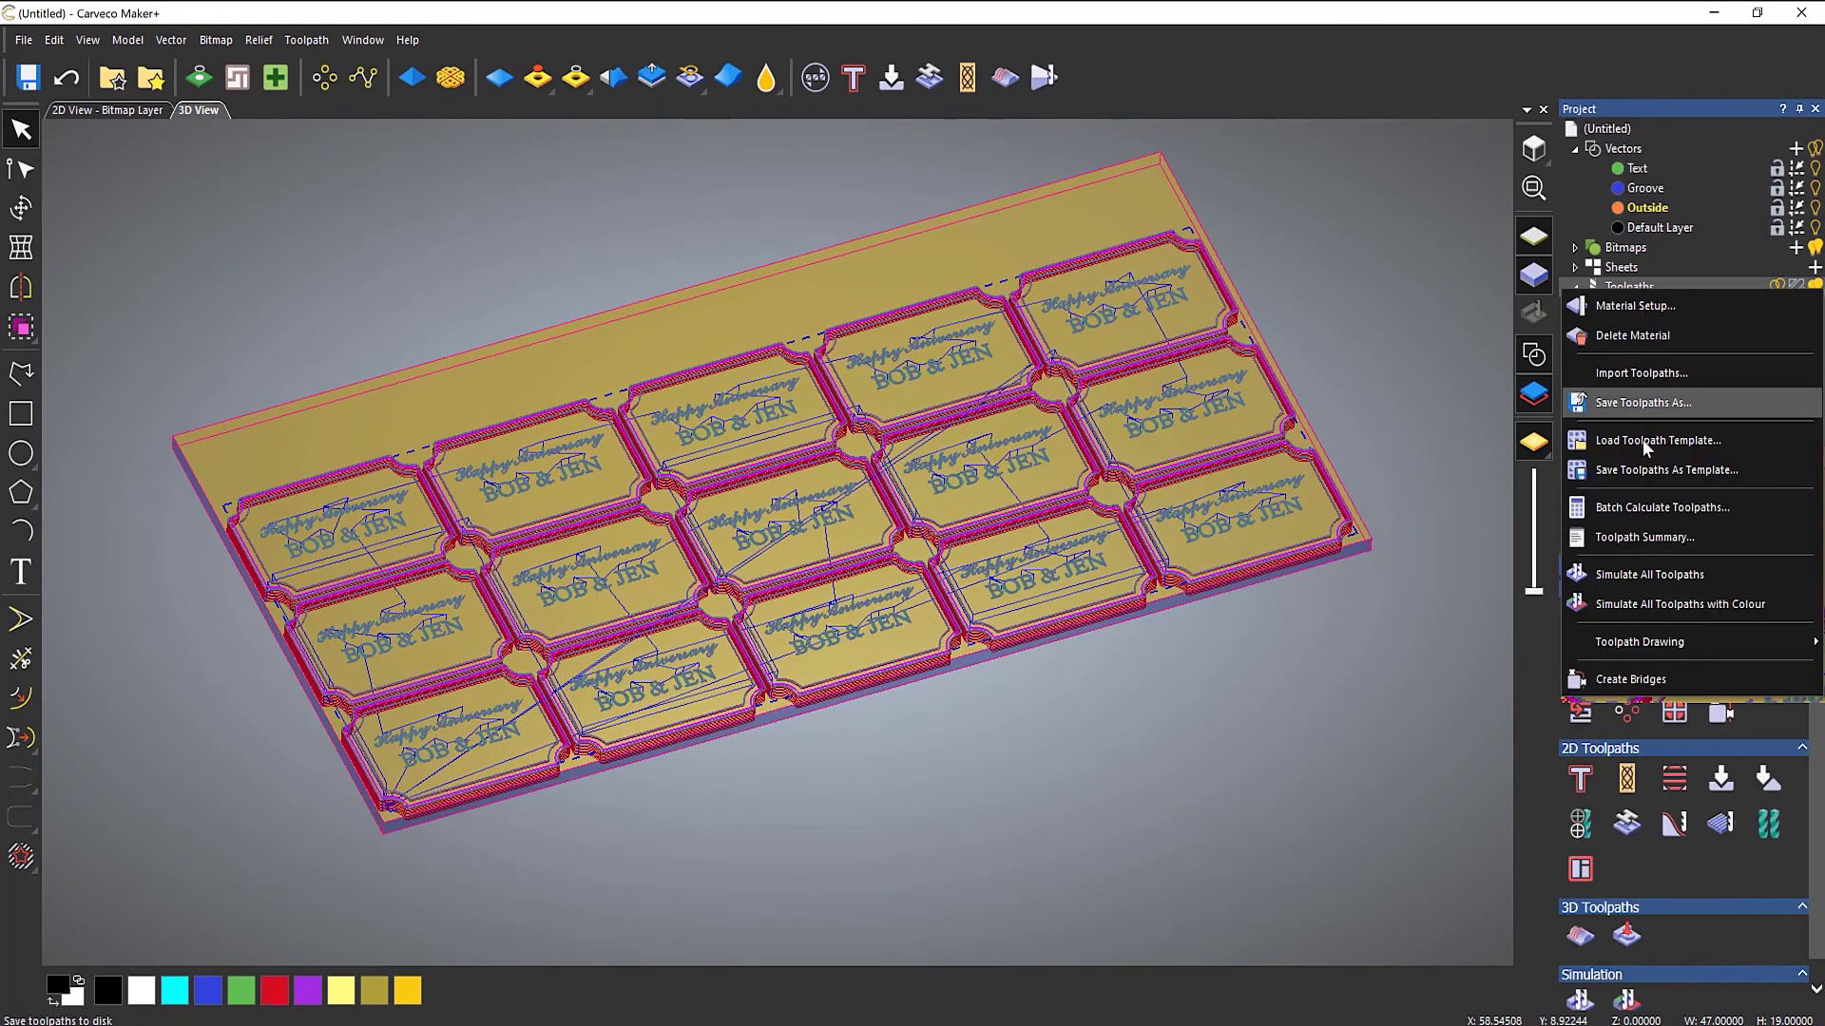
left_click(1653, 571)
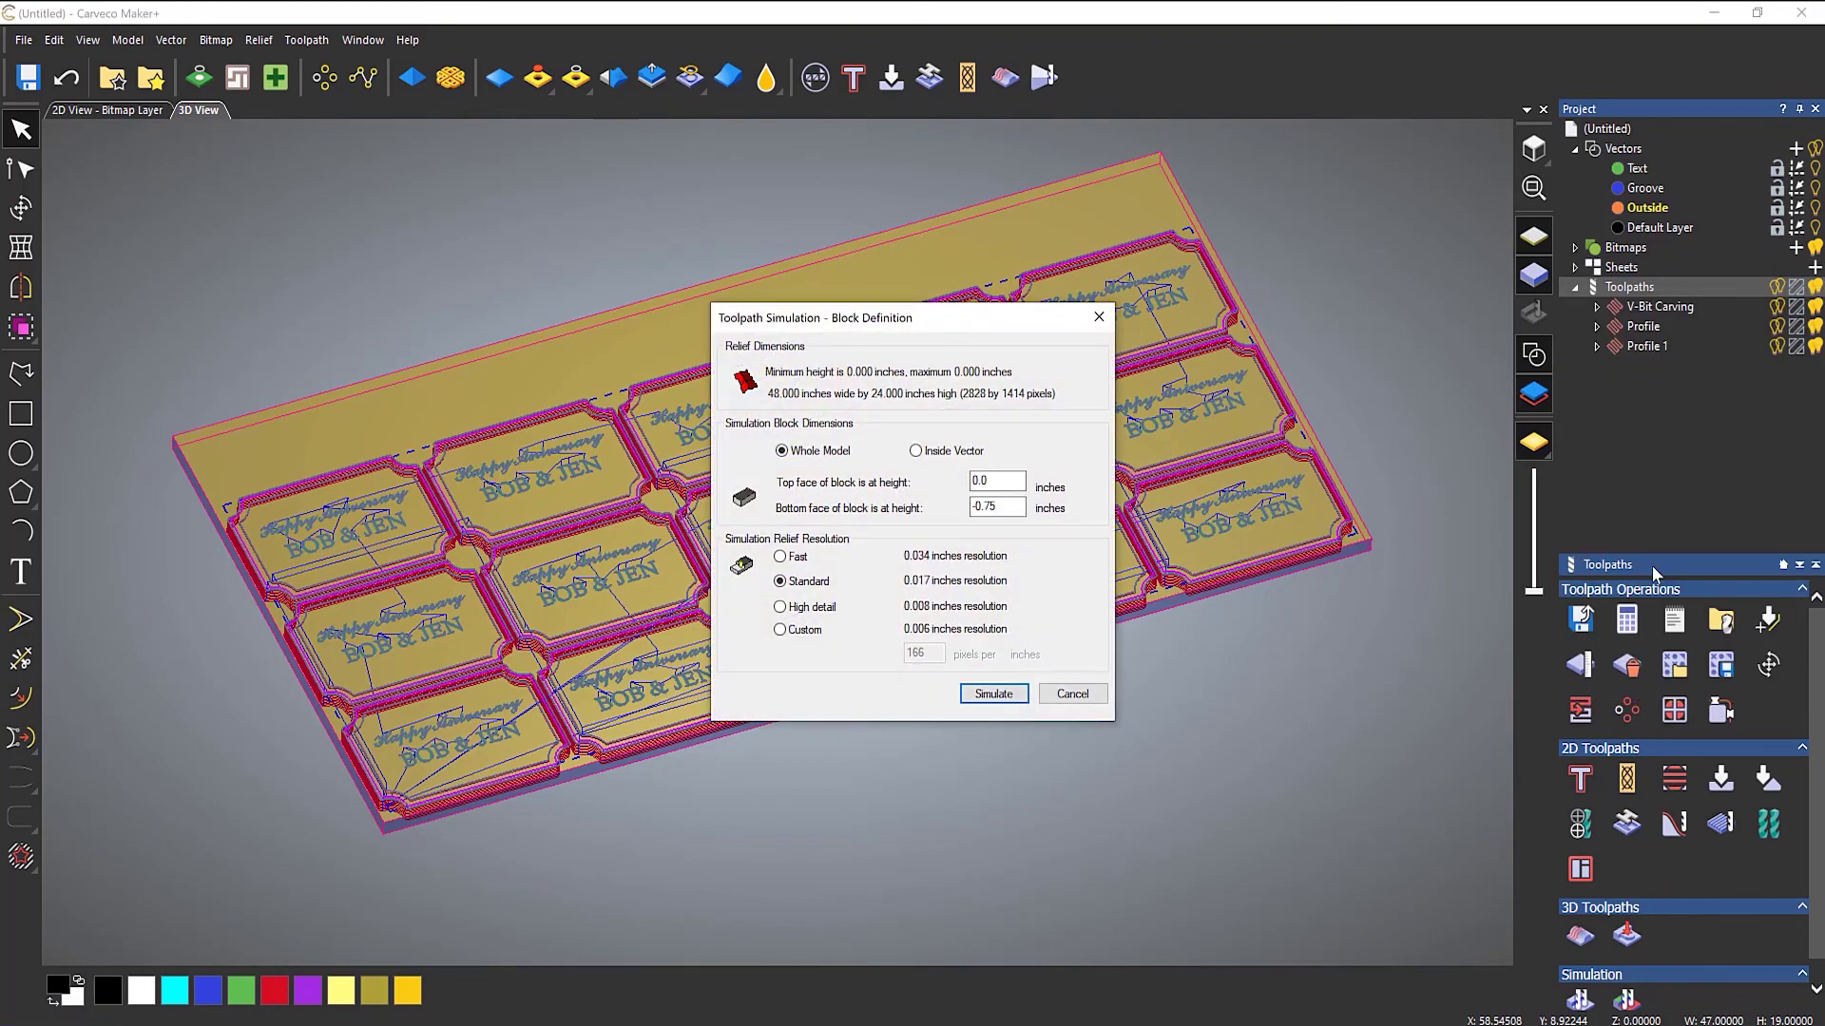
left_click(1006, 693)
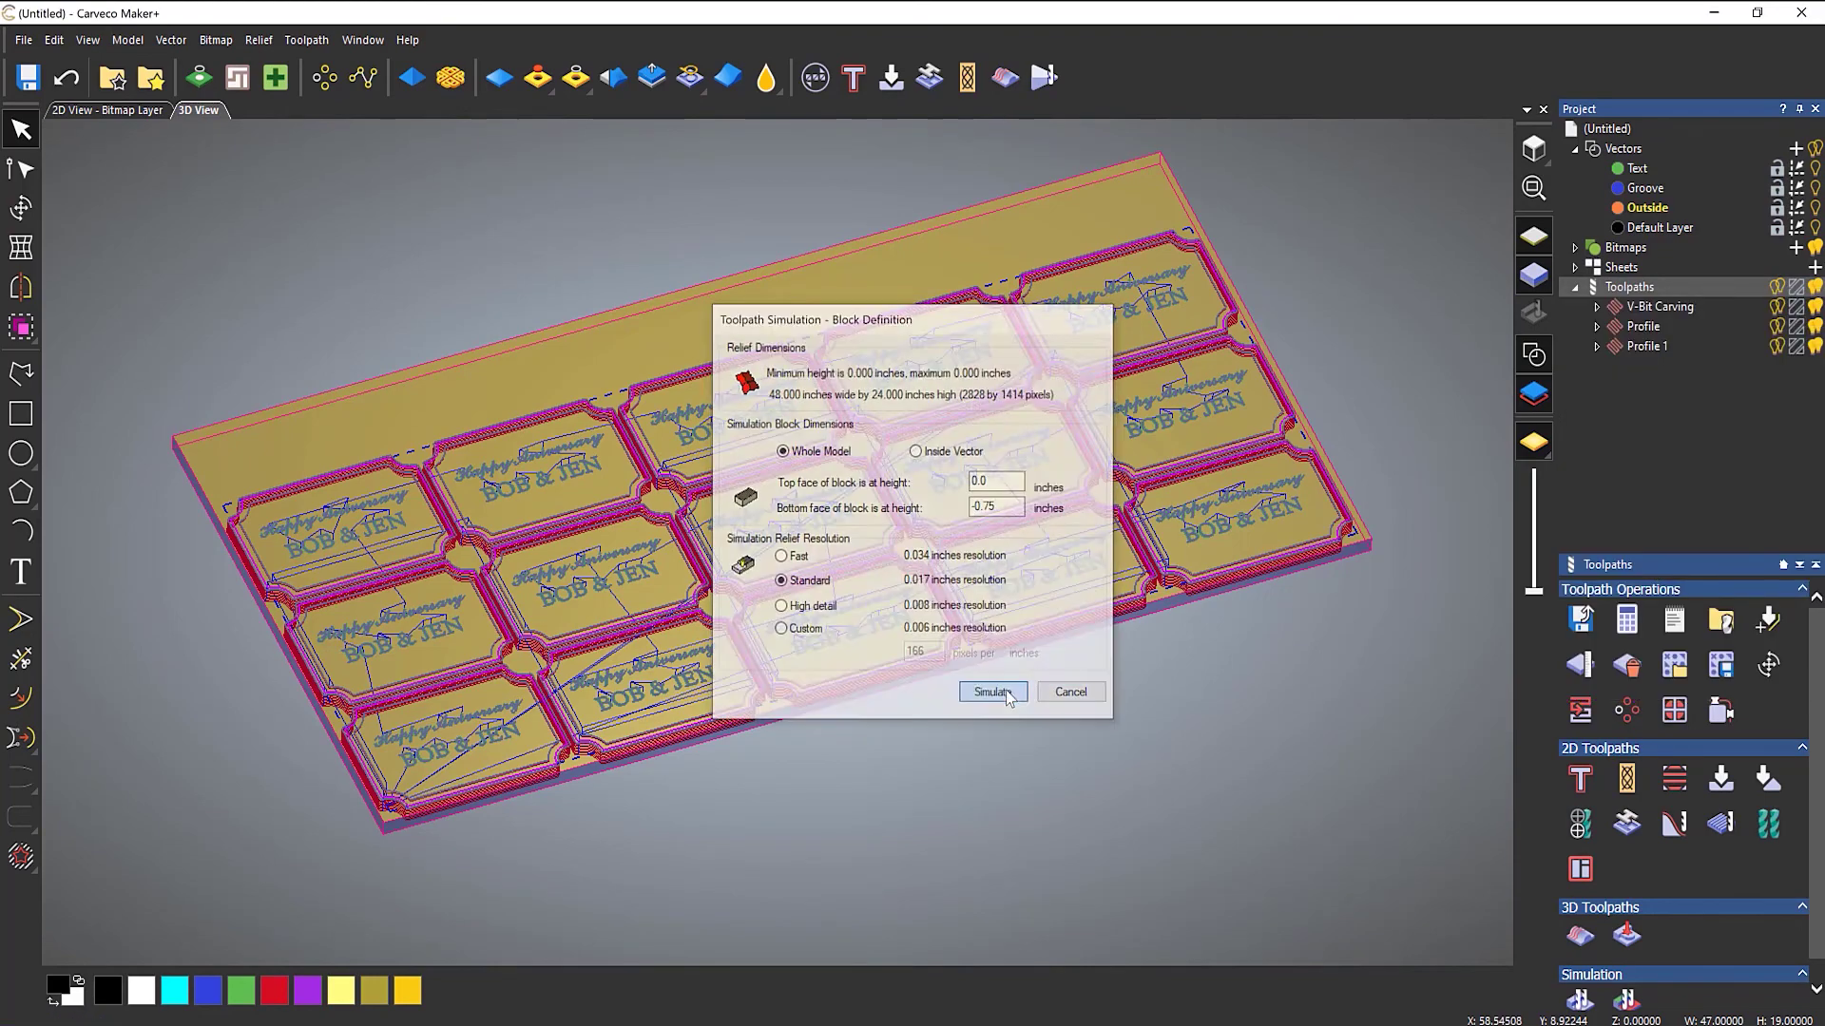
mouse_move(1005, 689)
left_mouse_down()
mouse_move(955, 701)
mouse_move(918, 770)
mouse_move(946, 653)
mouse_move(926, 639)
left_mouse_up()
scroll(813, 499, "up", 2)
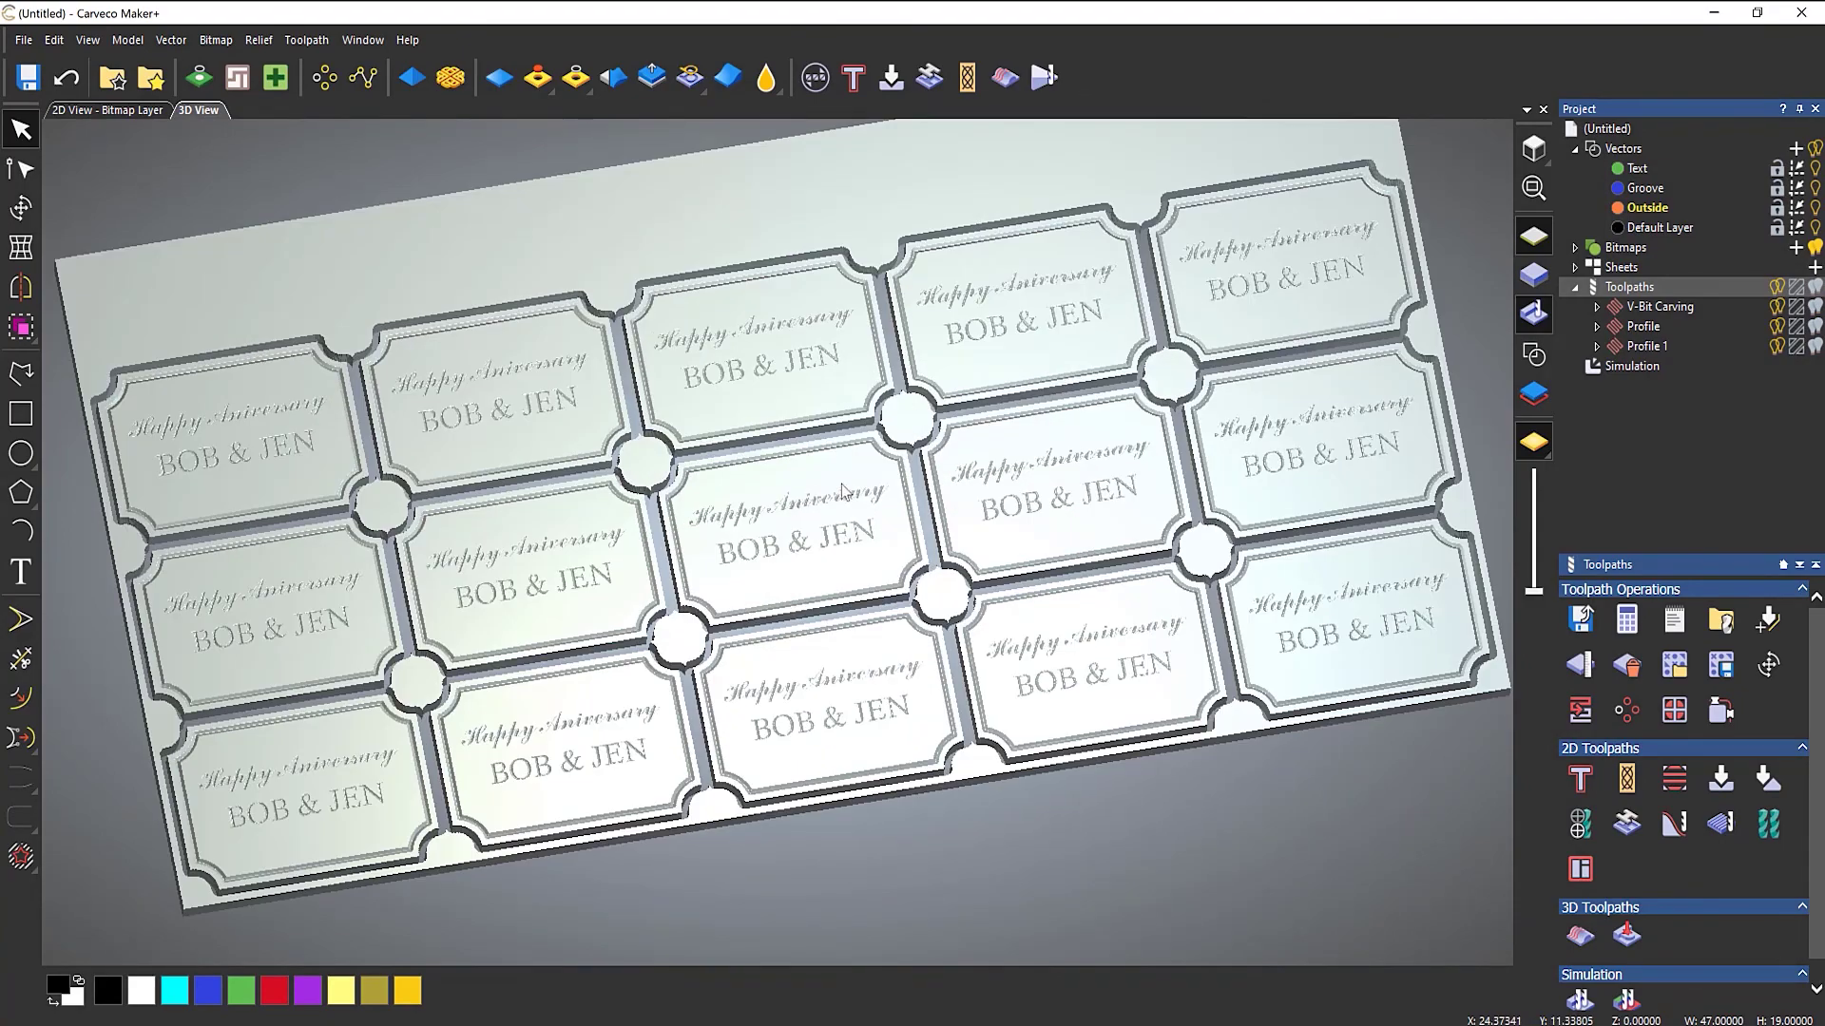